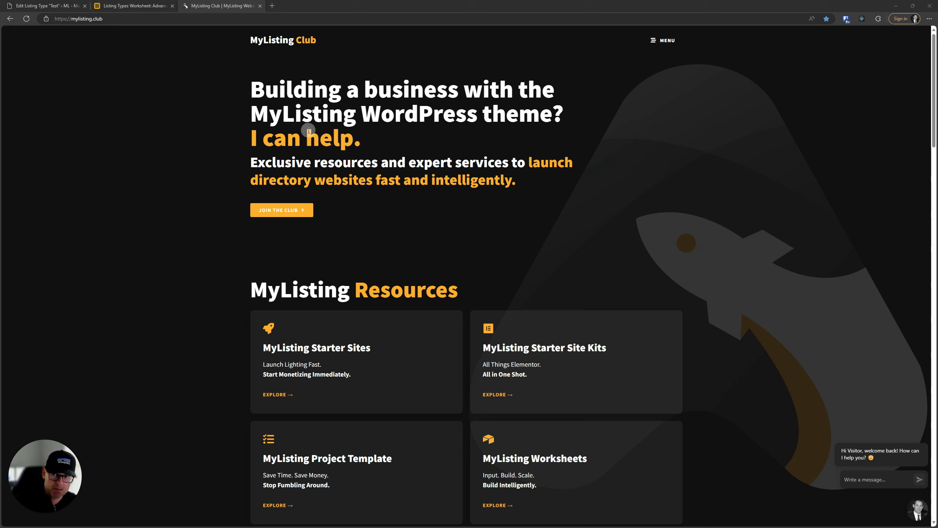
# Open the MyListing Worksheets resource page, review its three listed worksheets, and close the page.
pyautogui.scroll(-5, 472, 139)
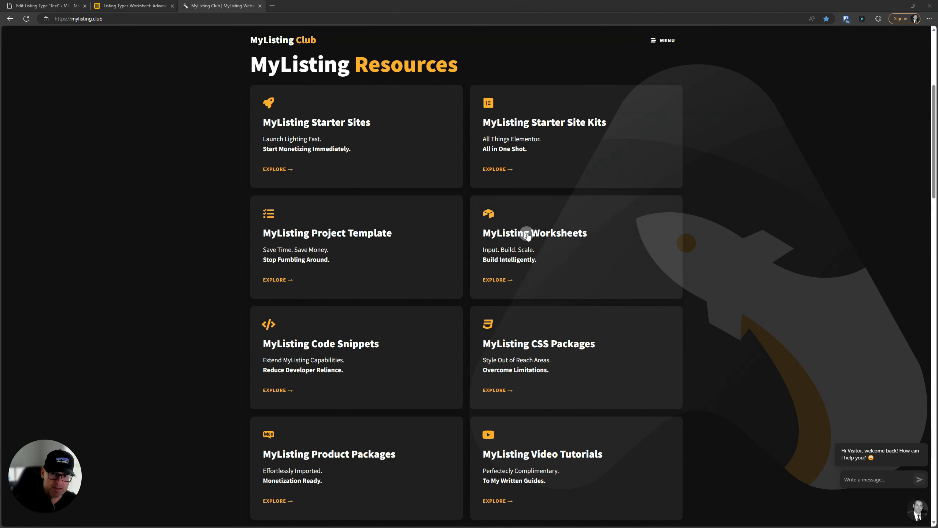
pyautogui.click(566, 238)
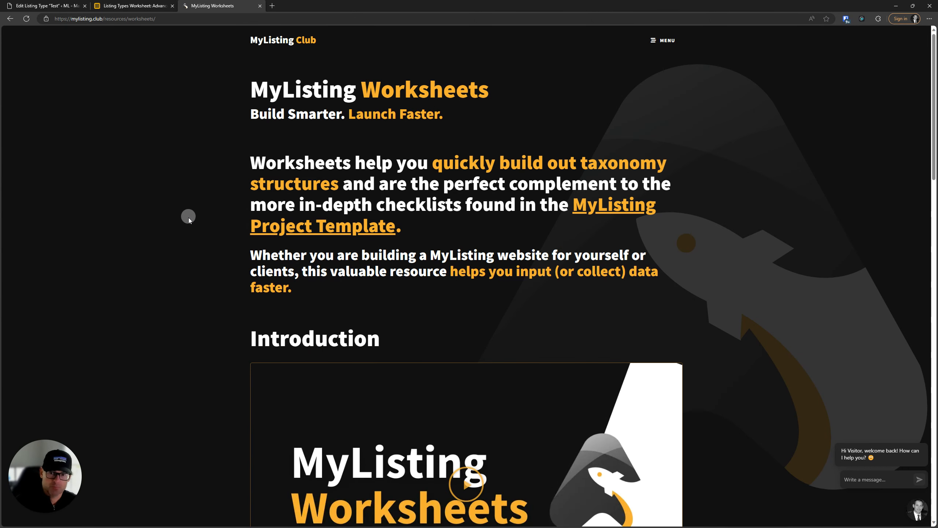
pyautogui.scroll(-15, 189, 218)
pyautogui.scroll(-2, 189, 219)
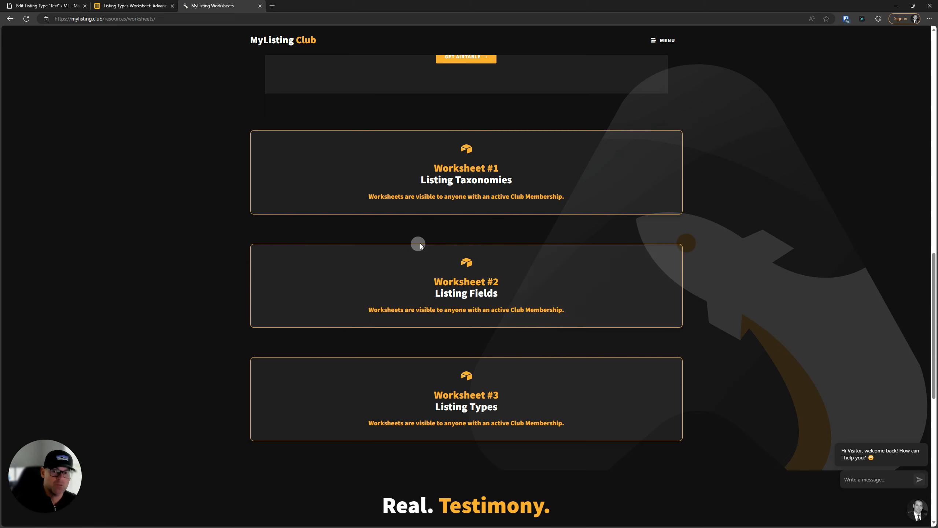
pyautogui.scroll(2, 362, 222)
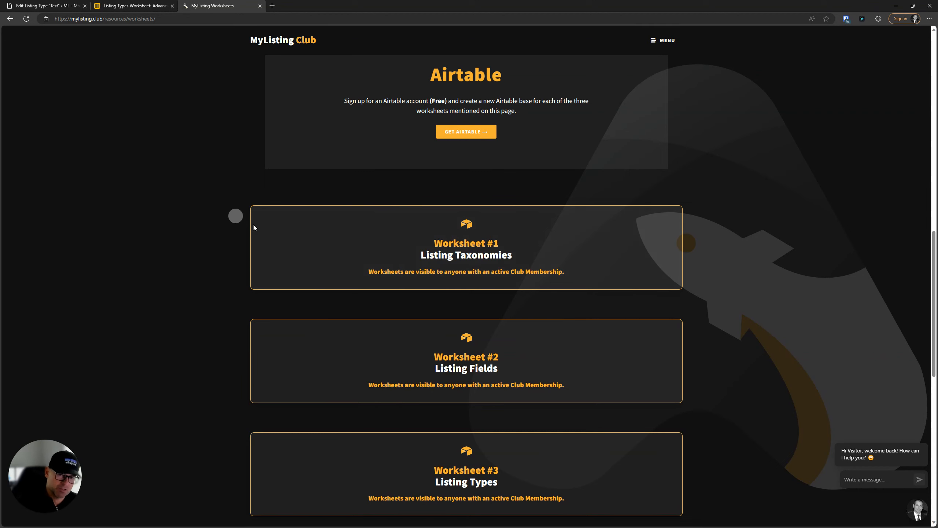
pyautogui.scroll(-2, 346, 255)
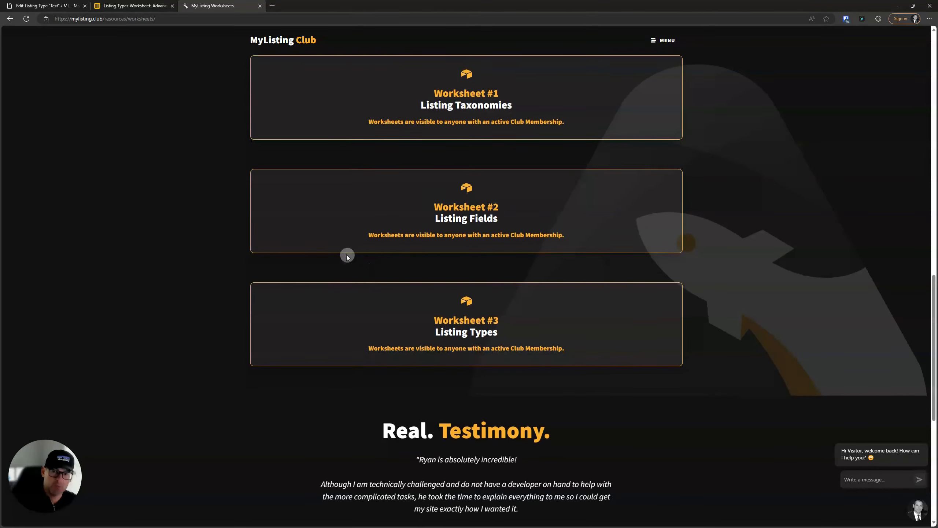
pyautogui.scroll(-2, 346, 257)
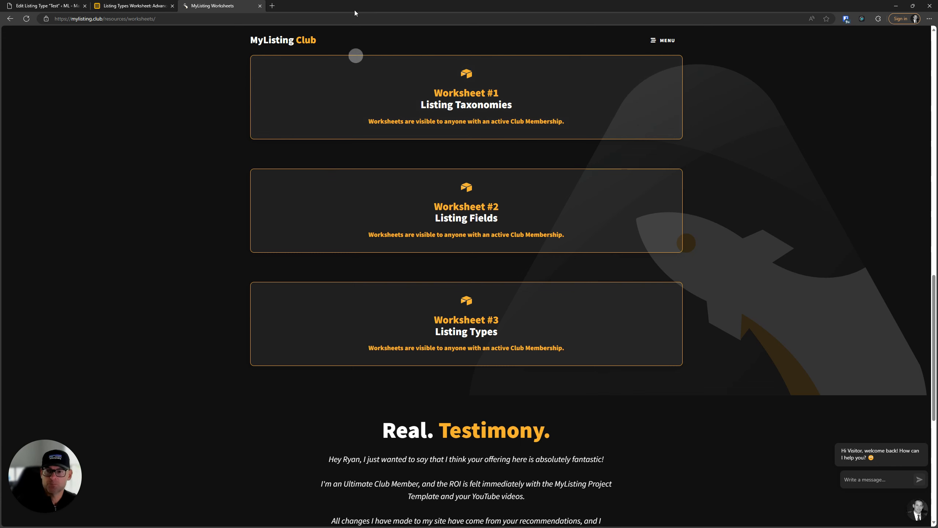
pyautogui.click(261, 5)
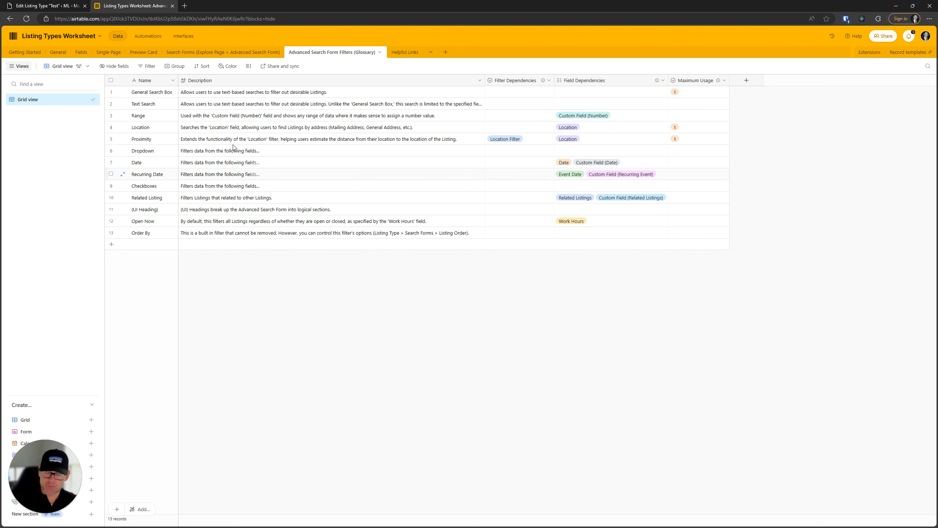
# Review the Search Forms (Explore Page > Advanced Search Form) table in the Listing Types Worksheet.
pyautogui.click(217, 52)
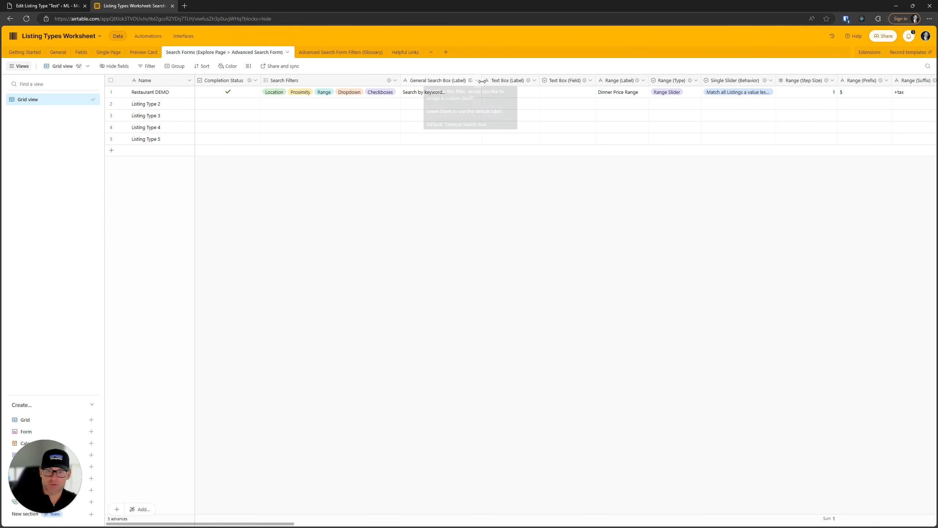
pyautogui.moveTo(240, 522); pyautogui.dragTo(210, 523)
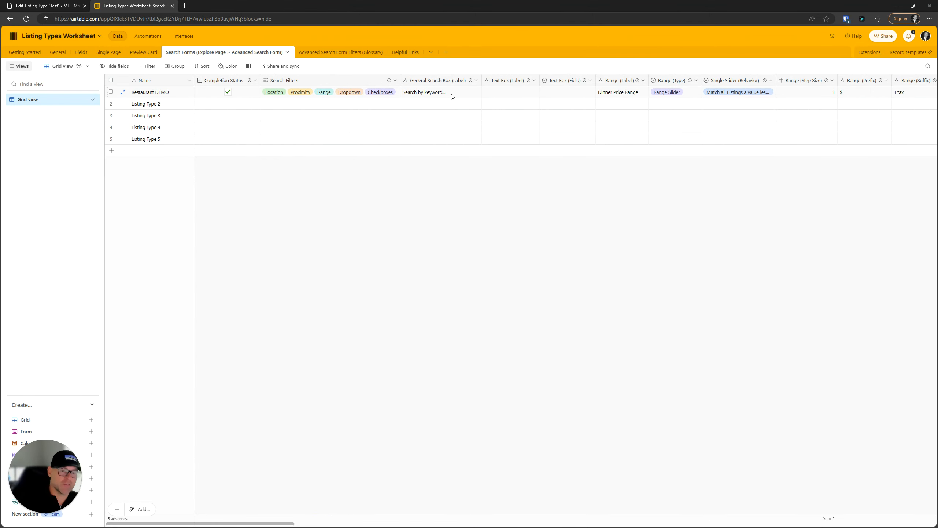
pyautogui.click(334, 37)
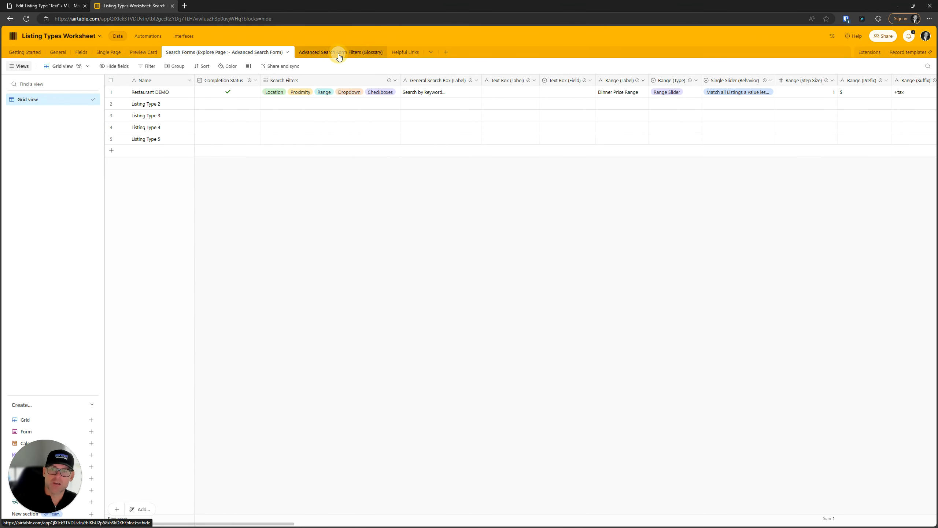
# Open the Advanced Search Form Filters (Glossary) table and read the full description of the Text Search filter.
pyautogui.click(335, 51)
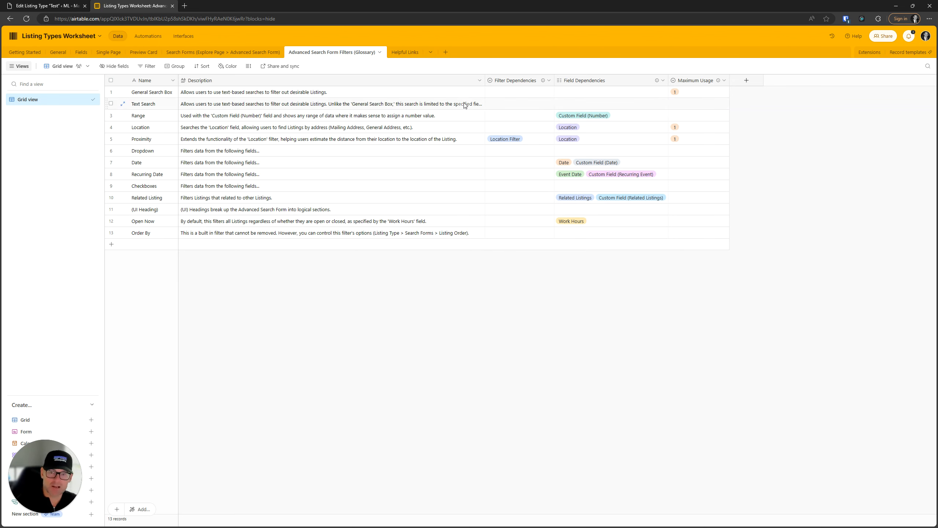
pyautogui.click(475, 103)
pyautogui.click(479, 103)
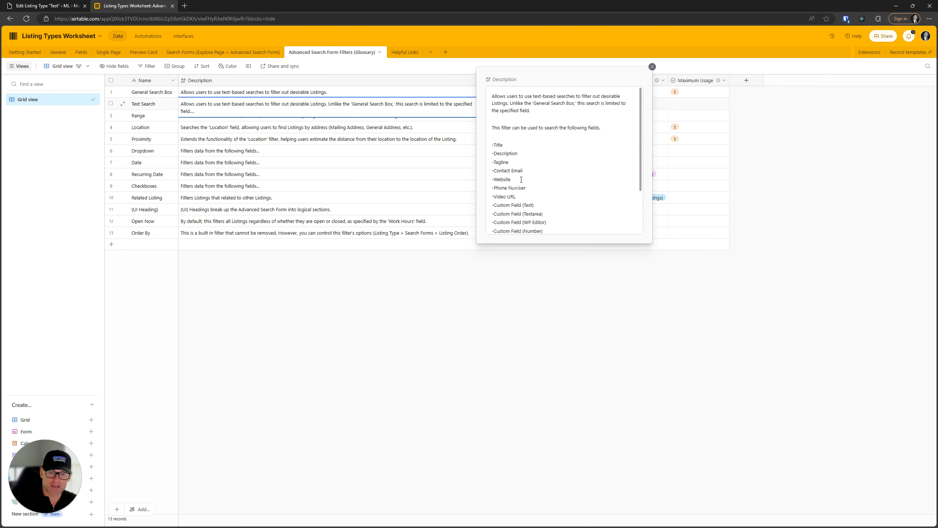
pyautogui.scroll(-3, 539, 167)
pyautogui.scroll(3, 540, 166)
pyautogui.scroll(-1, 545, 171)
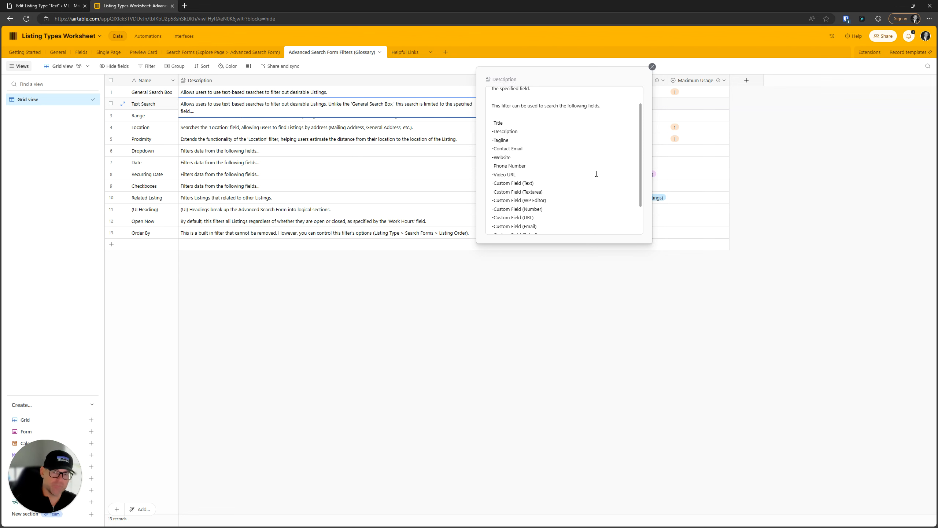
pyautogui.click(653, 67)
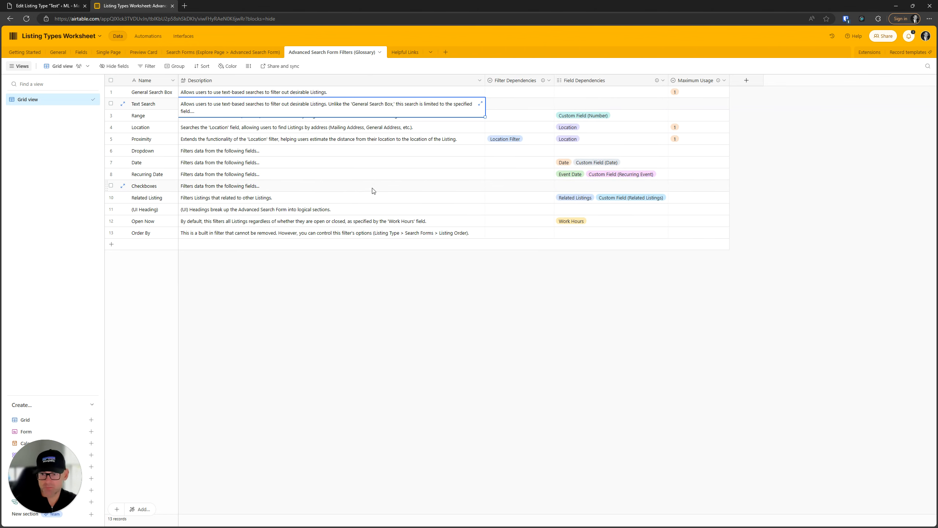
# Read the full description of the Recurring Date filter in the glossary and close it.
pyautogui.click(381, 181)
pyautogui.click(480, 174)
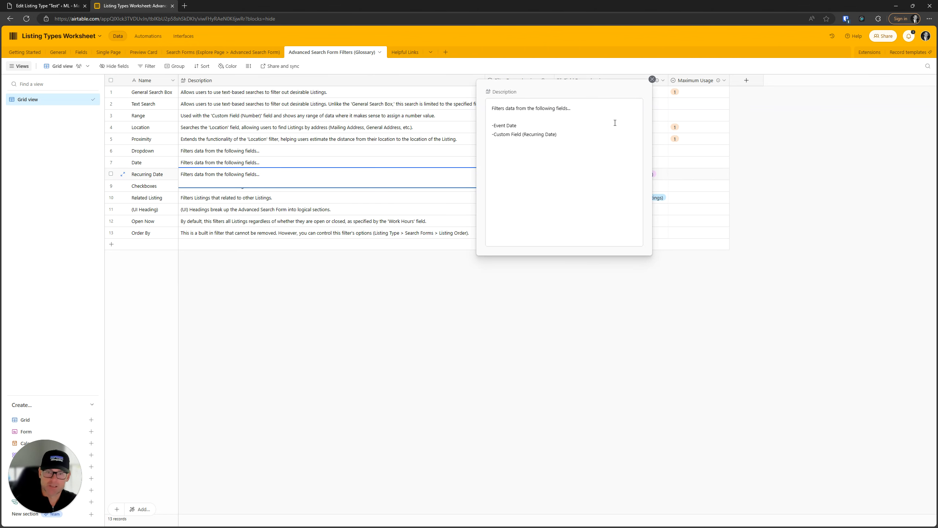
pyautogui.click(653, 79)
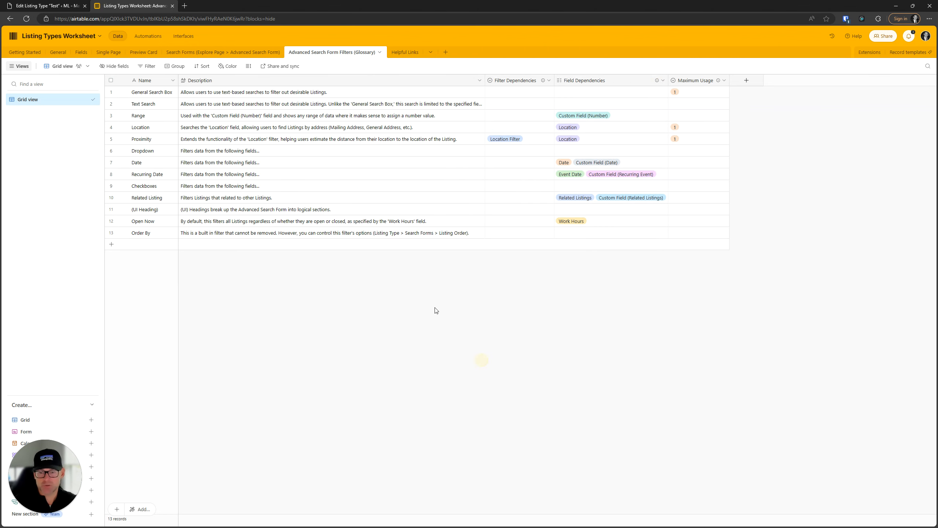
# Return to the Search Forms (Explore Page > Advanced Search Form) table and step through the Restaurant DEMO record's columns.
pyautogui.click(269, 52)
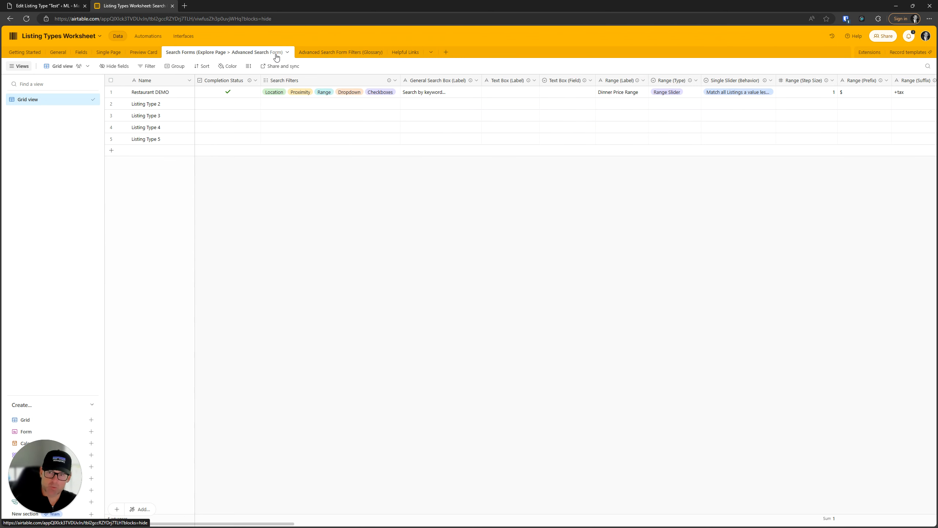
pyautogui.click(147, 93)
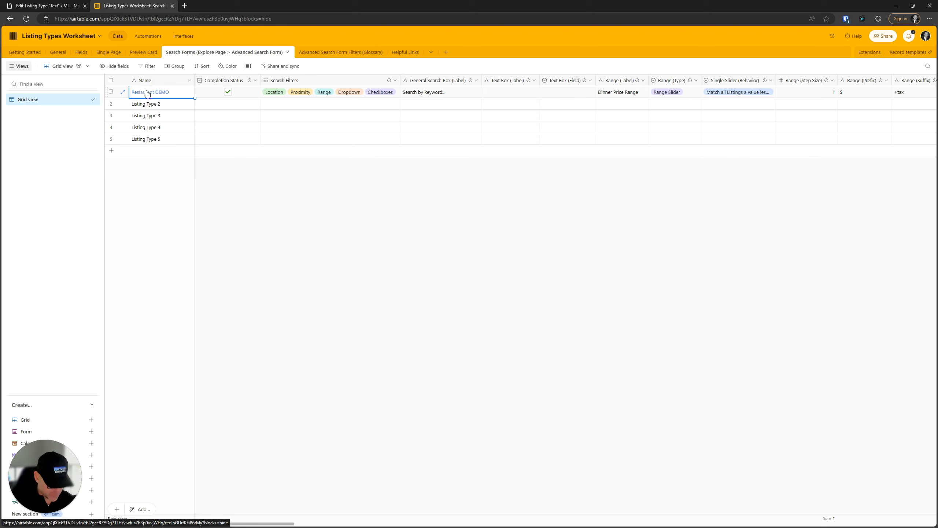
pyautogui.press('Right')
pyautogui.press('Right')
pyautogui.press('Right')
pyautogui.press('Right')
pyautogui.press('Right')
pyautogui.press('Right')
pyautogui.press('Right')
pyautogui.press('Right')
pyautogui.press('Right')
pyautogui.press('Right')
pyautogui.press('Right')
pyautogui.press('Right')
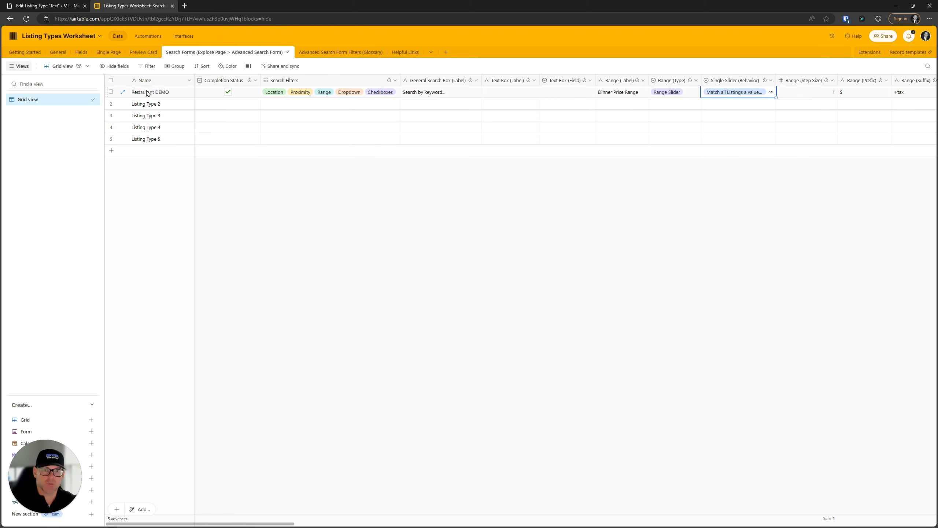
pyautogui.press('Left')
pyautogui.press('Left')
pyautogui.press('Left')
pyautogui.press('Left')
pyautogui.press('Left')
pyautogui.press('Left')
pyautogui.press('Left')
pyautogui.press('Left')
pyautogui.press('Left')
pyautogui.press('Left')
pyautogui.press('Left')
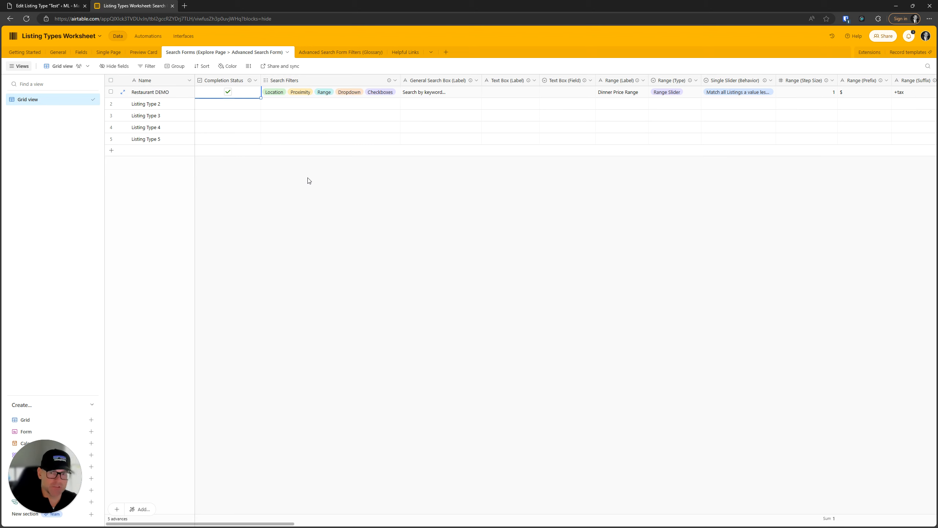
pyautogui.click(354, 201)
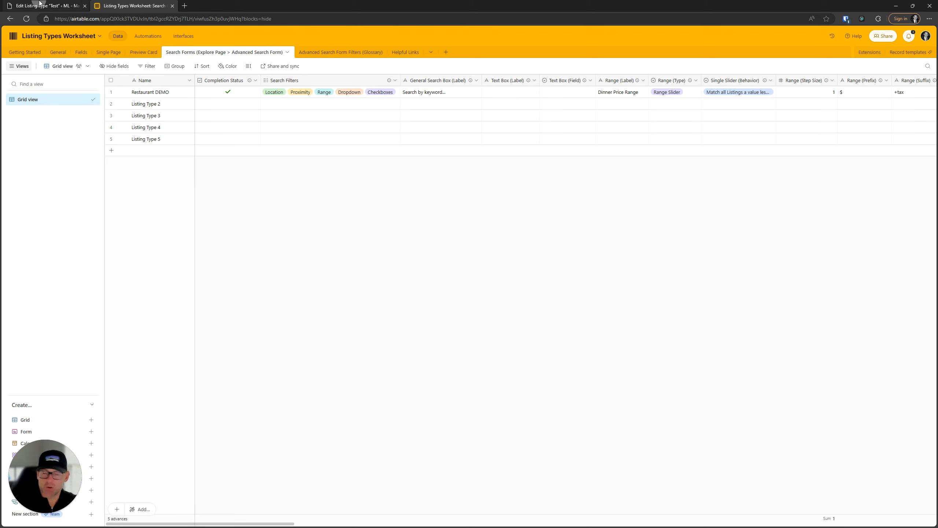
# Switch to the WordPress editor for the Test listing type and show the Advanced Form settings under Search Forms.
pyautogui.click(40, 4)
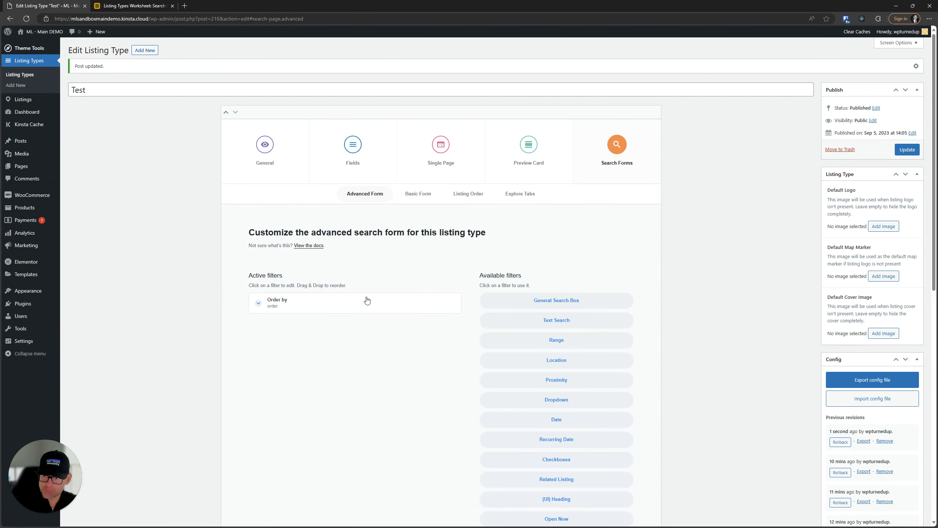
pyautogui.tripleClick(113, 90)
pyautogui.scroll(-2, 568, 172)
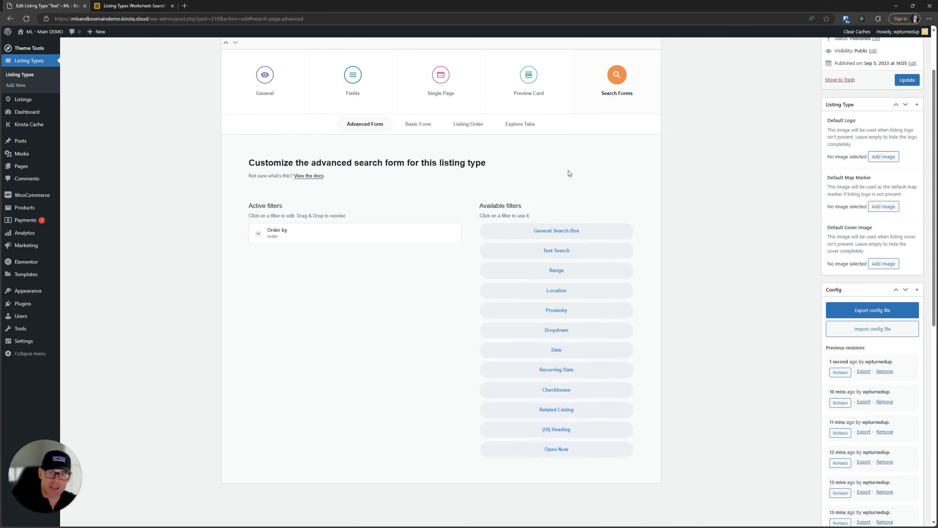
pyautogui.scroll(2, 610, 126)
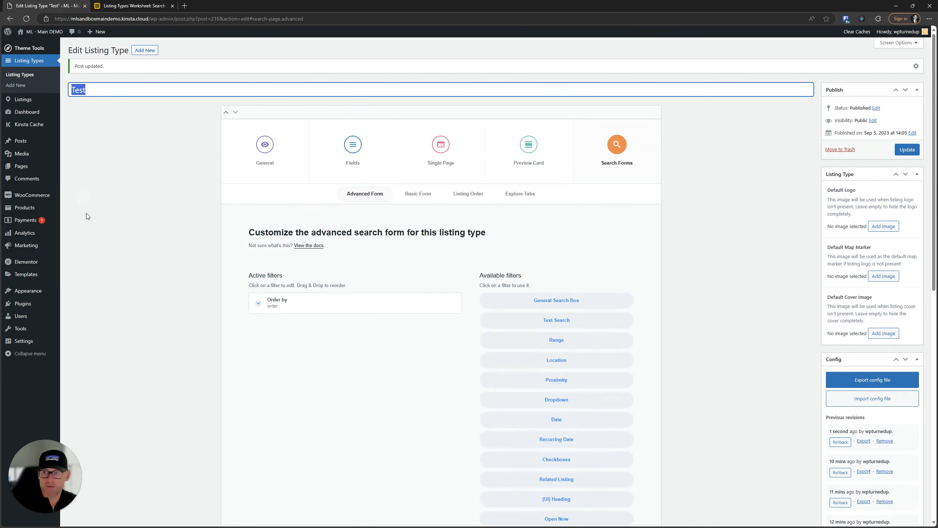
pyautogui.click(623, 164)
pyautogui.click(365, 196)
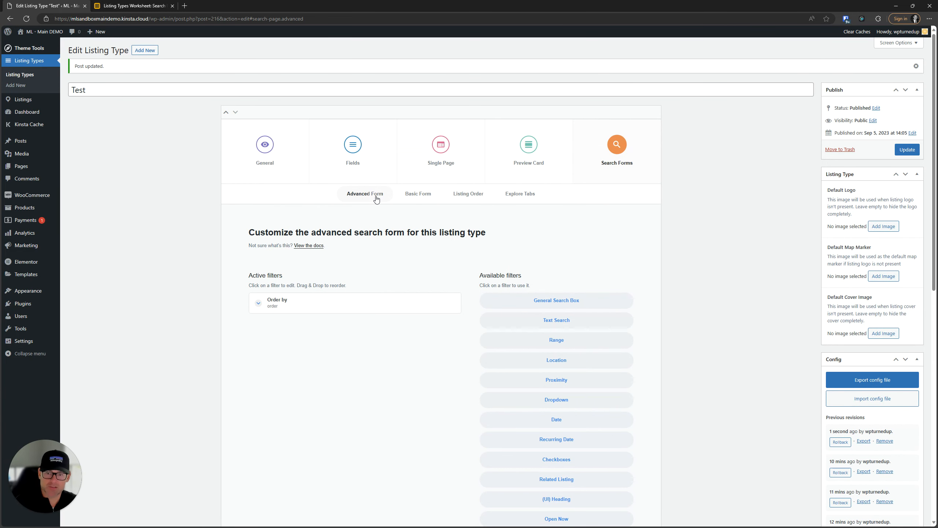
# Examine the advanced form's active and available filters, expanding and collapsing the Order by filter.
pyautogui.scroll(-2, 330, 255)
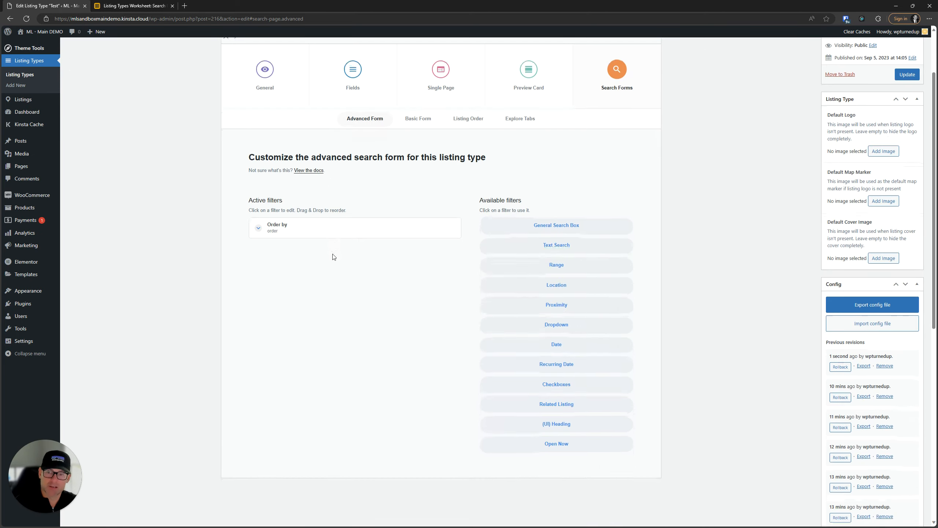
pyautogui.scroll(2, 638, 354)
pyautogui.scroll(-4, 495, 244)
pyautogui.scroll(4, 503, 279)
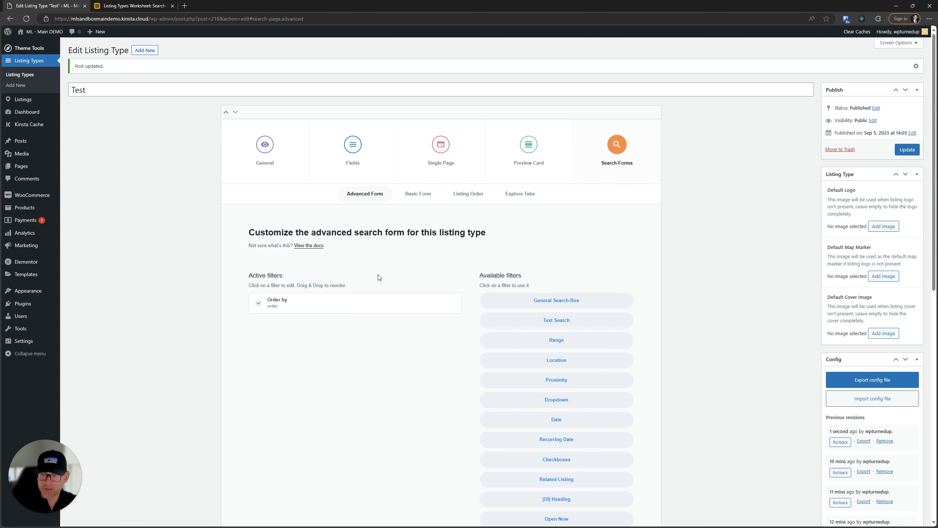
pyautogui.scroll(-2, 377, 284)
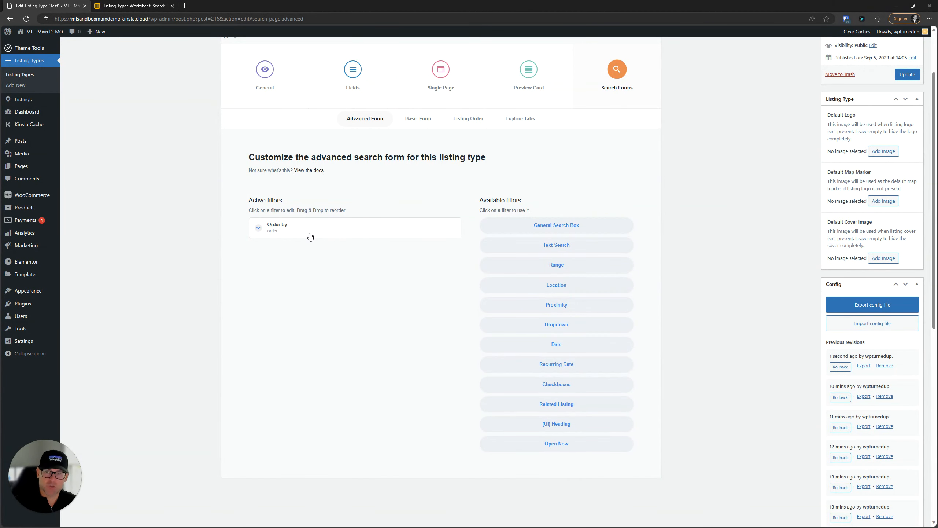
pyautogui.click(303, 230)
pyautogui.click(305, 229)
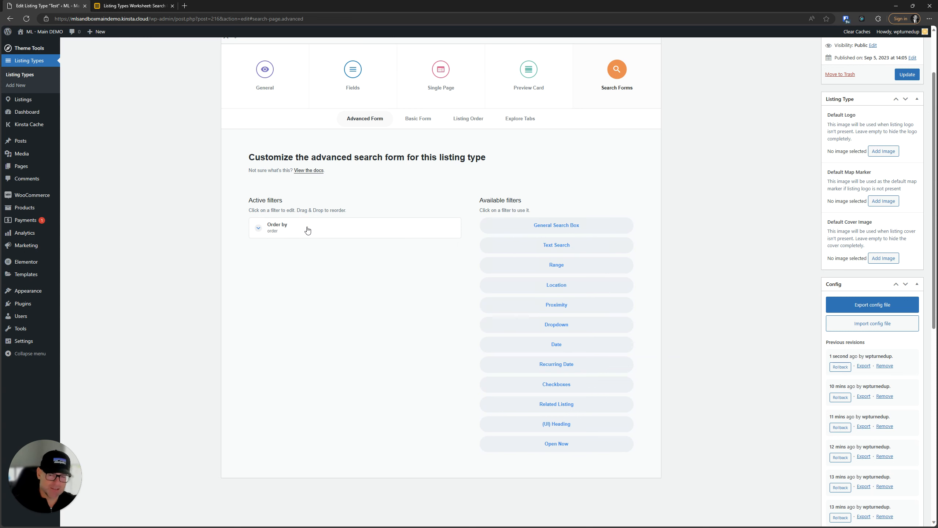
# Open the Listing Order settings and inspect the Latest ordering option, collapsing it when done.
pyautogui.click(457, 121)
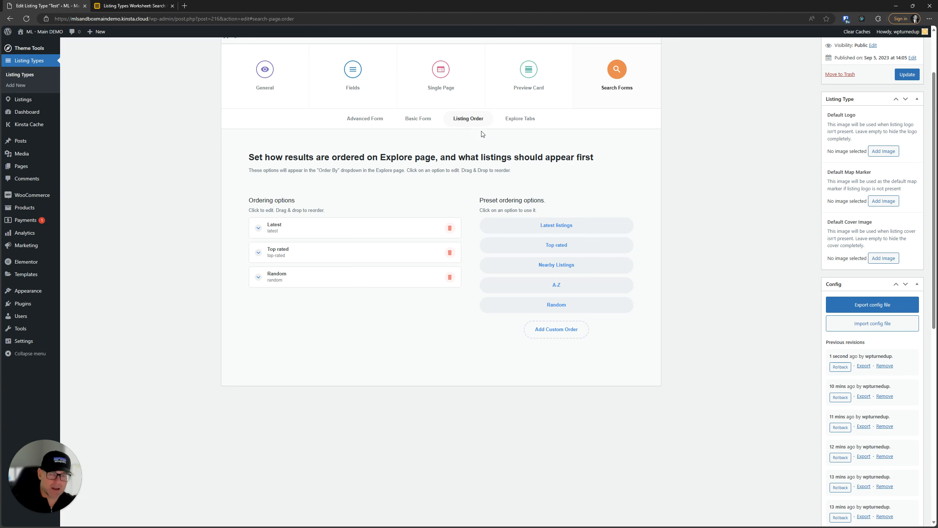
pyautogui.click(389, 224)
pyautogui.scroll(-5, 332, 304)
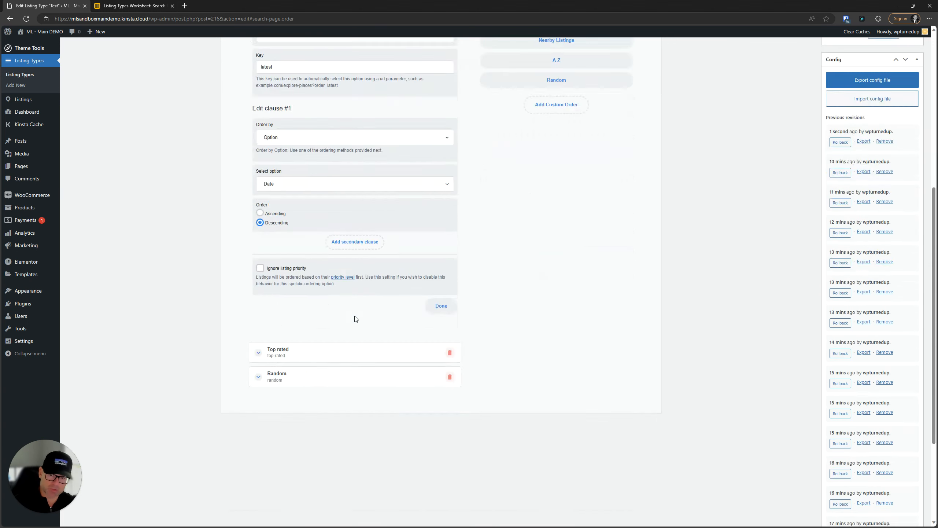
pyautogui.scroll(8, 356, 318)
pyautogui.click(329, 302)
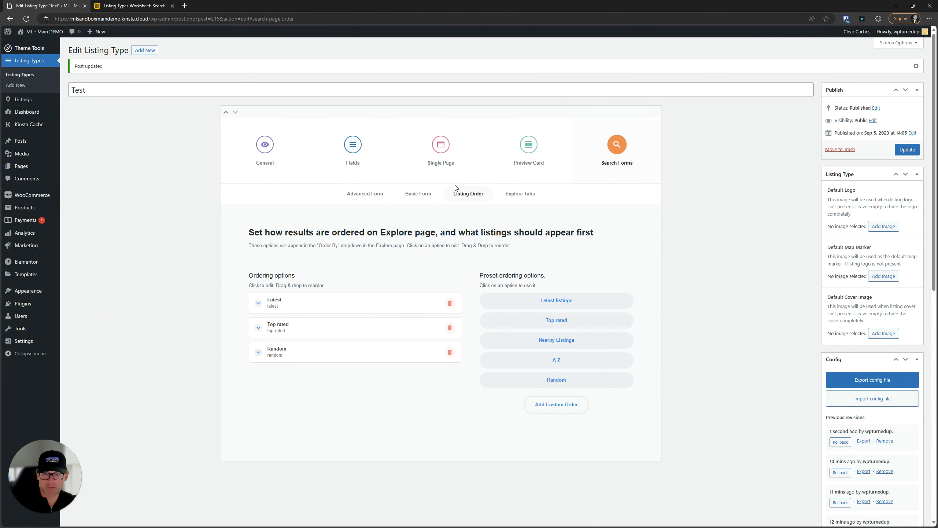
# Return to the Advanced Form settings and expand the Order by filter.
pyautogui.click(367, 192)
pyautogui.click(292, 301)
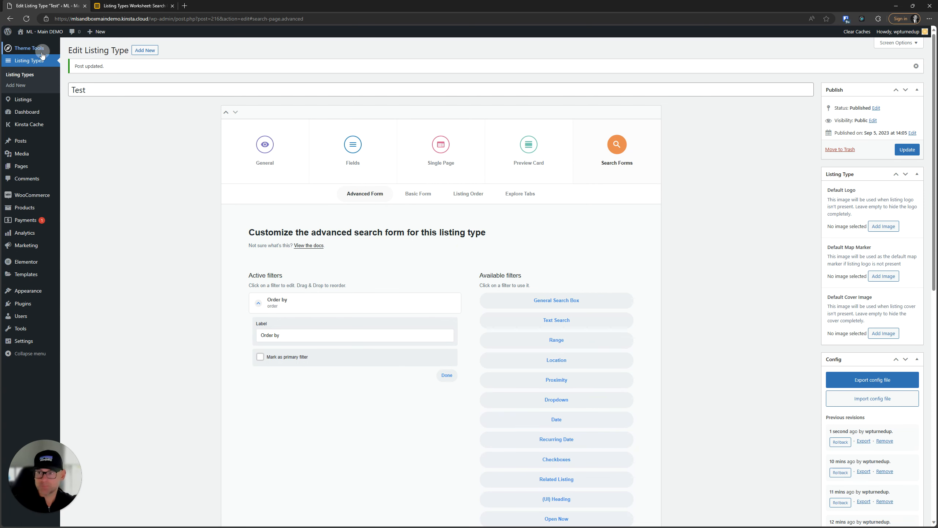
# Open the demo site's front page in a new browser tab and switch to it.
pyautogui.click(29, 44)
pyautogui.rightClick(29, 44)
pyautogui.click(45, 50)
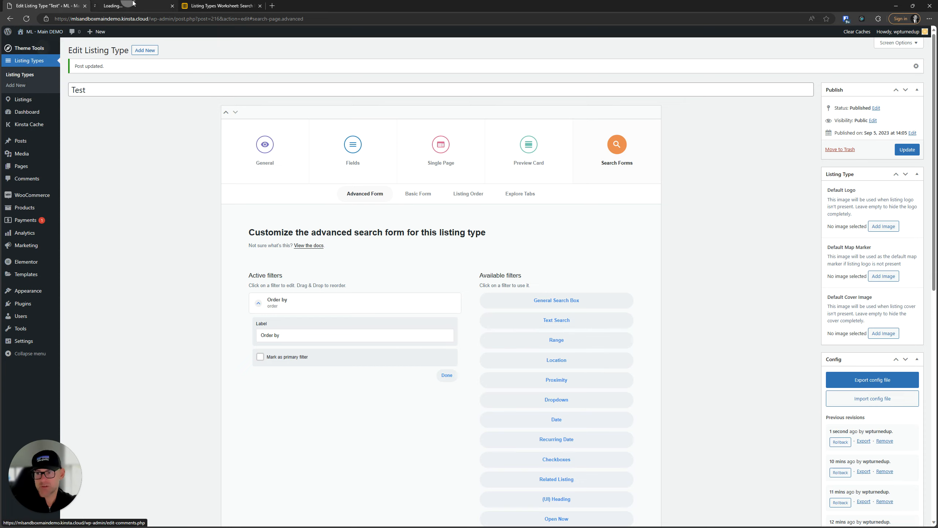
pyautogui.click(130, 5)
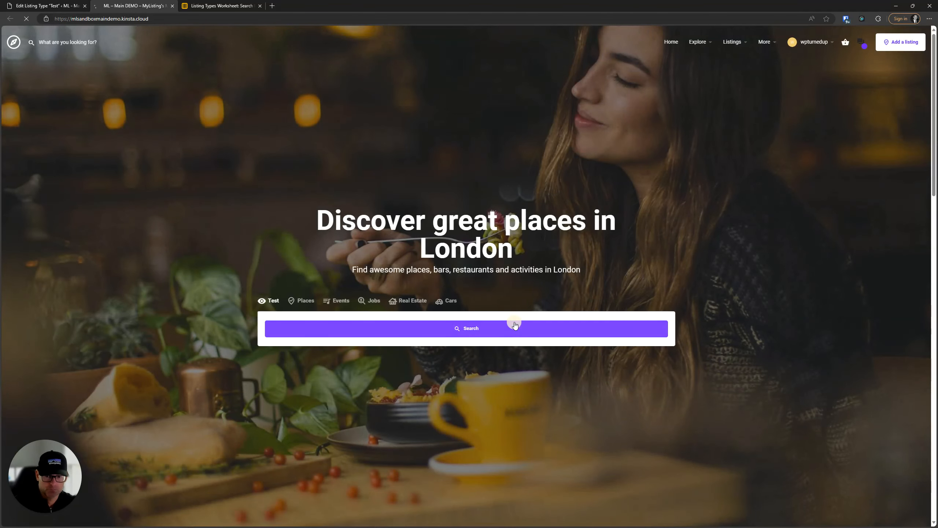
# Search the Test listings from the demo site's front page and inspect the Order by options on the Explore page.
pyautogui.click(514, 325)
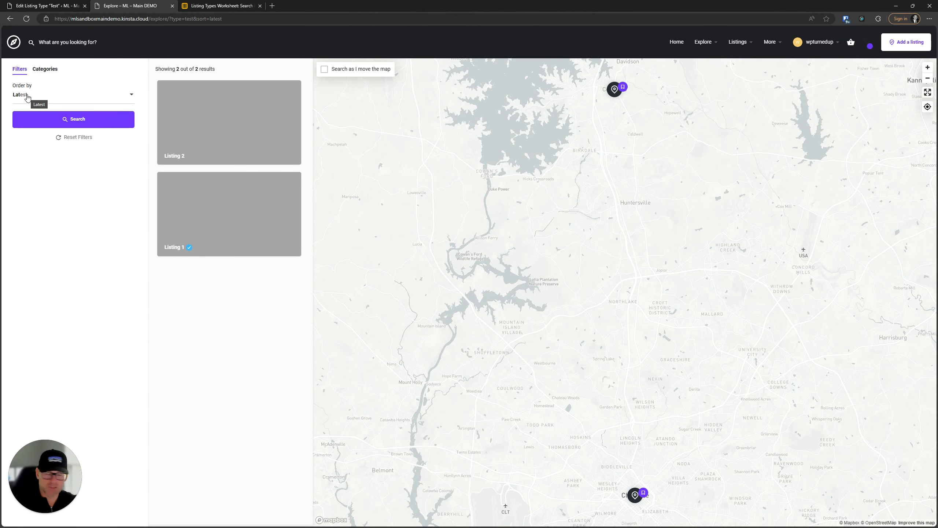
pyautogui.click(95, 100)
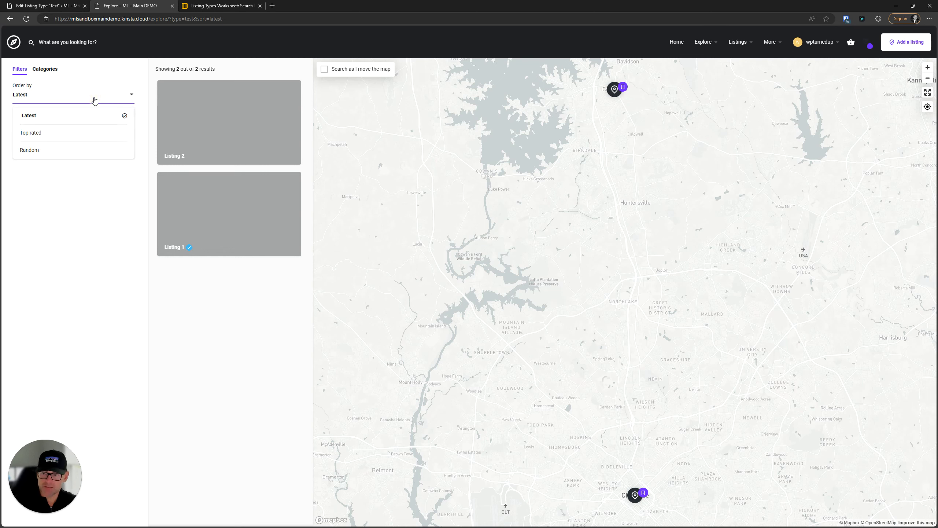
pyautogui.click(57, 101)
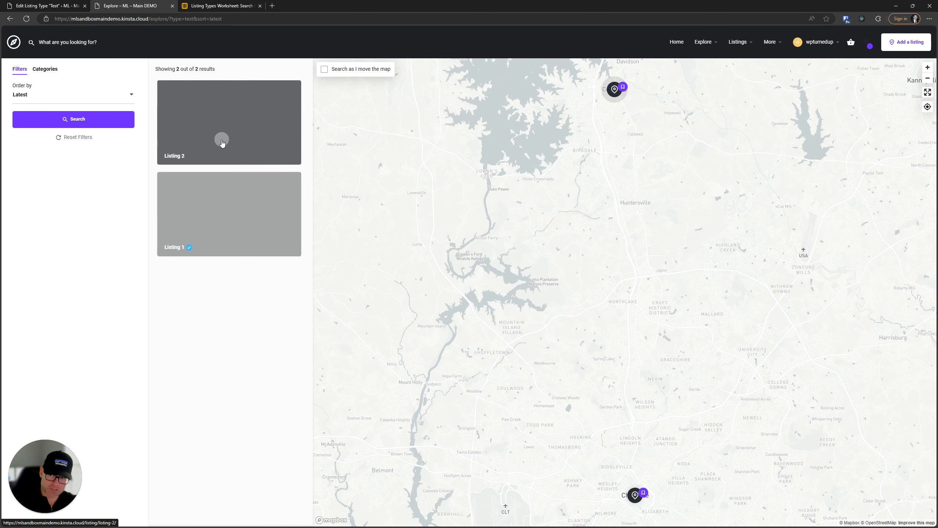
pyautogui.click(196, 155)
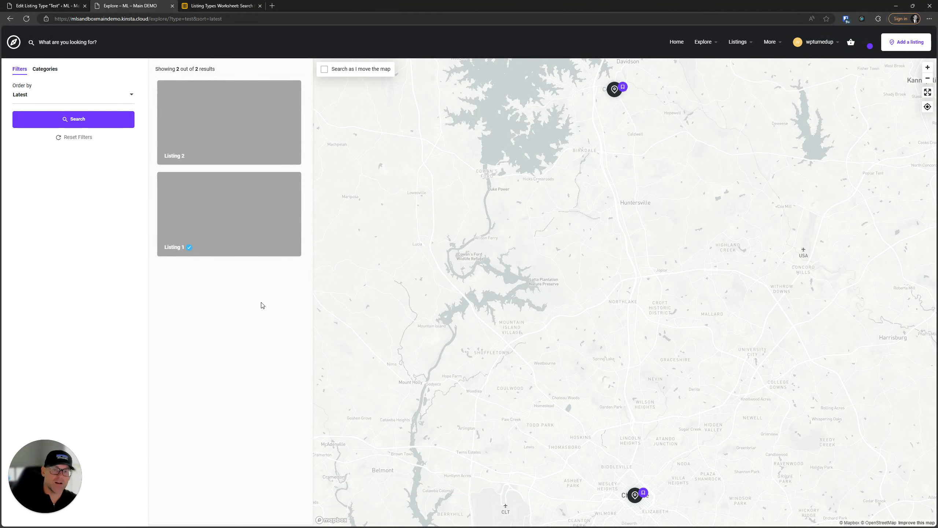
# Return to the Test listing type's editor and review the advanced form's active and available filters.
pyautogui.click(52, 6)
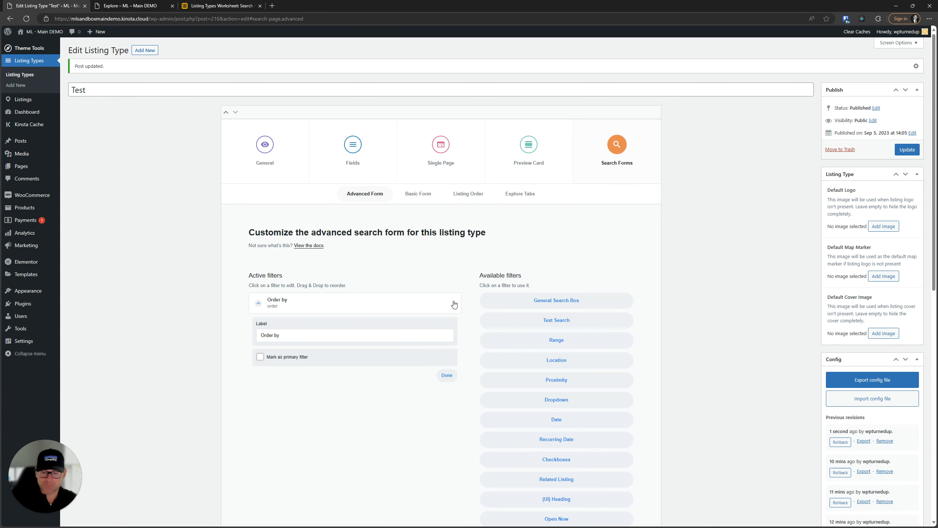
pyautogui.scroll(-4, 428, 388)
pyautogui.scroll(2, 426, 392)
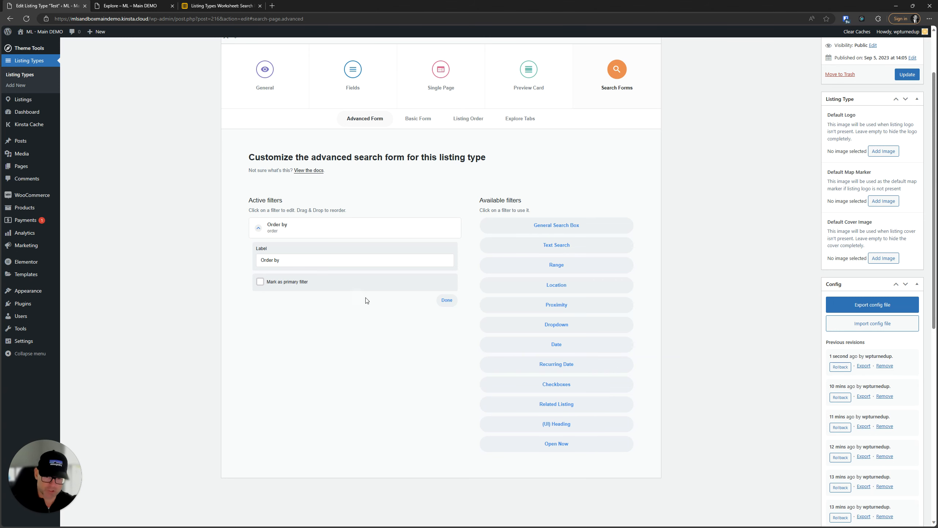
pyautogui.scroll(-1, 383, 308)
pyautogui.scroll(3, 385, 308)
pyautogui.scroll(-2, 385, 307)
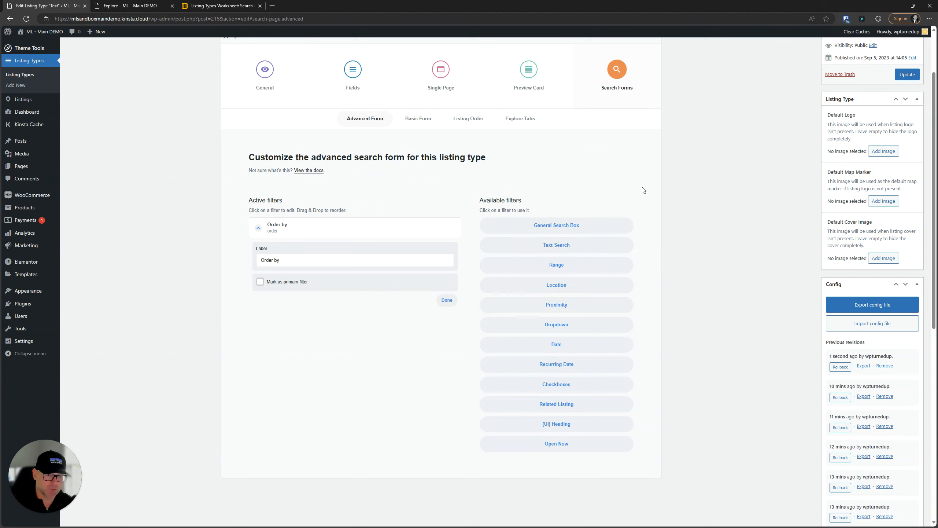
# Collapse the Order by filter, add the General Search Box filter to the active filters and place it above Order by.
pyautogui.click(368, 236)
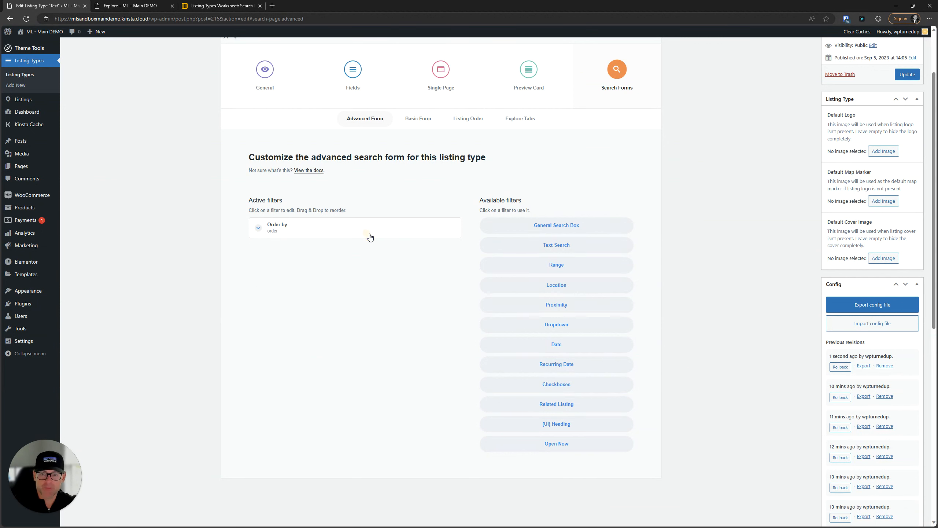
pyautogui.click(574, 226)
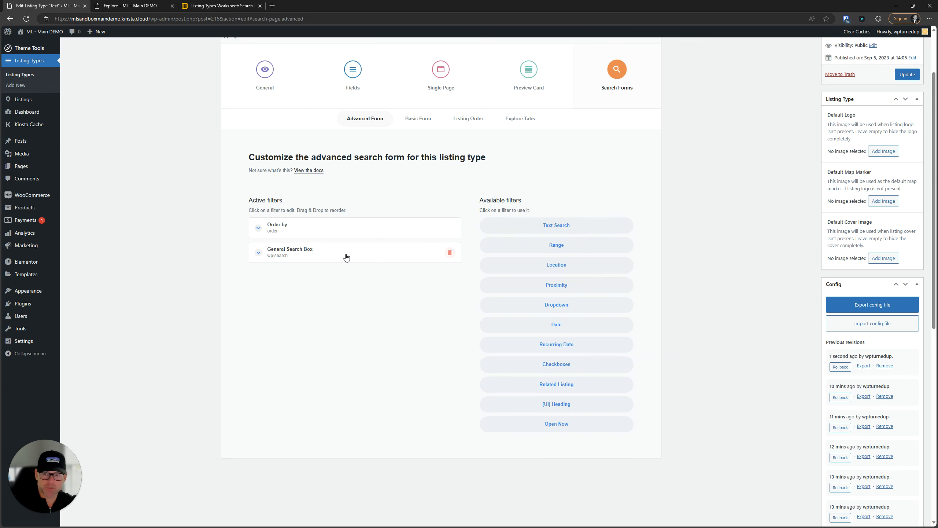
pyautogui.moveTo(345, 253); pyautogui.dragTo(347, 232)
# Set the General Search Box filter's label to "Search by keywords..." and update the listing type.
pyautogui.click(347, 231)
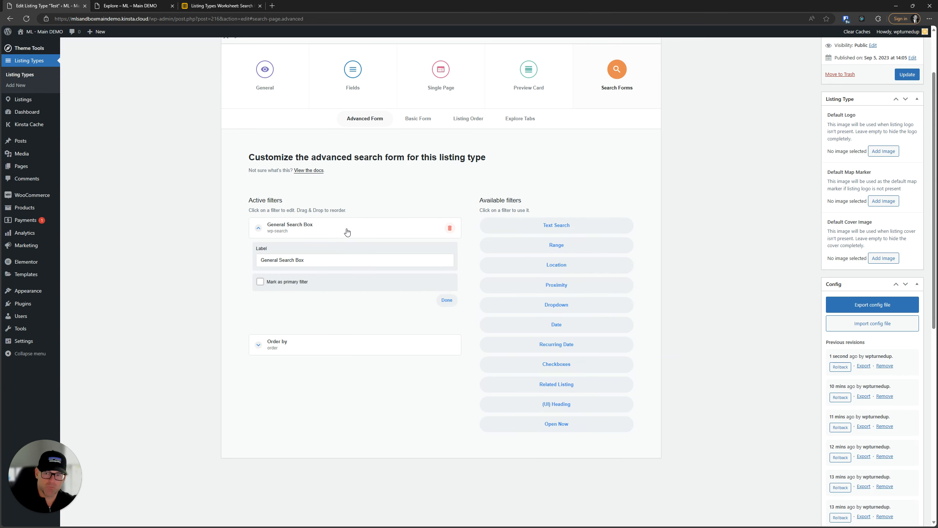
pyautogui.moveTo(338, 258); pyautogui.dragTo(220, 256)
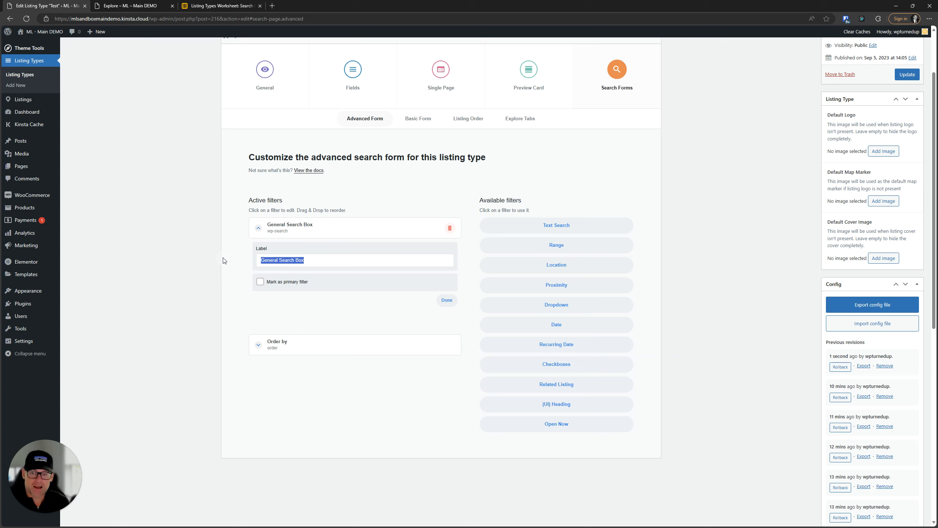
pyautogui.write('Search b')
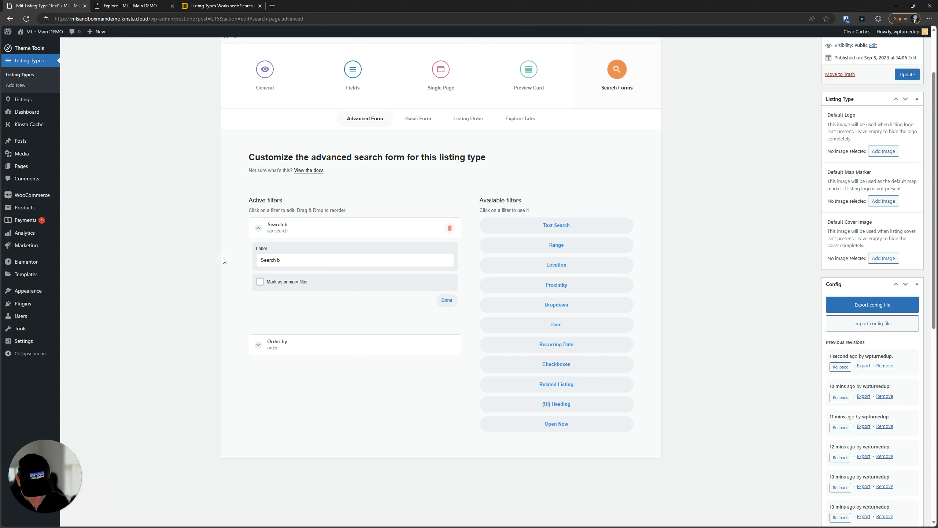
pyautogui.write('y keywords...')
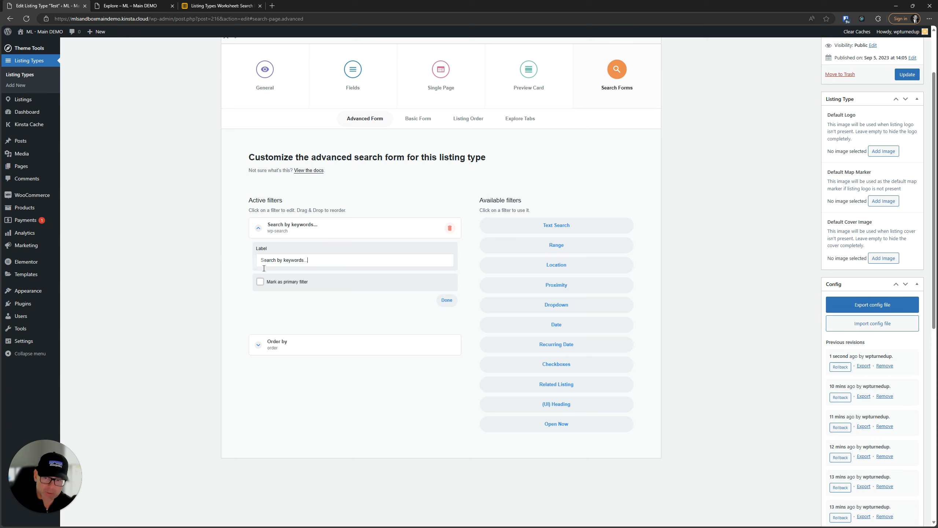
pyautogui.click(297, 234)
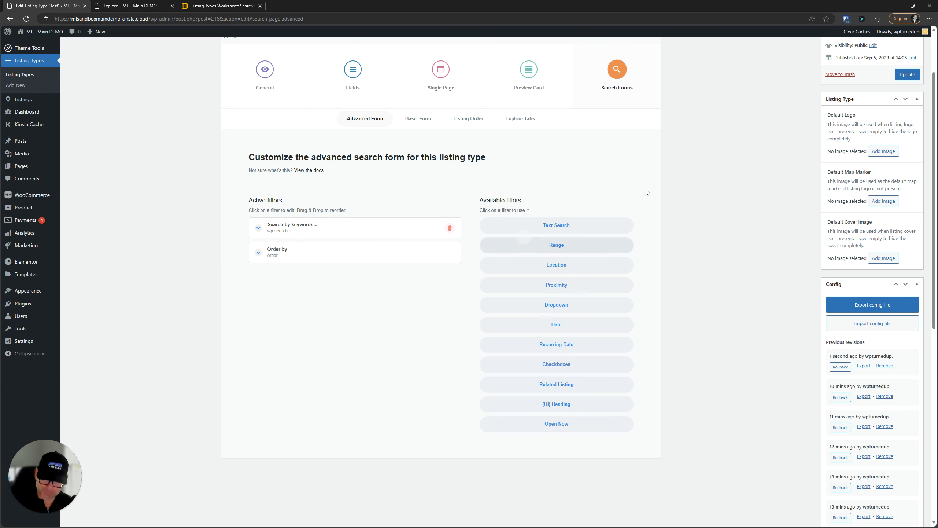
pyautogui.click(907, 75)
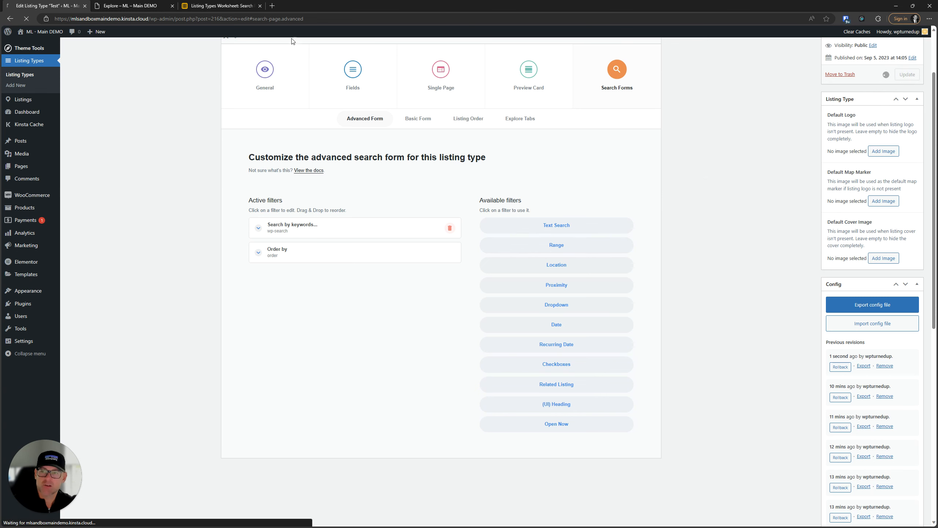
# In the Listing Types Worksheet, read the General Search Box (Label) column's description and inspect the Restaurant DEMO record's label.
pyautogui.click(242, 5)
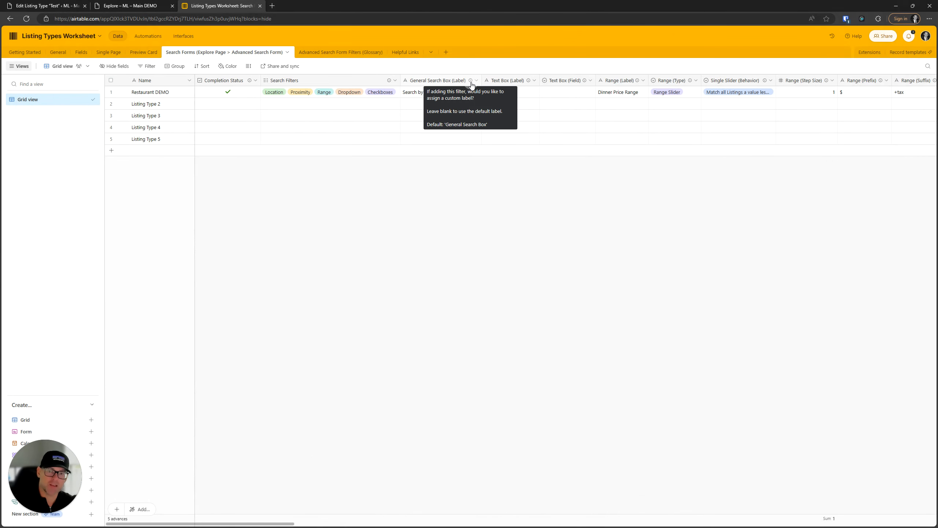
pyautogui.click(472, 85)
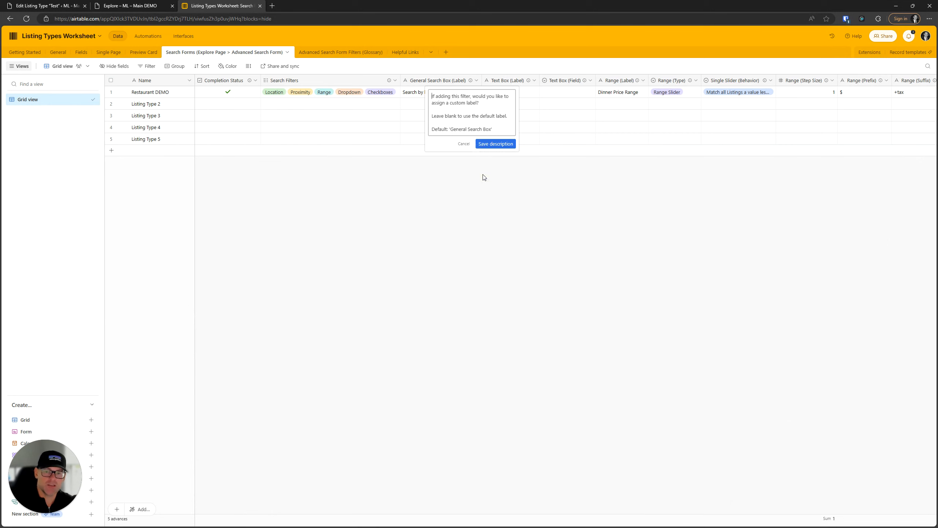
pyautogui.click(482, 175)
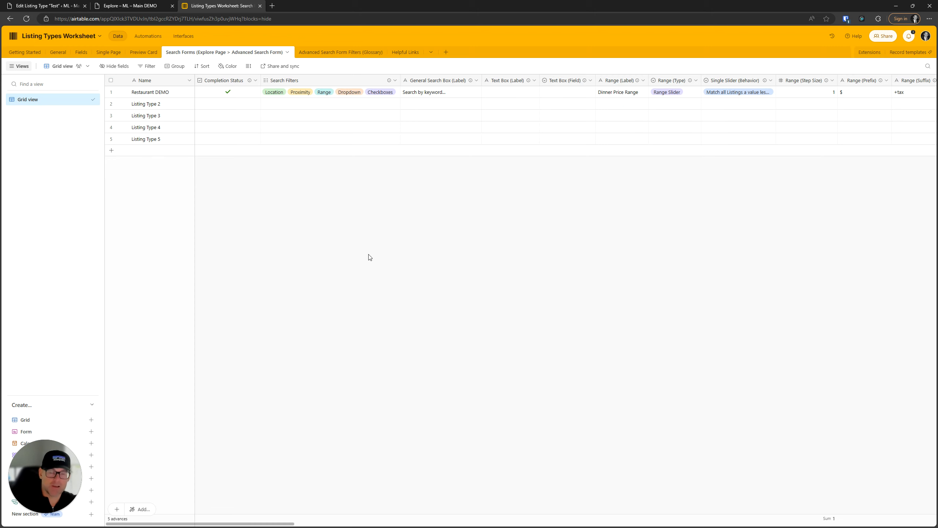
pyautogui.click(46, 6)
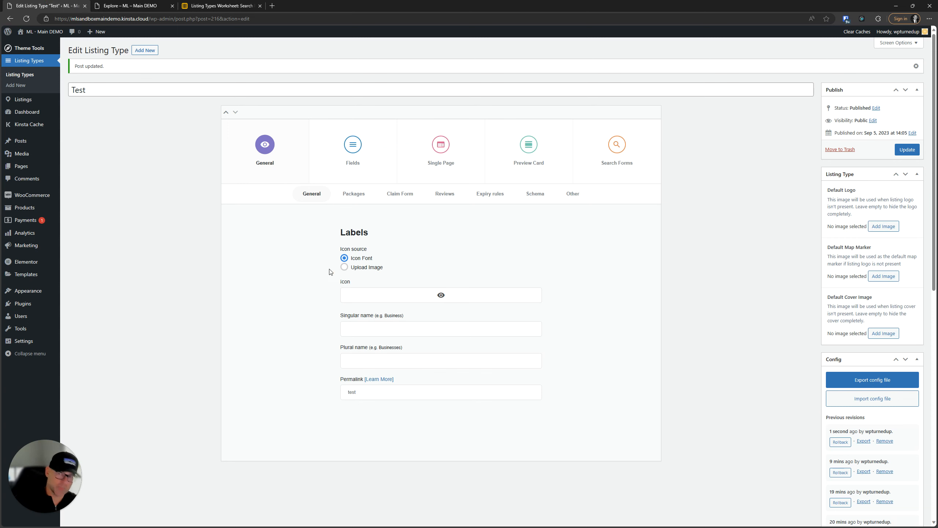
pyautogui.click(217, 5)
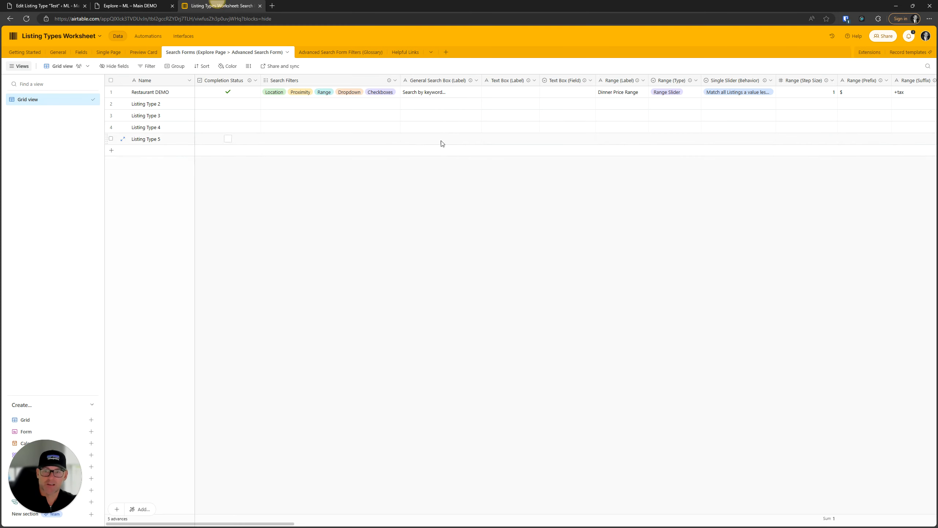
pyautogui.click(439, 94)
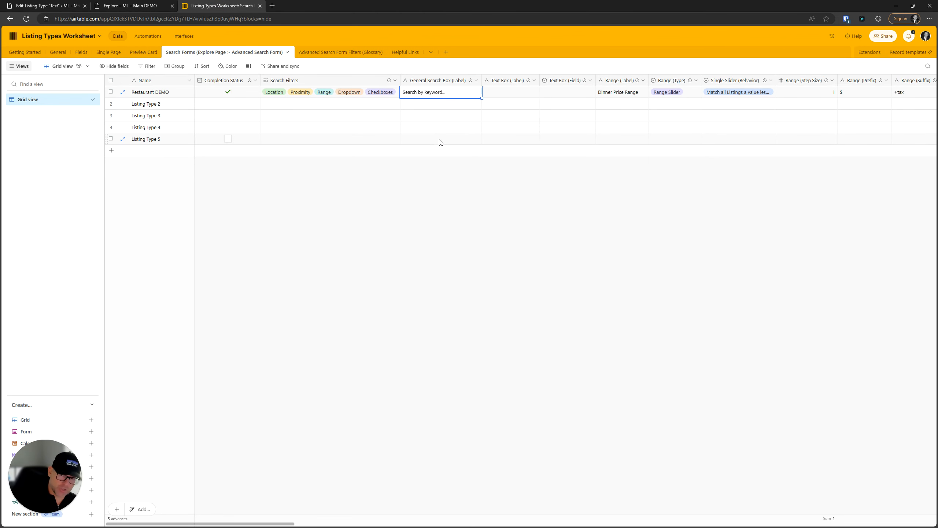
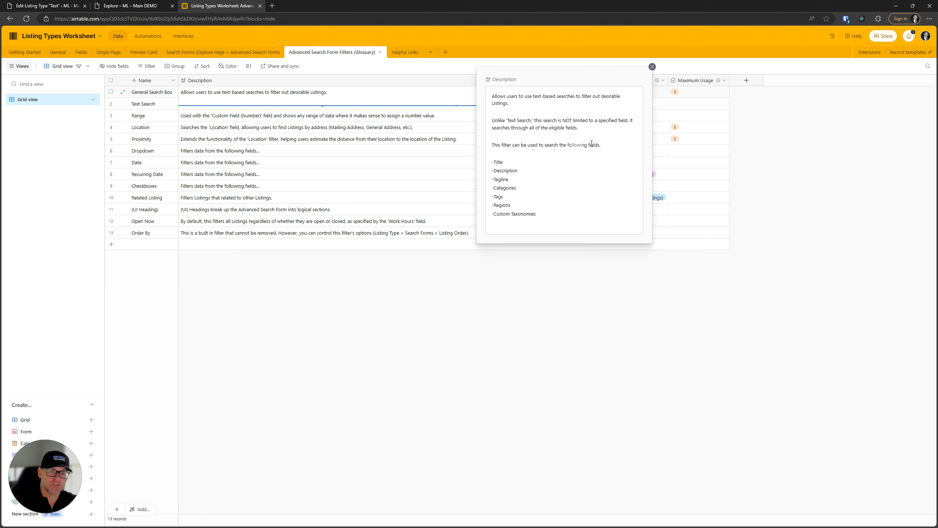
# Highlight the searchable fields listed in the General Search Box's glossary description, then close the expanded description.
pyautogui.moveTo(545, 212); pyautogui.dragTo(478, 163)
pyautogui.click(563, 307)
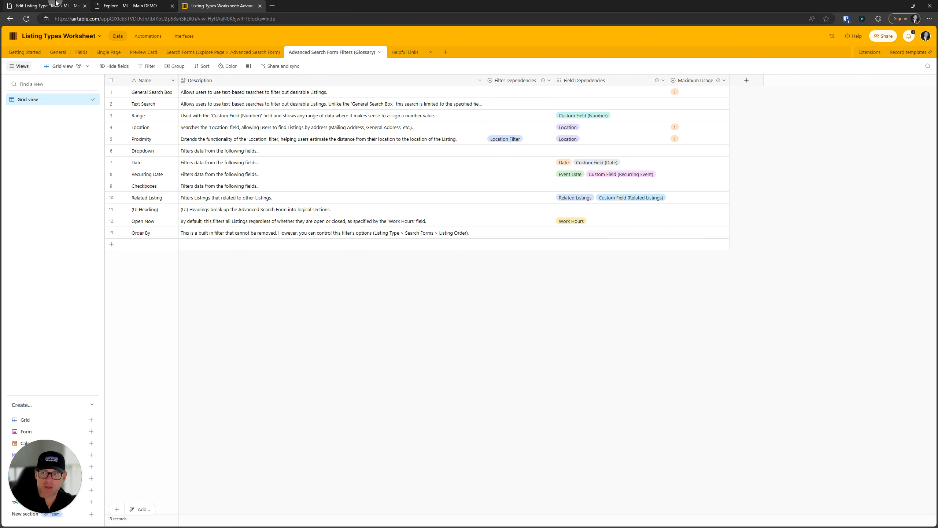
# Switch to the Test listing type's editor and examine its used fields, from Title through the custom fields and Heading.
pyautogui.click(56, 4)
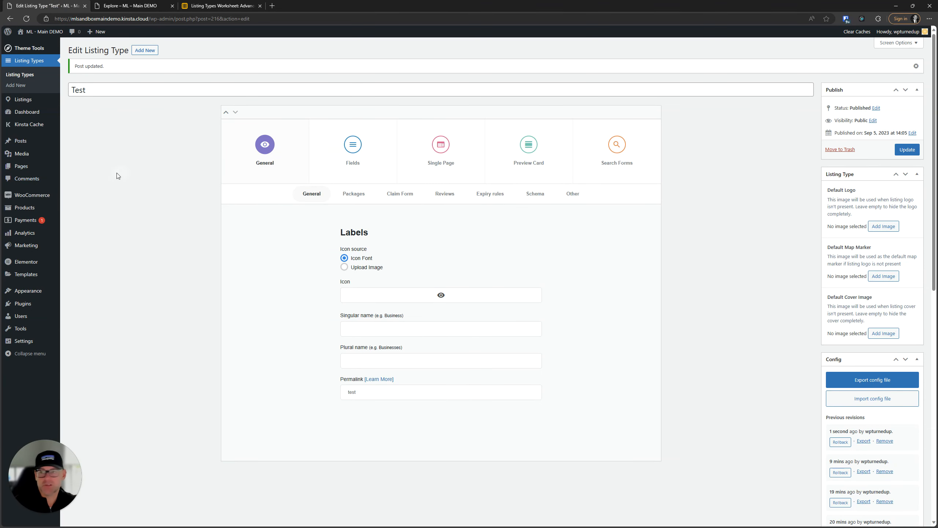
pyautogui.rightClick(21, 99)
pyautogui.press('Escape')
pyautogui.click(354, 143)
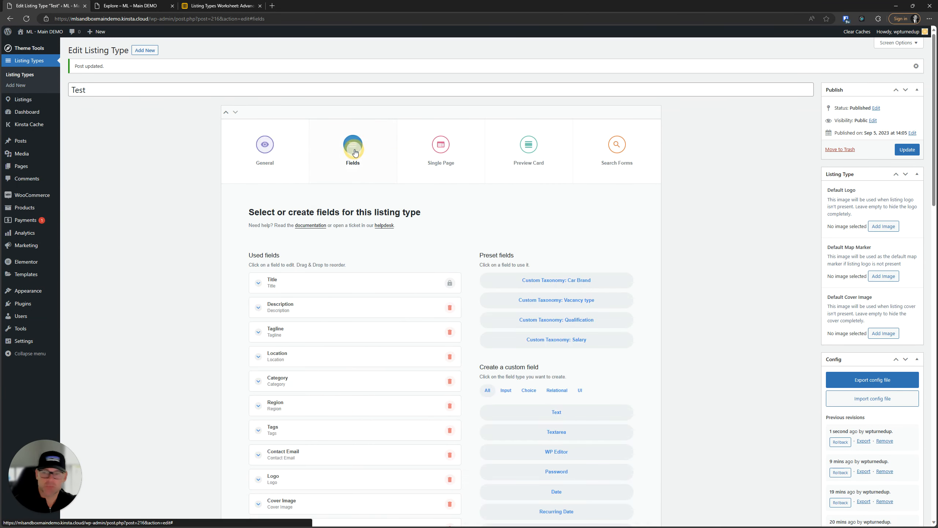
pyautogui.scroll(-4, 242, 199)
pyautogui.scroll(5, 328, 213)
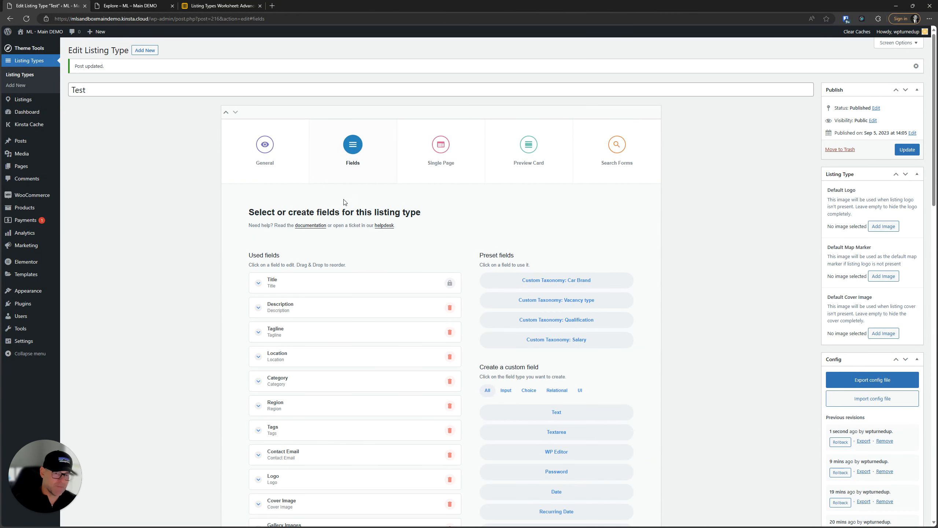
pyautogui.scroll(-2, 336, 207)
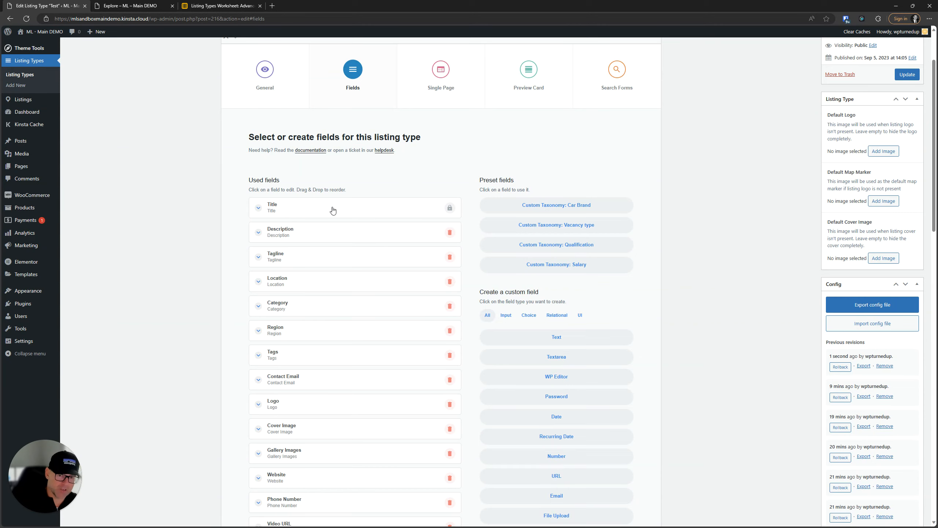
pyautogui.scroll(-8, 333, 210)
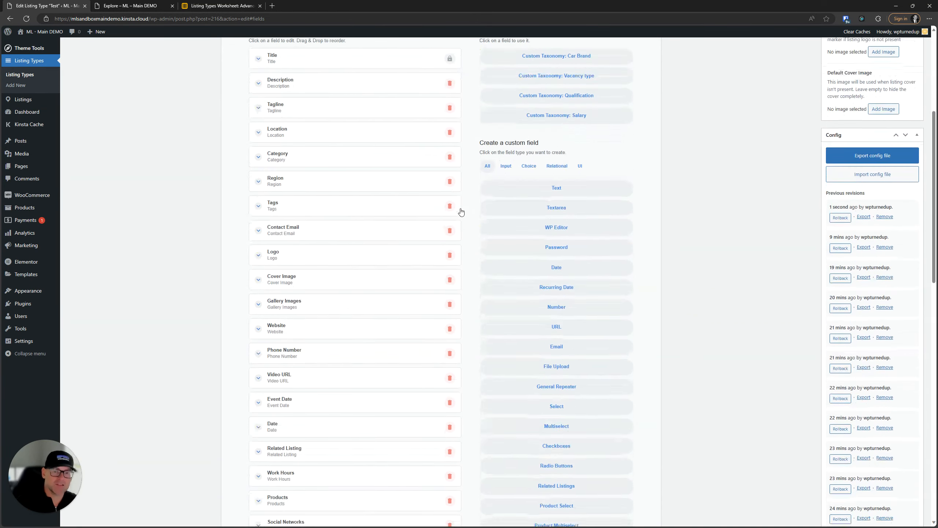
pyautogui.scroll(-15, 412, 204)
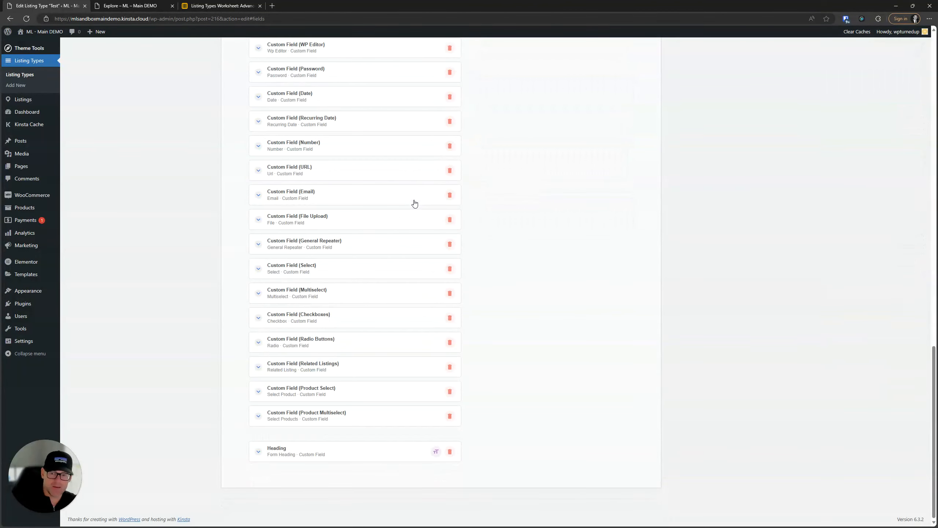
pyautogui.scroll(16, 413, 204)
pyautogui.scroll(9, 365, 281)
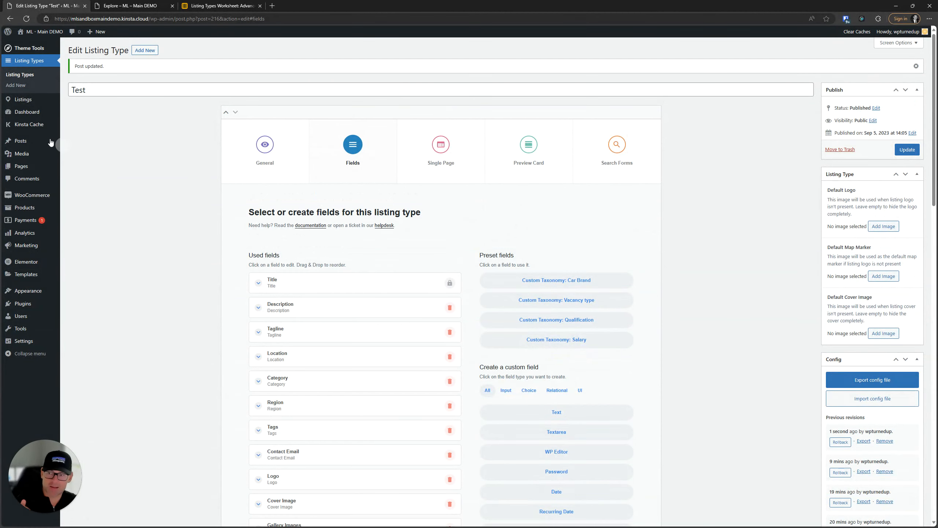
# Open the list of all listings in a new browser tab and switch to it.
pyautogui.moveTo(29, 107)
pyautogui.rightClick(79, 101)
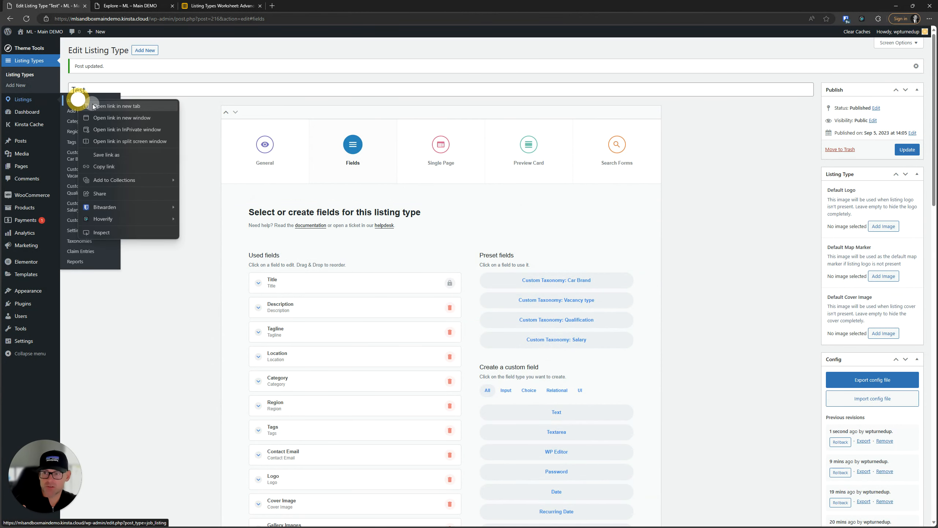
pyautogui.click(93, 105)
pyautogui.click(218, 5)
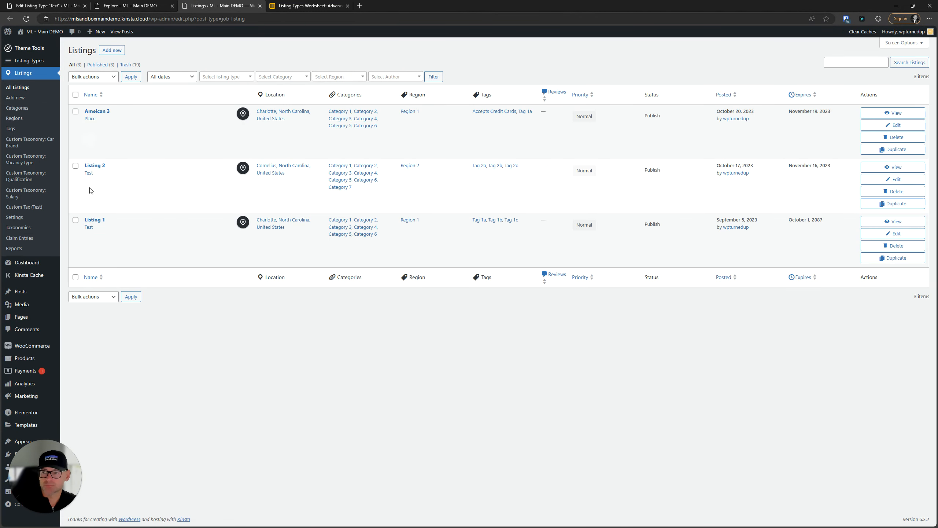
# Open Listing 1 for editing and examine its description, tagline, location, category and region.
pyautogui.click(93, 219)
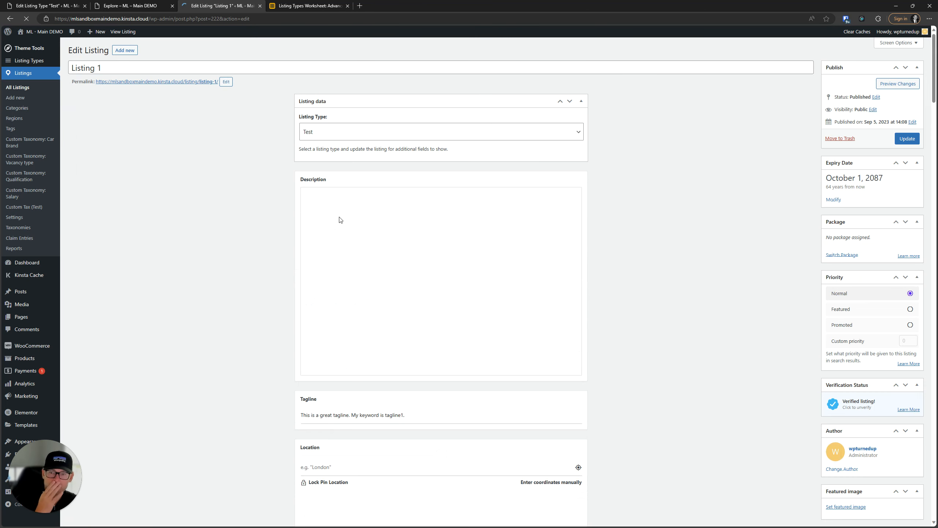
pyautogui.scroll(-8, 235, 211)
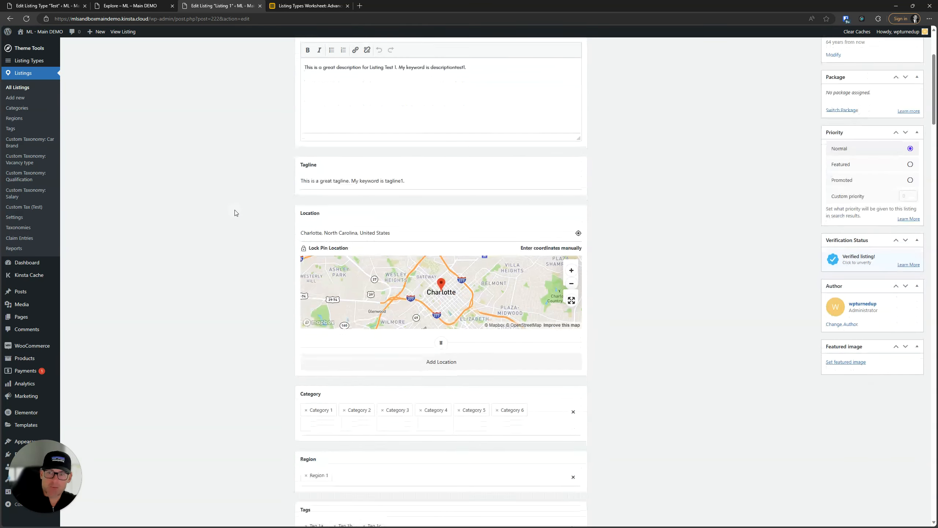
pyautogui.scroll(8, 235, 213)
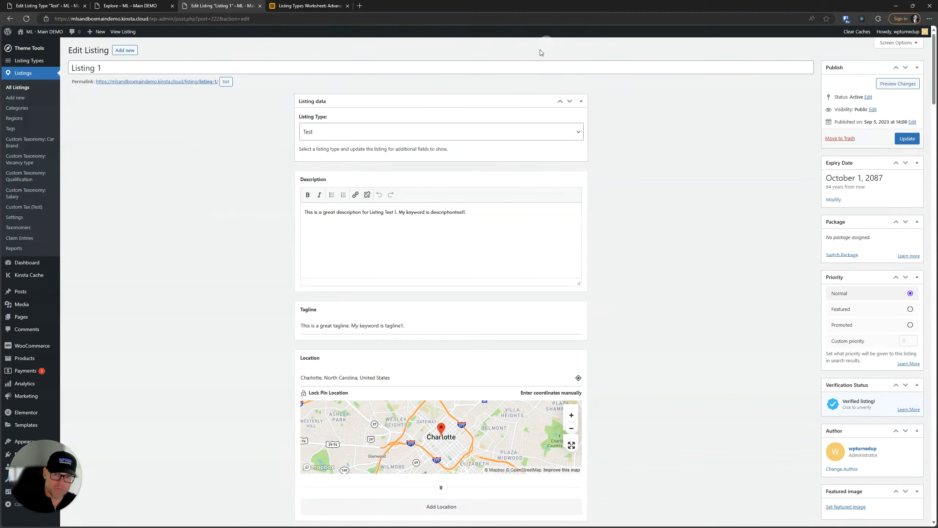
# Highlight Listing 1's title and the keyword "descriptiontest1" in its description.
pyautogui.tripleClick(450, 214)
pyautogui.click(467, 214)
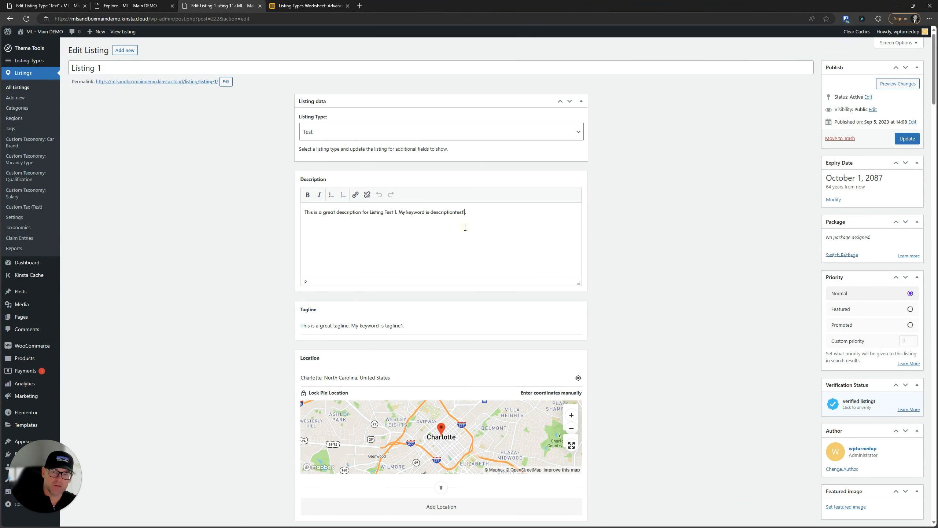
pyautogui.moveTo(467, 214); pyautogui.dragTo(424, 209)
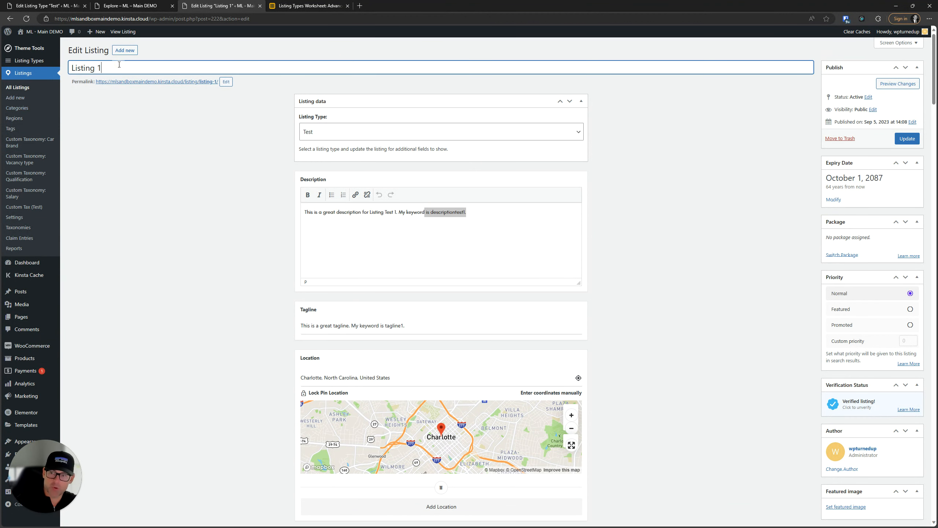
pyautogui.moveTo(111, 68); pyautogui.dragTo(70, 67)
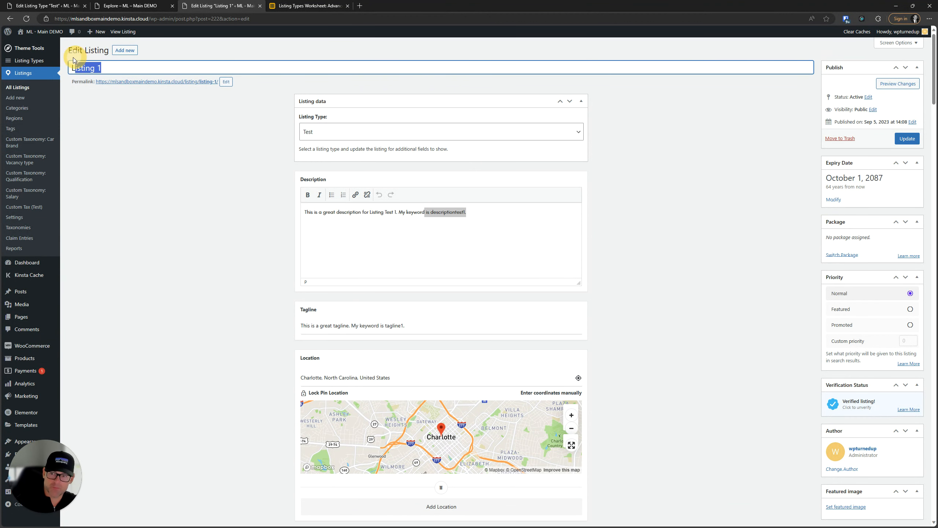
pyautogui.click(103, 68)
pyautogui.click(415, 221)
pyautogui.moveTo(466, 213); pyautogui.dragTo(460, 212)
# Highlight the keyword "tagline1" in Listing 1's tagline, then close the listing's editing page.
pyautogui.scroll(-3, 424, 245)
pyautogui.moveTo(406, 175); pyautogui.dragTo(393, 173)
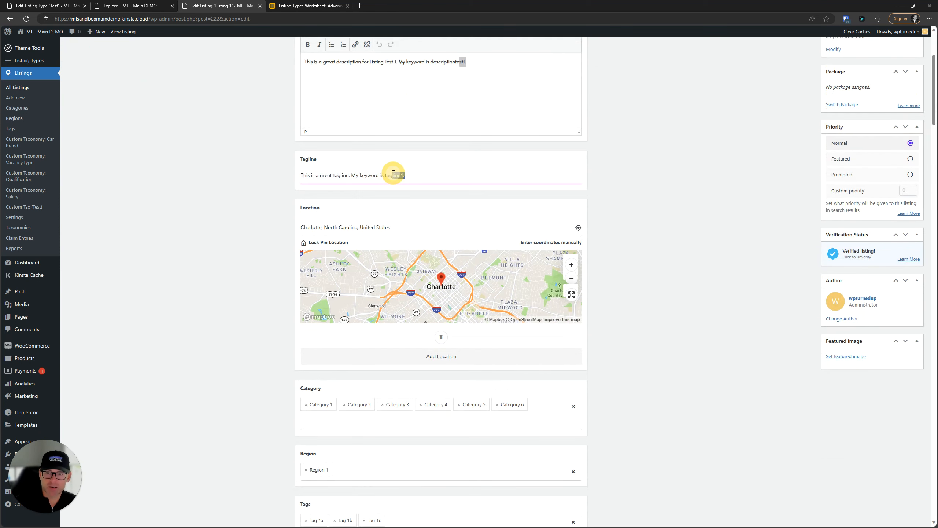
pyautogui.click(455, 174)
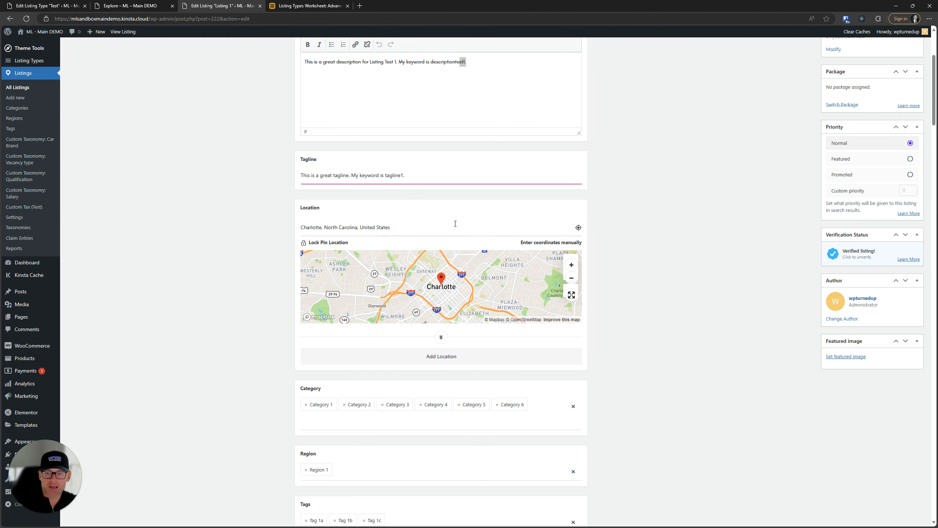
pyautogui.scroll(4, 391, 153)
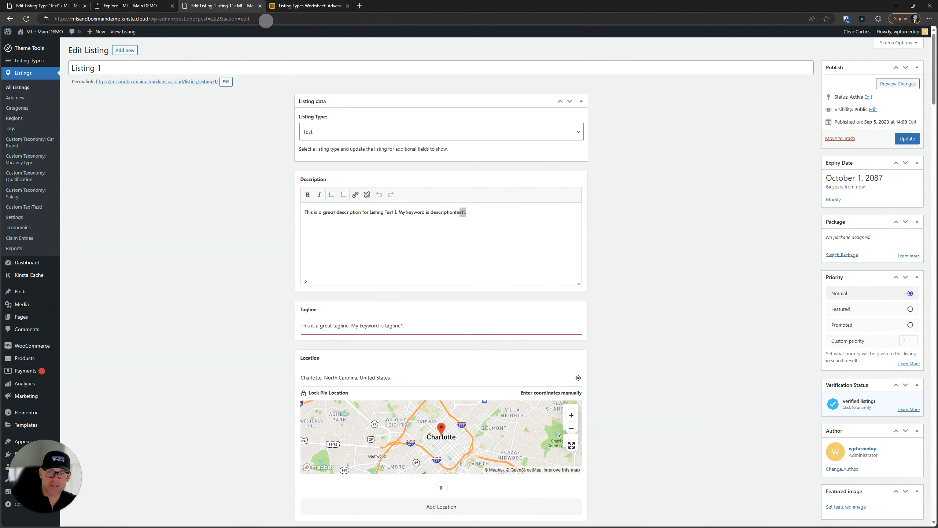
pyautogui.click(260, 5)
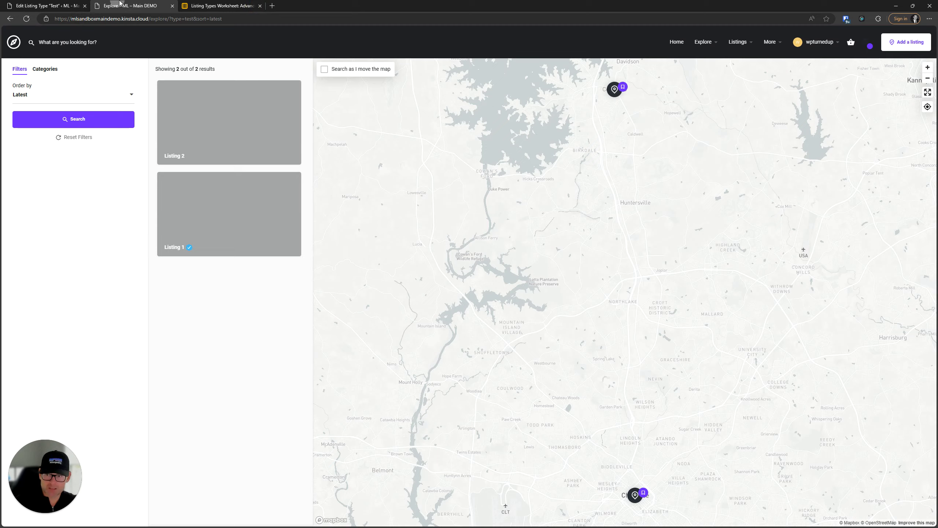
# Return to the Test listing type's advanced search form and examine the settings of its "Search by keywords..." filter.
pyautogui.click(59, 6)
pyautogui.click(208, 4)
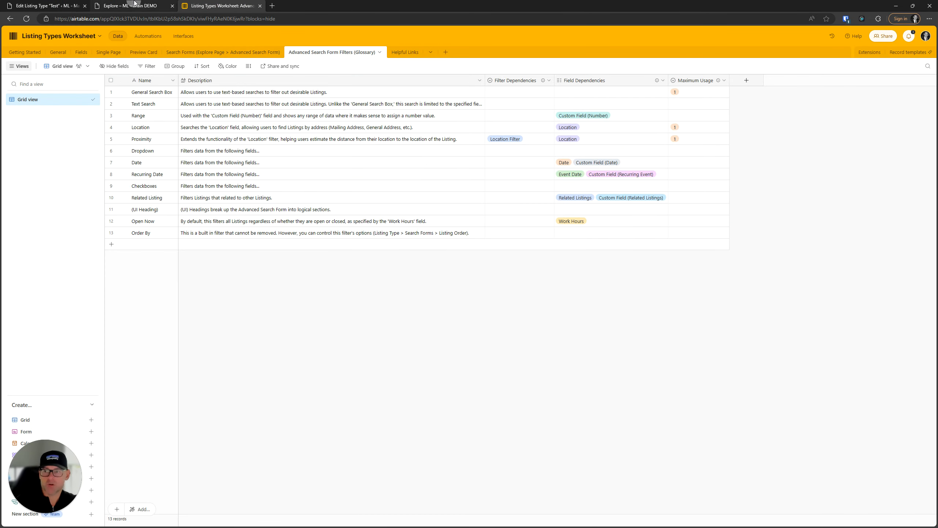
pyautogui.click(48, 5)
pyautogui.click(597, 163)
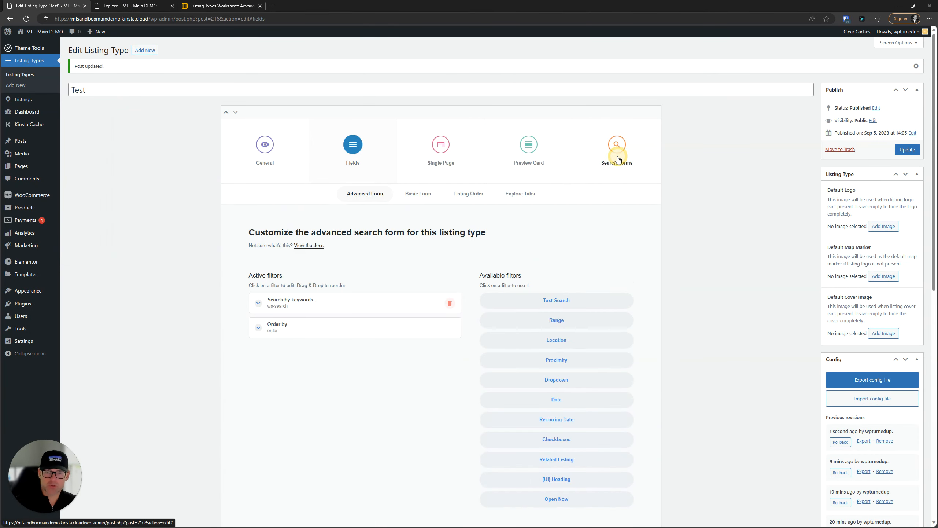
pyautogui.scroll(-4, 393, 176)
pyautogui.click(329, 157)
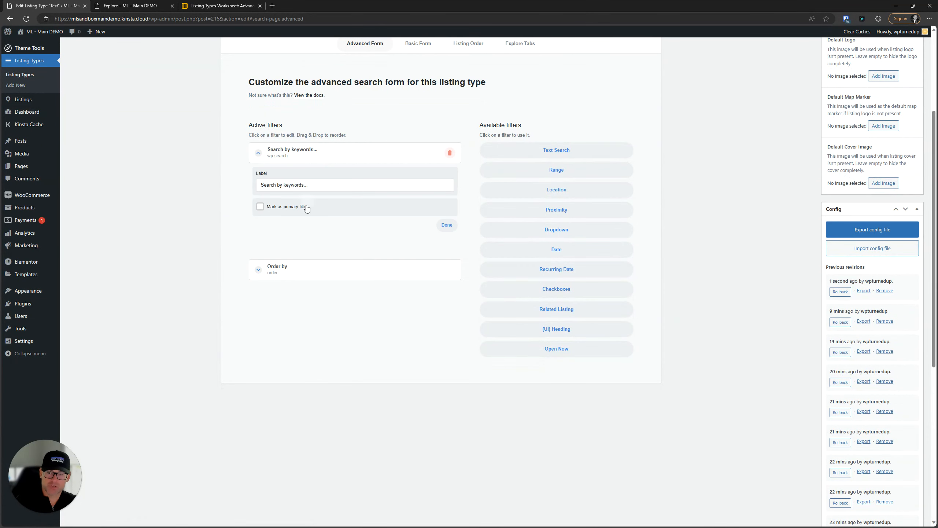
pyautogui.click(325, 157)
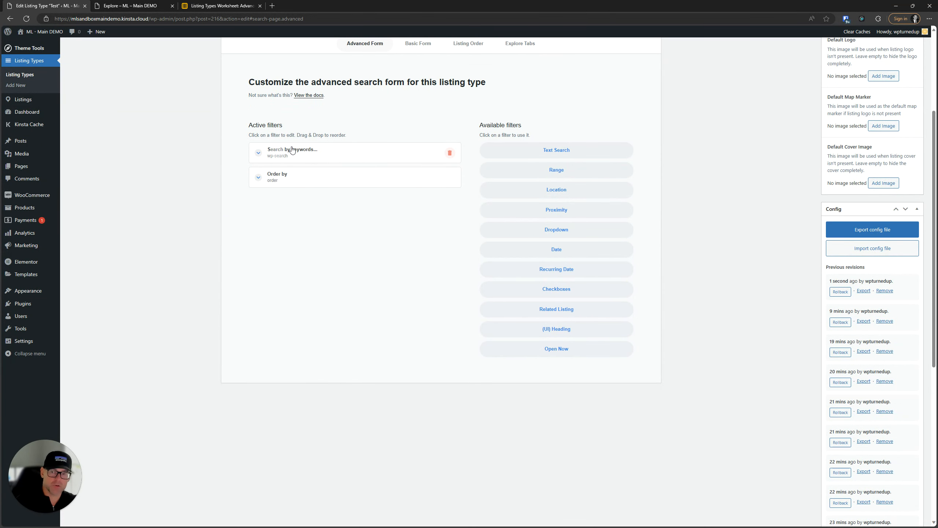
# Reload the Explore page and activate its keyword search field.
pyautogui.click(127, 6)
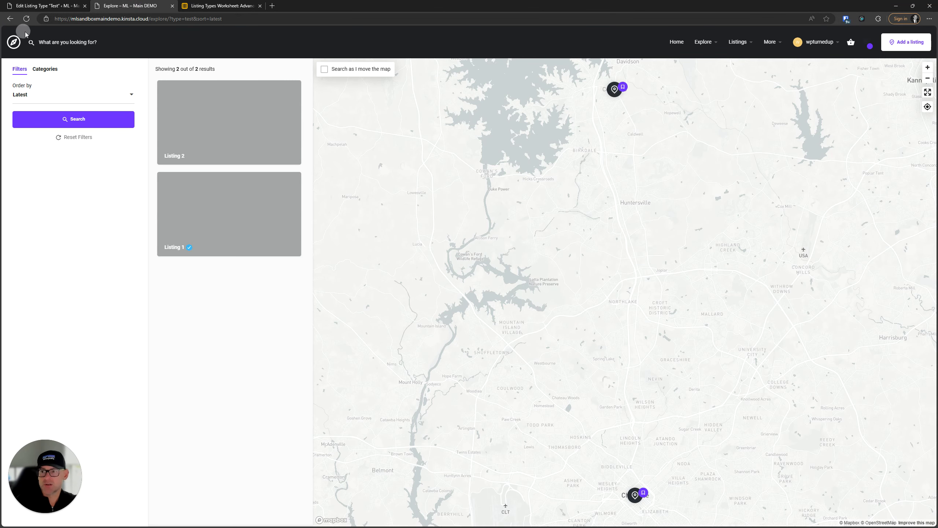
pyautogui.press('F5')
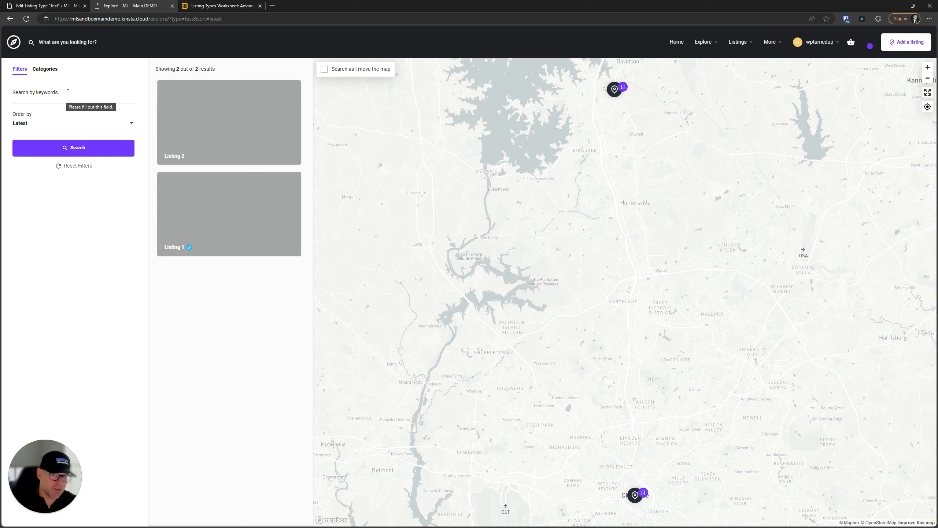
pyautogui.click(67, 92)
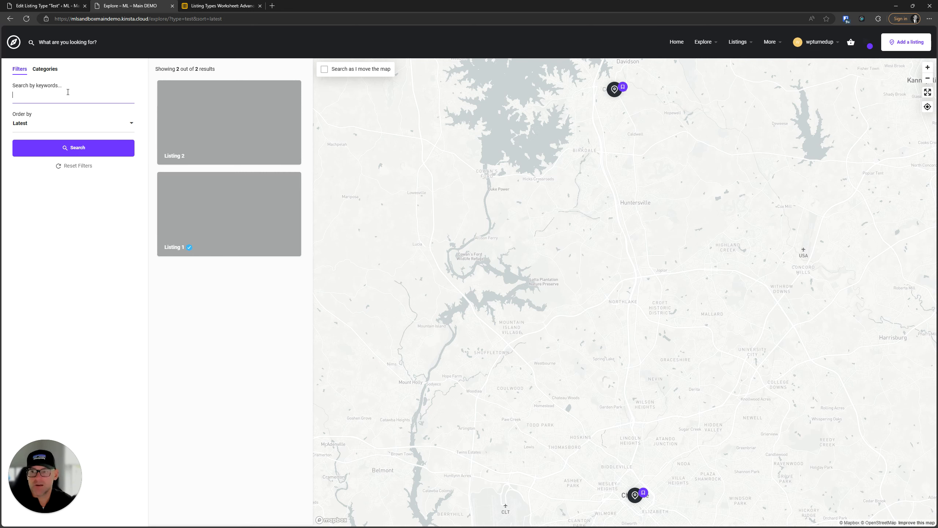
# Open Listing 1's public page separately, highlight the keyword in its tagline, and return to the Explore page.
pyautogui.rightClick(225, 239)
pyautogui.click(238, 245)
pyautogui.click(242, 4)
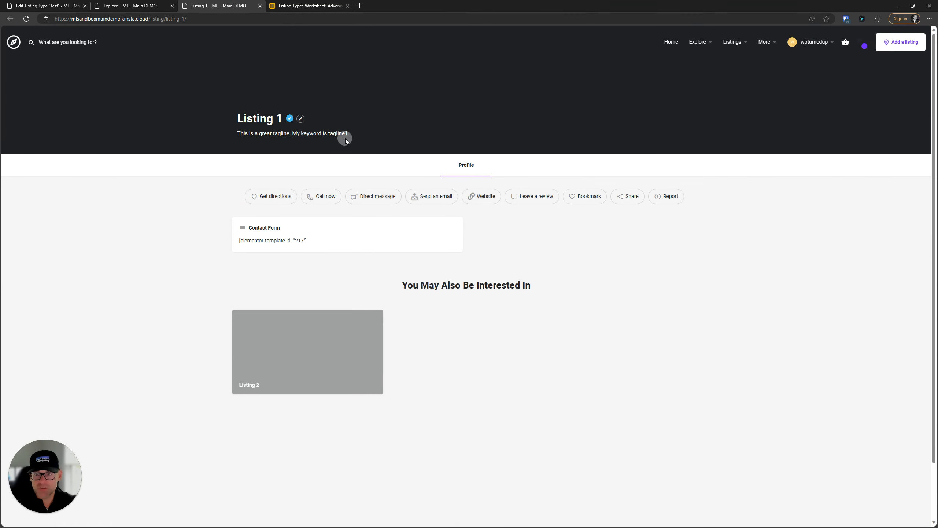
pyautogui.moveTo(350, 134); pyautogui.dragTo(324, 134)
pyautogui.click(128, 4)
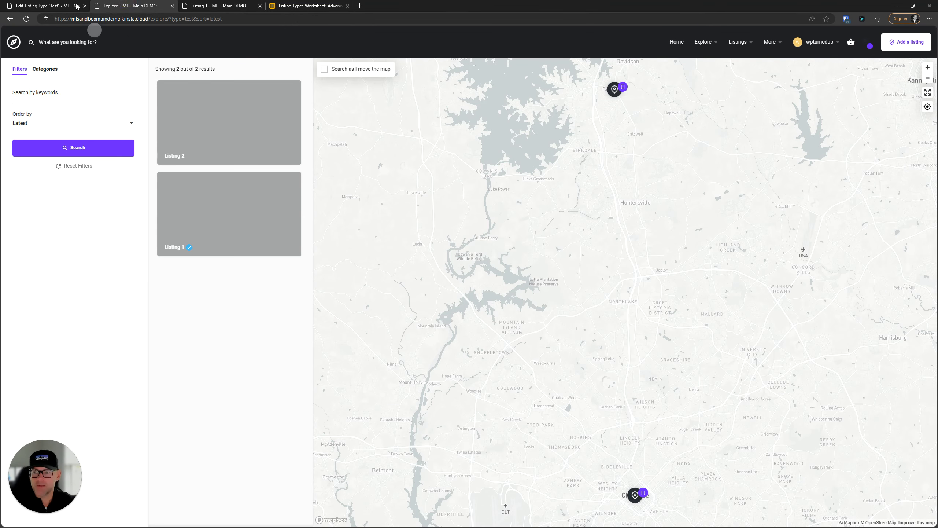
# Search the Explore page's listings for the keyword "tagline1", then clear the search.
pyautogui.click(63, 93)
pyautogui.write('ta')
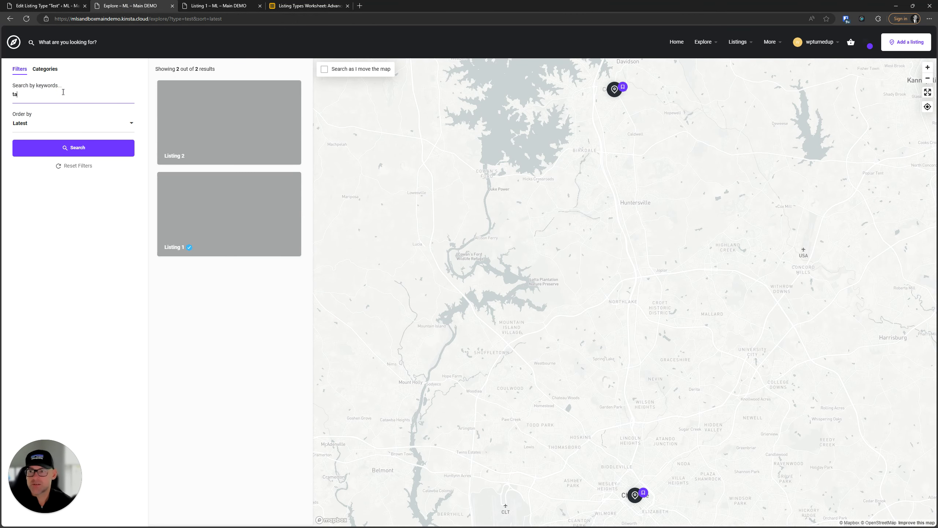
pyautogui.write('gline1')
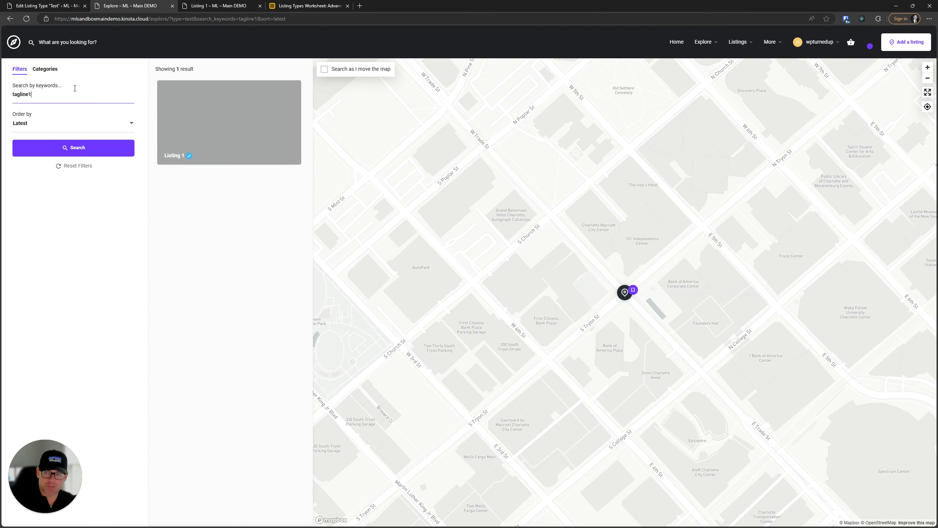
pyautogui.doubleClick(51, 96)
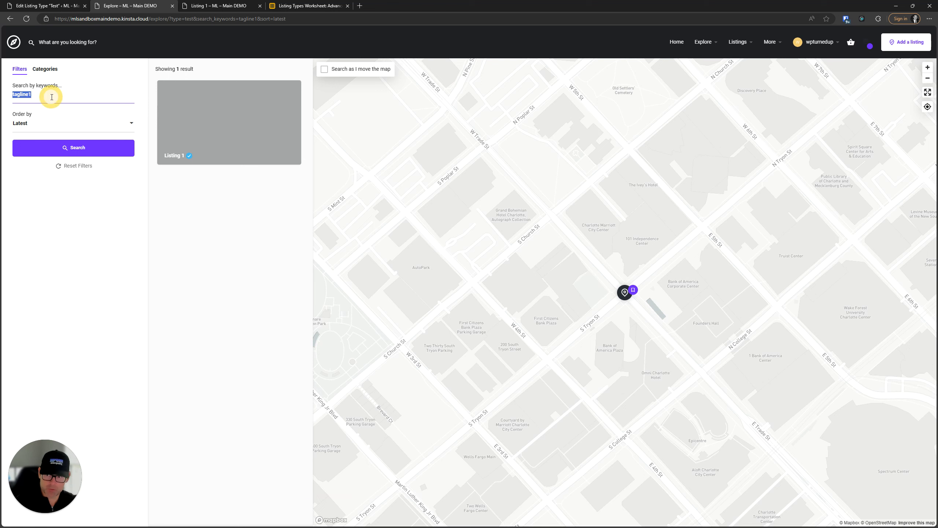
pyautogui.press('BackSpace')
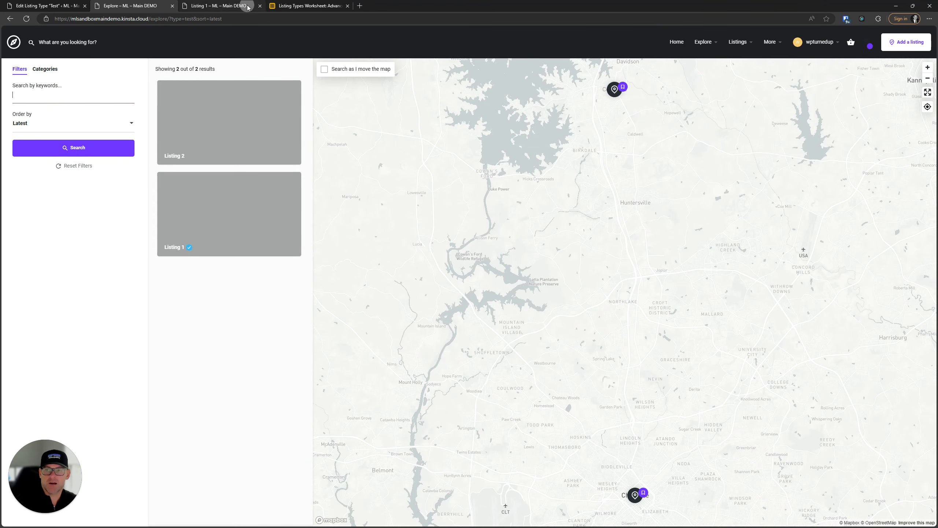
# Close Listing 1's public page and return to the Test listing type's advanced search form.
pyautogui.click(260, 6)
pyautogui.click(260, 5)
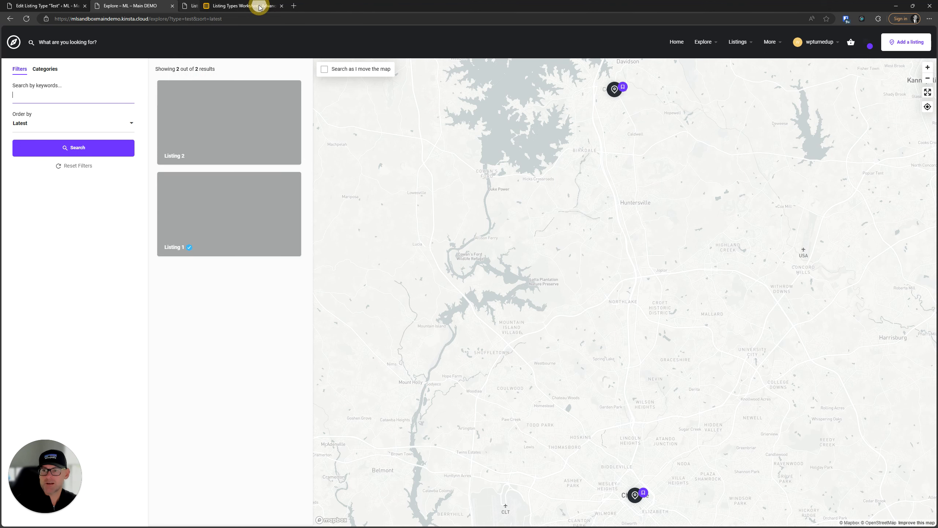
pyautogui.click(34, 4)
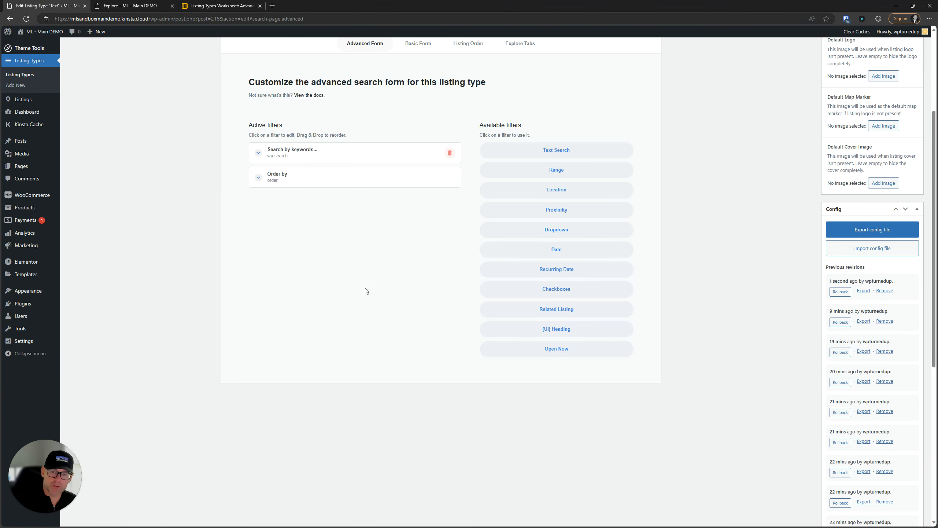
pyautogui.click(312, 159)
pyautogui.click(311, 157)
pyautogui.moveTo(311, 157)
pyautogui.mouseDown()
pyautogui.moveTo(307, 184)
pyautogui.moveTo(307, 155)
pyautogui.mouseUp()
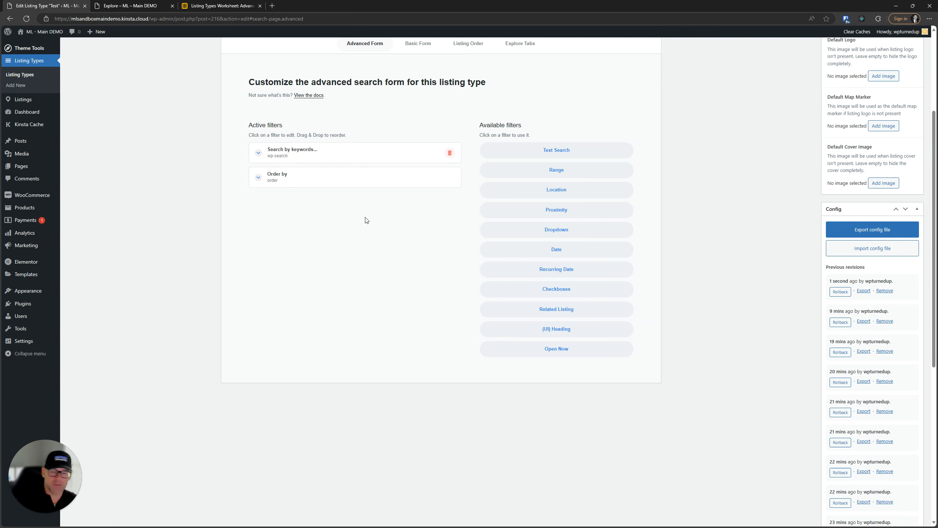
# Add a Text Search filter to the advanced search form and move it above Order by.
pyautogui.click(545, 151)
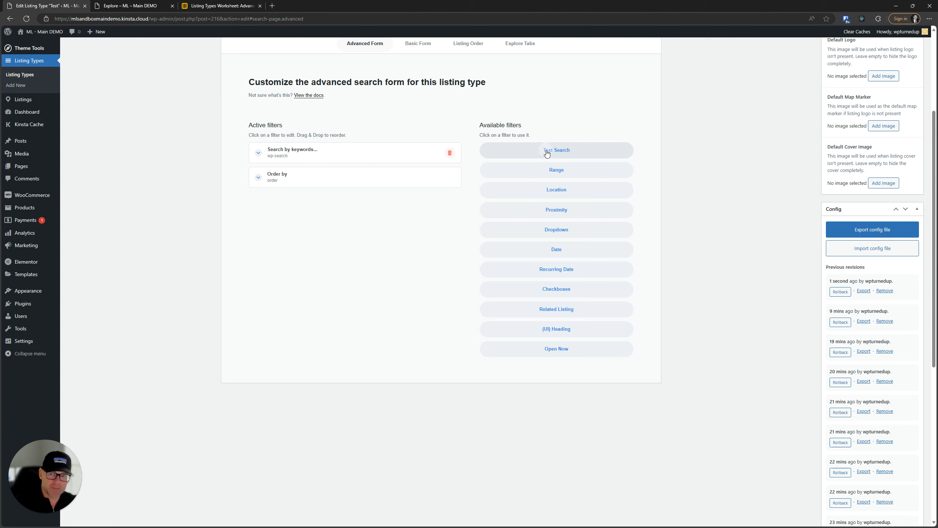
pyautogui.click(547, 153)
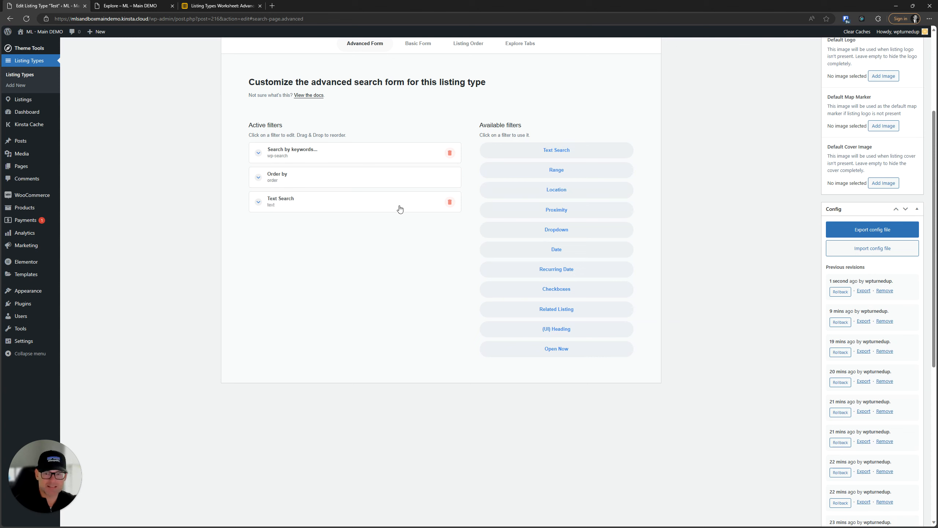
pyautogui.moveTo(400, 209); pyautogui.dragTo(399, 170)
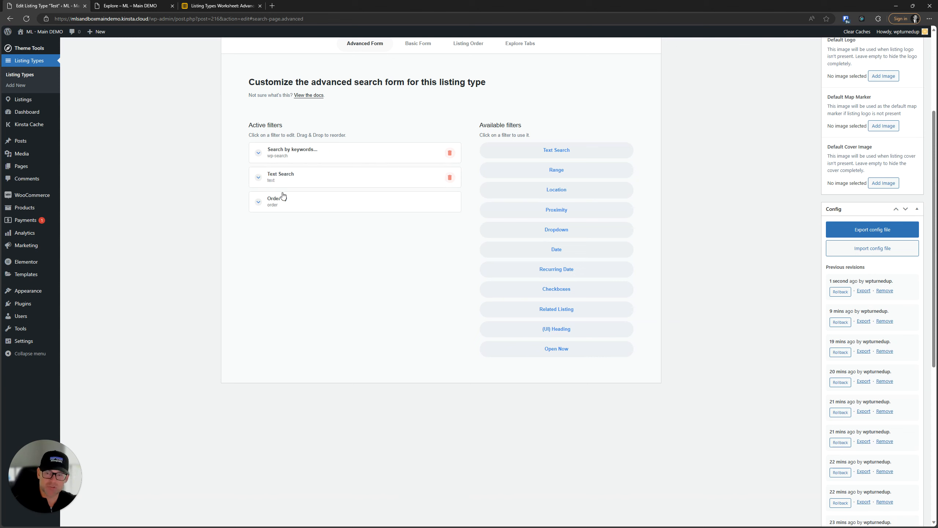
# Set the Text Search filter to use the Video URL field.
pyautogui.click(294, 179)
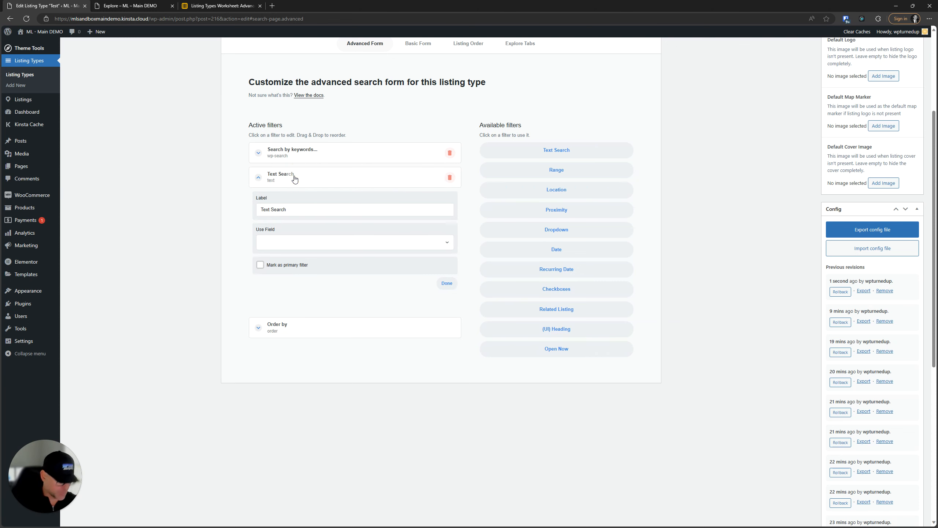
pyautogui.click(294, 179)
pyautogui.click(294, 179)
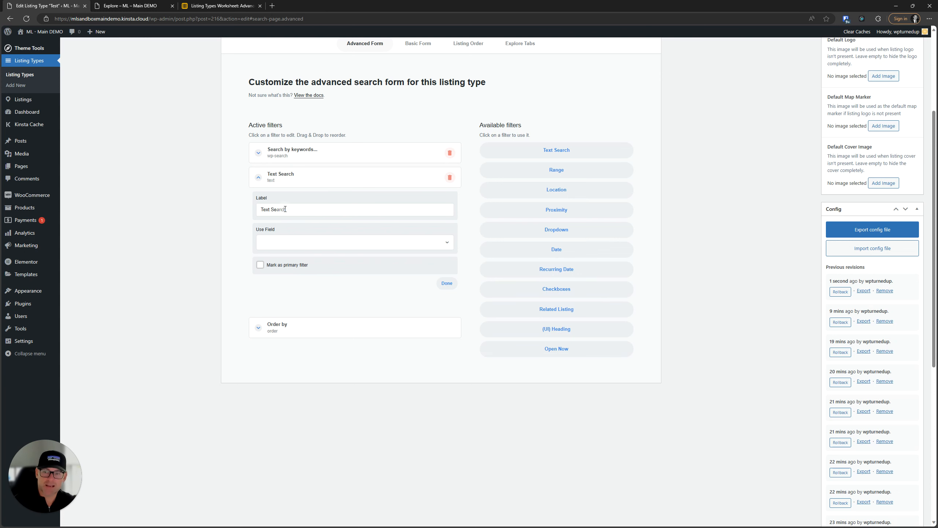
pyautogui.moveTo(287, 209); pyautogui.dragTo(220, 208)
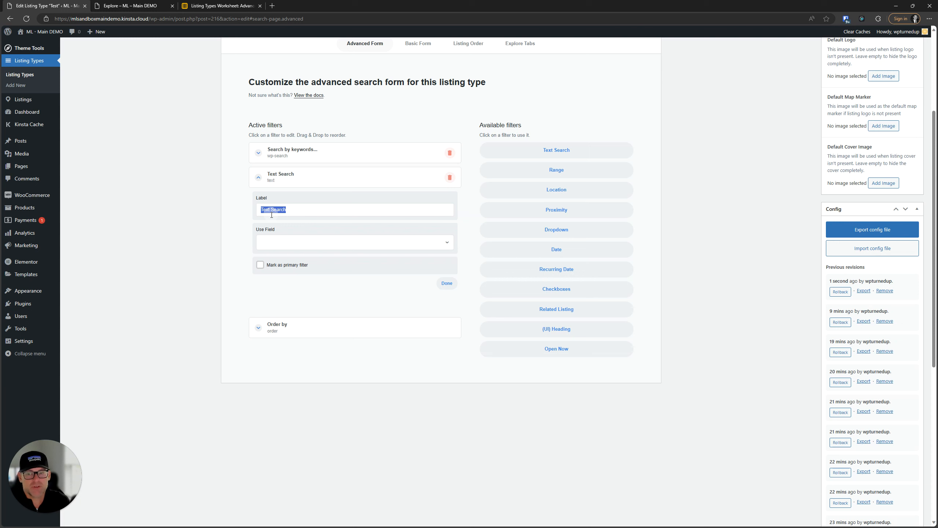
pyautogui.click(313, 244)
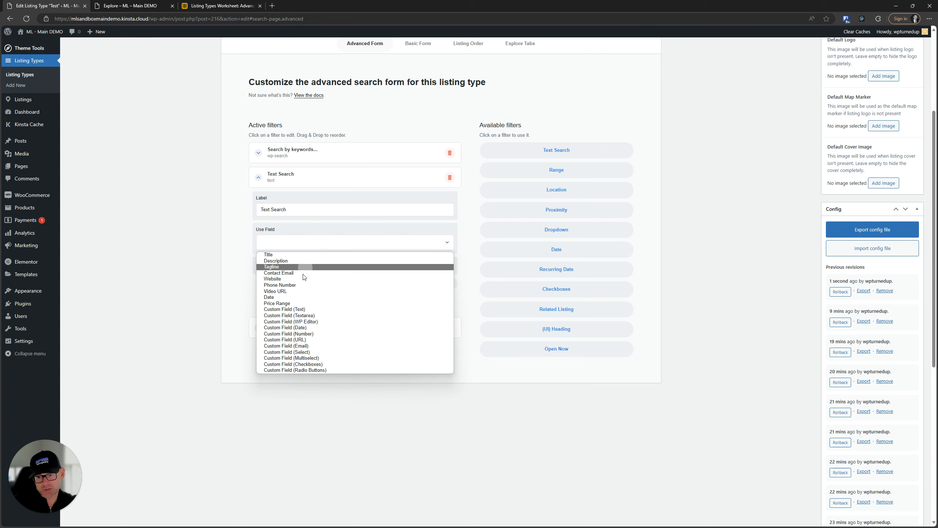
pyautogui.click(290, 291)
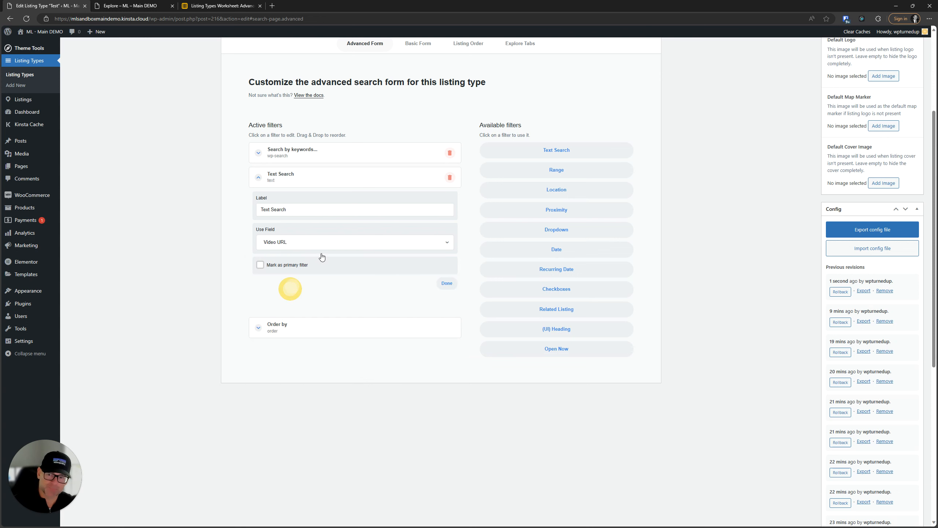
# Label the text filter "Search Video URL Keywords..." and update the Test listing type.
pyautogui.tripleClick(274, 213)
pyautogui.write('Se')
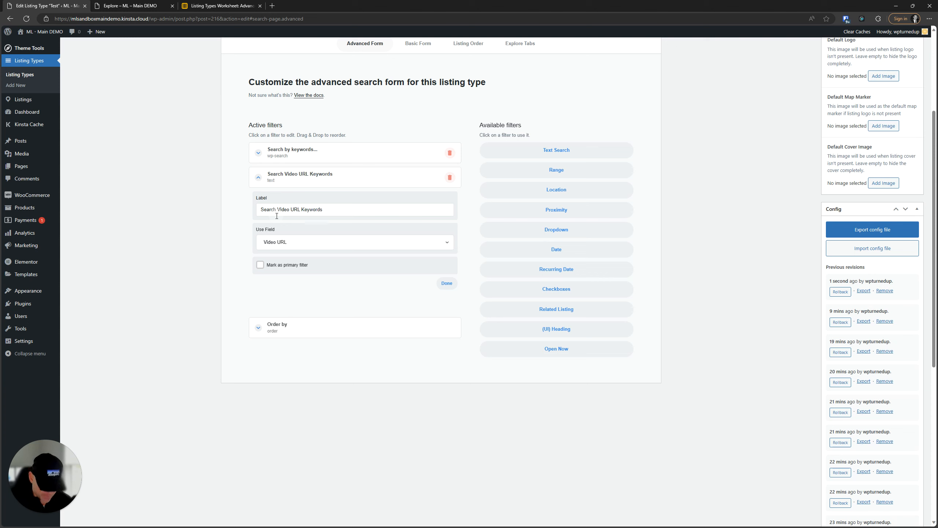
pyautogui.click(320, 178)
pyautogui.scroll(4, 345, 200)
pyautogui.click(899, 152)
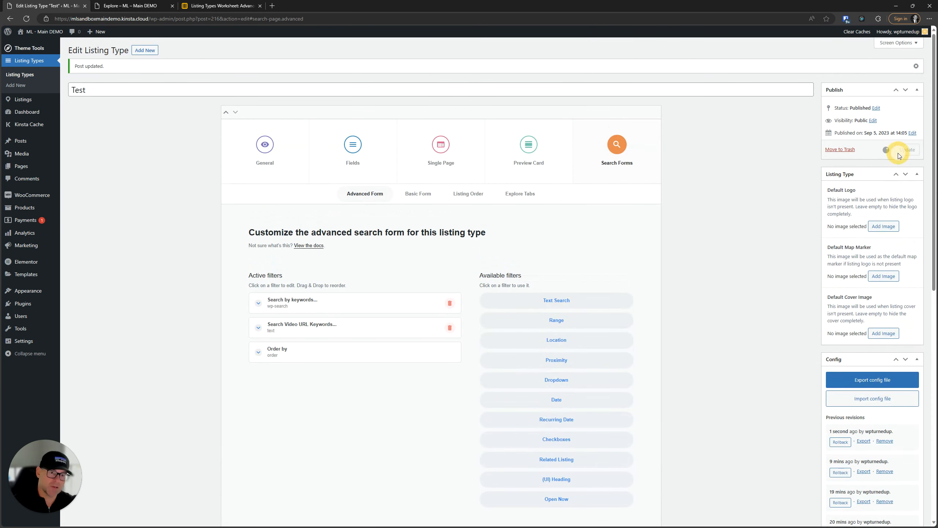
# Read the full Text Search description in the Listing Types Worksheet's filter glossary, highlighting the Video URL entry among the searchable fields.
pyautogui.click(228, 7)
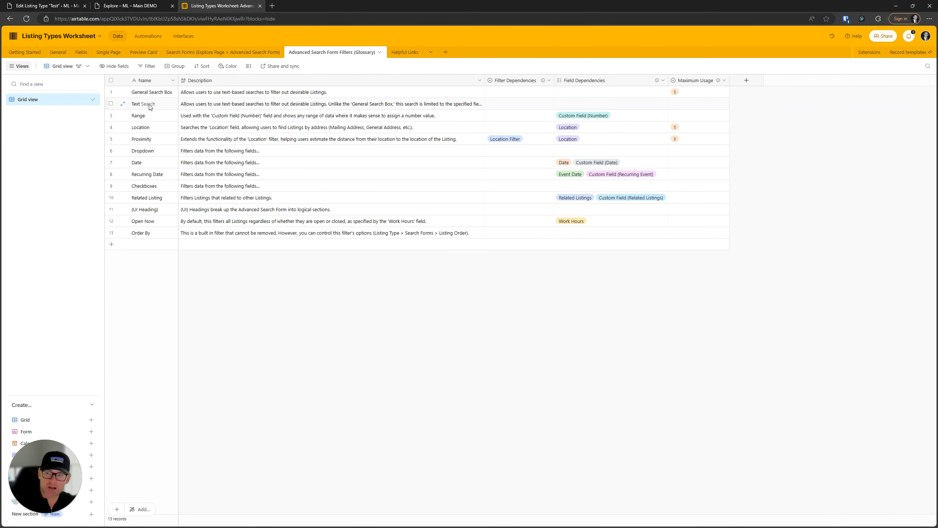
pyautogui.click(423, 104)
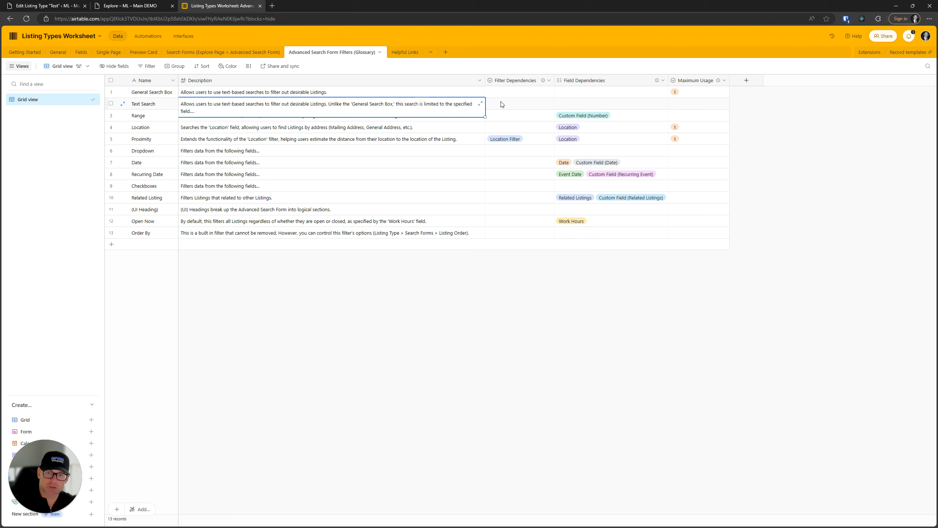
pyautogui.click(480, 104)
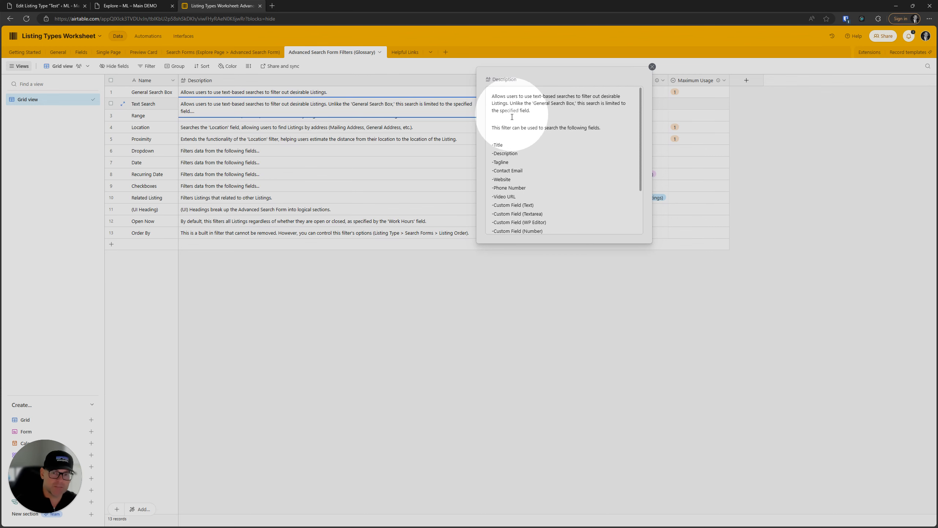
pyautogui.scroll(-1, 519, 172)
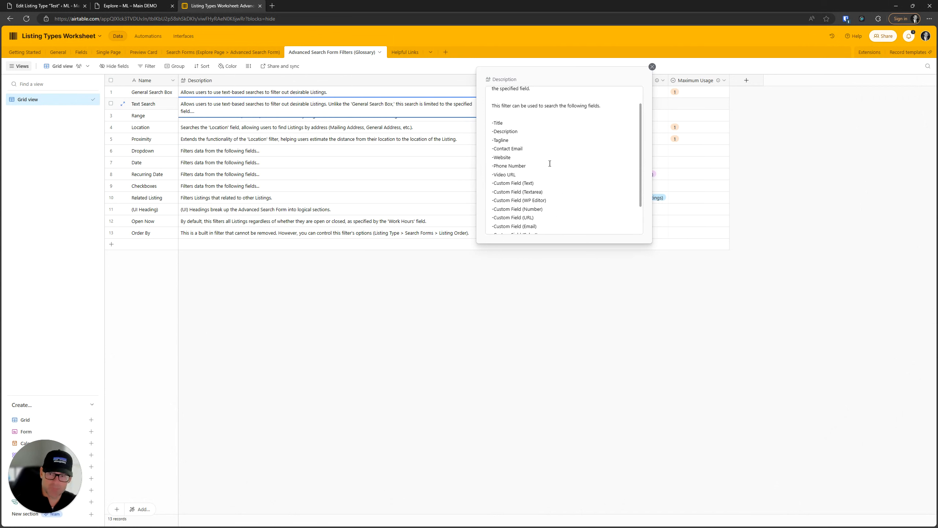
pyautogui.scroll(-1, 552, 176)
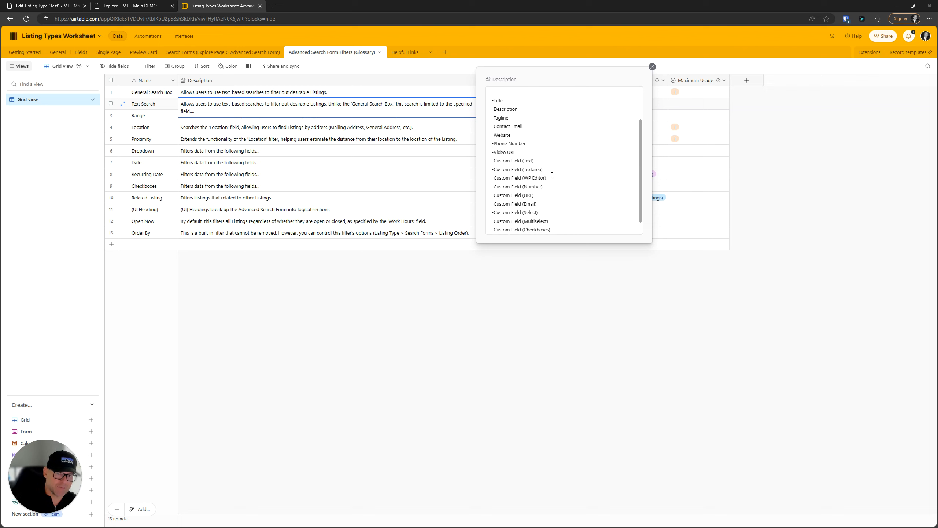
pyautogui.scroll(-1, 552, 175)
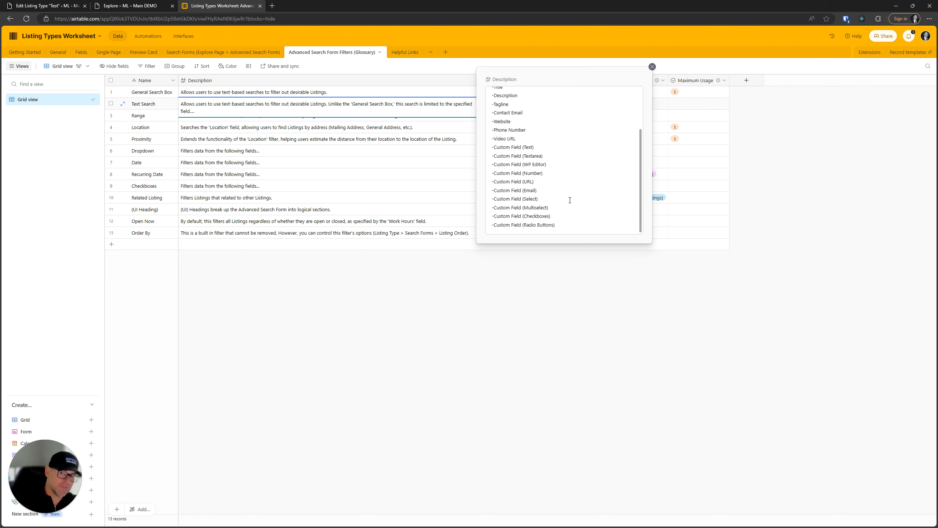
pyautogui.scroll(1, 571, 199)
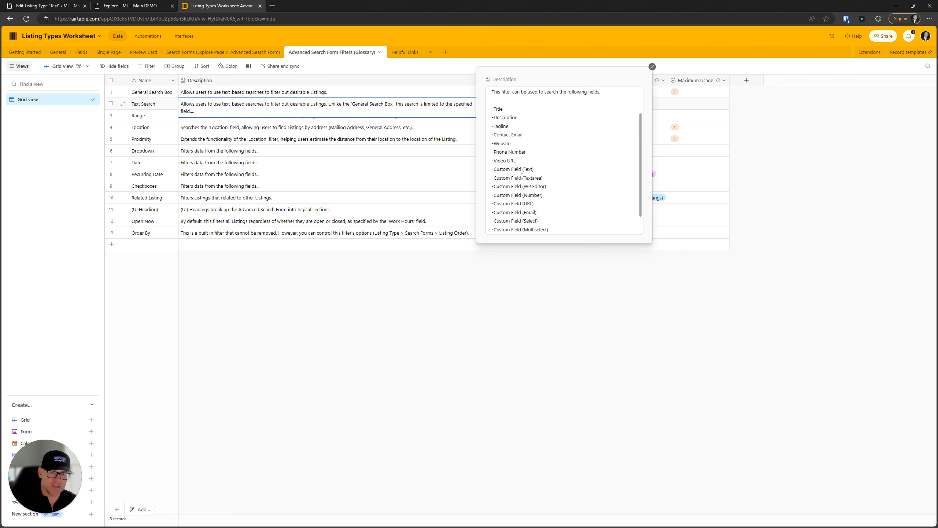
pyautogui.moveTo(515, 161); pyautogui.dragTo(491, 158)
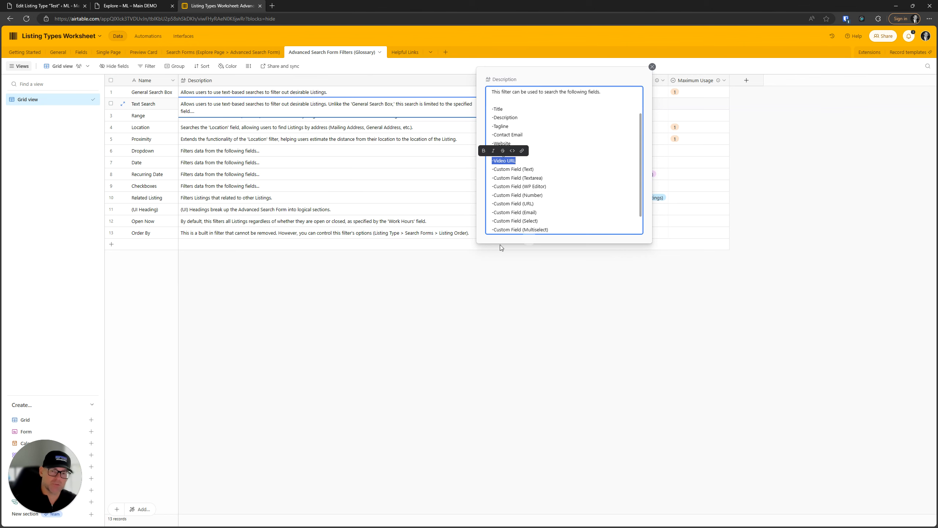
pyautogui.click(529, 318)
# Reload the Explore page and search listings by the Video URL keyword "video1".
pyautogui.click(137, 5)
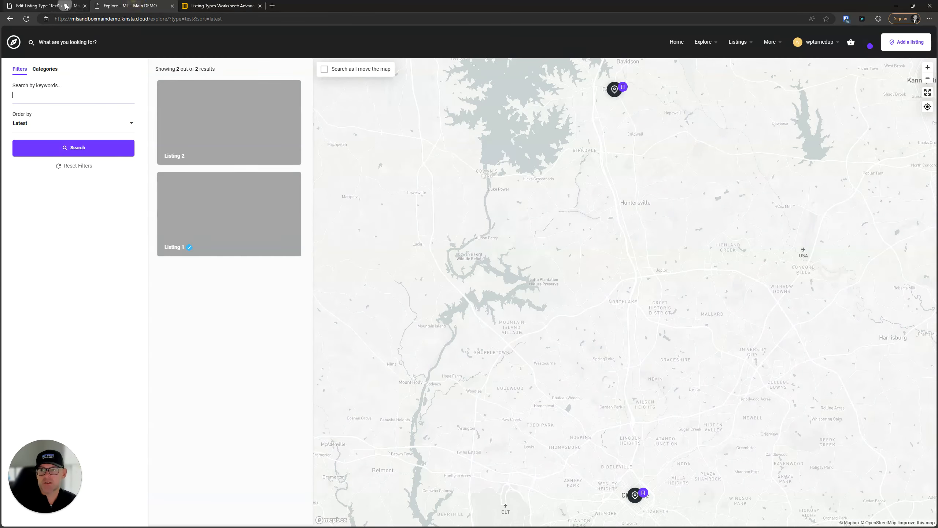
pyautogui.click(61, 6)
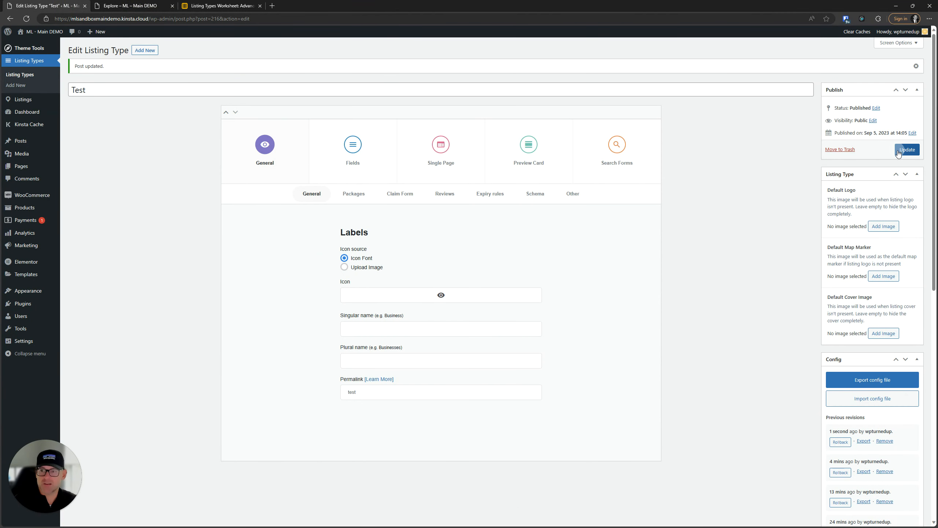
pyautogui.click(135, 5)
pyautogui.click(25, 20)
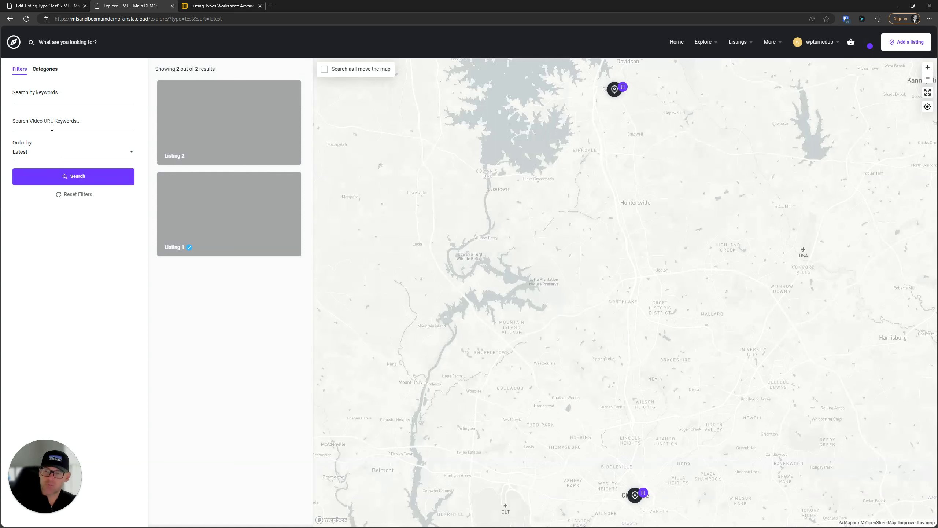
pyautogui.click(59, 123)
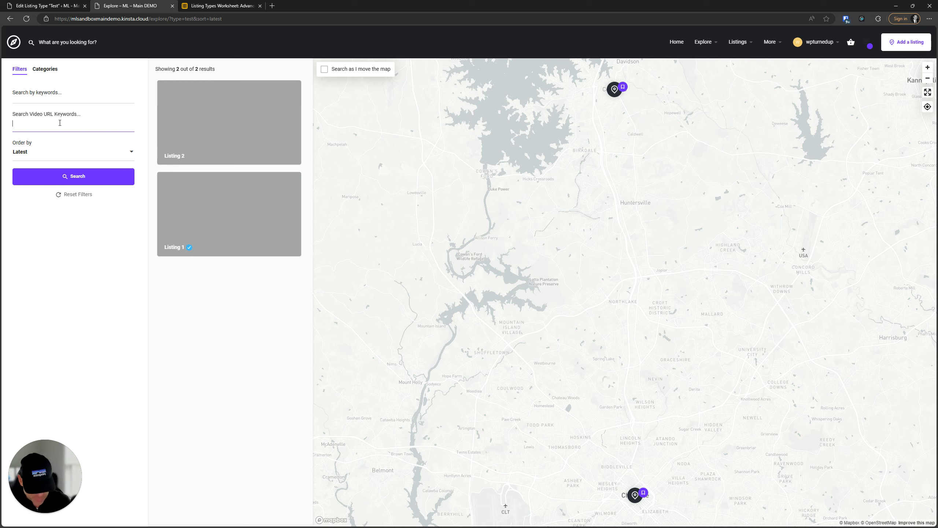
pyautogui.write('video1')
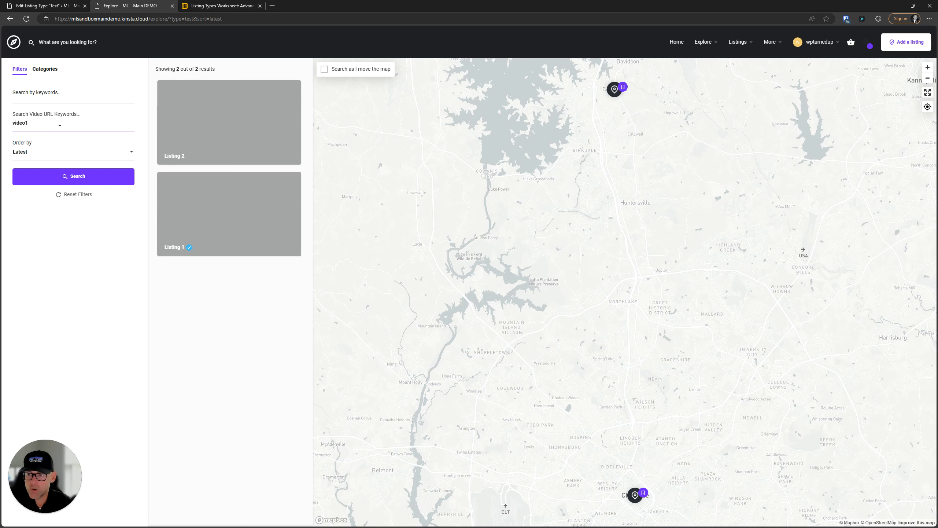
pyautogui.press('Return')
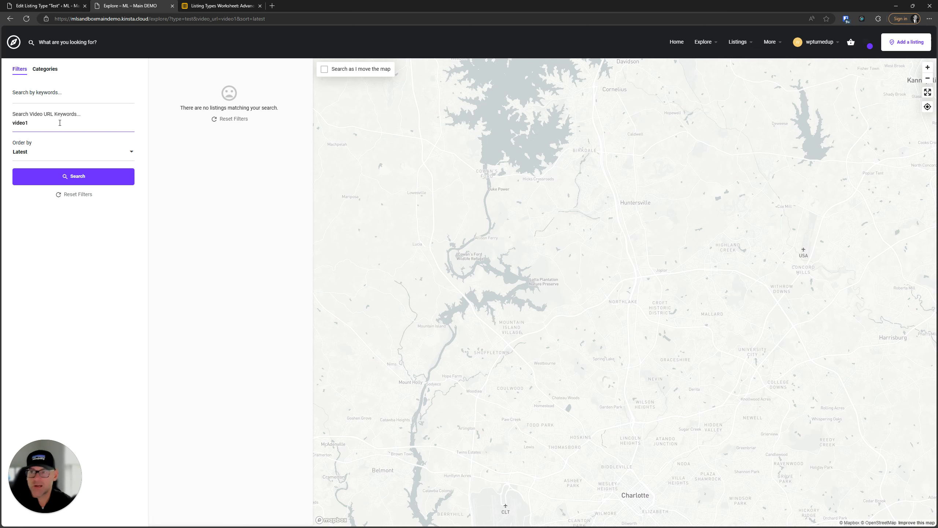
# Open the All Listings admin page in a new tab and move it into a separate window.
pyautogui.click(37, 6)
pyautogui.moveTo(23, 99)
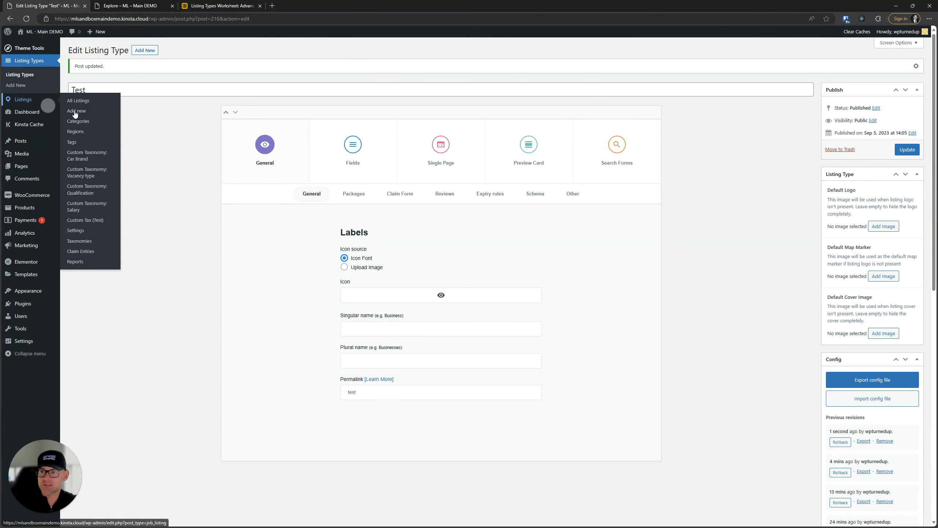
pyautogui.rightClick(78, 98)
pyautogui.click(98, 105)
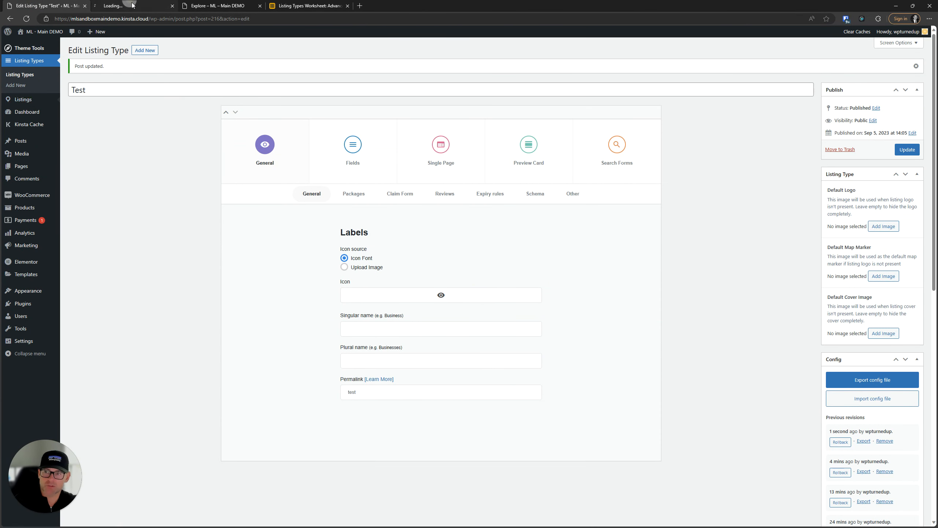
pyautogui.moveTo(132, 5); pyautogui.dragTo(251, 119)
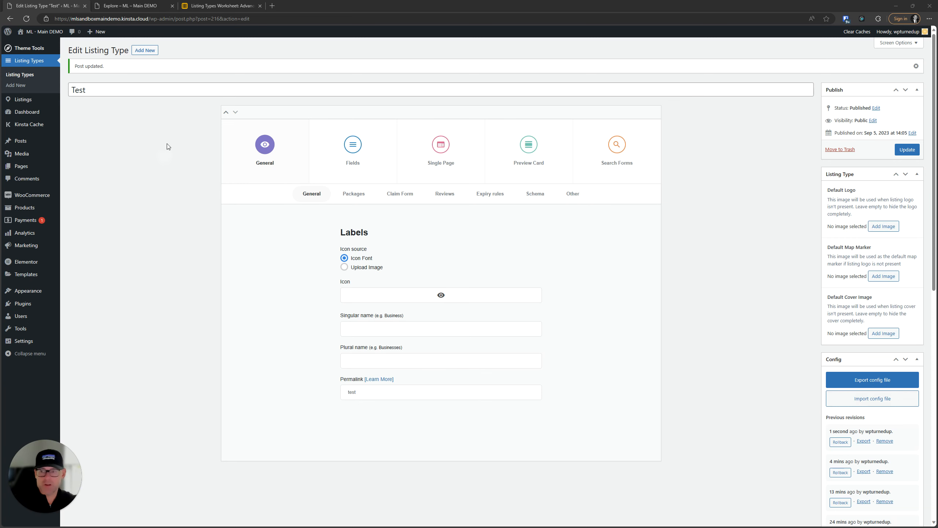
# Search the Explore page by the Video URL keyword "1video" and again by "2video".
pyautogui.click(130, 5)
pyautogui.moveTo(37, 130); pyautogui.dragTo(8, 120)
pyautogui.write('video')
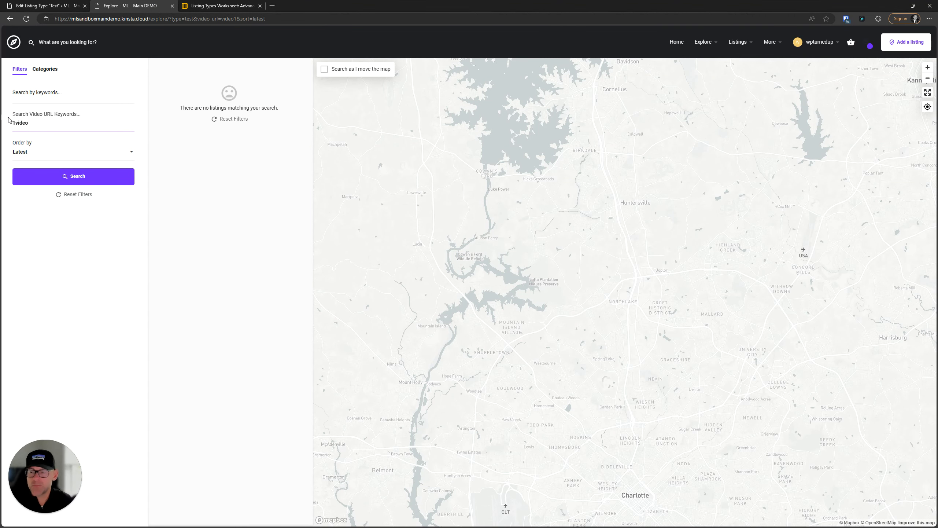
pyautogui.press('Return')
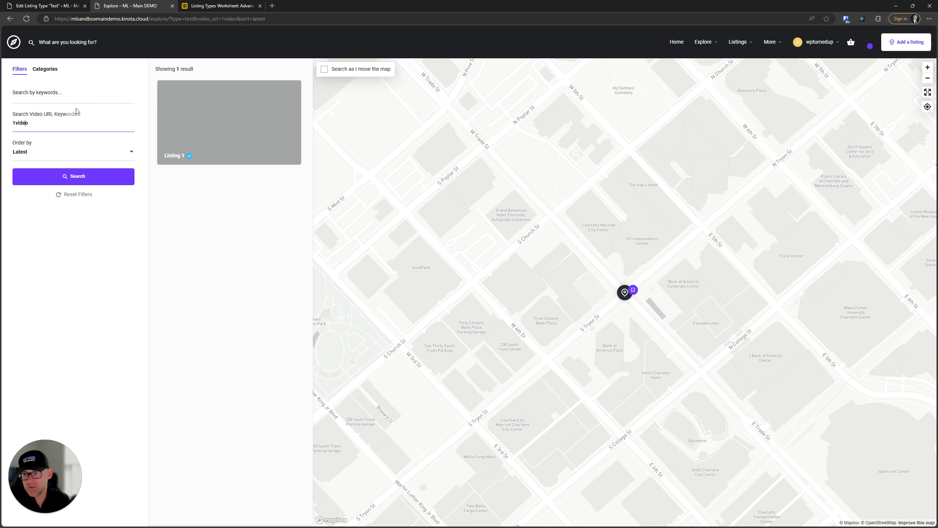
pyautogui.press('Return')
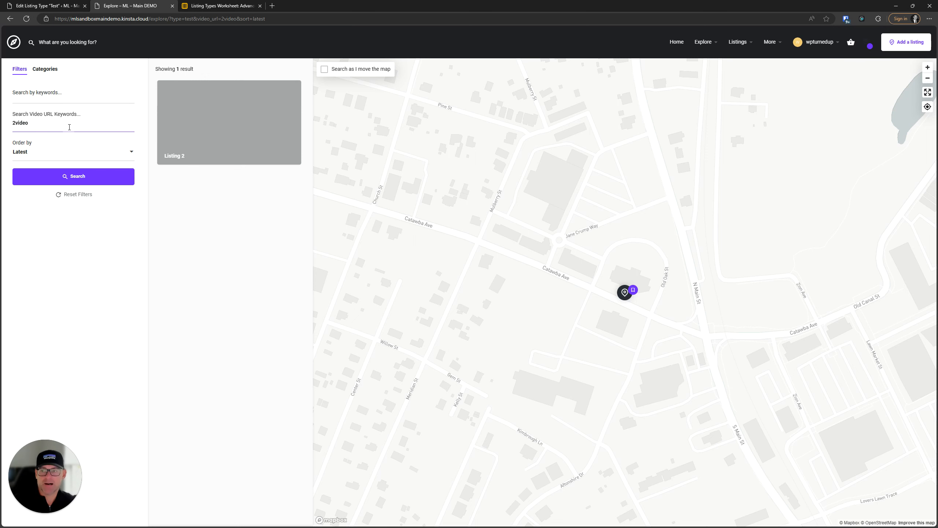
# Remove the Search Video URL Keywords filter from the Test listing type's advanced search form.
pyautogui.click(40, 5)
pyautogui.click(624, 133)
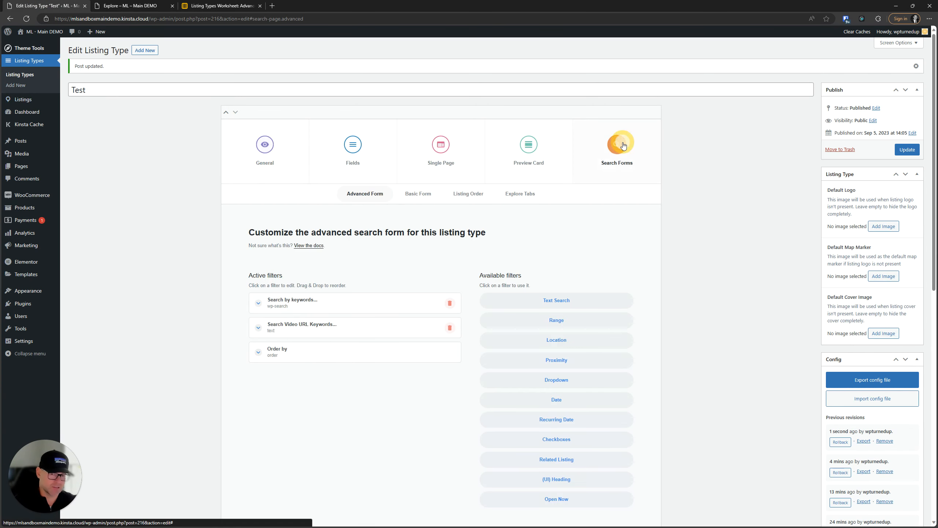
pyautogui.click(359, 334)
pyautogui.click(359, 334)
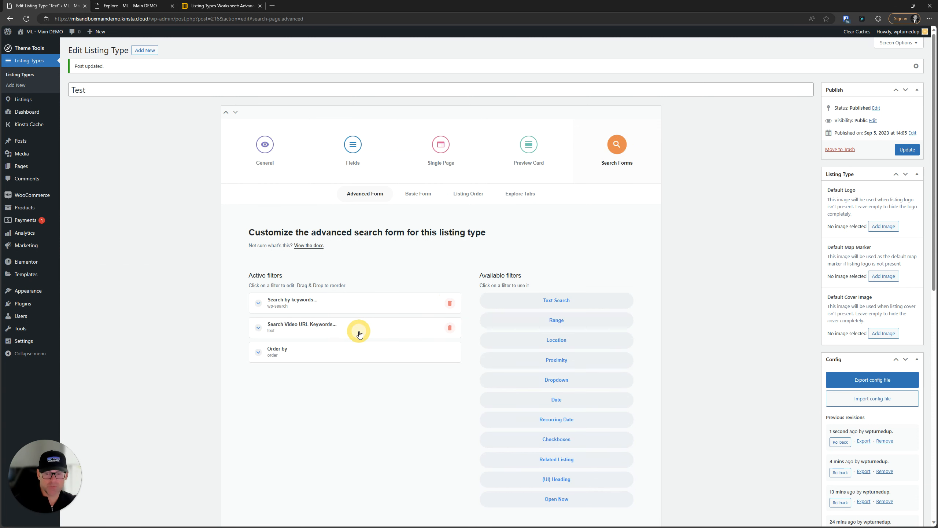
pyautogui.click(359, 334)
pyautogui.click(359, 334)
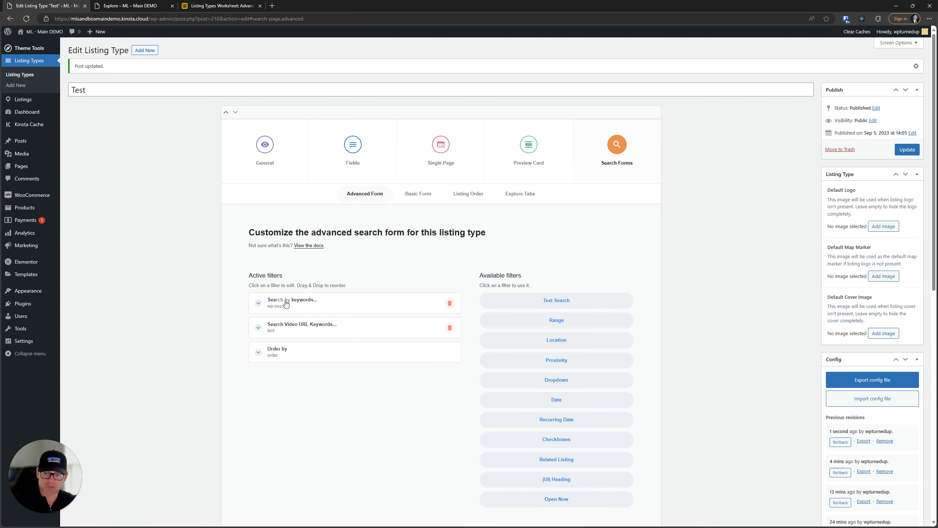
pyautogui.click(333, 330)
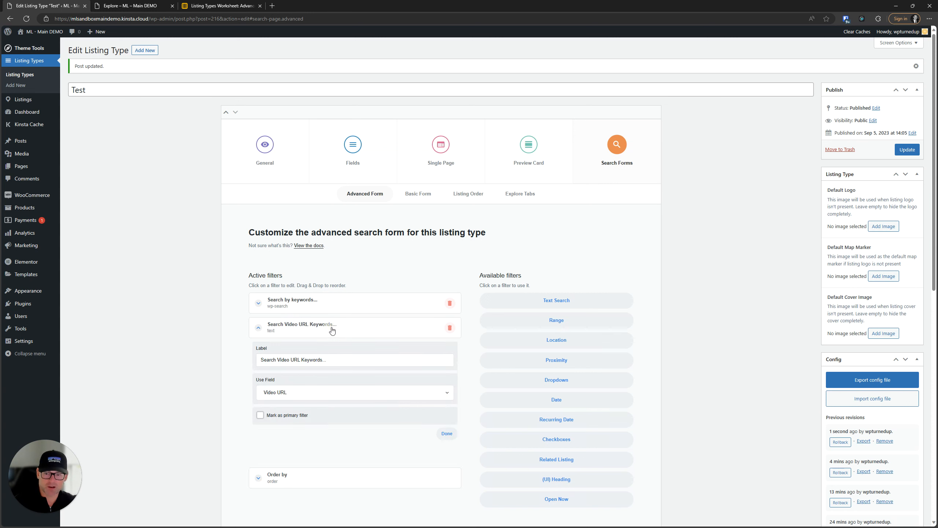
pyautogui.click(332, 328)
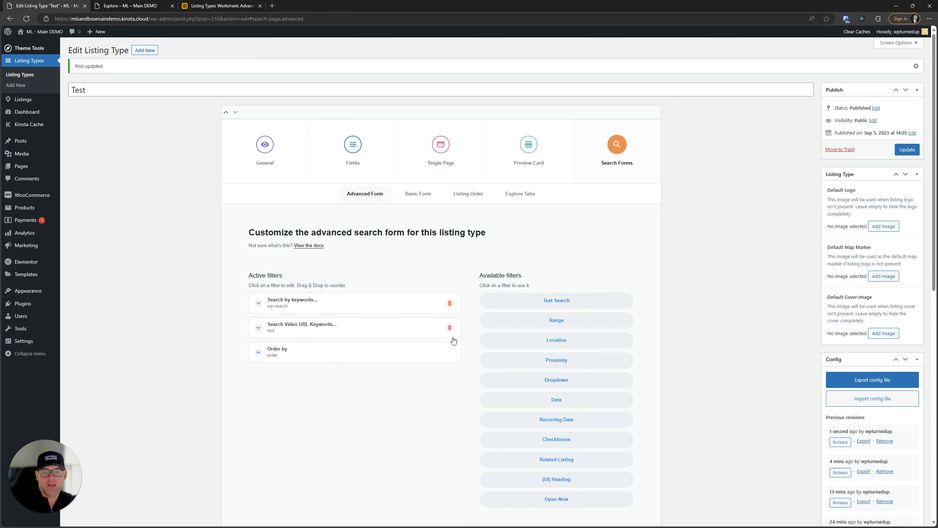
pyautogui.click(450, 327)
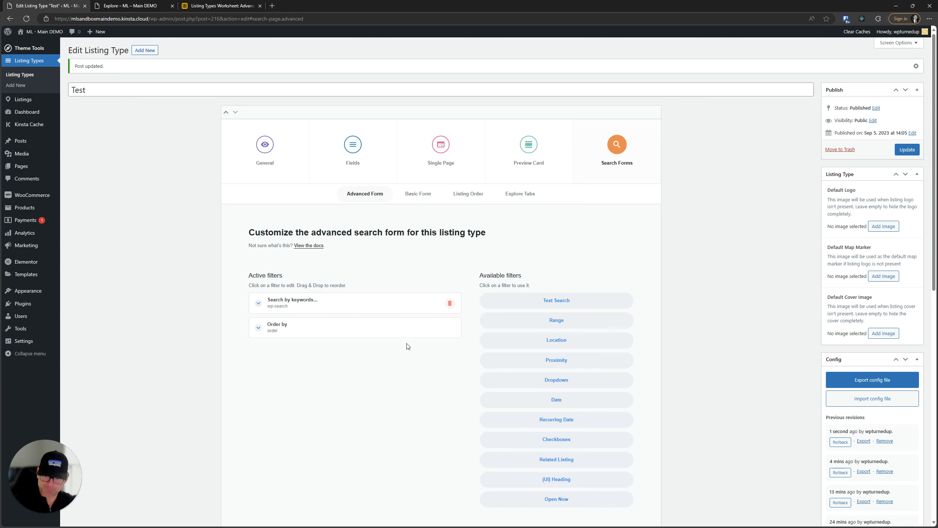
# Add a Range filter to the advanced search form and move it above Order by.
pyautogui.scroll(-2, 458, 318)
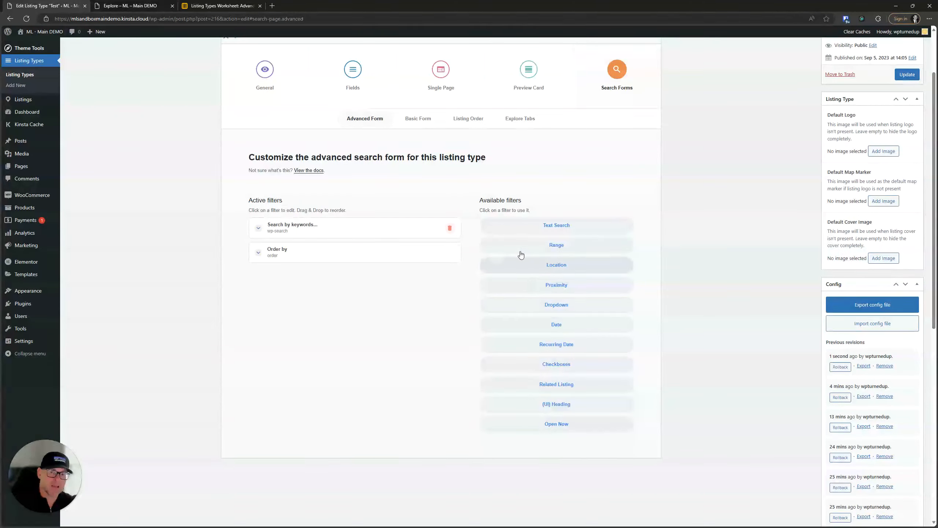
pyautogui.click(564, 245)
pyautogui.moveTo(356, 285); pyautogui.dragTo(346, 253)
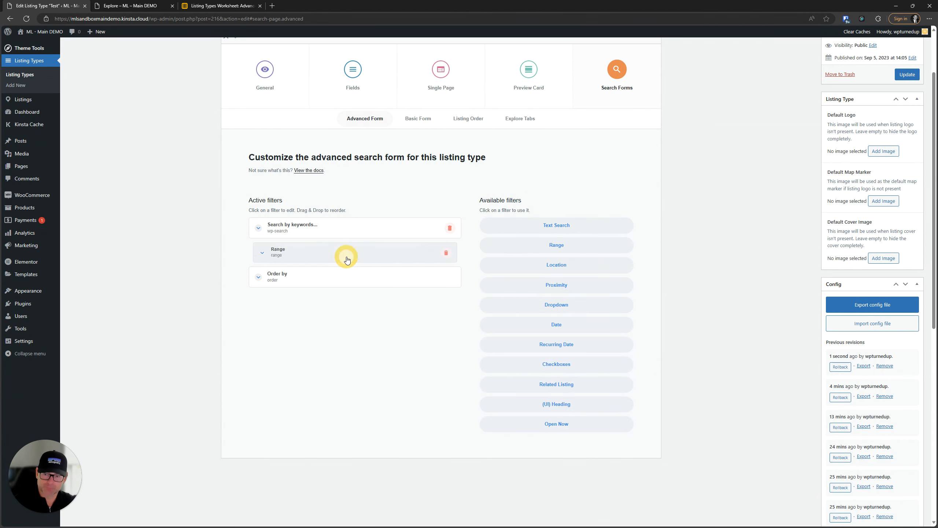
# Label the Range filter "Dinner Price Range".
pyautogui.click(345, 254)
pyautogui.doubleClick(347, 290)
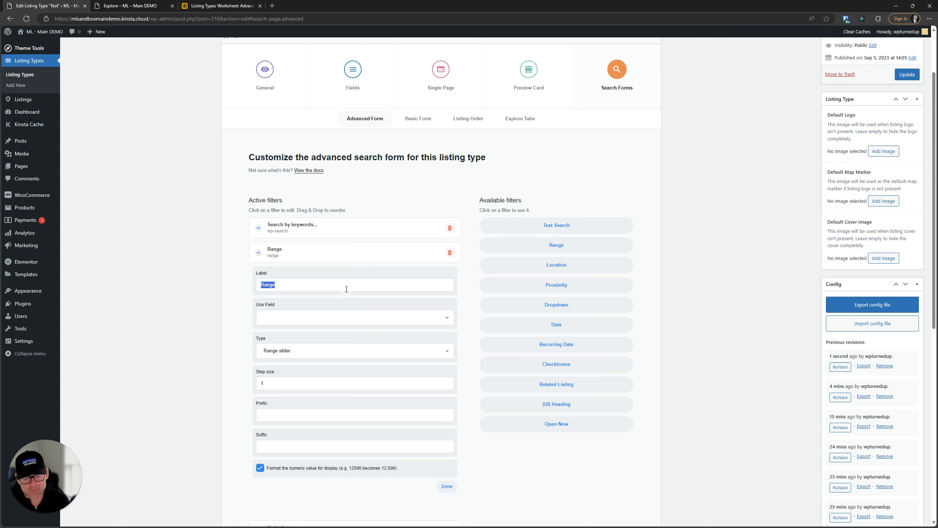
pyautogui.write('Dinner')
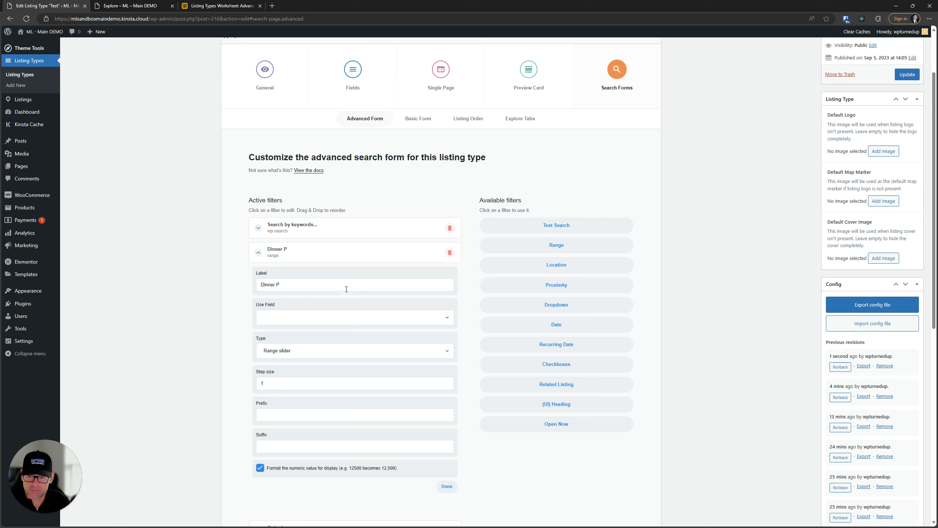
pyautogui.write('Price Range')
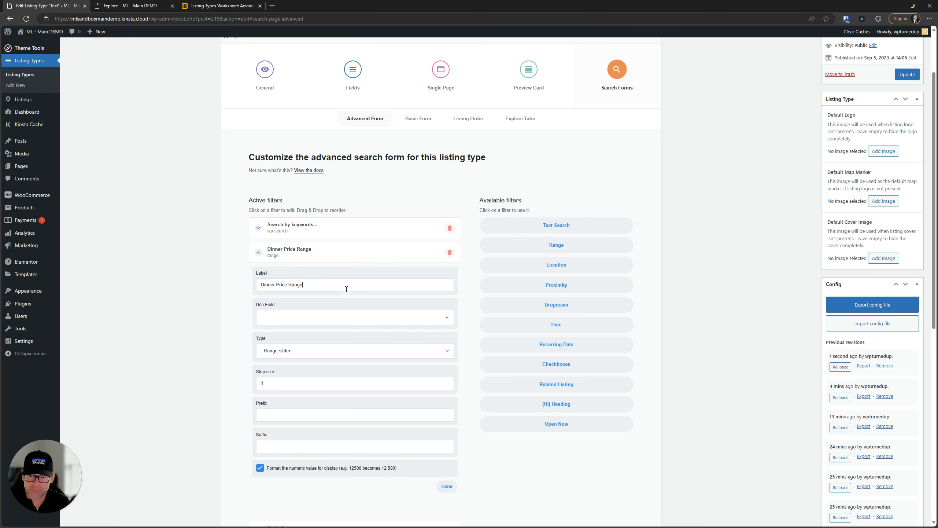
# Set the Dinner Price Range filter to use the Custom Field (Number) field.
pyautogui.scroll(-2, 309, 254)
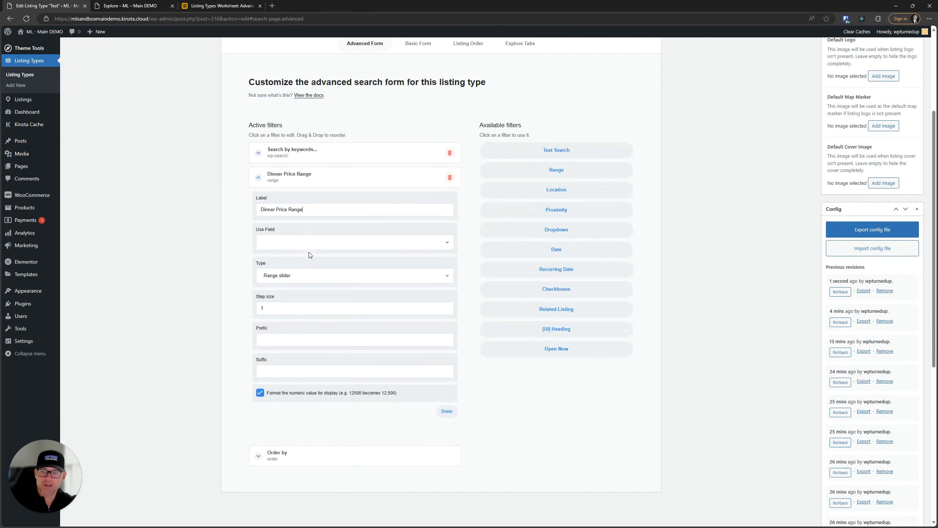
pyautogui.click(320, 243)
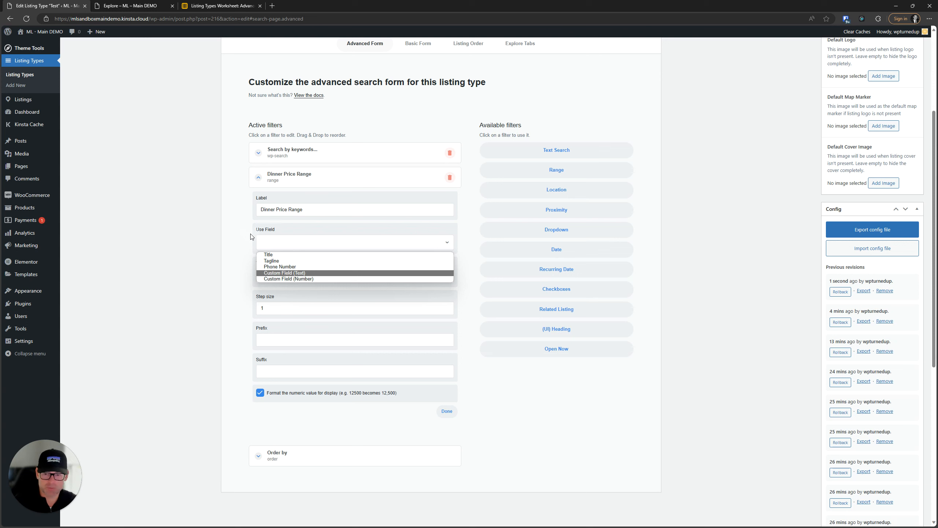
pyautogui.click(292, 277)
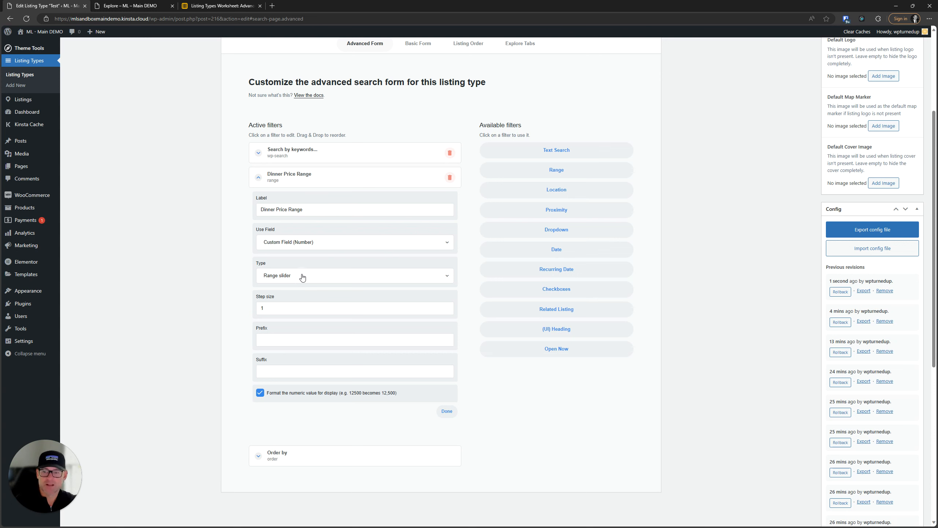
pyautogui.click(318, 243)
pyautogui.click(319, 244)
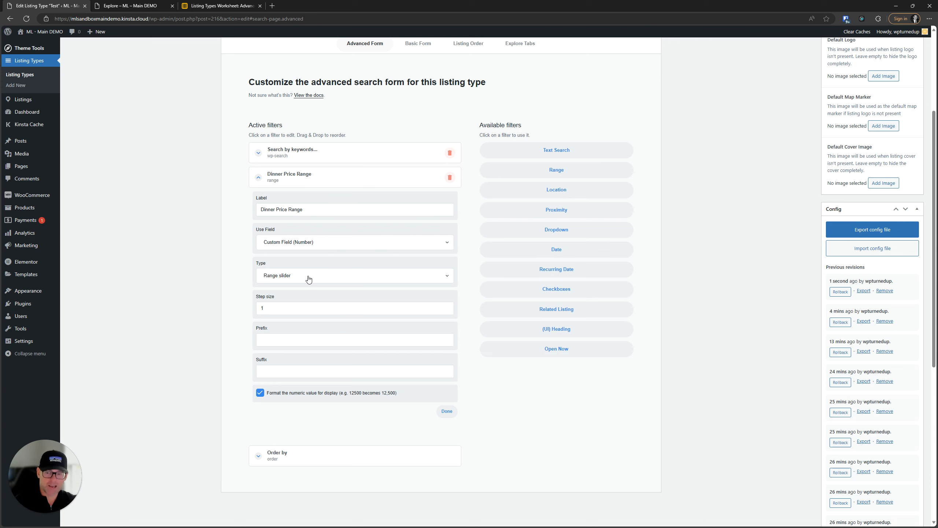
# Set the Dinner Price Range filter's prefix to "$" and suffix to "+tax", and save the Test listing type.
pyautogui.click(289, 309)
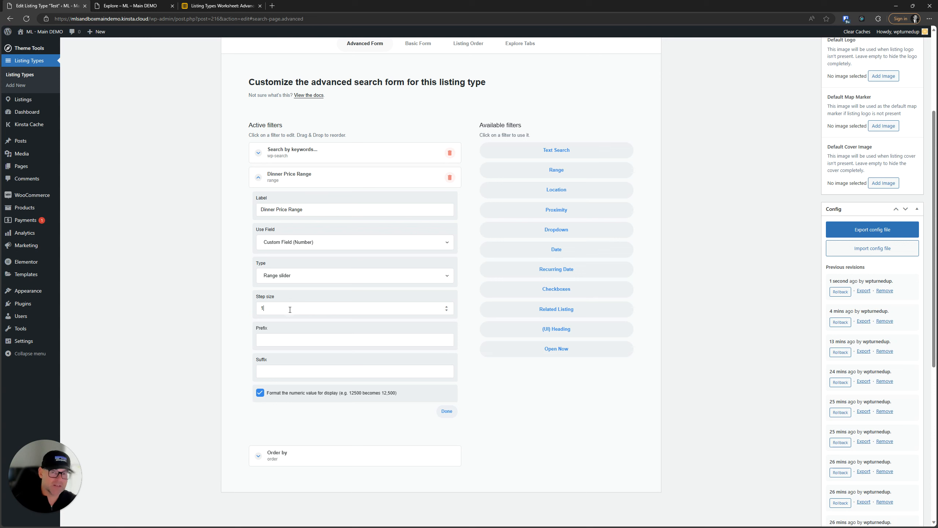
pyautogui.moveTo(280, 310); pyautogui.dragTo(247, 309)
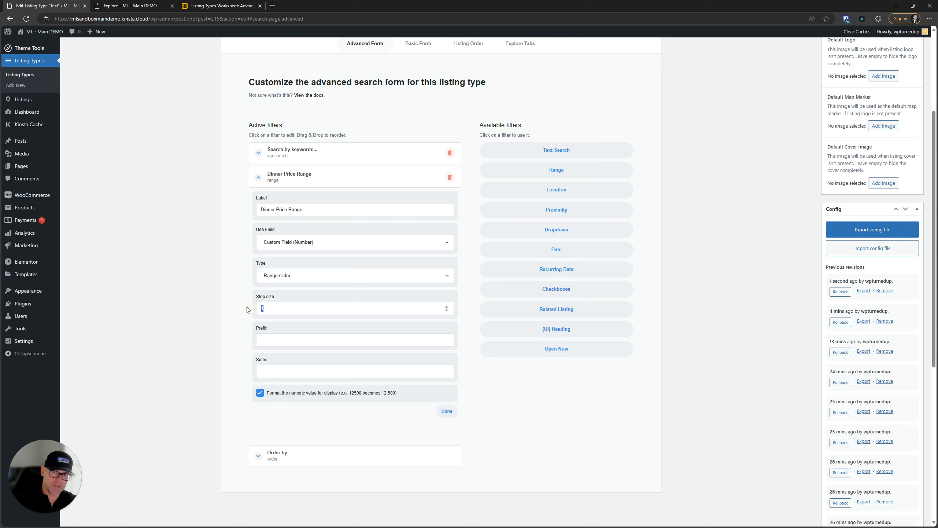
pyautogui.click(265, 335)
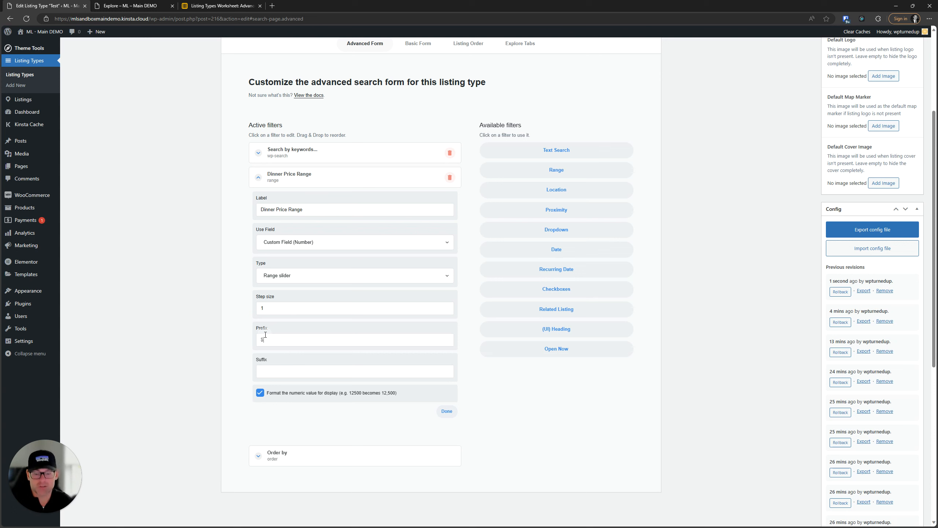
pyautogui.click(279, 374)
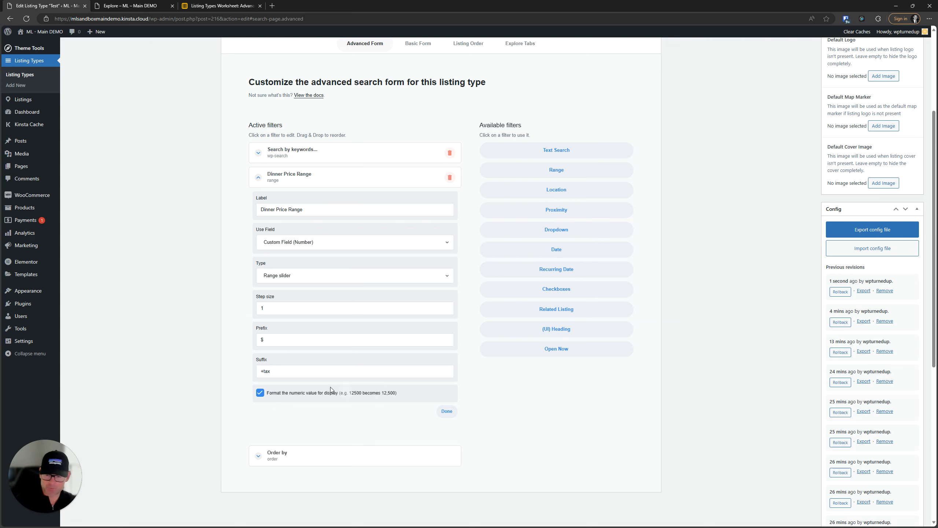
pyautogui.click(303, 184)
pyautogui.scroll(4, 701, 164)
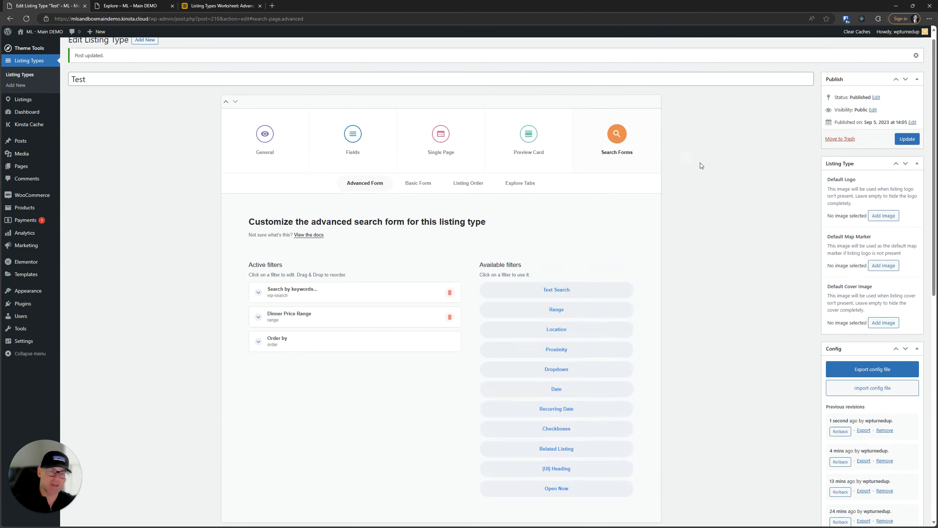
pyautogui.click(908, 150)
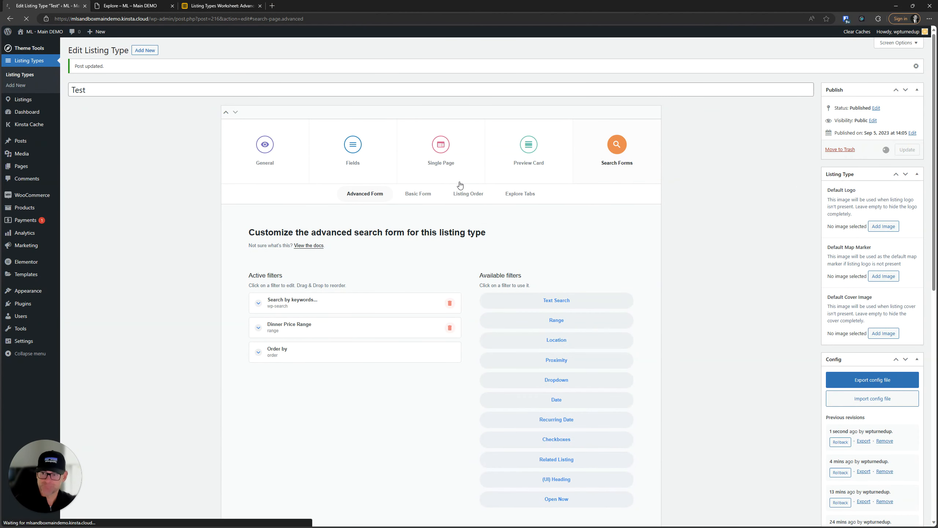
# Reload the Explore page and test the Dinner Price Range slider by narrowing it to $10–$14.
pyautogui.click(134, 5)
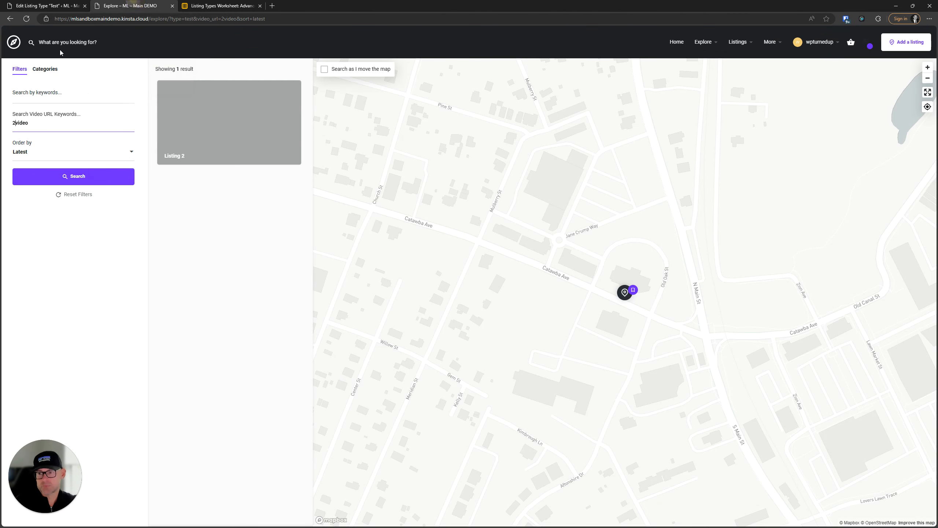
pyautogui.click(27, 19)
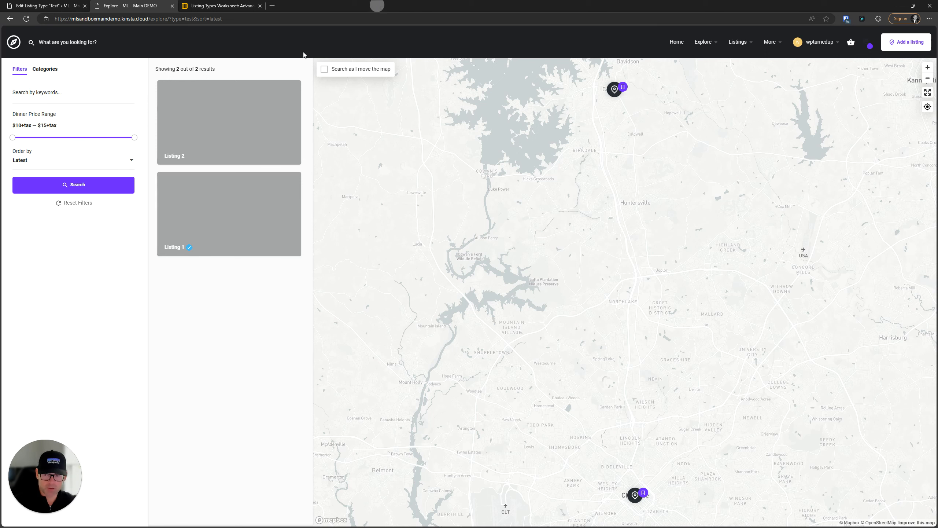
pyautogui.moveTo(133, 139)
pyautogui.mouseDown()
pyautogui.moveTo(90, 137)
pyautogui.moveTo(143, 135)
pyautogui.mouseUp()
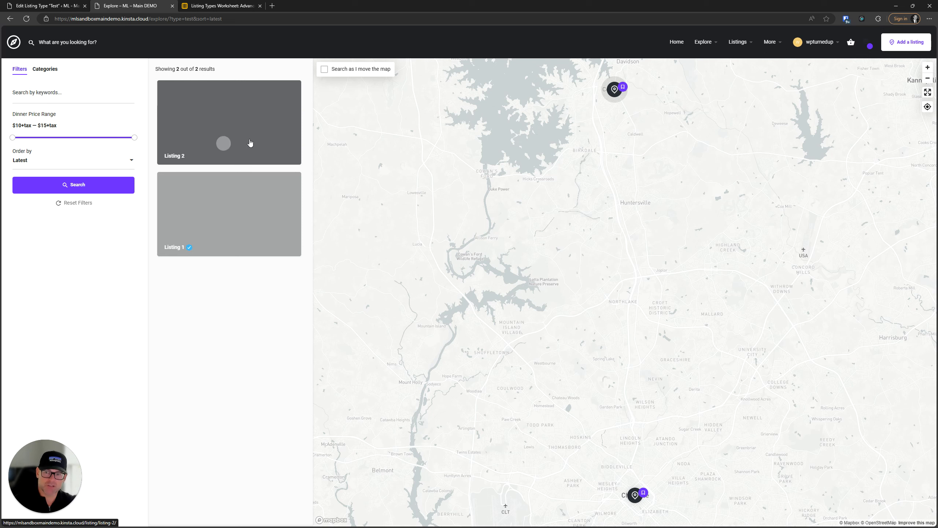
pyautogui.moveTo(132, 139); pyautogui.dragTo(122, 143)
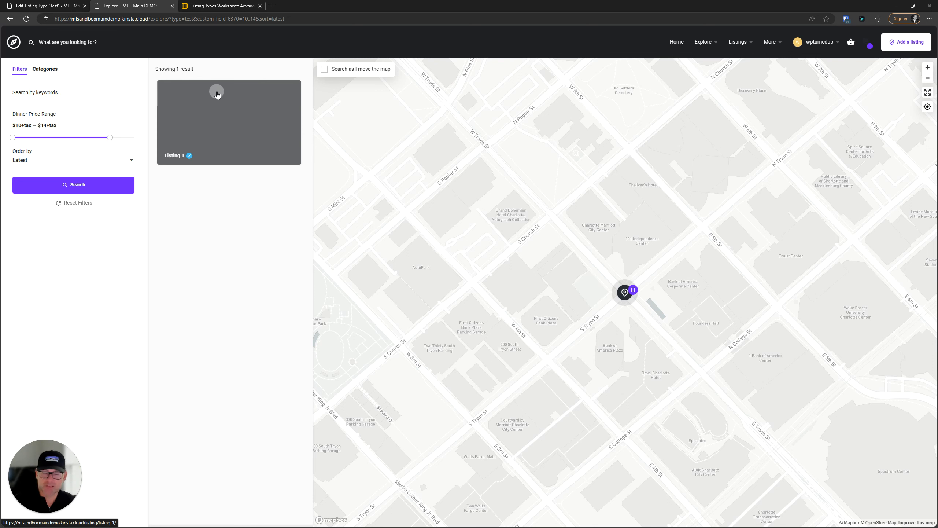
# Set the Dinner Price Range filter's step size to 5 in the Test listing type's advanced search form and save.
pyautogui.click(74, 6)
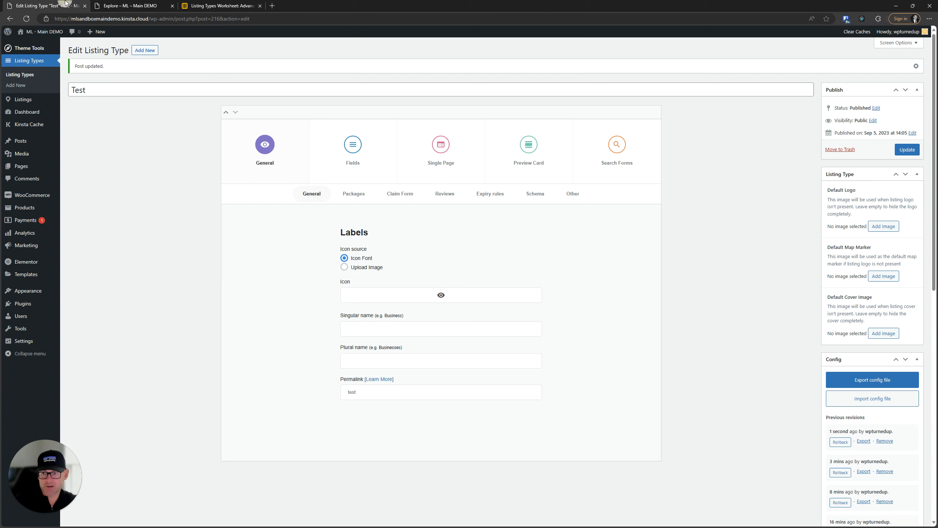
pyautogui.click(617, 145)
pyautogui.scroll(-5, 367, 125)
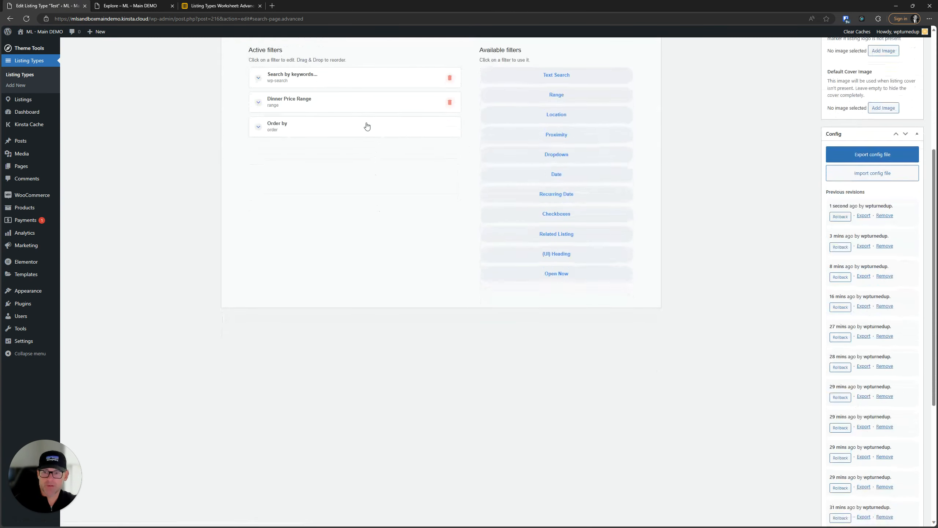
pyautogui.click(345, 100)
pyautogui.moveTo(291, 233); pyautogui.dragTo(238, 225)
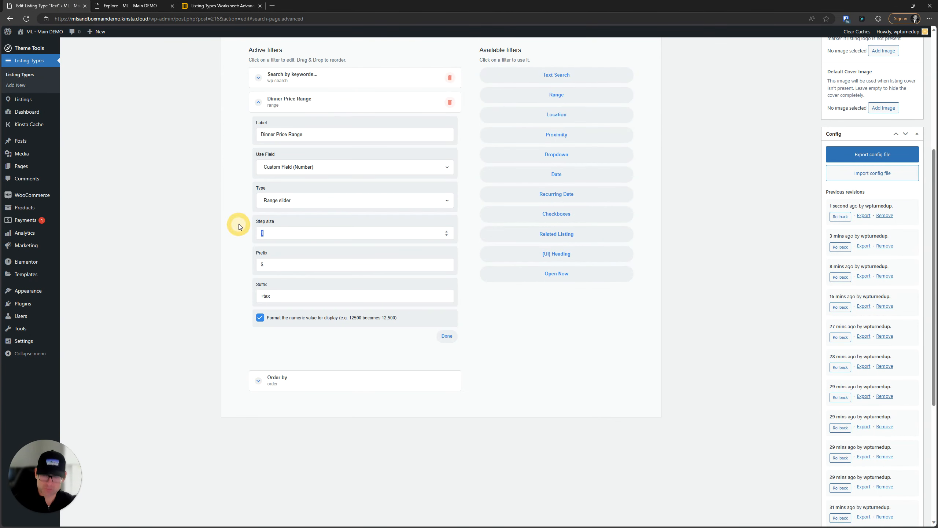
pyautogui.press('Return')
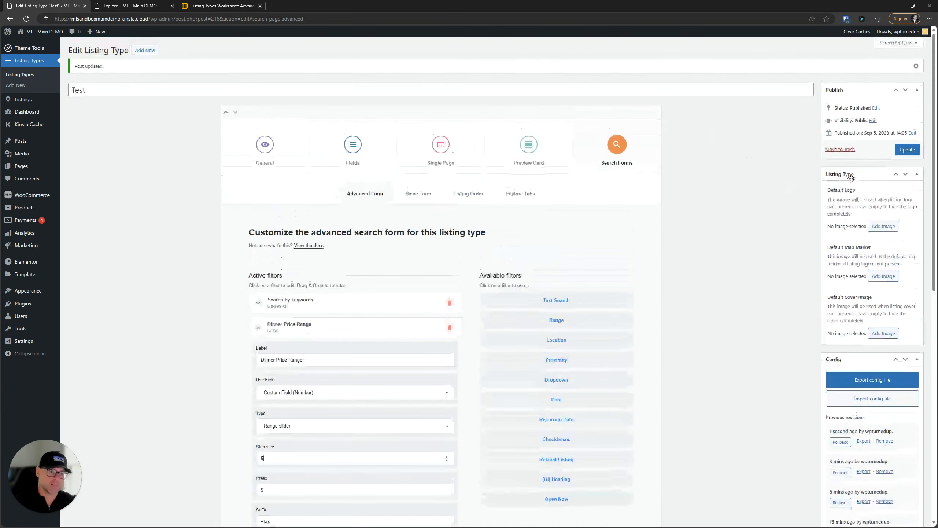
# Move the Listing Types Worksheet tab ahead of the other browser tabs and reload the Explore page.
pyautogui.click(130, 4)
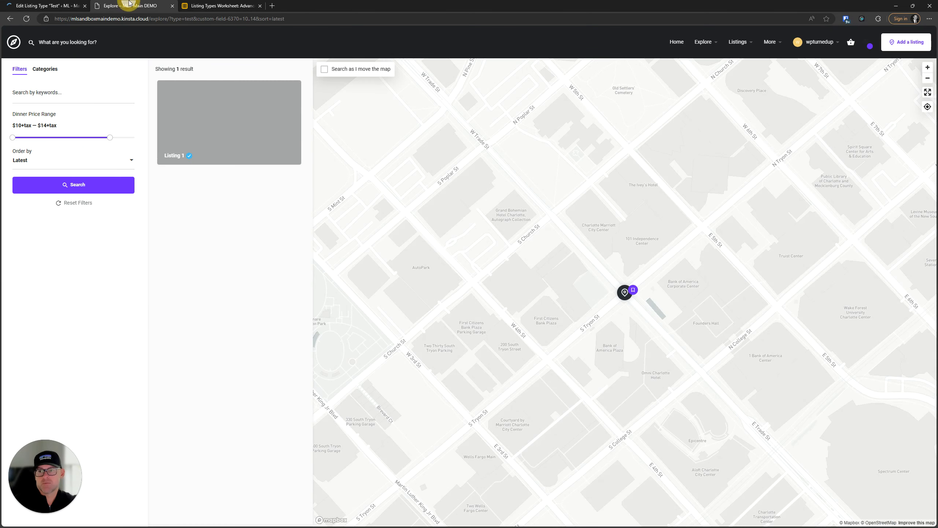
pyautogui.click(26, 19)
pyautogui.moveTo(208, 4); pyautogui.dragTo(36, 2)
pyautogui.click(155, 6)
pyautogui.click(190, 5)
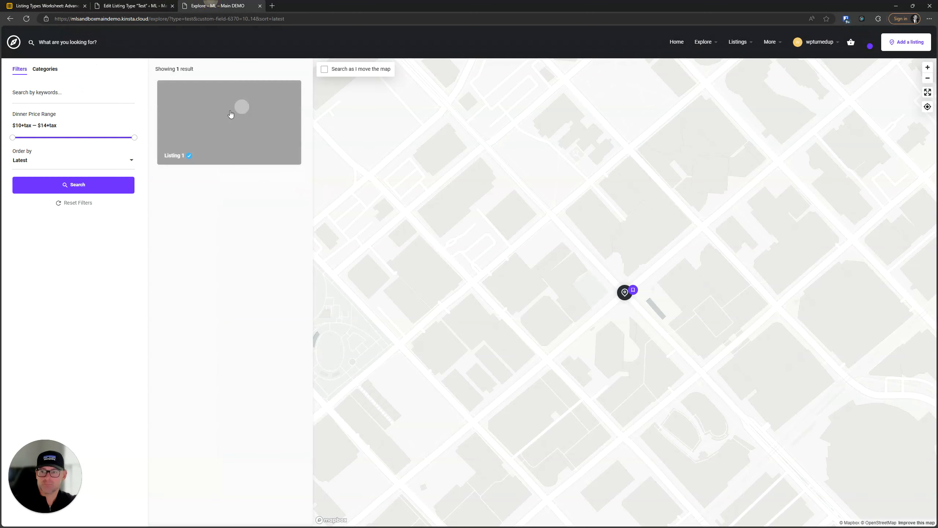
pyautogui.click(27, 19)
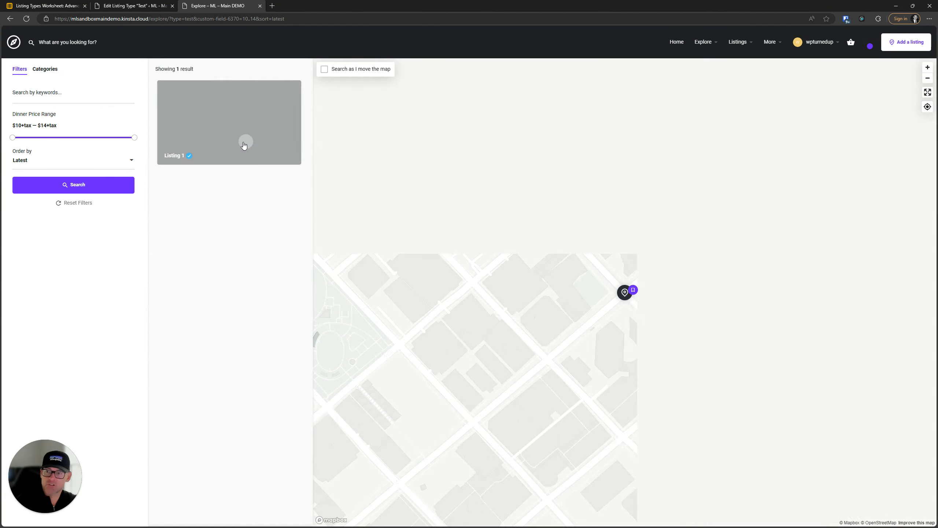
# Reset the Explore filters and test the Dinner Price Range slider by moving its maximum to $10 and back to $15.
pyautogui.click(132, 136)
pyautogui.click(76, 203)
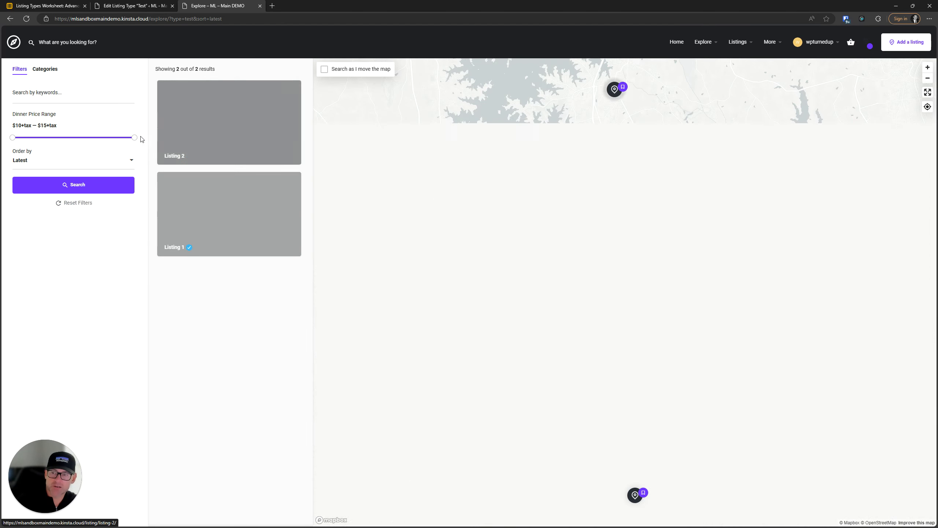
pyautogui.click(134, 137)
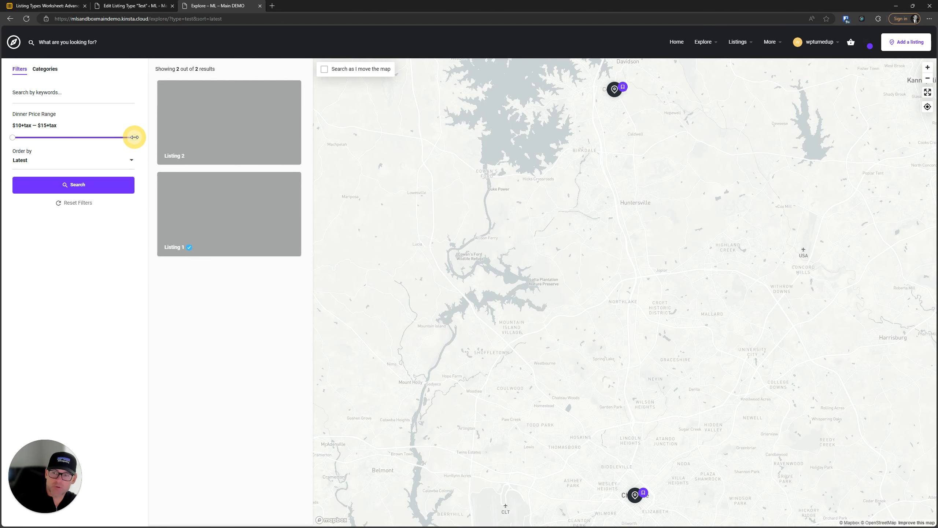
pyautogui.moveTo(129, 137); pyautogui.dragTo(20, 137)
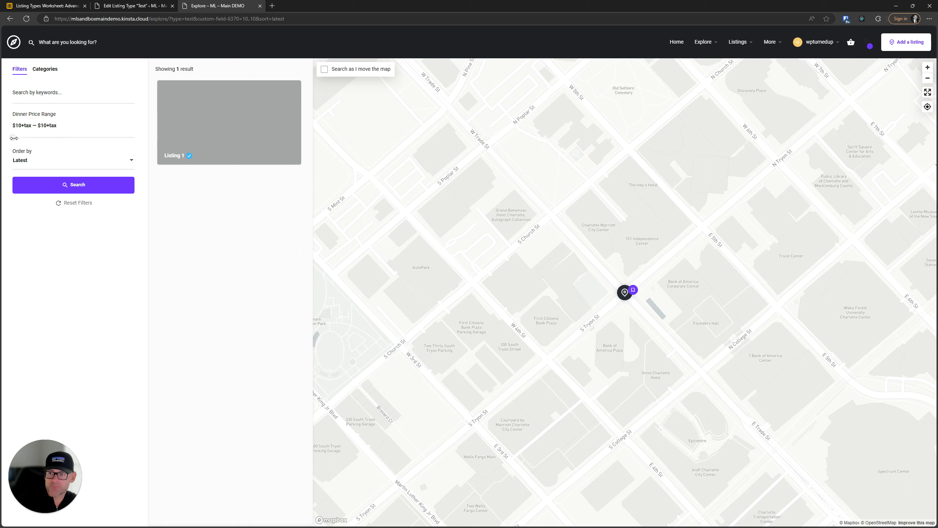
pyautogui.click(26, 139)
pyautogui.moveTo(25, 137); pyautogui.dragTo(141, 139)
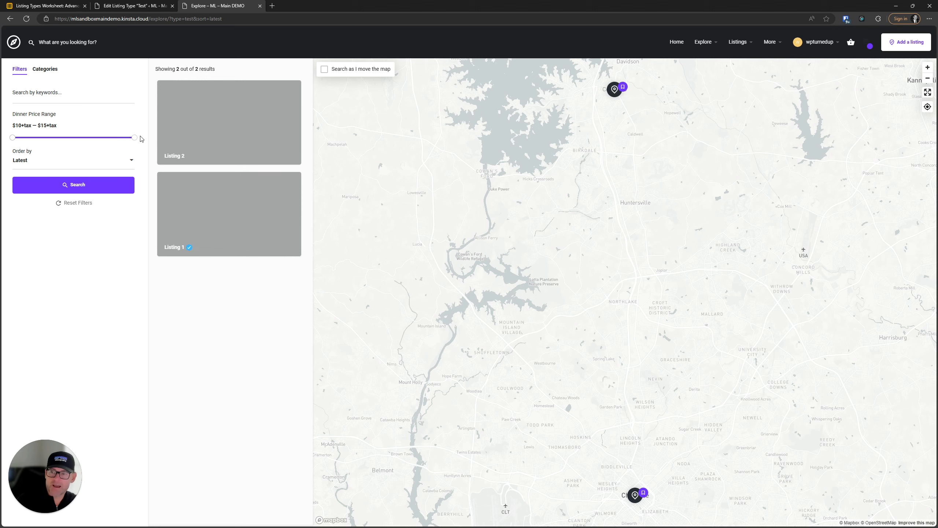
# Set the Dinner Price Range filter's step size to 2 in the Test listing type's advanced search form and save.
pyautogui.click(133, 6)
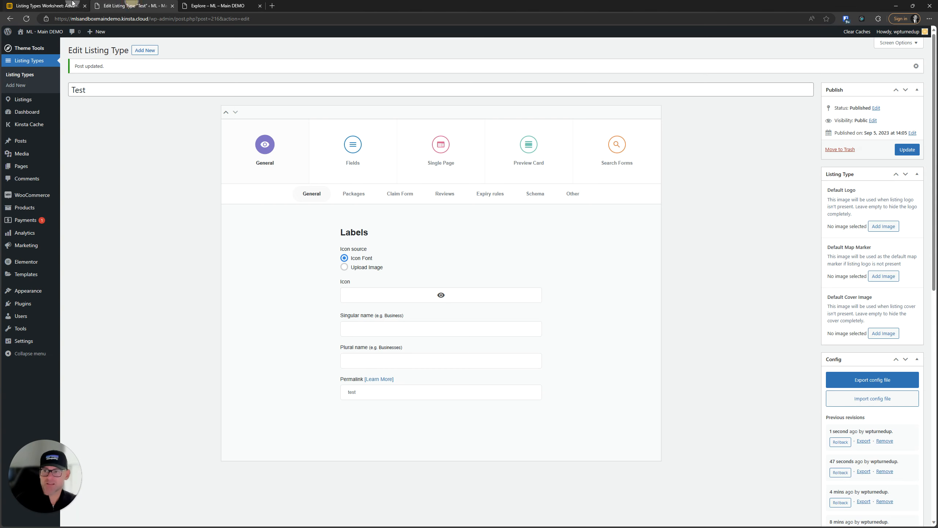
pyautogui.click(616, 144)
pyautogui.click(310, 302)
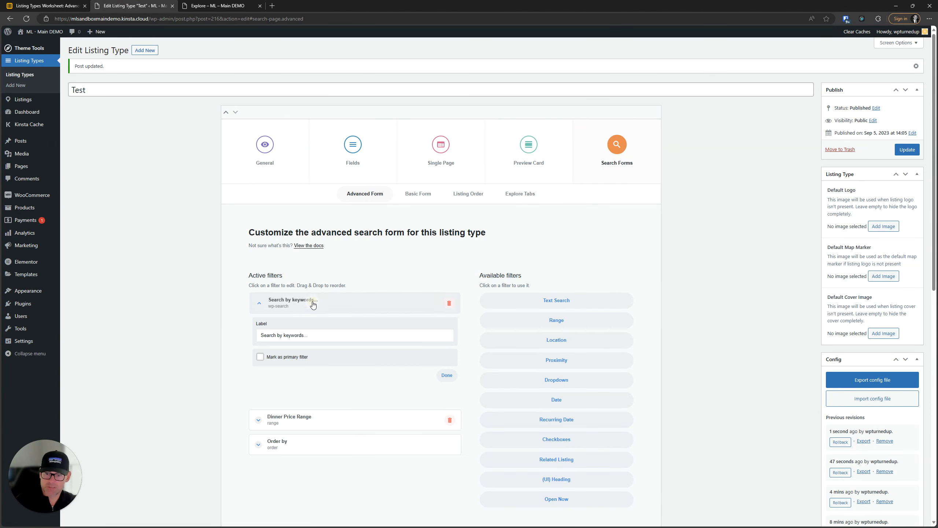
pyautogui.click(310, 302)
pyautogui.click(310, 325)
pyautogui.scroll(-4, 296, 329)
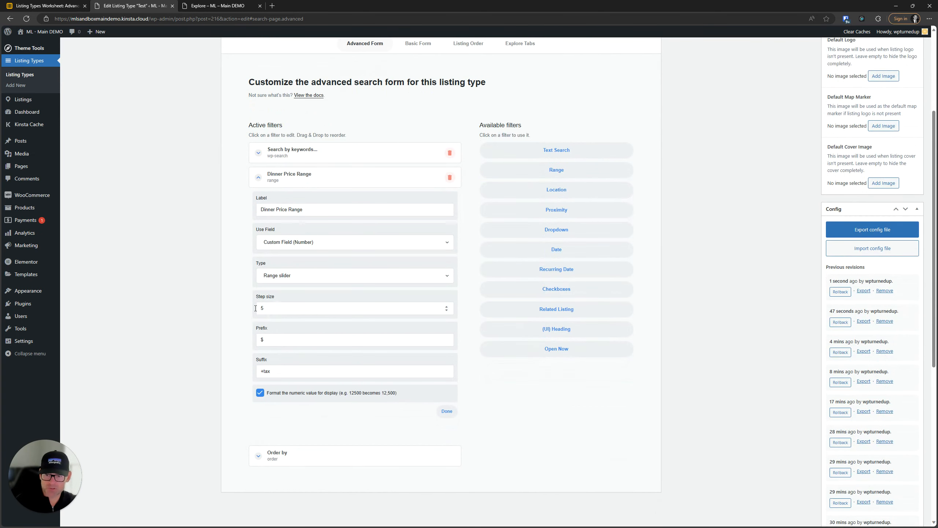
pyautogui.doubleClick(255, 308)
pyautogui.write('2')
pyautogui.scroll(4, 665, 259)
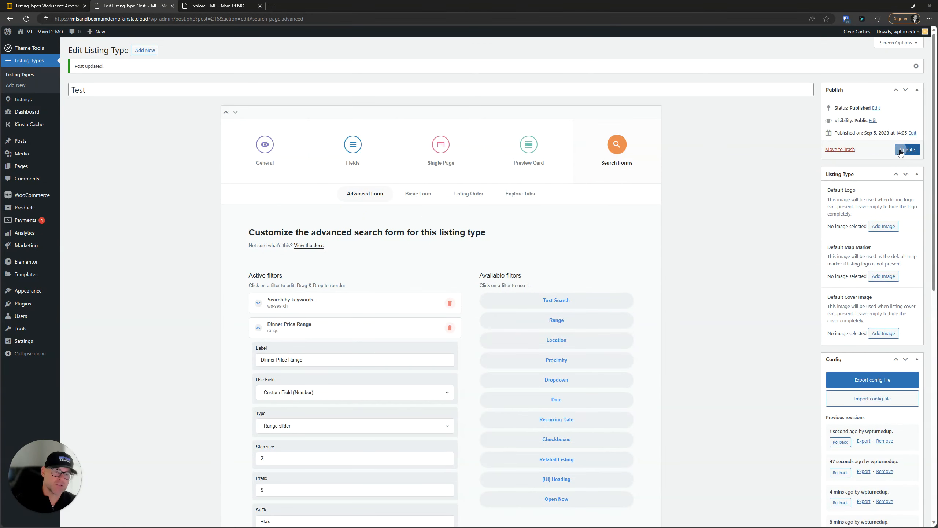
pyautogui.click(901, 151)
# Reload the Explore page and test the new slider increments by lowering the Dinner Price Range maximum to $12.
pyautogui.click(216, 5)
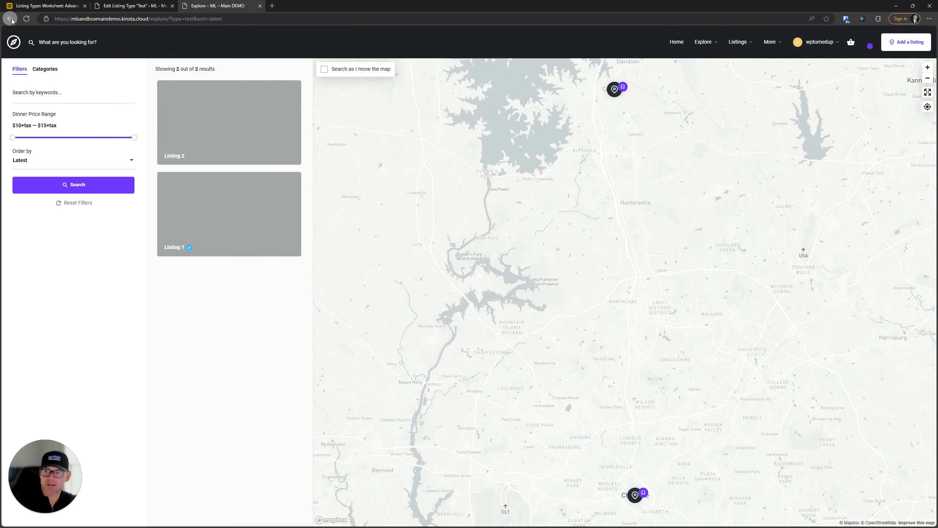
pyautogui.click(27, 19)
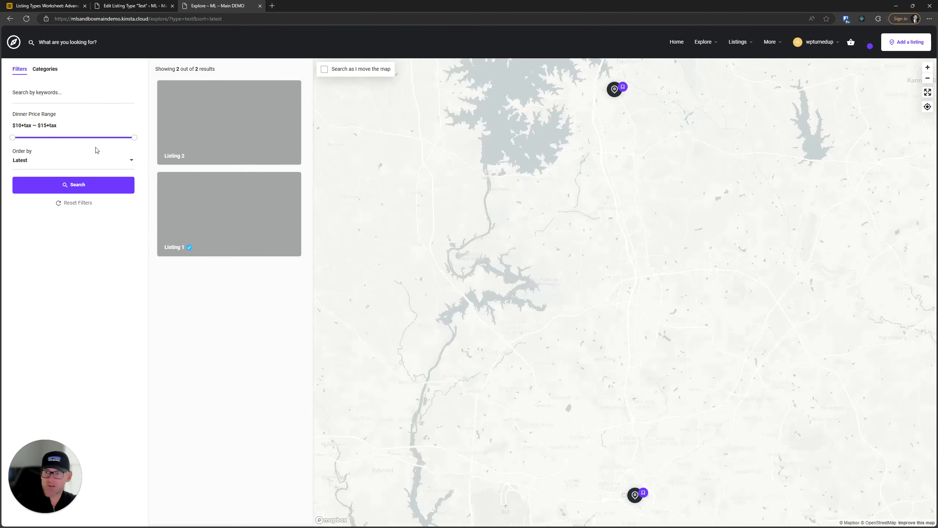
pyautogui.moveTo(135, 136); pyautogui.dragTo(75, 138)
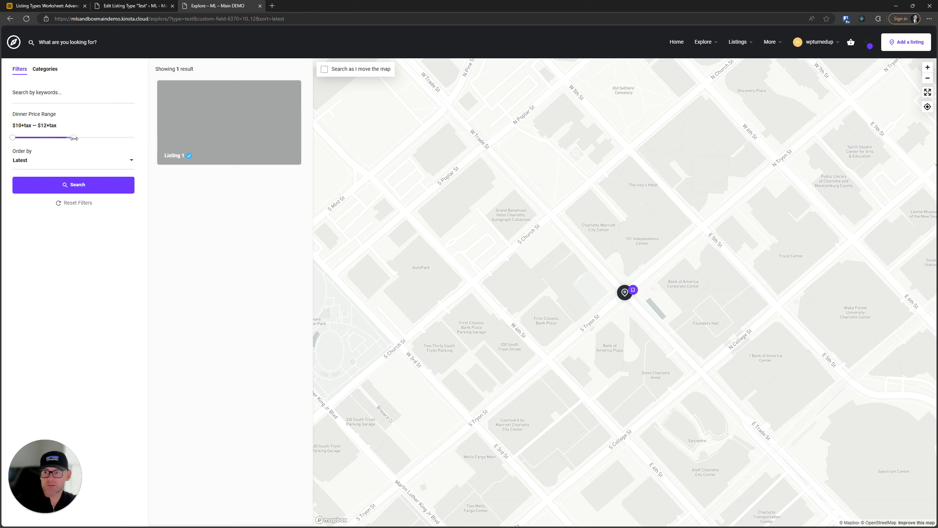
pyautogui.click(57, 139)
pyautogui.moveTo(55, 139); pyautogui.dragTo(63, 136)
pyautogui.click(58, 136)
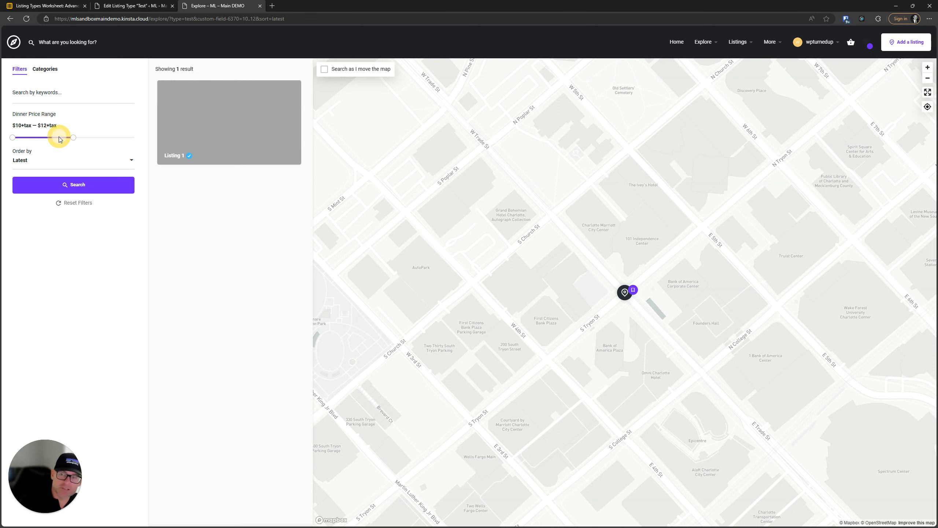
pyautogui.click(63, 136)
# Search for "range" in the Listing Types Worksheet's Search Forms (Explore Page > Advanced Search Form) table, then close the search.
pyautogui.click(70, 5)
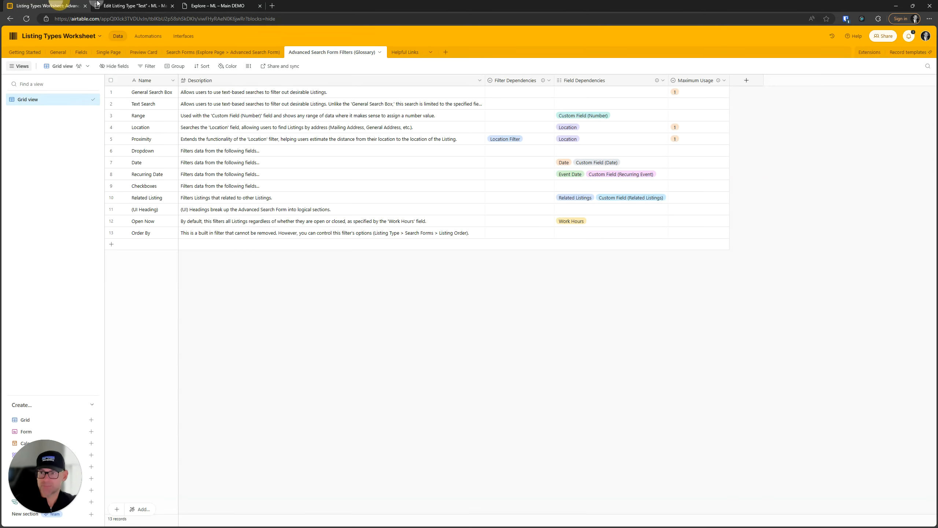
pyautogui.click(133, 6)
pyautogui.click(60, 3)
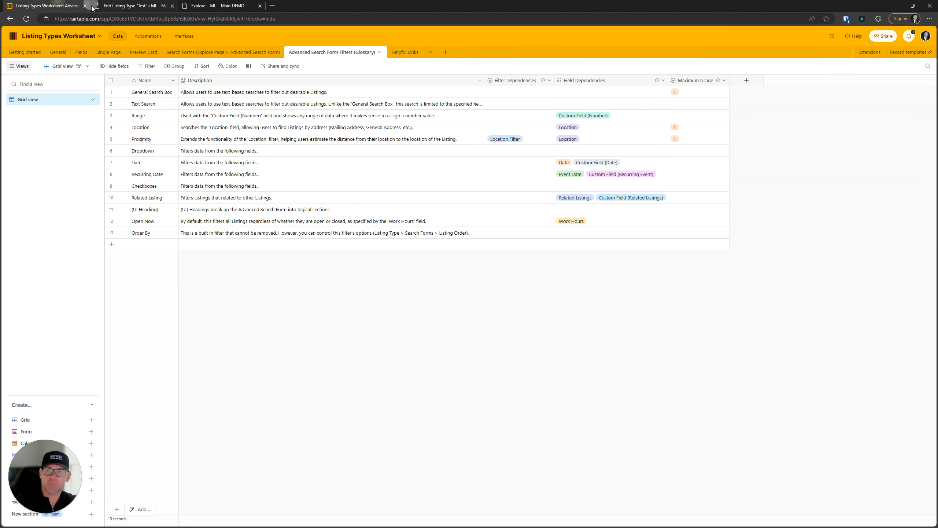
pyautogui.click(239, 52)
pyautogui.click(468, 337)
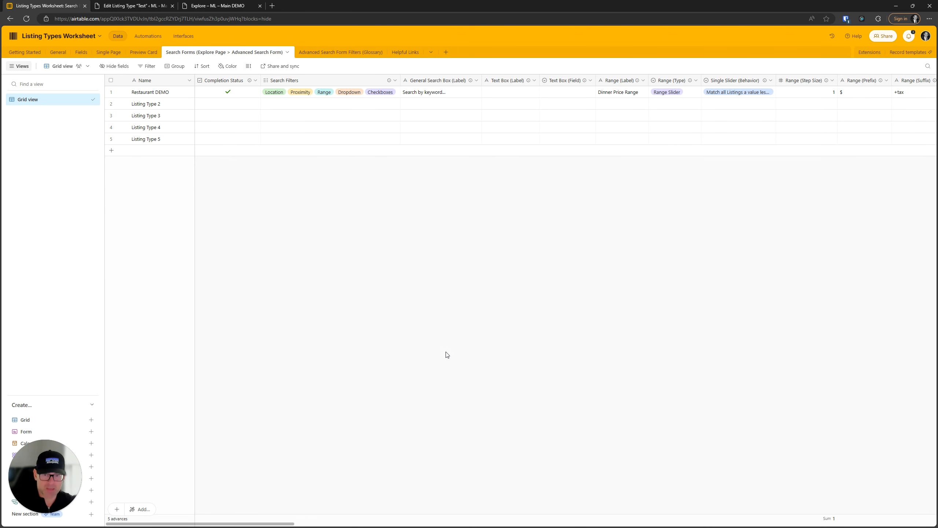
pyautogui.hotkey('ctrl', 'f')
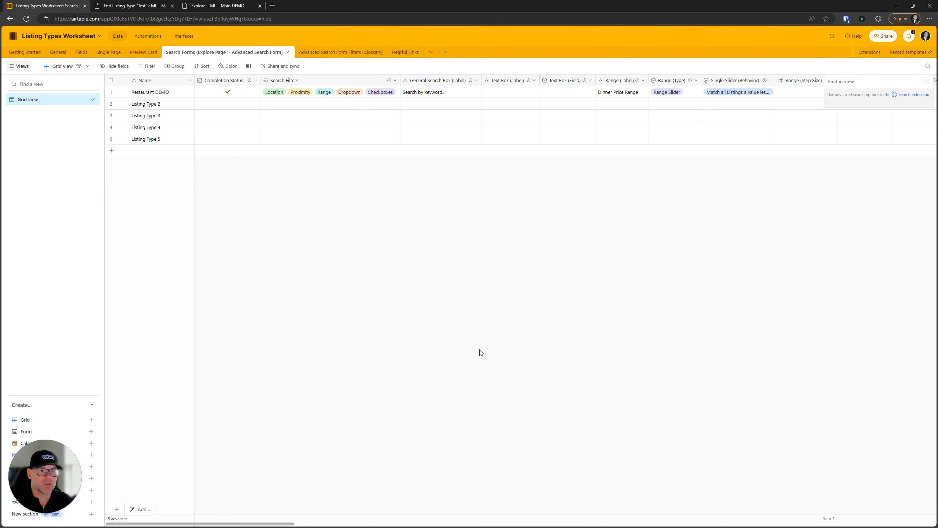
pyautogui.write('range')
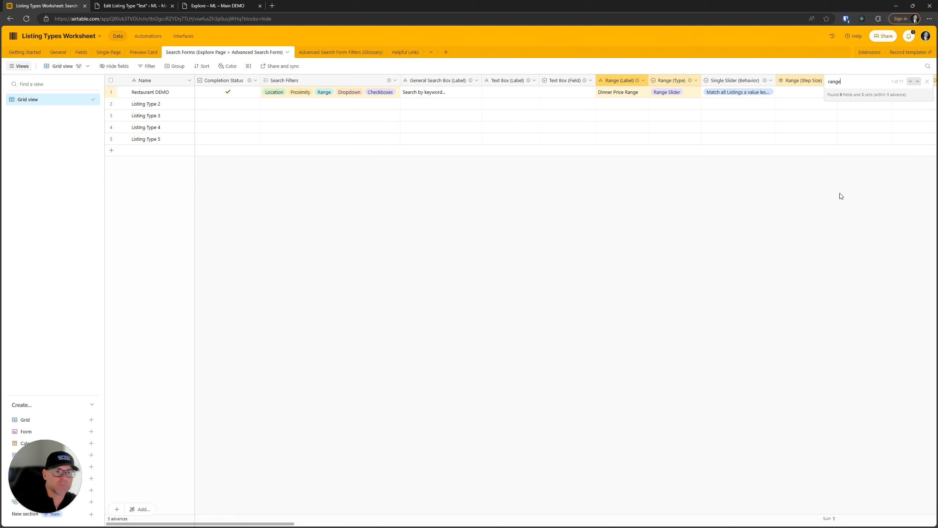
pyautogui.click(927, 81)
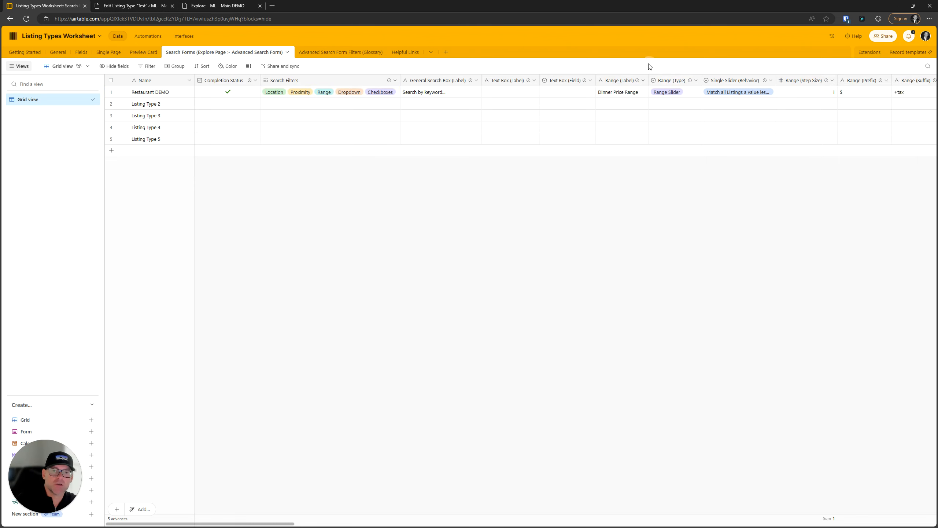
# Read the column descriptions for Range (Label), Range (Type), Single Slider (Behavior), Range (Step Size) and Range (Prefix).
pyautogui.moveTo(640, 83)
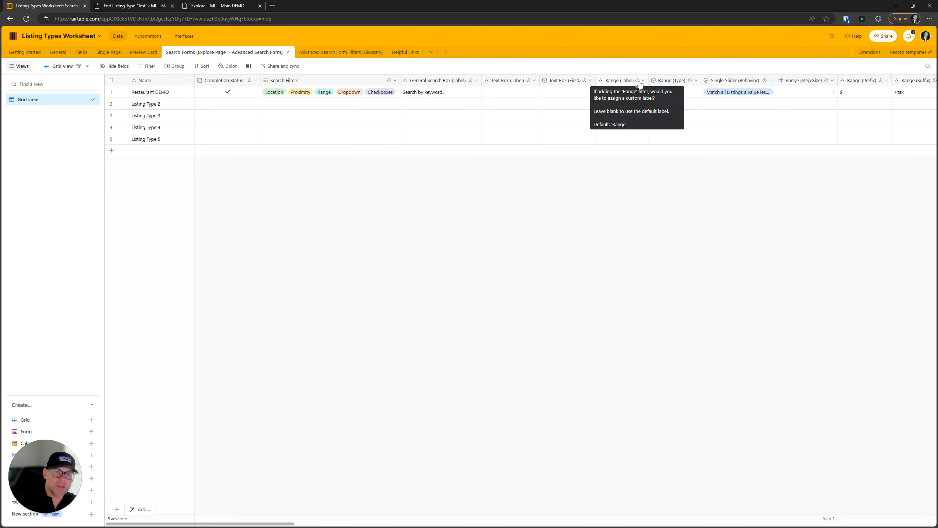
pyautogui.click(689, 82)
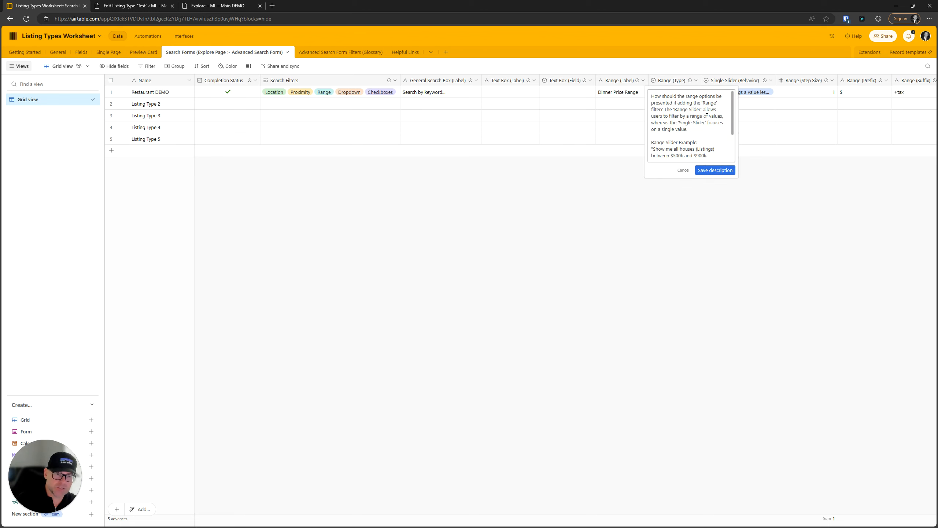
pyautogui.scroll(-2, 707, 111)
pyautogui.scroll(2, 707, 113)
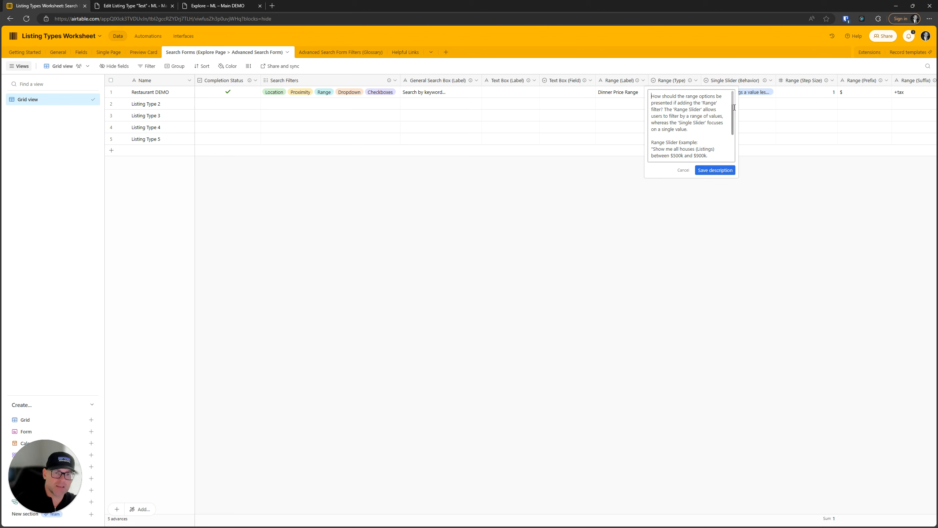
pyautogui.click(737, 80)
pyautogui.click(764, 81)
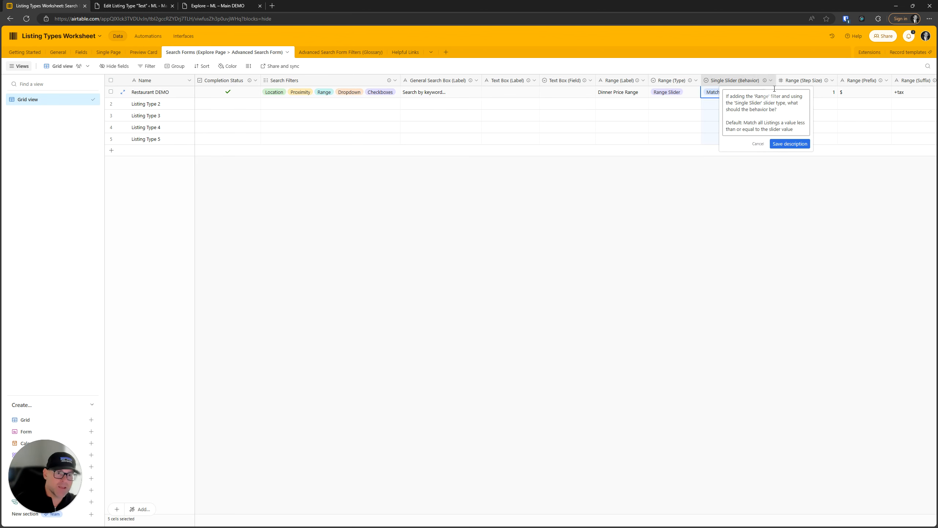
pyautogui.click(804, 80)
pyautogui.click(826, 80)
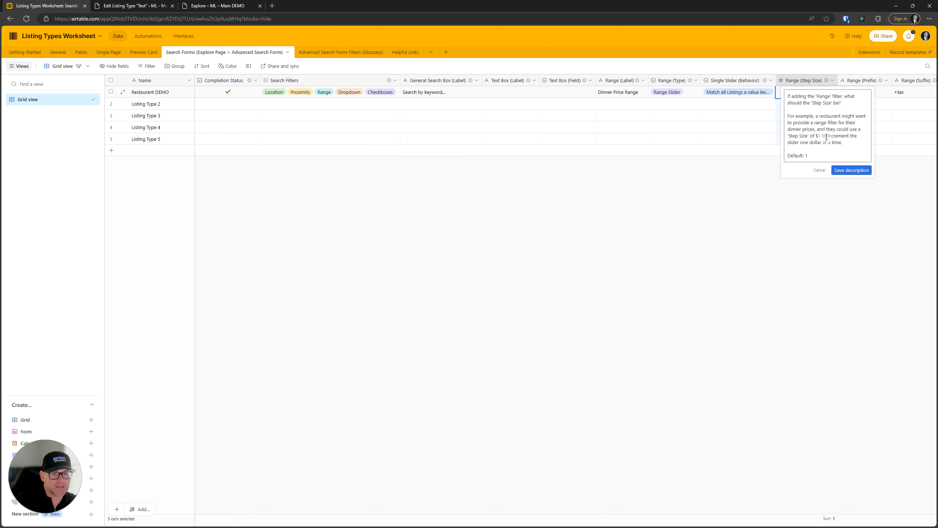
pyautogui.click(881, 81)
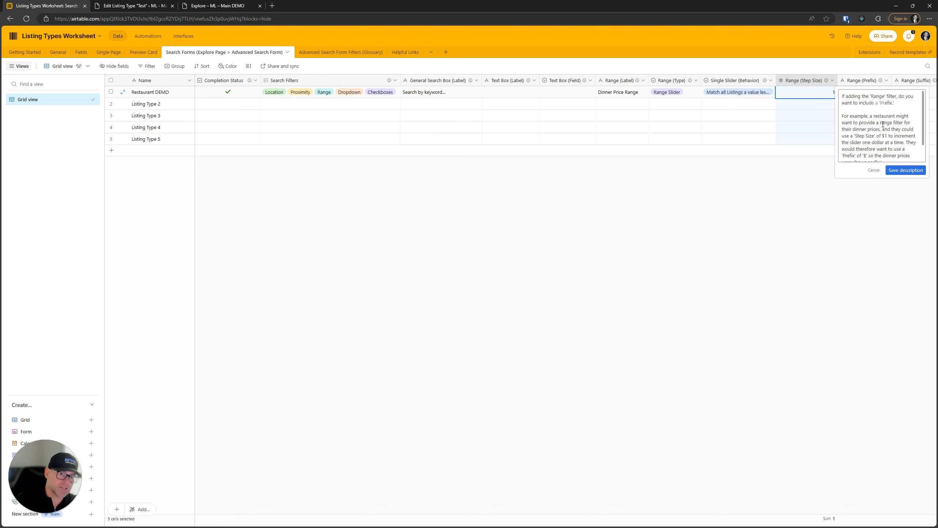
pyautogui.scroll(-1, 883, 136)
pyautogui.scroll(1, 883, 136)
pyautogui.click(628, 337)
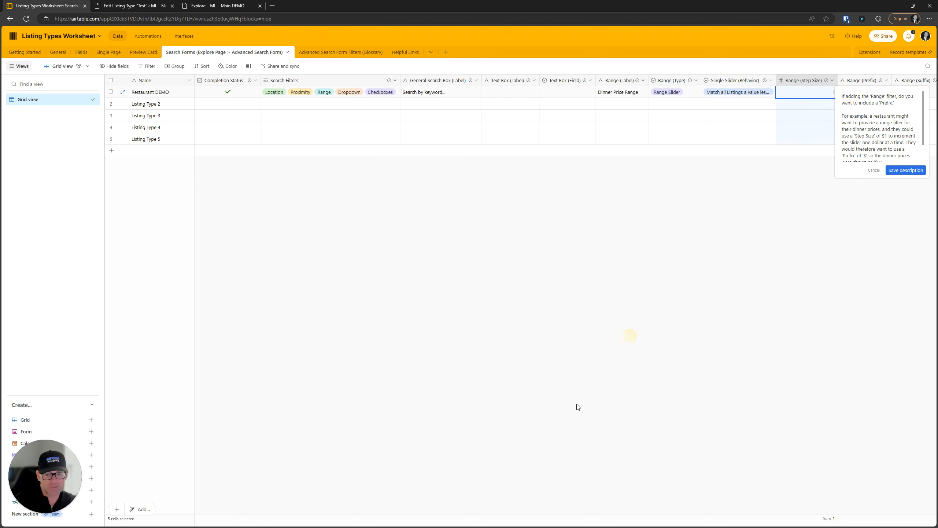
pyautogui.click(687, 254)
# Search the table for "range" again and advance to the second match.
pyautogui.hotkey('ctrl', 'f')
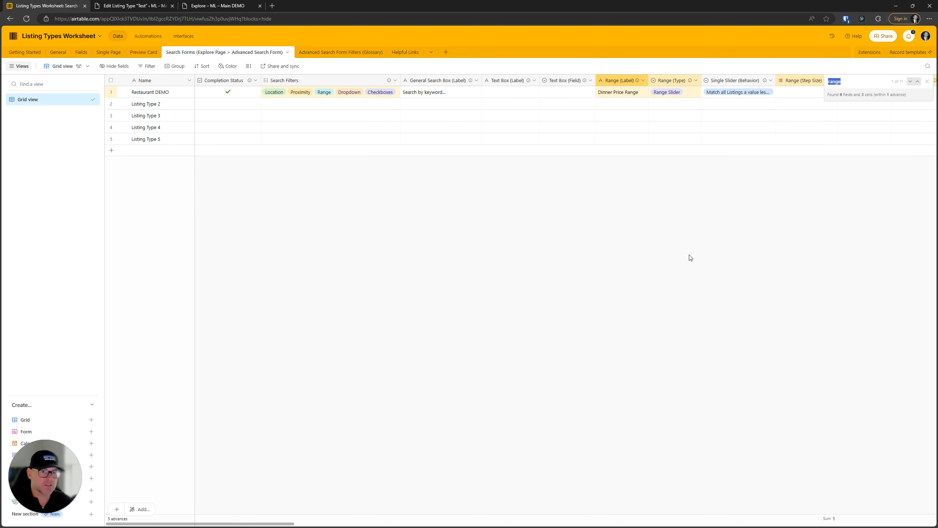
pyautogui.press('Return')
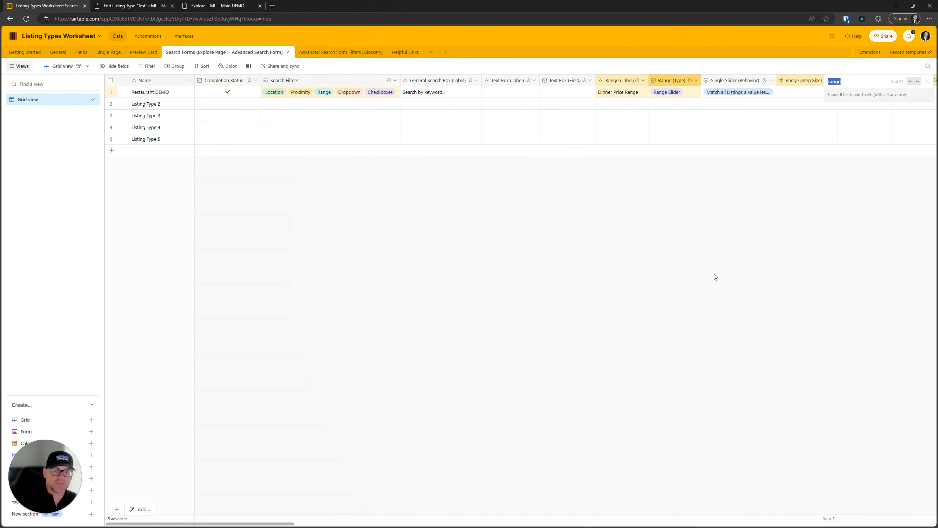
pyautogui.click(706, 271)
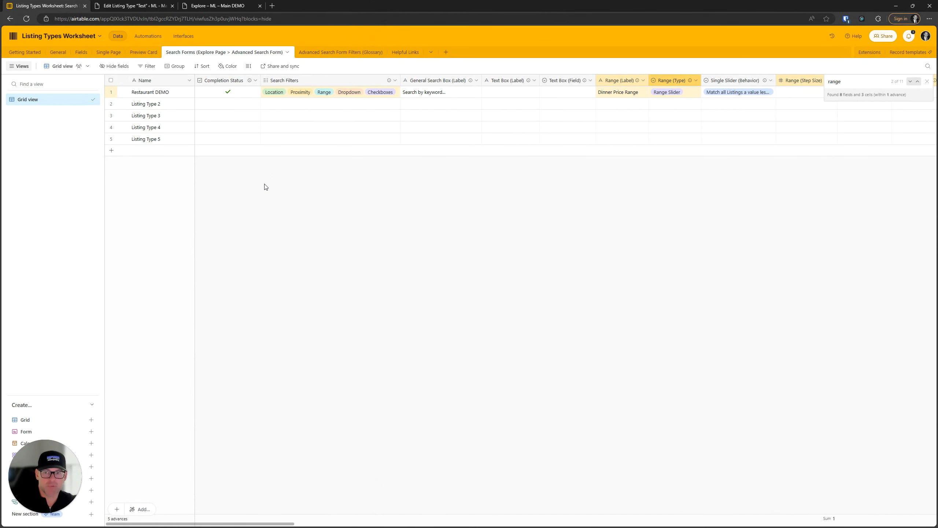
# Switch to the Test listing type editor and set the Dinner Price Range filter's step size to 1 in the advanced search form.
pyautogui.click(133, 5)
pyautogui.click(207, 5)
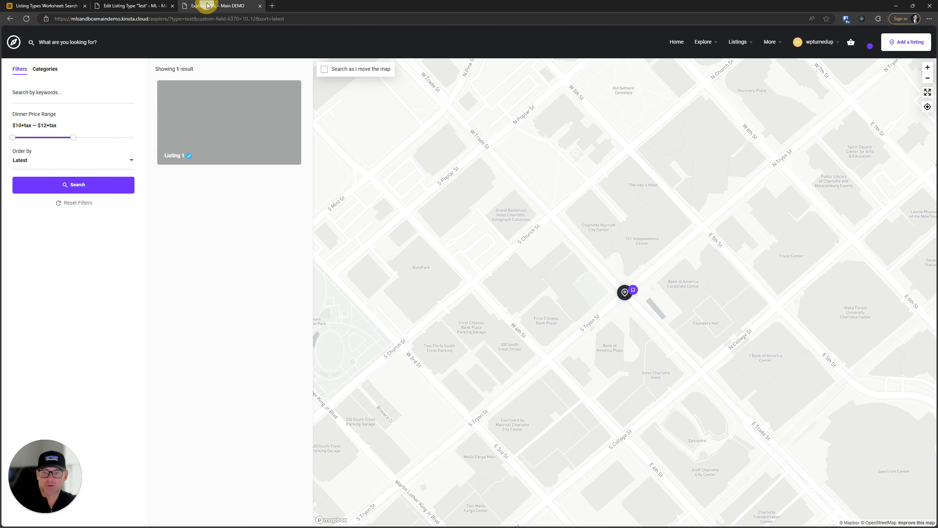
pyautogui.click(154, 5)
pyautogui.click(599, 151)
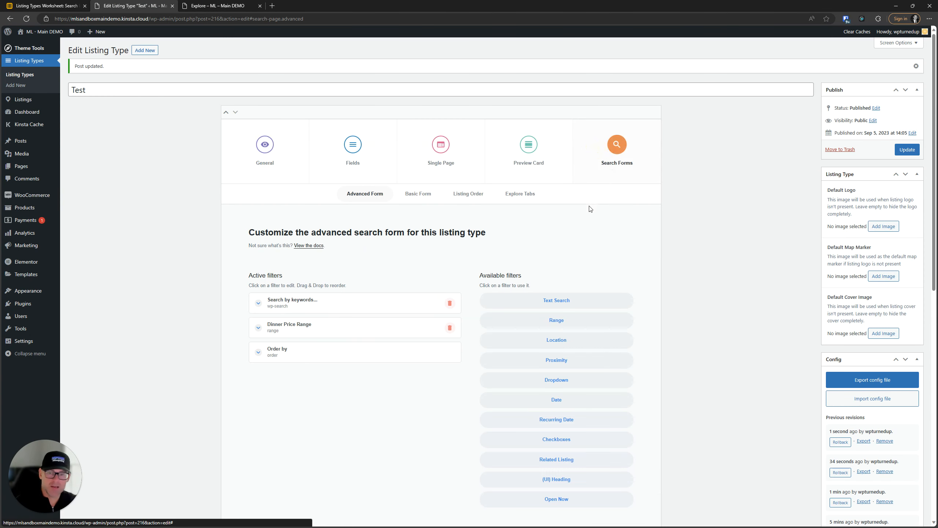
pyautogui.scroll(-5, 354, 124)
pyautogui.scroll(2, 367, 204)
pyautogui.click(332, 180)
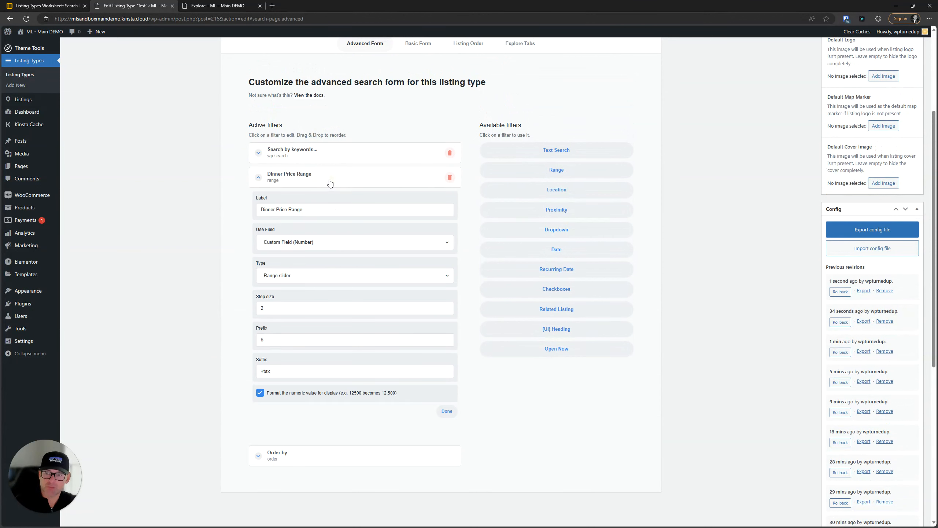
pyautogui.moveTo(264, 308); pyautogui.dragTo(256, 307)
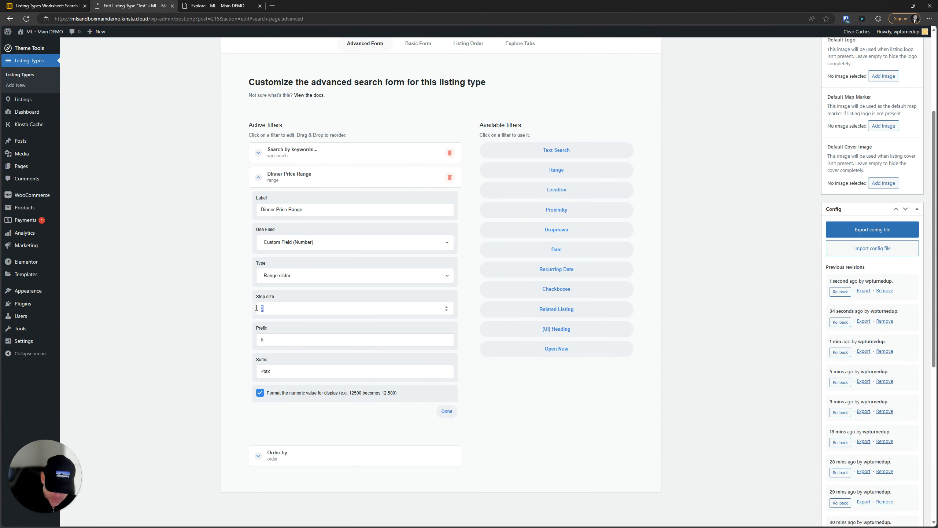
pyautogui.write('1')
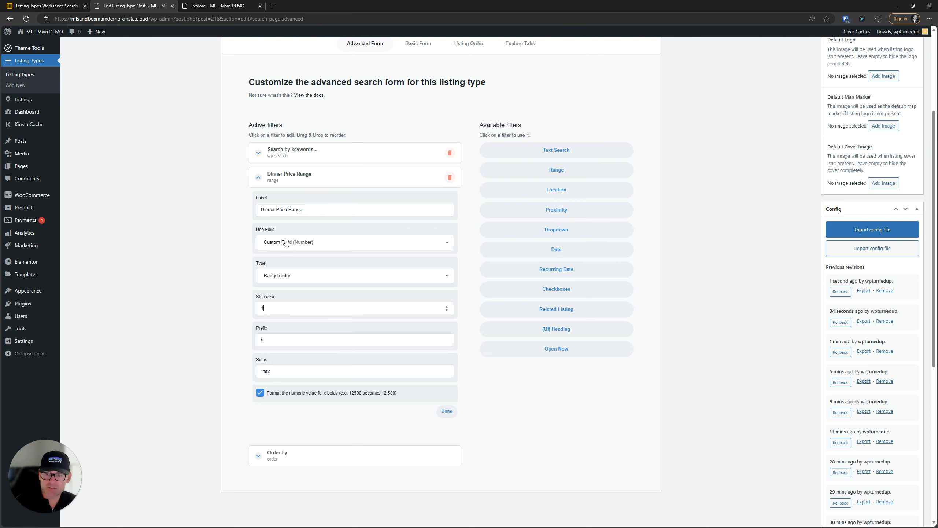
# Set the Dinner Price Range filter's type to Single slider and save the listing type.
pyautogui.click(296, 279)
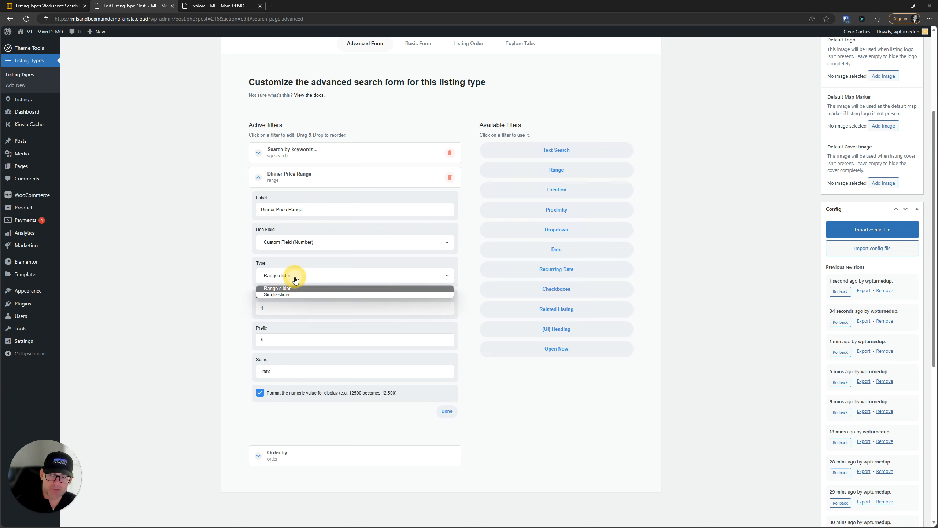
pyautogui.click(297, 295)
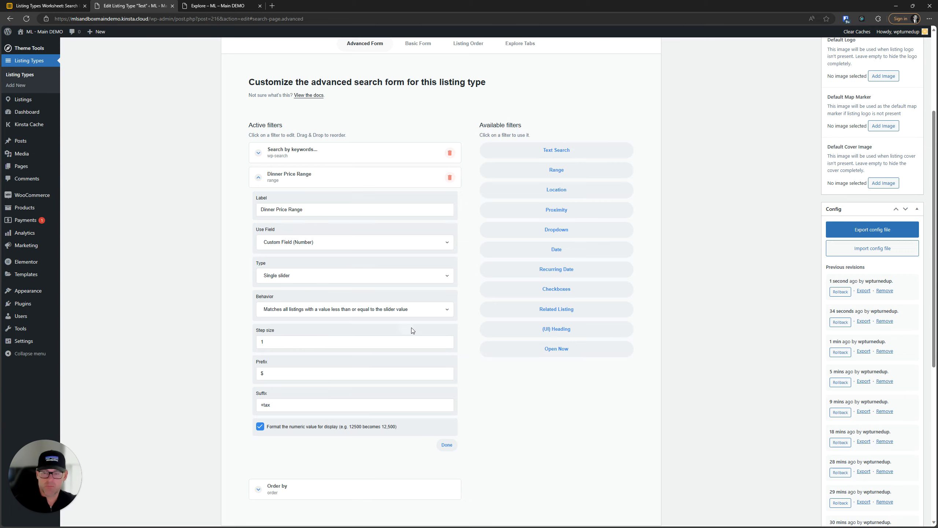
pyautogui.scroll(4, 413, 330)
pyautogui.click(905, 150)
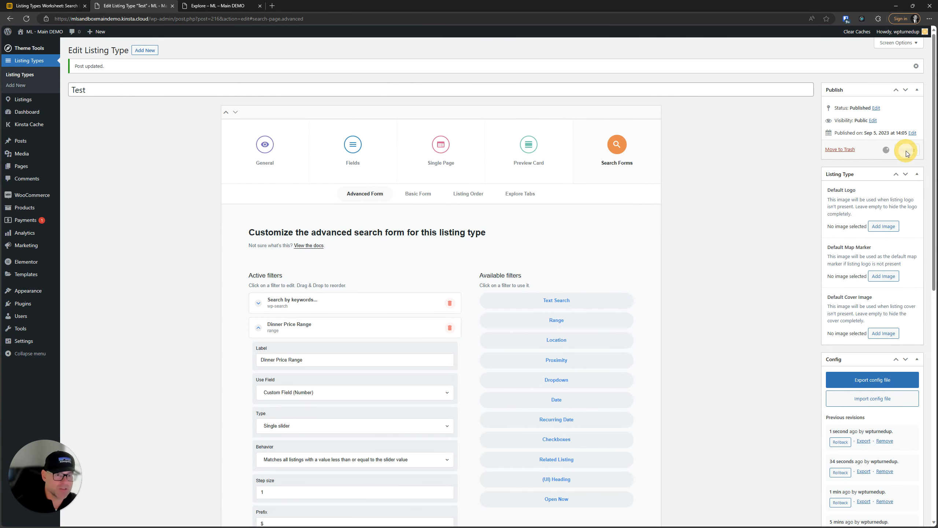
# Reload the Explore page and test the Dinner Price Range single slider by moving it up from $10.
pyautogui.click(219, 5)
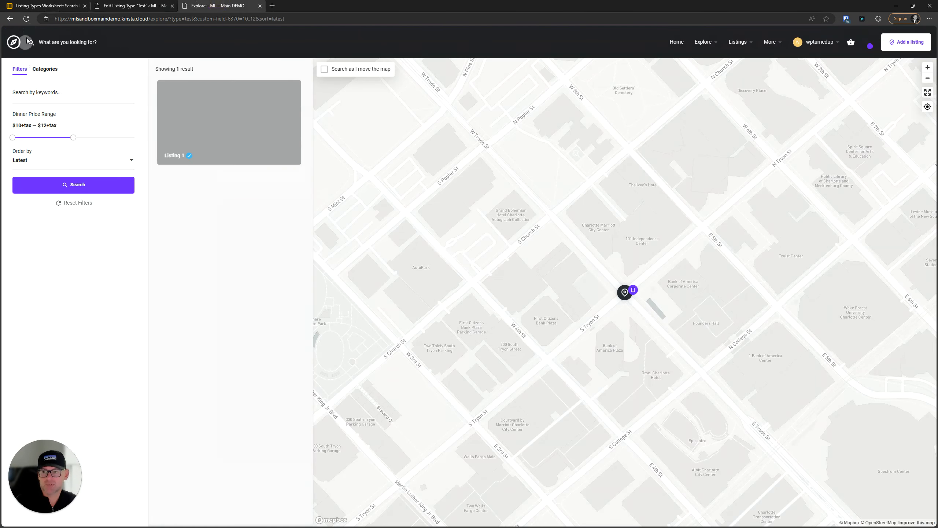
pyautogui.click(27, 19)
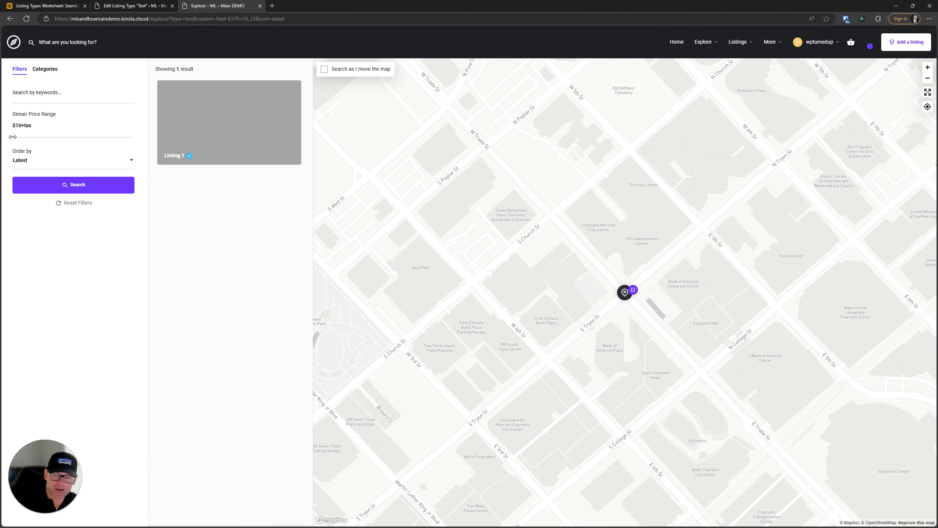
pyautogui.click(13, 136)
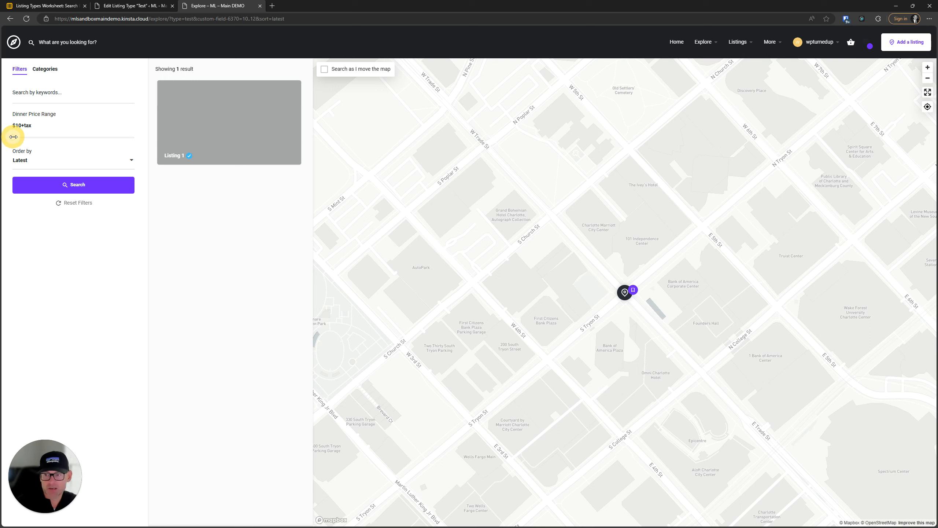
pyautogui.moveTo(13, 137); pyautogui.dragTo(101, 139)
# Review the Dinner Price Range filter's Behavior options in the Test advanced search form, keeping "Matches all listings with a value less than or equal to the slider value".
pyautogui.click(124, 4)
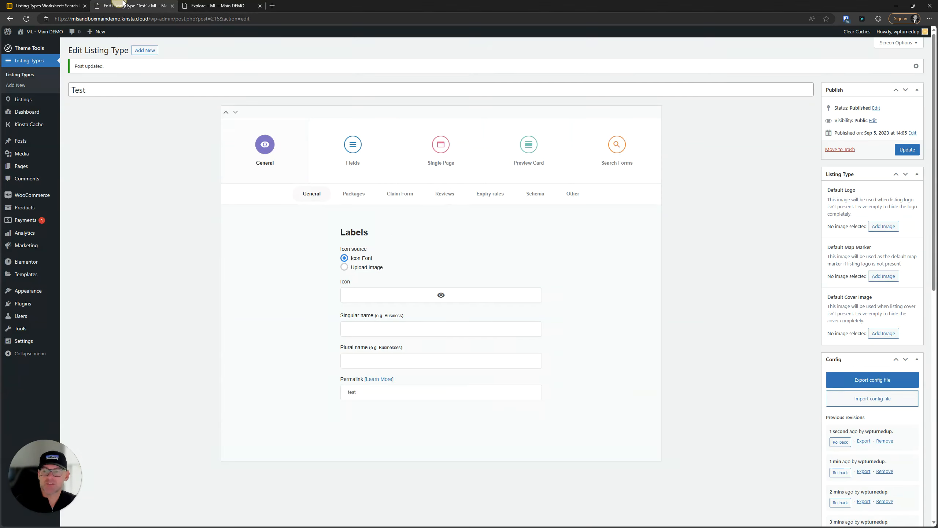
pyautogui.click(615, 148)
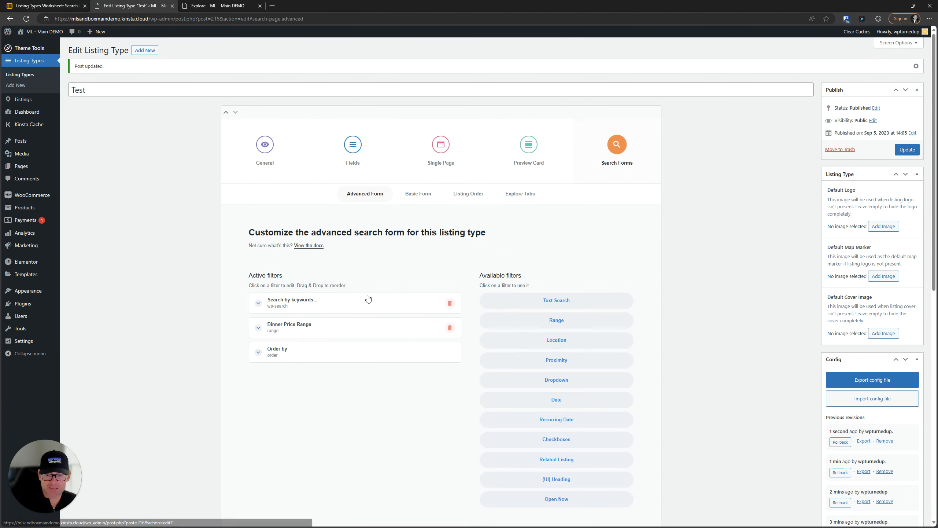
pyautogui.click(366, 323)
pyautogui.scroll(-4, 364, 351)
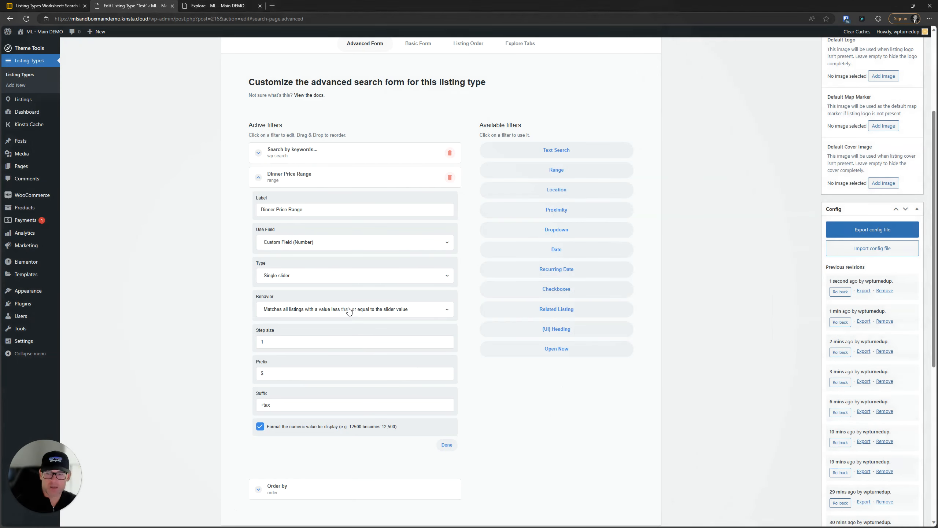
pyautogui.click(329, 310)
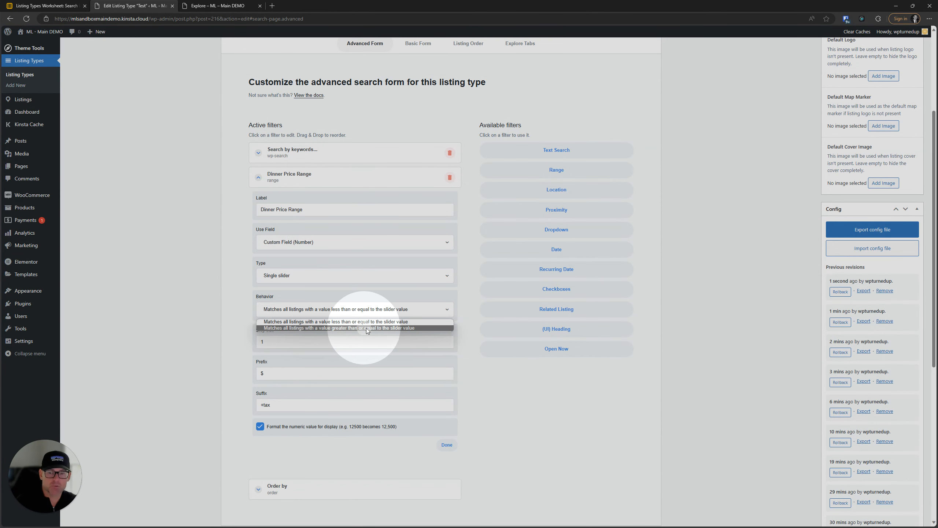
pyautogui.click(311, 322)
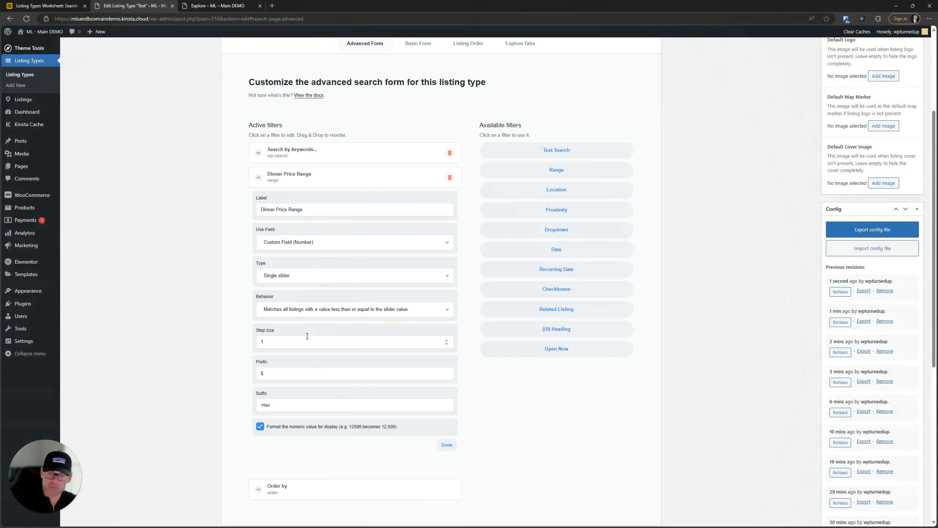
pyautogui.click(381, 302)
pyautogui.click(378, 307)
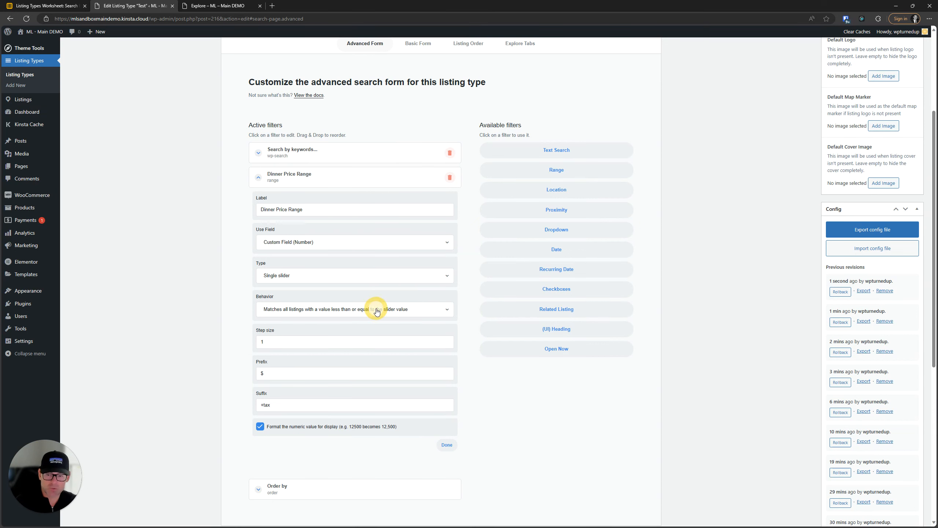
# Set the Dinner Price Range filter's type to Range slider and collapse its settings.
pyautogui.click(297, 276)
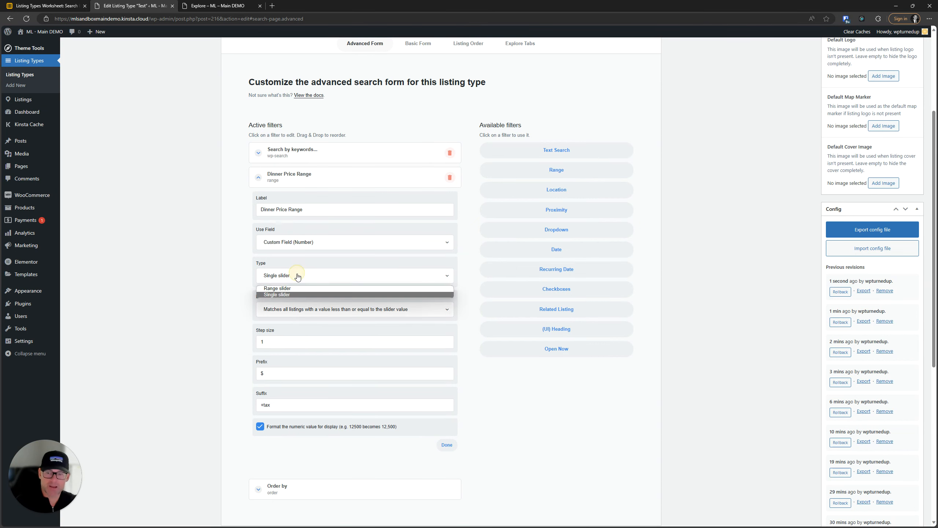
pyautogui.click(285, 289)
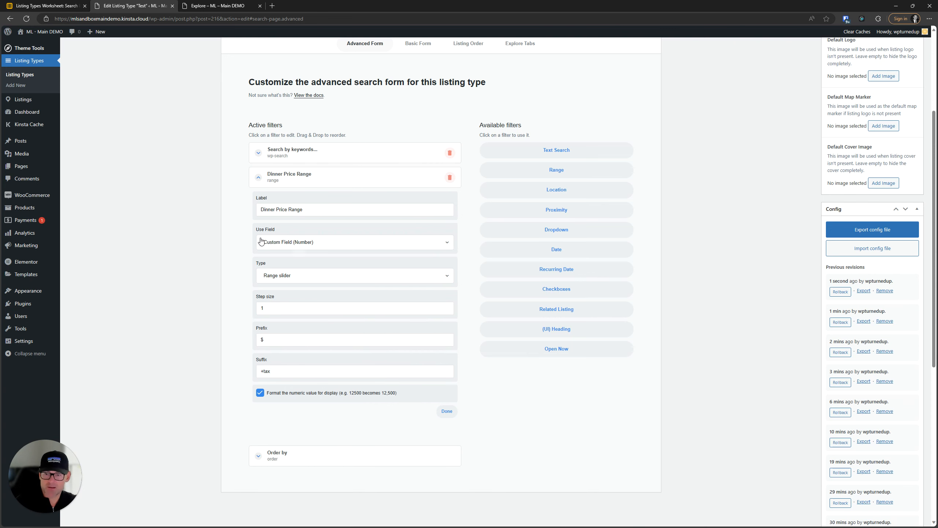
pyautogui.click(294, 178)
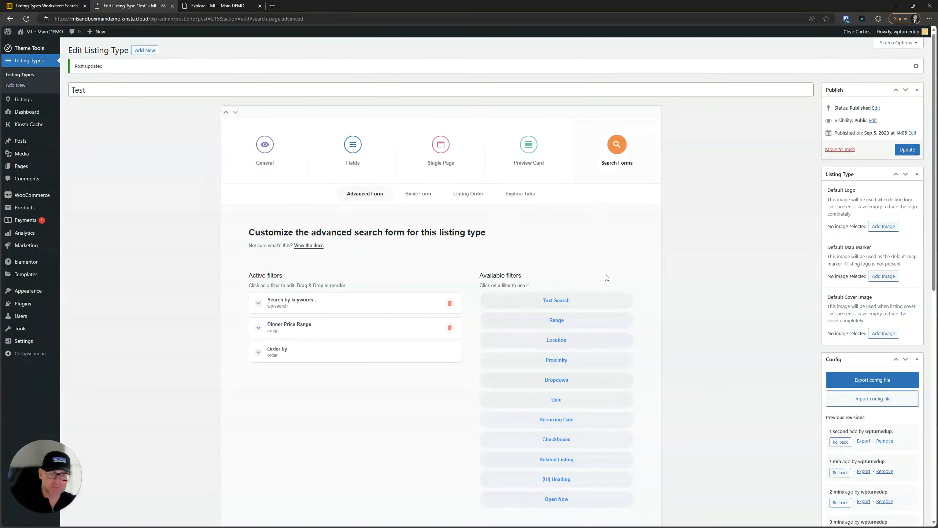
# Add the Location filter to the active filters and place it directly above Order by.
pyautogui.scroll(-2, 609, 275)
pyautogui.scroll(-1, 613, 276)
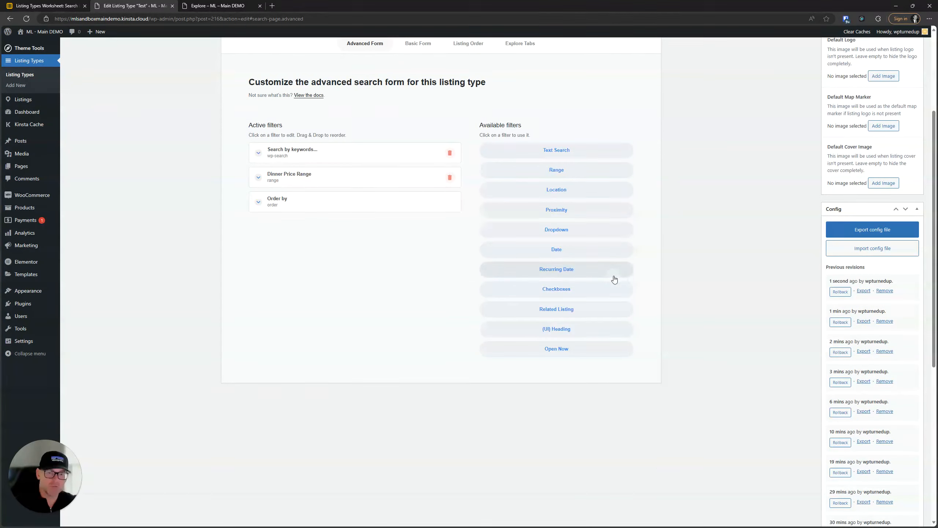
pyautogui.click(559, 190)
pyautogui.moveTo(303, 229); pyautogui.dragTo(301, 204)
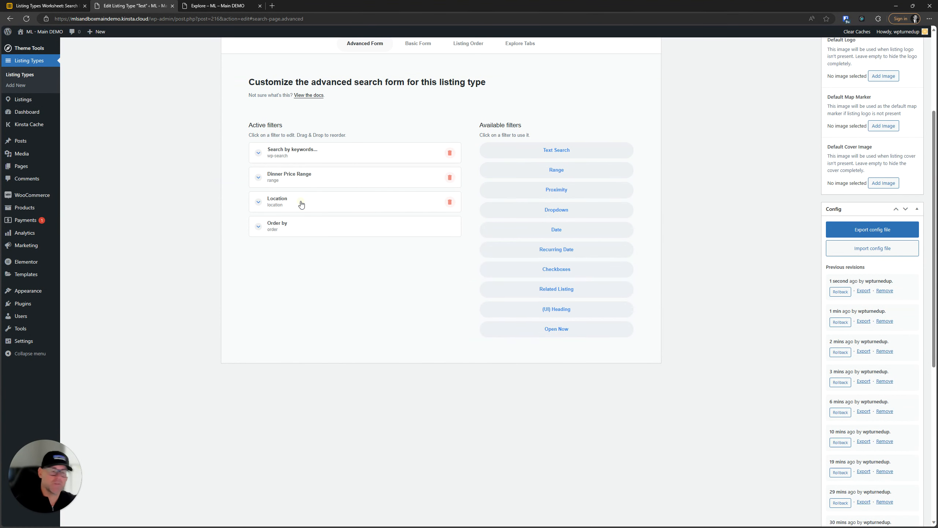
# Examine the Location filter's label and primary filter settings and collapse them.
pyautogui.click(301, 203)
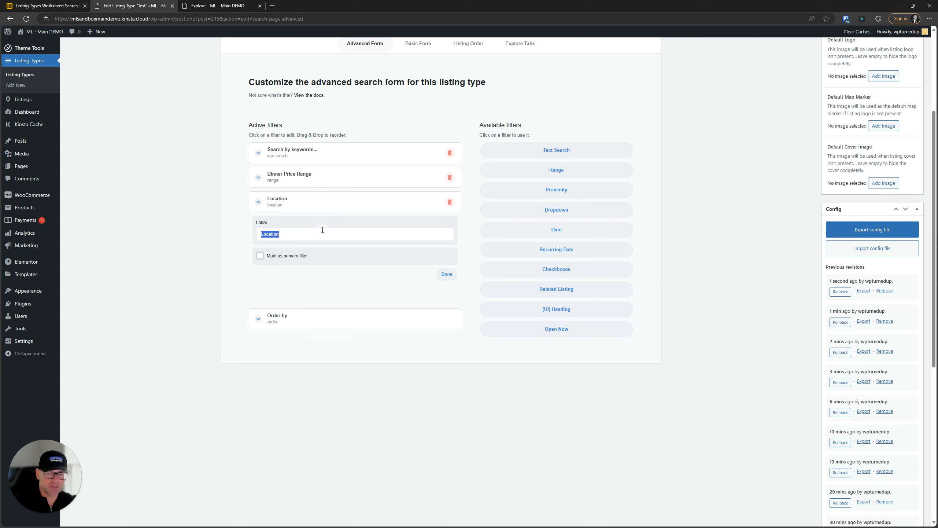
pyautogui.click(294, 233)
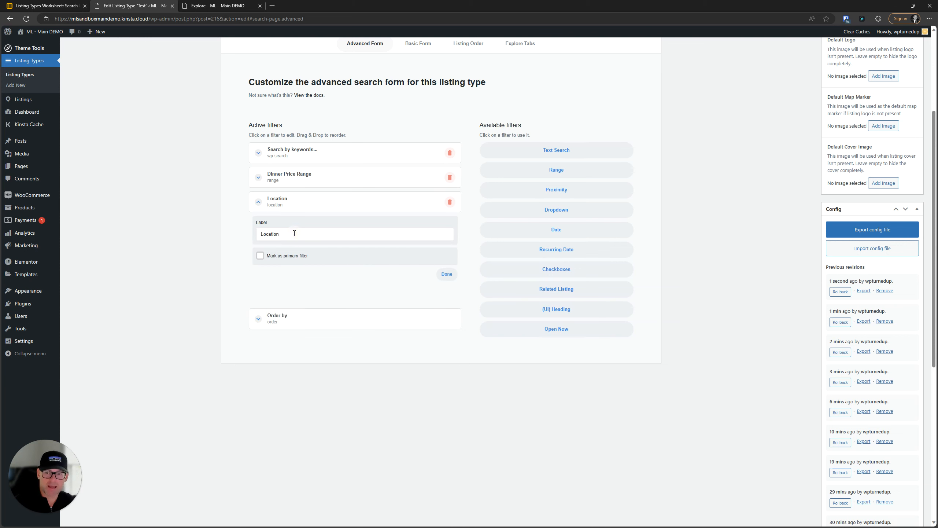
pyautogui.click(303, 207)
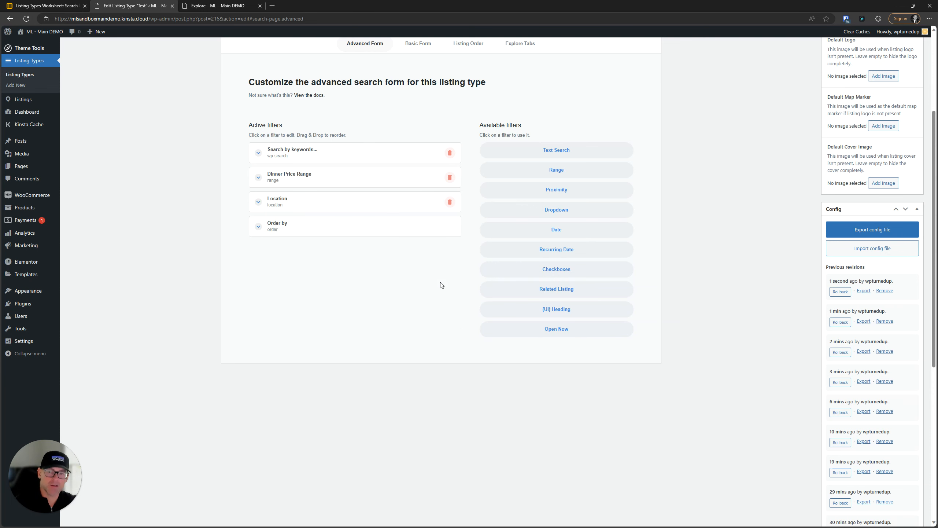
# Save the Test listing type with its new Location filter and reload the Explore page.
pyautogui.scroll(2, 486, 279)
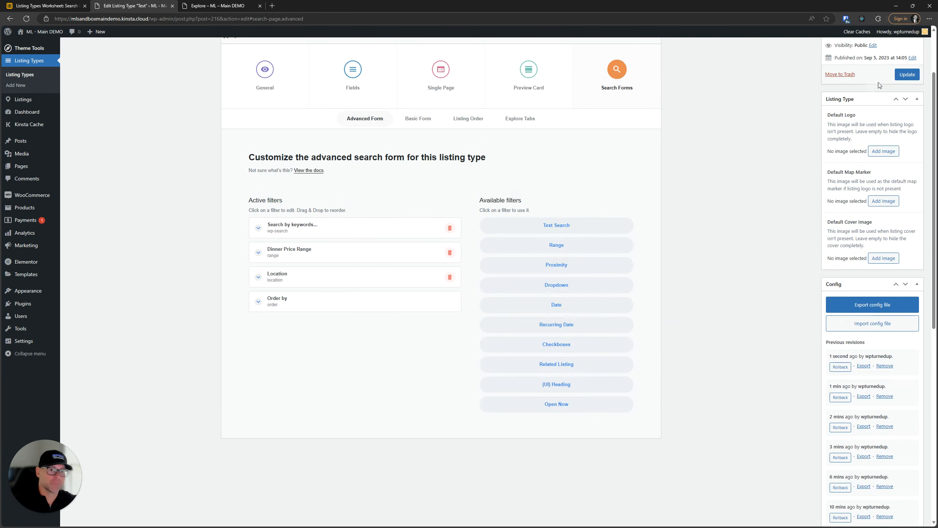
pyautogui.click(905, 75)
pyautogui.click(239, 7)
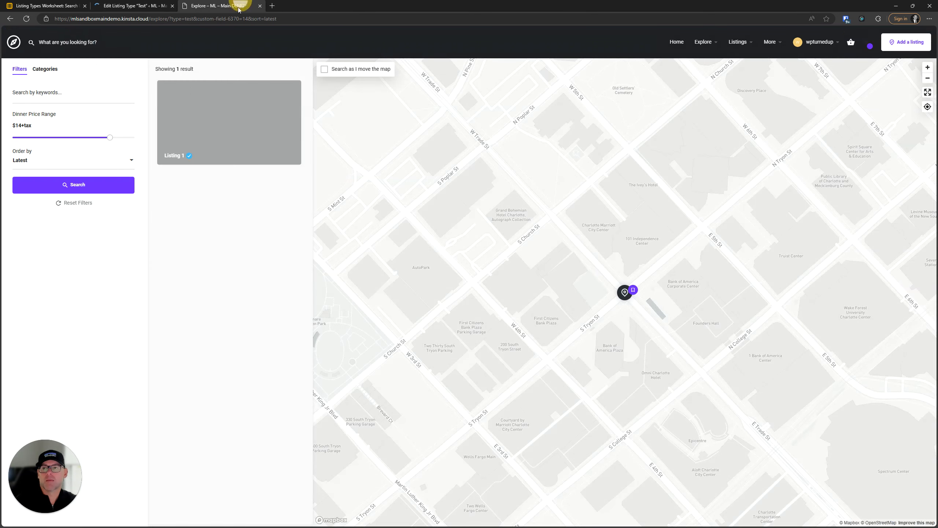
pyautogui.click(12, 187)
pyautogui.click(25, 312)
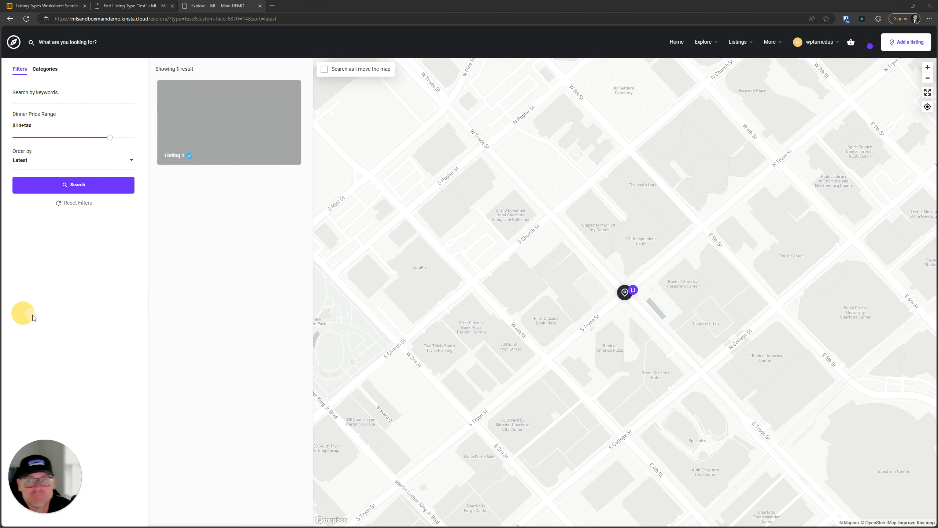
pyautogui.click(26, 19)
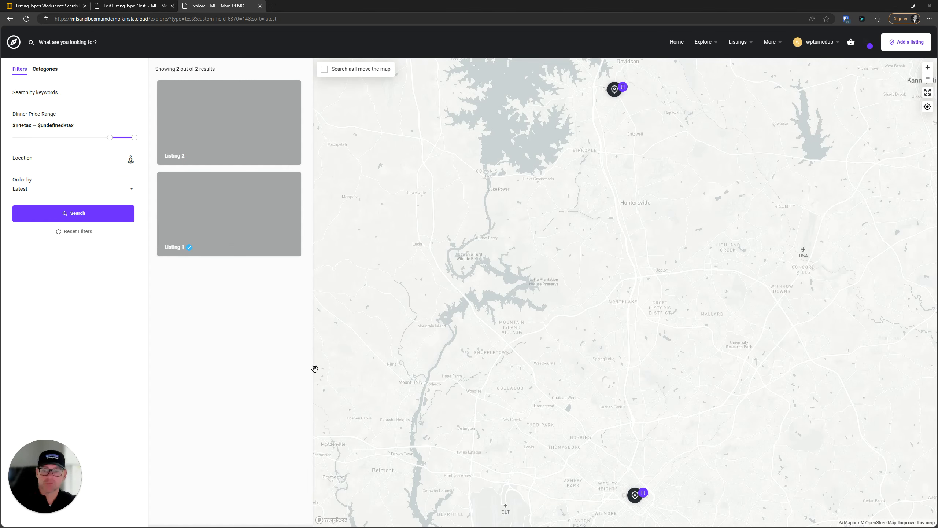
# Reset the Explore page's filters and search by Location for Charlotte, North Carolina, United States.
pyautogui.click(85, 159)
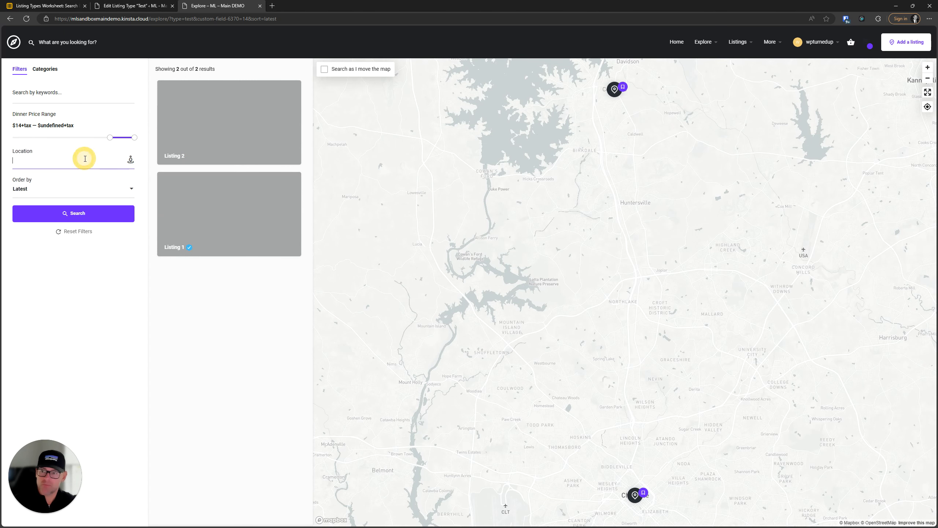
pyautogui.click(77, 232)
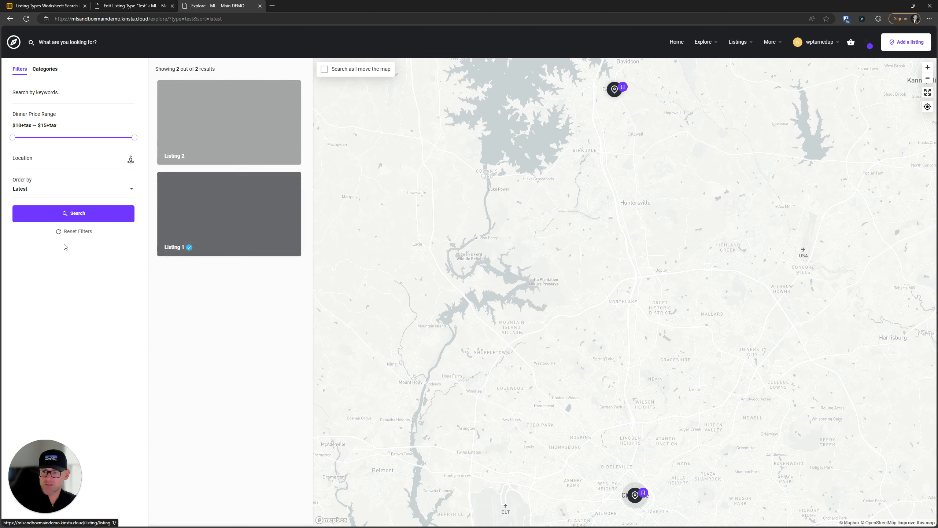
pyautogui.click(48, 161)
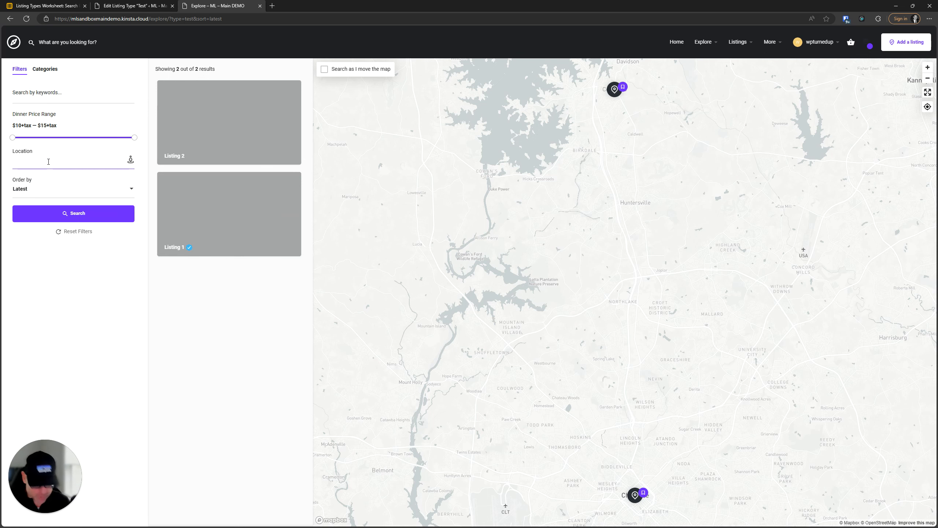
pyautogui.write('char')
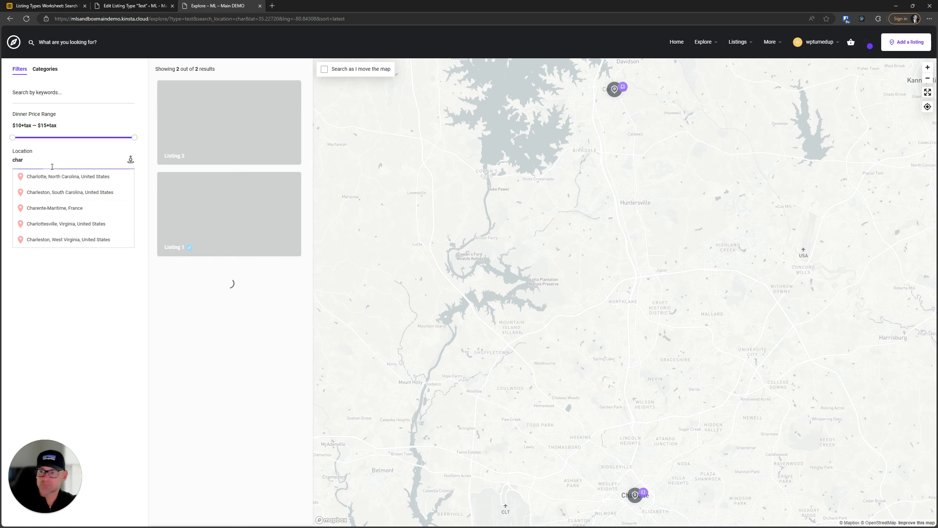
pyautogui.click(53, 179)
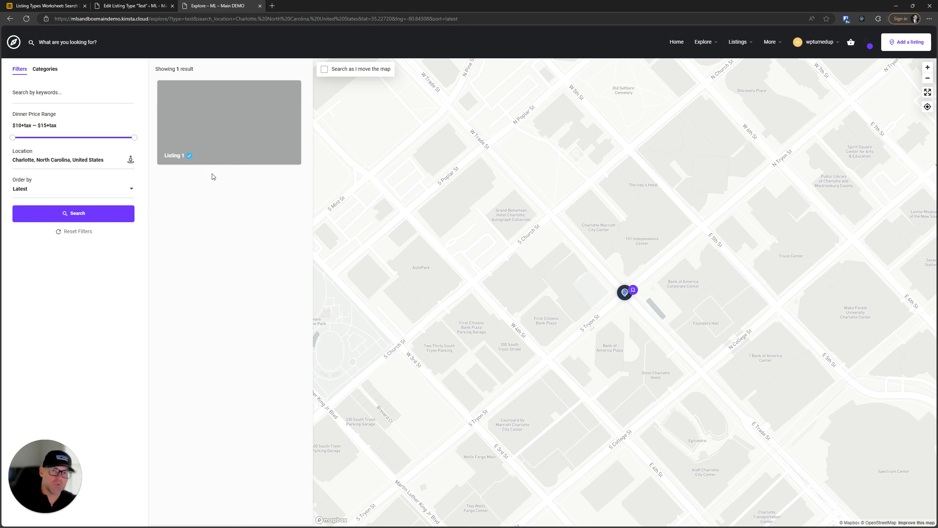
# Add the Proximity filter to the Test listing type's advanced search form and place it between Location and Order by.
pyautogui.click(147, 5)
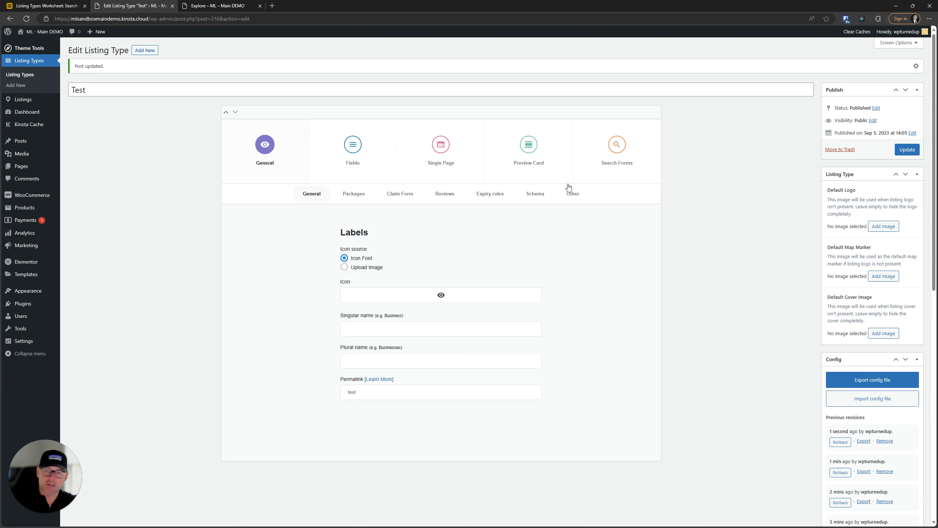
pyautogui.click(602, 152)
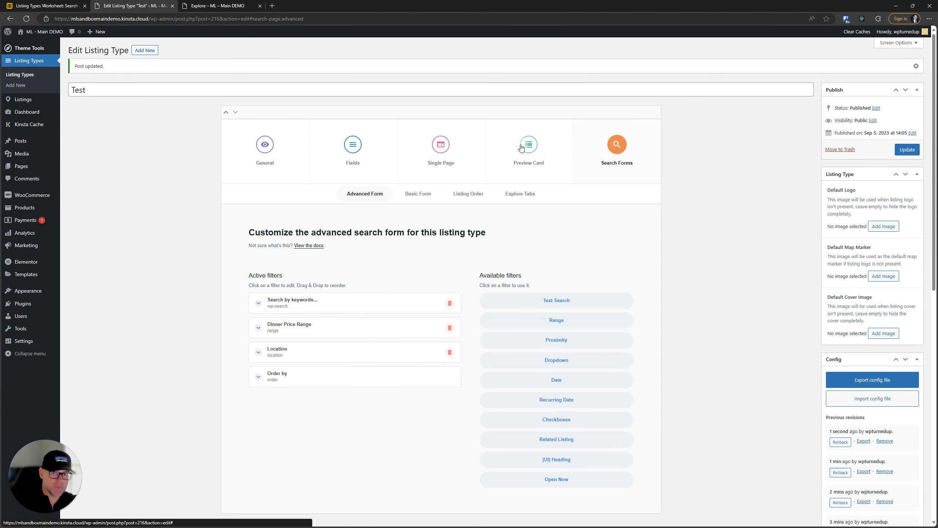
pyautogui.scroll(-2, 360, 192)
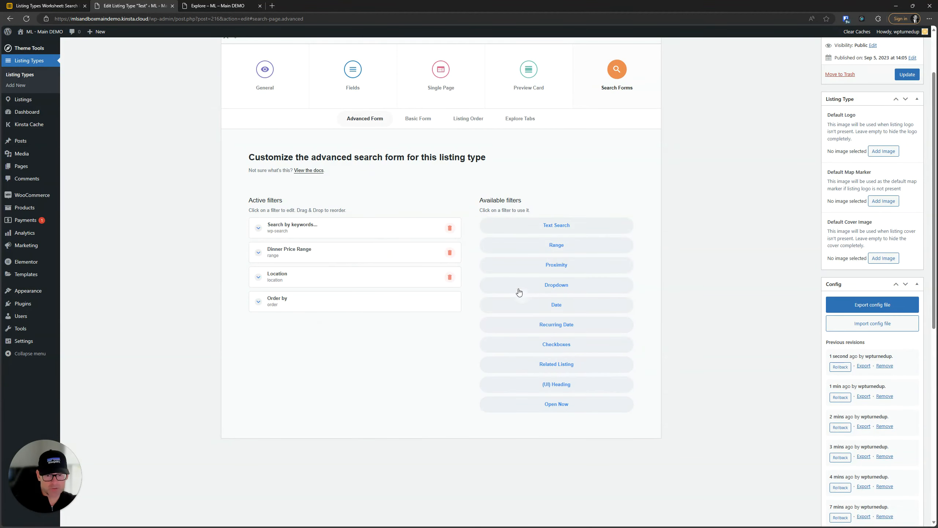
pyautogui.click(575, 265)
pyautogui.moveTo(328, 324); pyautogui.dragTo(329, 302)
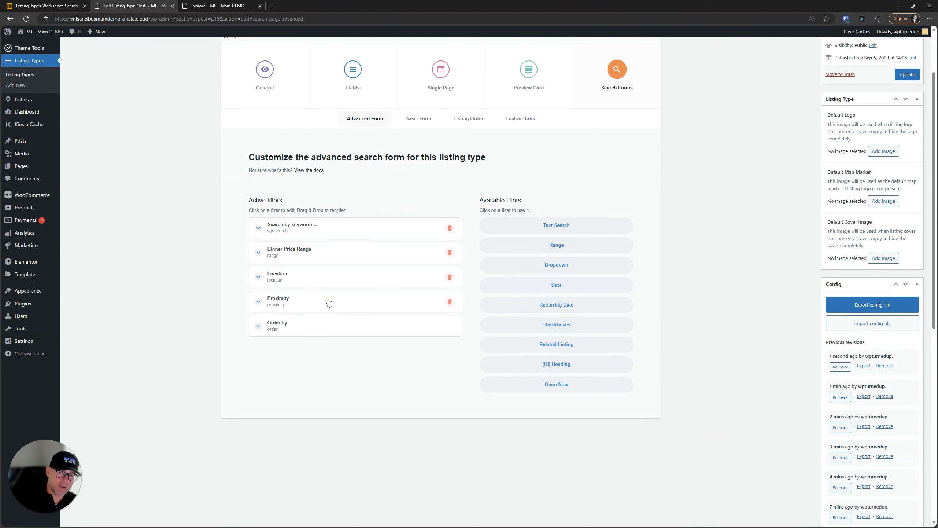
# Open the Proximity filter's settings, keep its label as Proximity, and set its units to Miles.
pyautogui.click(298, 300)
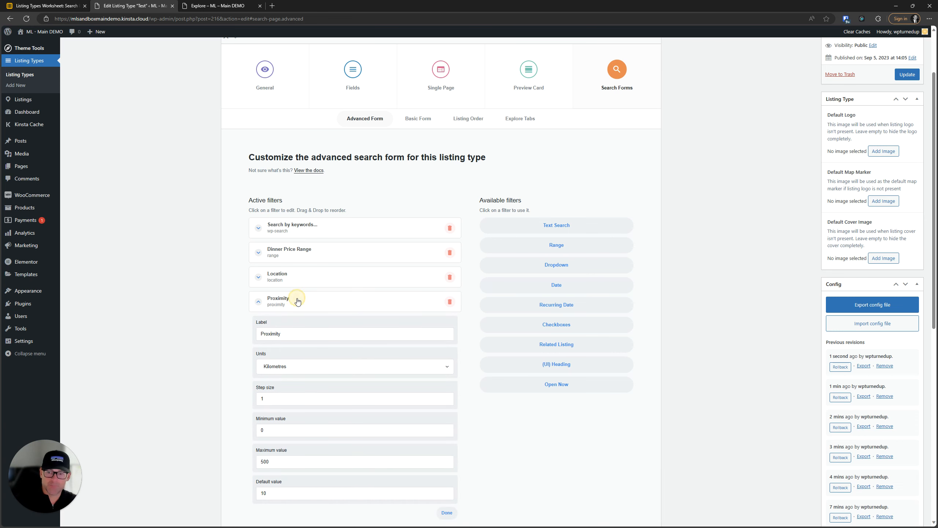
pyautogui.scroll(-2, 298, 302)
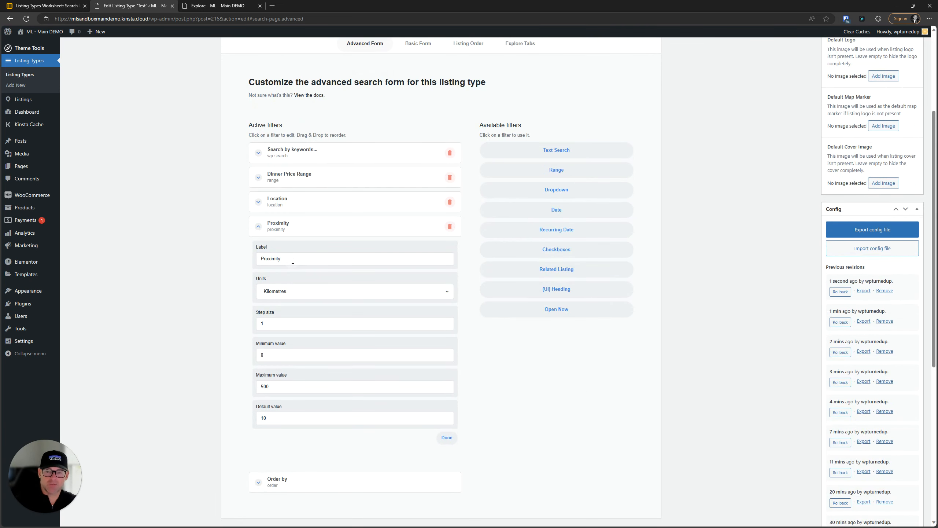
pyautogui.doubleClick(293, 260)
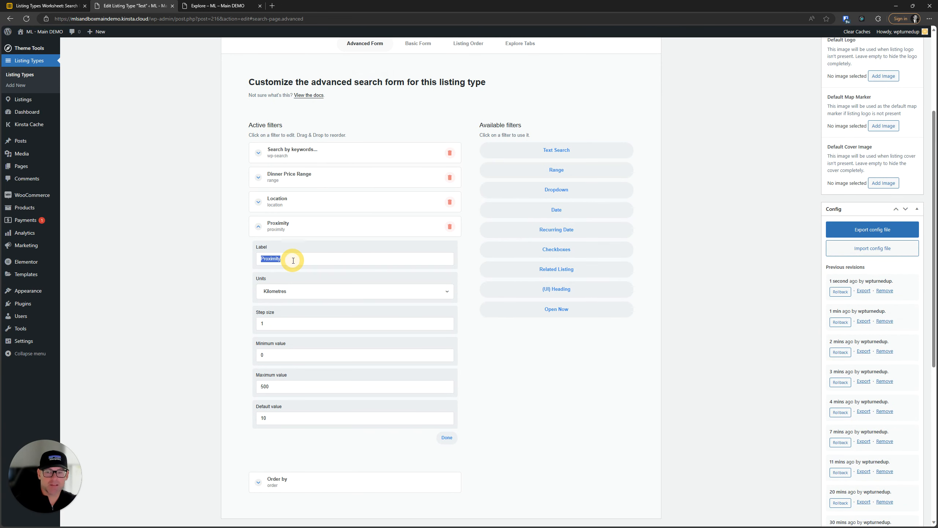
pyautogui.click(283, 292)
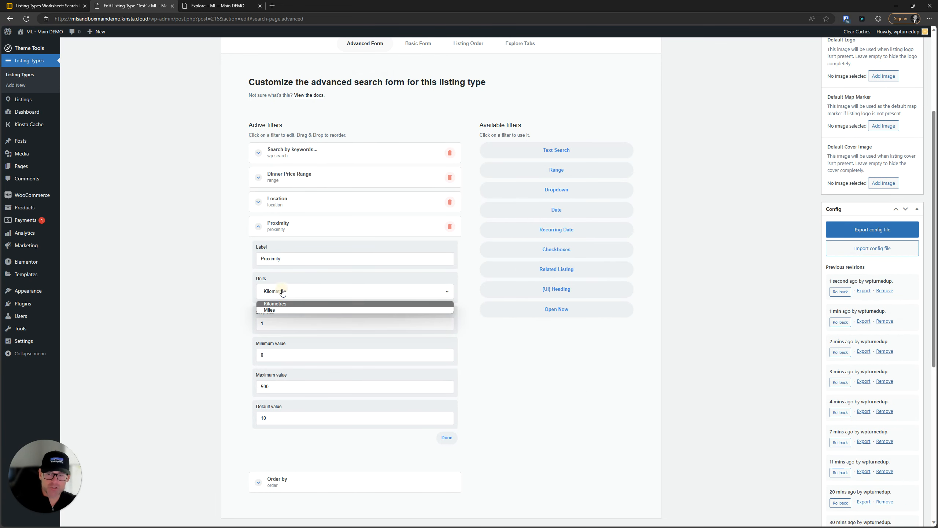
pyautogui.click(276, 310)
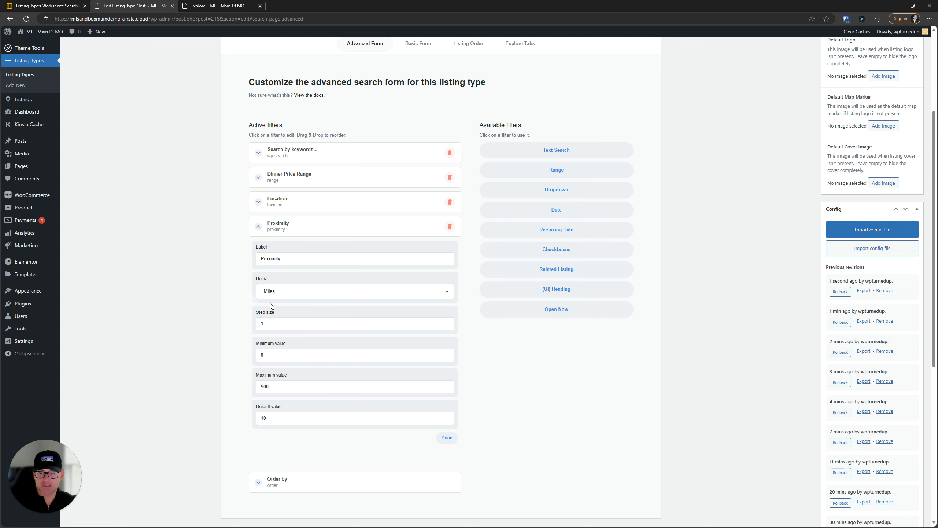
# Keep the Proximity filter's step size at 1, set its minimum to 1, maximum to 20 and default to 1, and collapse it.
pyautogui.moveTo(264, 324); pyautogui.dragTo(228, 325)
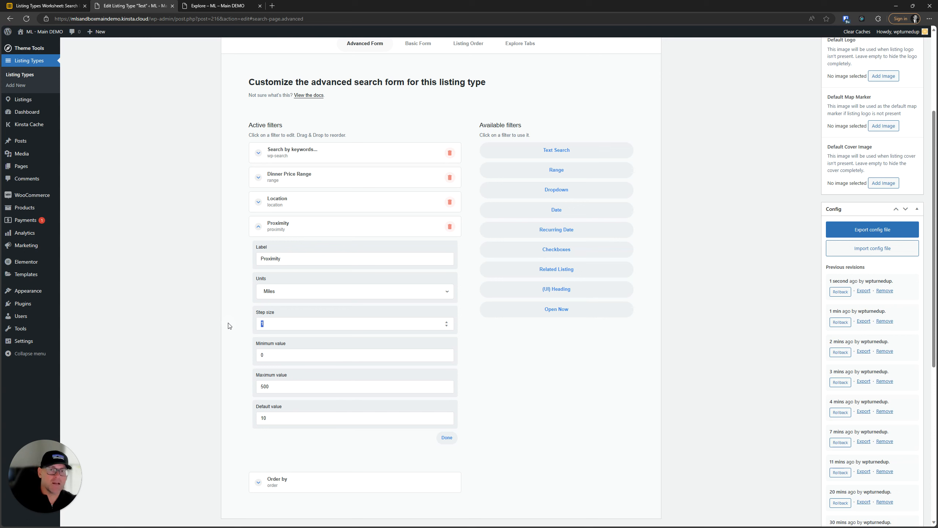
pyautogui.doubleClick(282, 357)
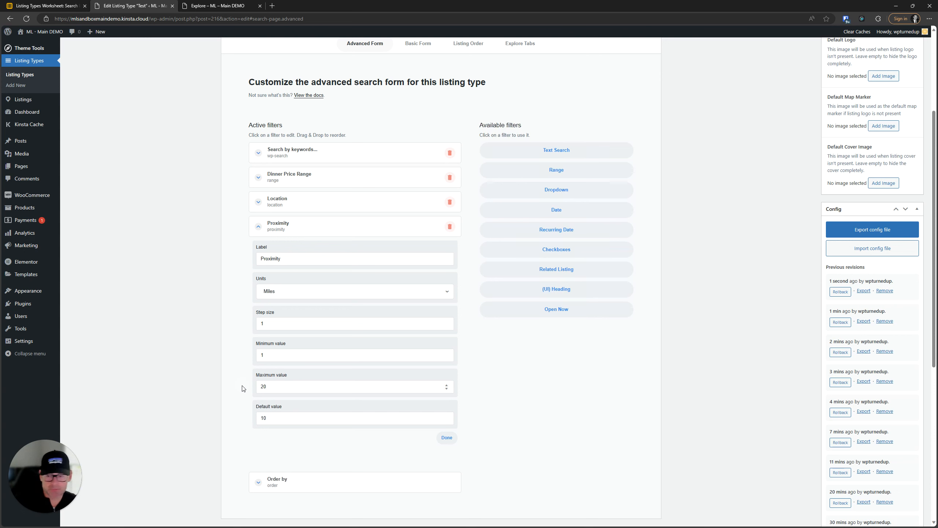
pyautogui.moveTo(291, 415); pyautogui.dragTo(226, 414)
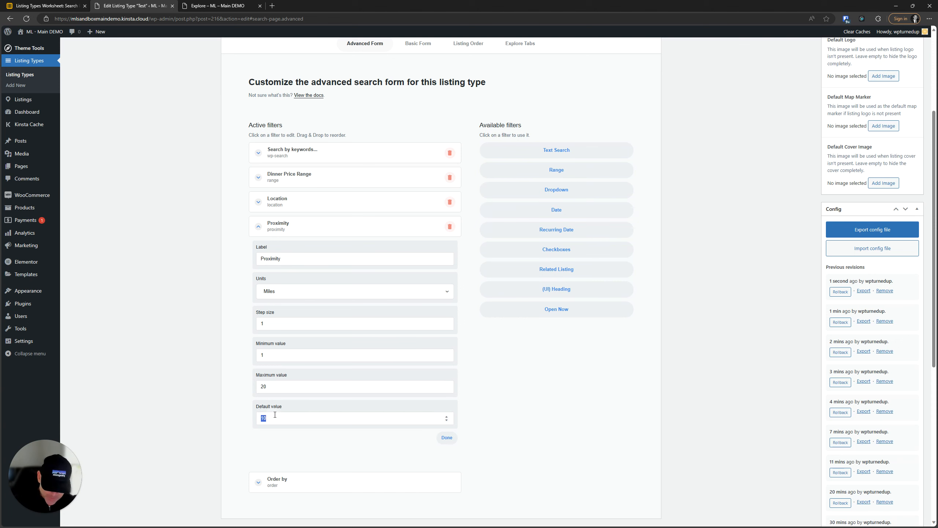
pyautogui.write('1')
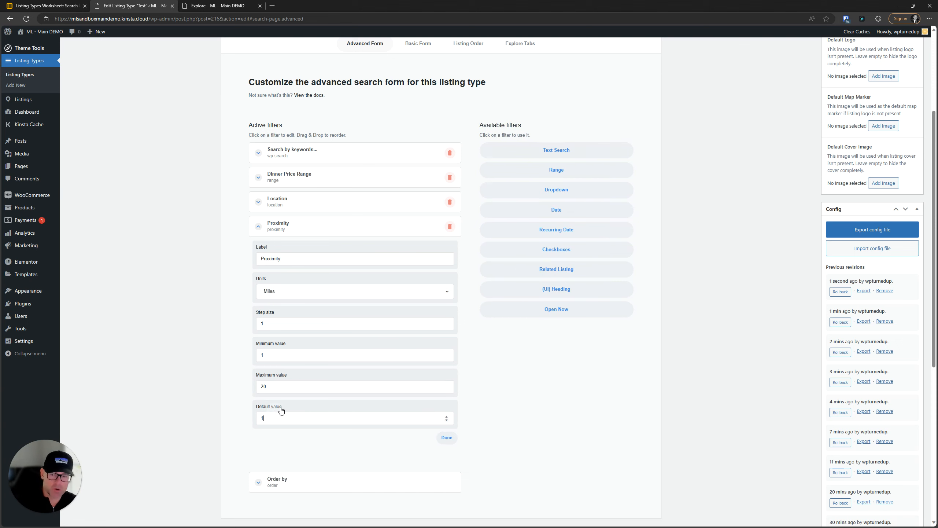
pyautogui.click(289, 232)
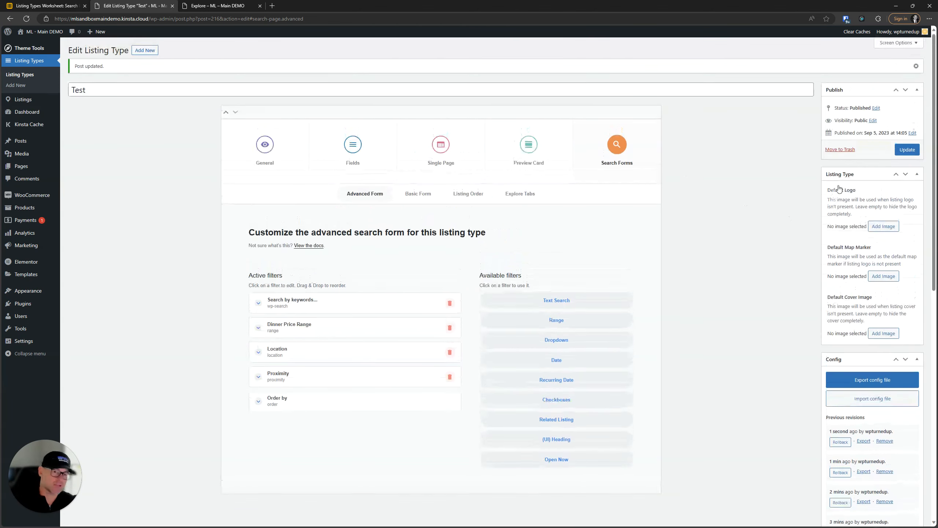
# Save the Test listing type with the Proximity filter and reset the filters on the Explore page.
pyautogui.click(907, 149)
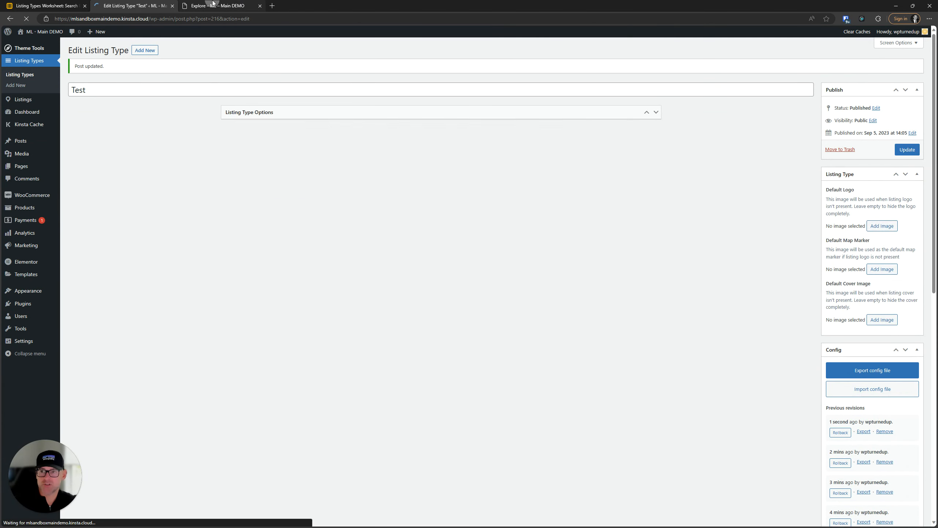
pyautogui.click(218, 6)
pyautogui.click(91, 214)
pyautogui.click(87, 232)
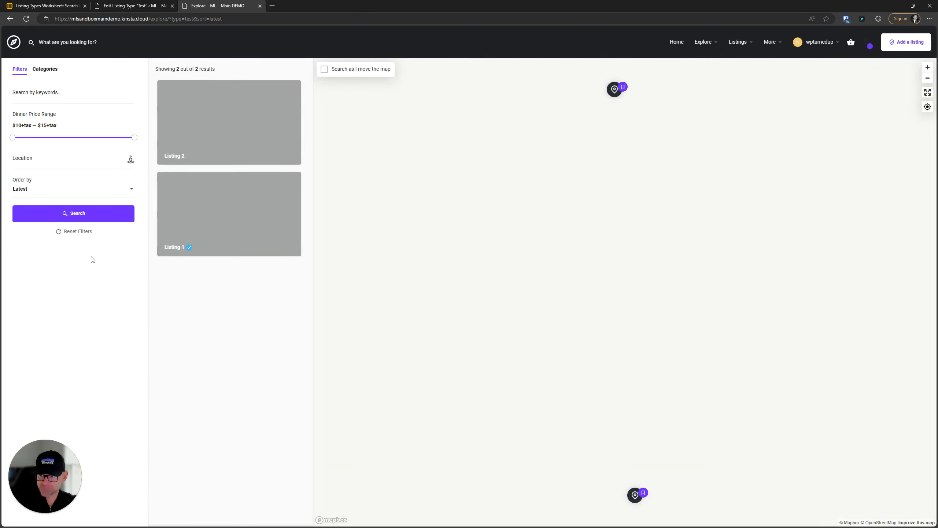
# Filter the Explore listings by the location Charlotte, North Carolina, United States, using the default proximity.
pyautogui.click(67, 158)
pyautogui.write('char')
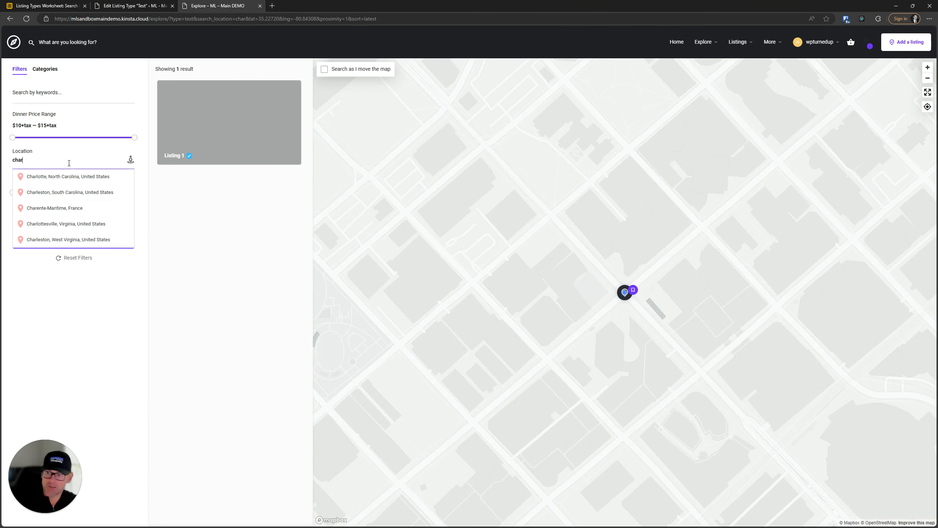
pyautogui.click(72, 178)
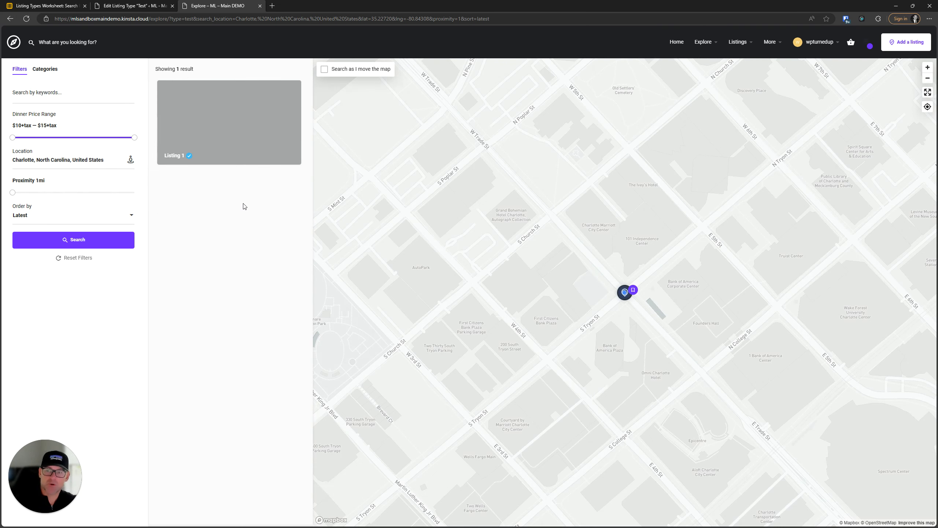
# Review the Proximity filter's step size and default value in the Test listing type's advanced search form.
pyautogui.click(126, 6)
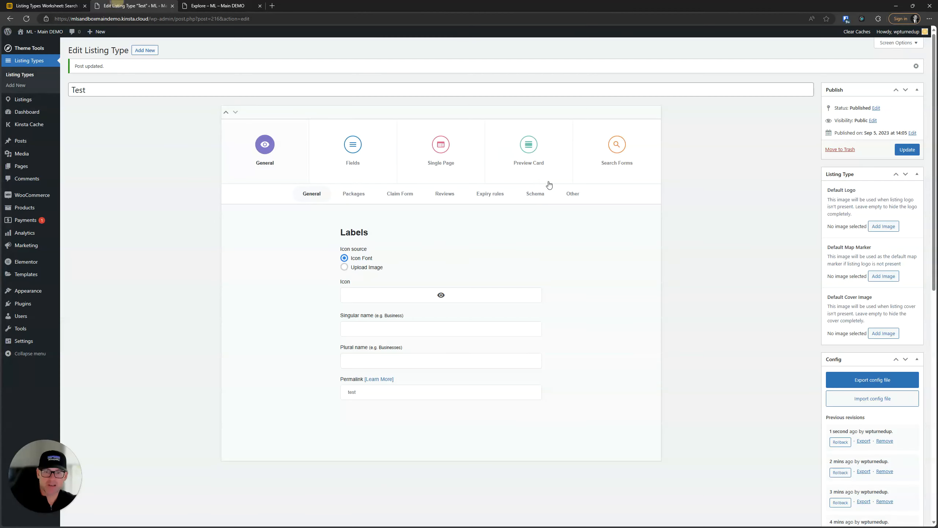
pyautogui.click(617, 147)
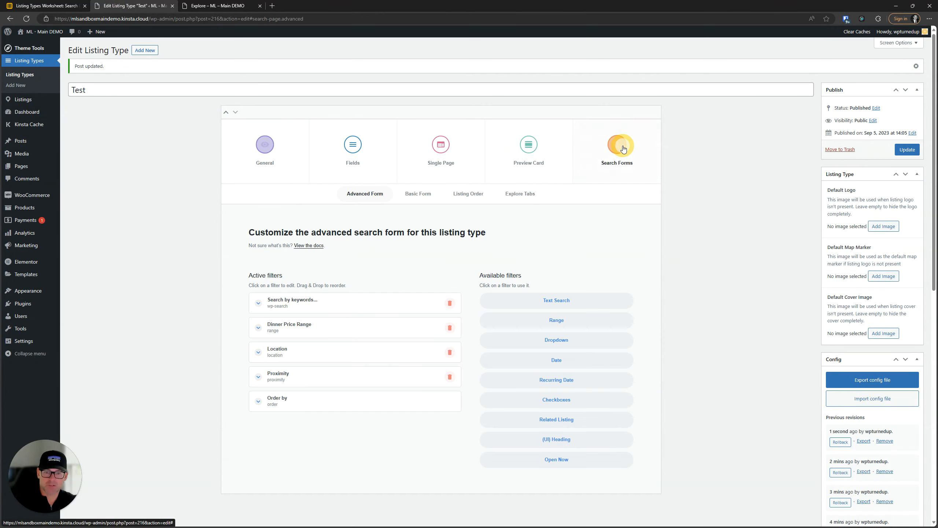
pyautogui.click(304, 375)
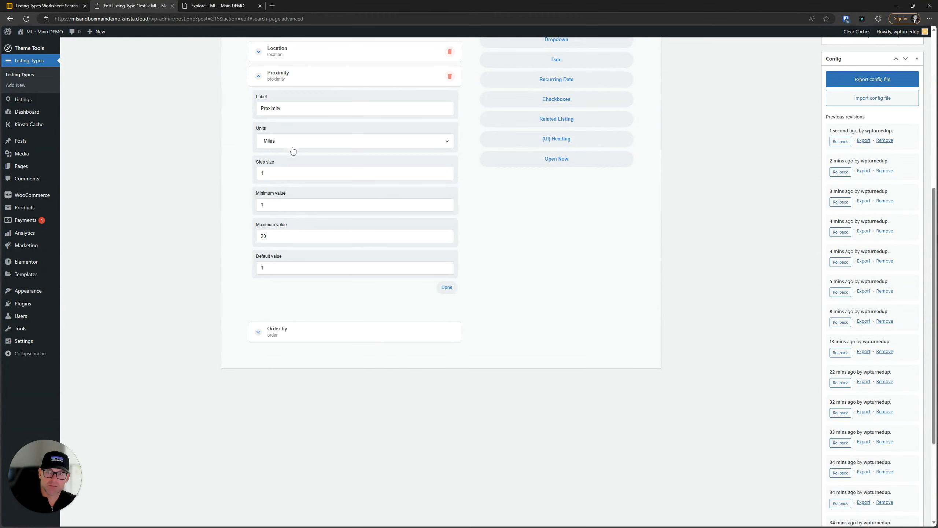
pyautogui.scroll(2, 293, 148)
pyautogui.moveTo(263, 249); pyautogui.dragTo(227, 245)
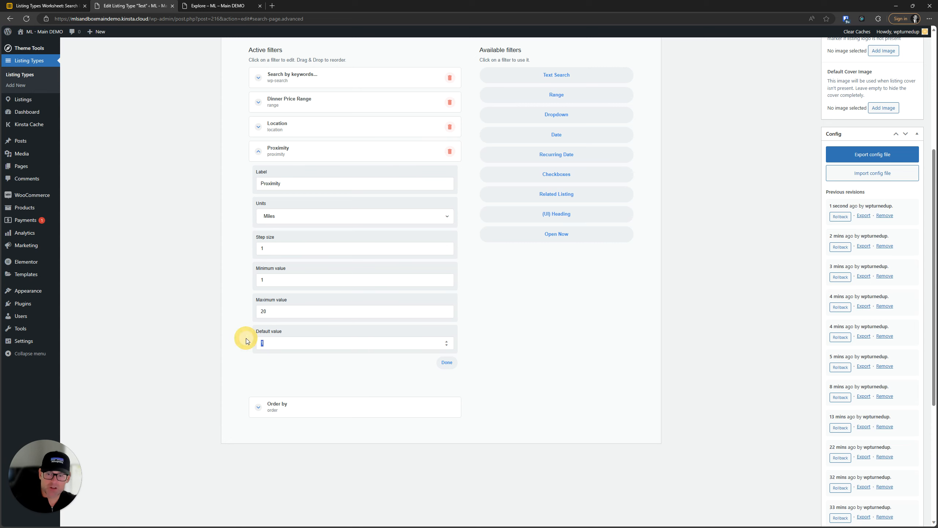
# Test the Proximity slider on the Explore page by setting it to 2 mi and back to 1 mi.
pyautogui.click(219, 5)
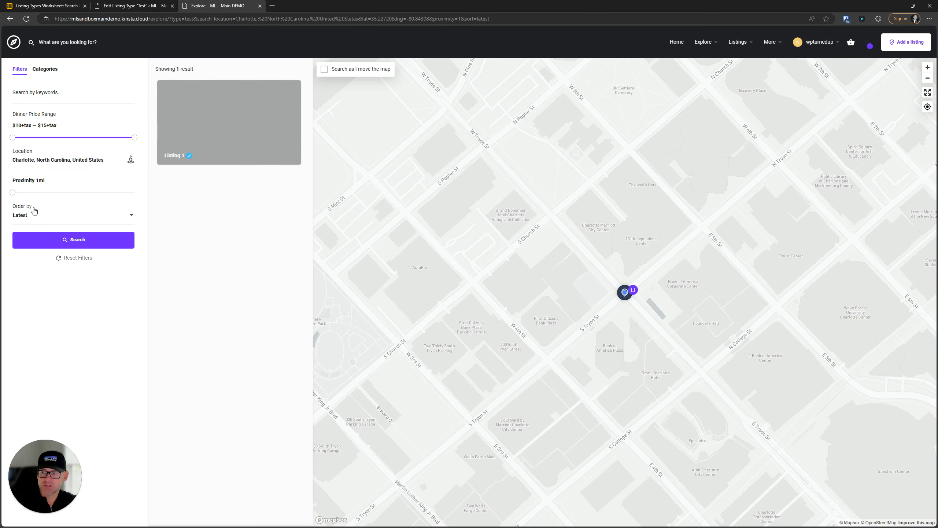
pyautogui.click(15, 192)
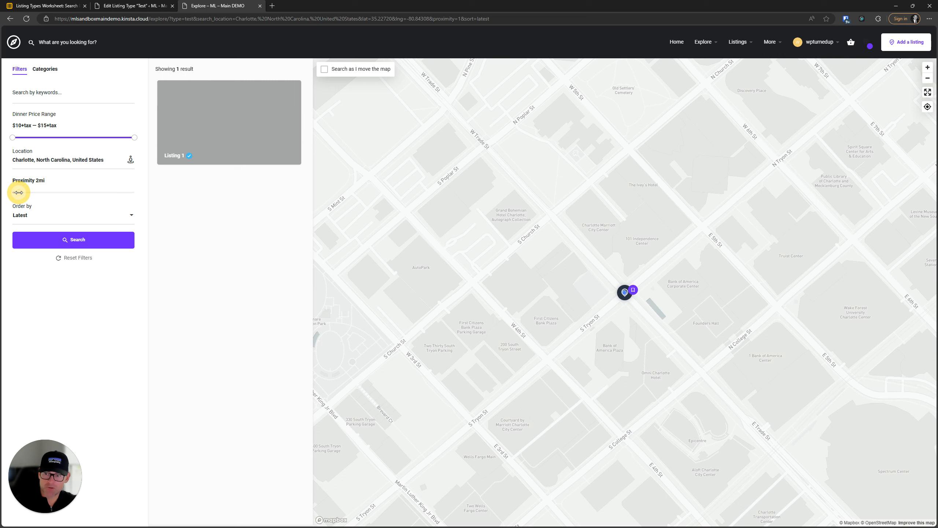
pyautogui.moveTo(18, 192); pyautogui.dragTo(18, 192)
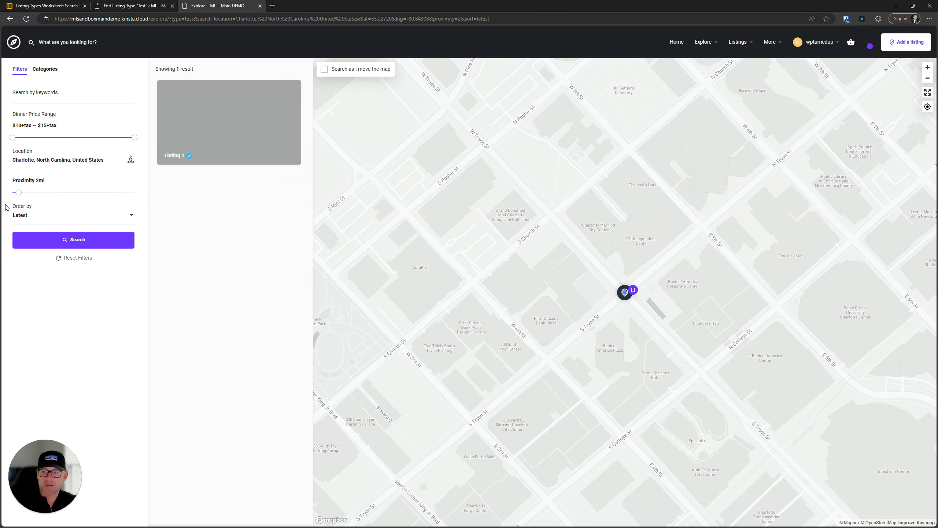
pyautogui.moveTo(18, 192); pyautogui.dragTo(8, 192)
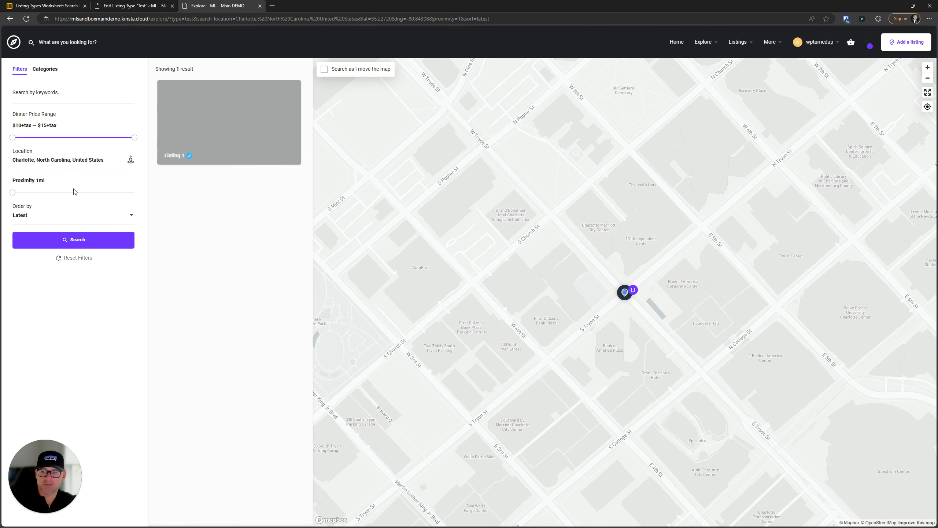
# Review the Proximity filter's minimum value and test its slider on the Explore page at 20 mi.
pyautogui.click(112, 5)
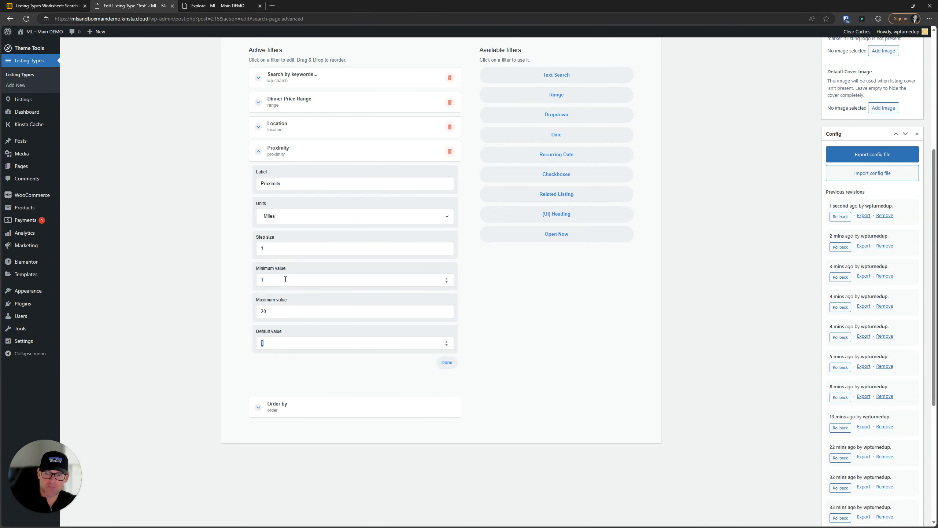
pyautogui.moveTo(285, 279); pyautogui.dragTo(237, 279)
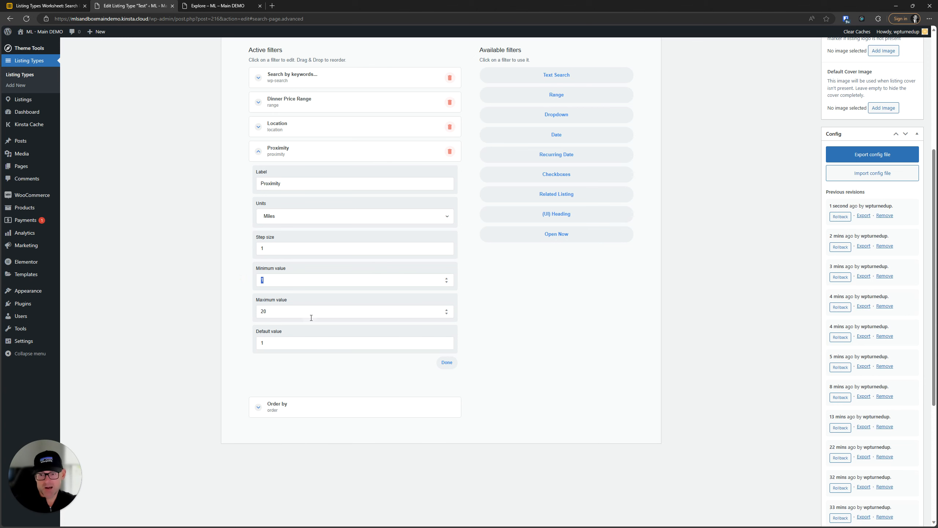
pyautogui.click(218, 5)
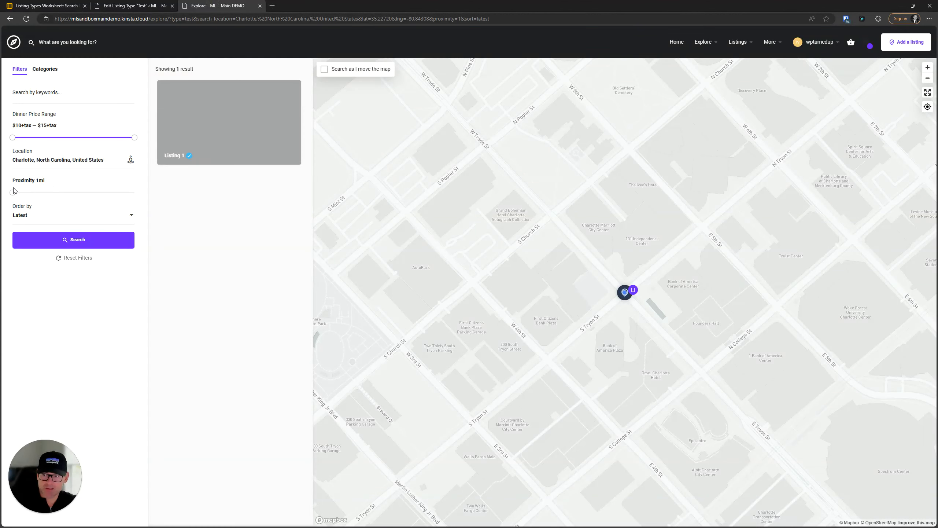
pyautogui.moveTo(13, 194); pyautogui.dragTo(152, 191)
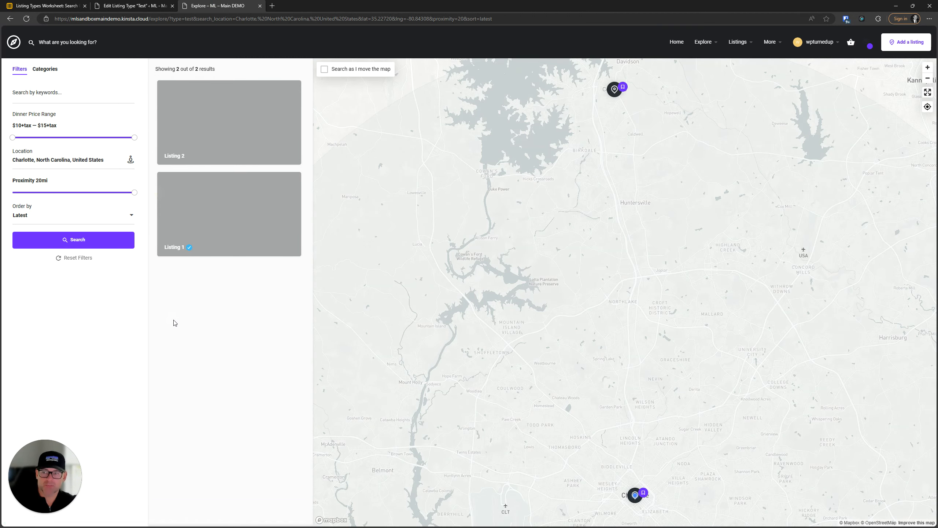
# Add a Dropdown filter to the Test listing type's advanced search form, place it between Proximity and Order by, and open its settings.
pyautogui.click(140, 5)
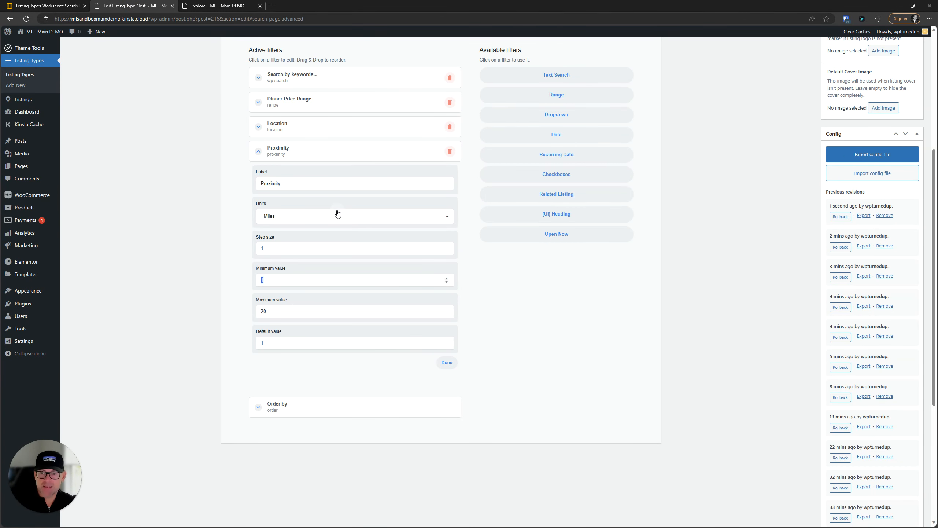
pyautogui.click(310, 160)
pyautogui.scroll(2, 334, 200)
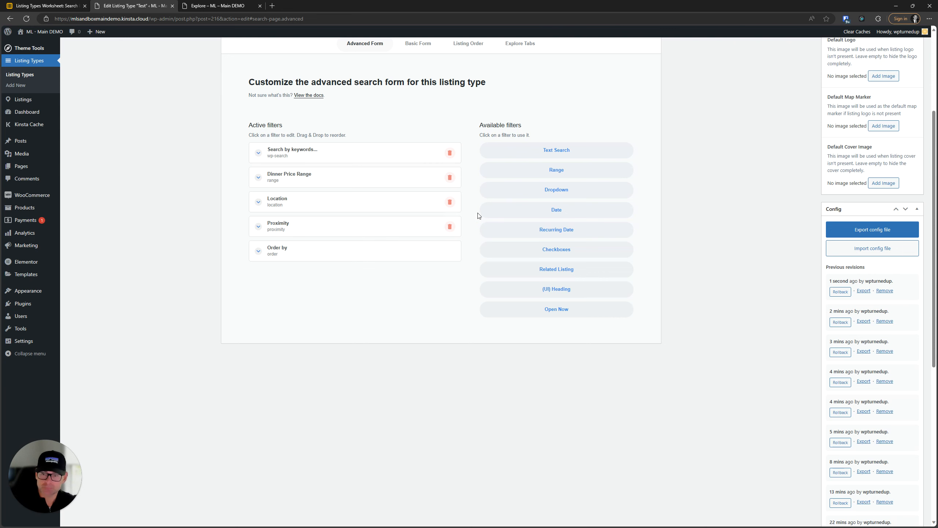
pyautogui.click(557, 190)
pyautogui.moveTo(313, 283); pyautogui.dragTo(310, 250)
pyautogui.click(312, 251)
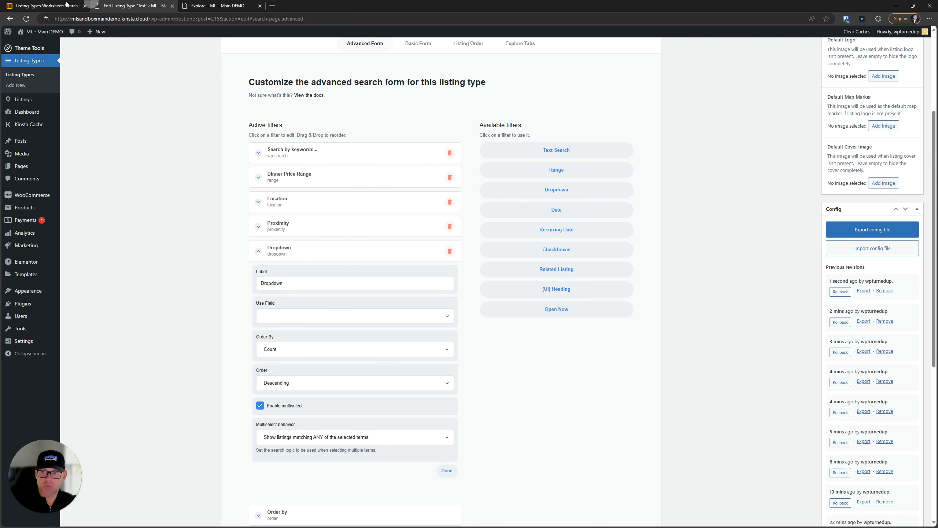
# Switch to the Listing Types Worksheet and search for "drop" to bring the Dropdown columns into view.
pyautogui.click(55, 6)
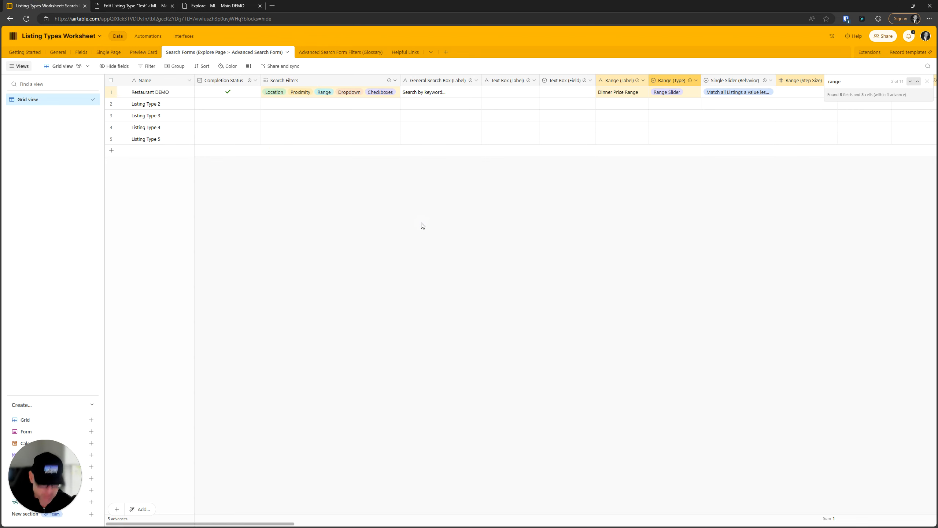
pyautogui.hotkey('ctrl', 'a')
pyautogui.write('d')
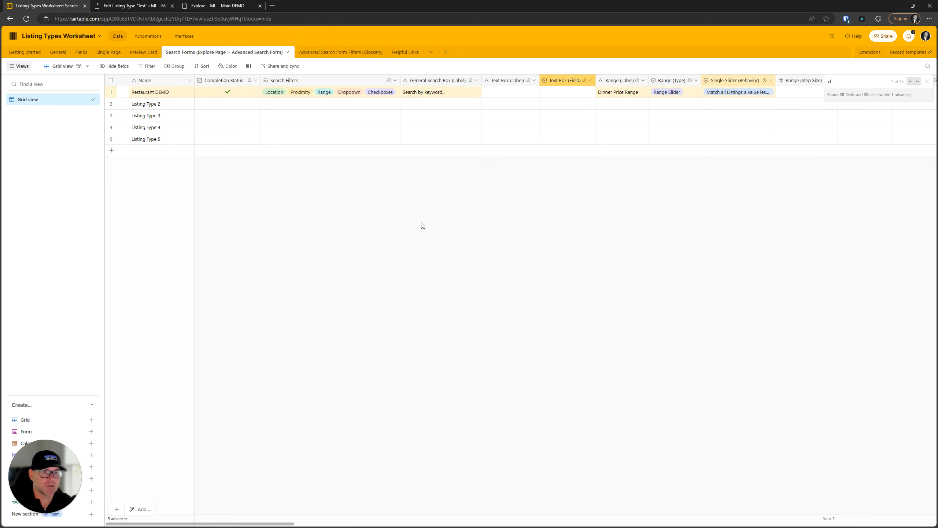
pyautogui.write('rop')
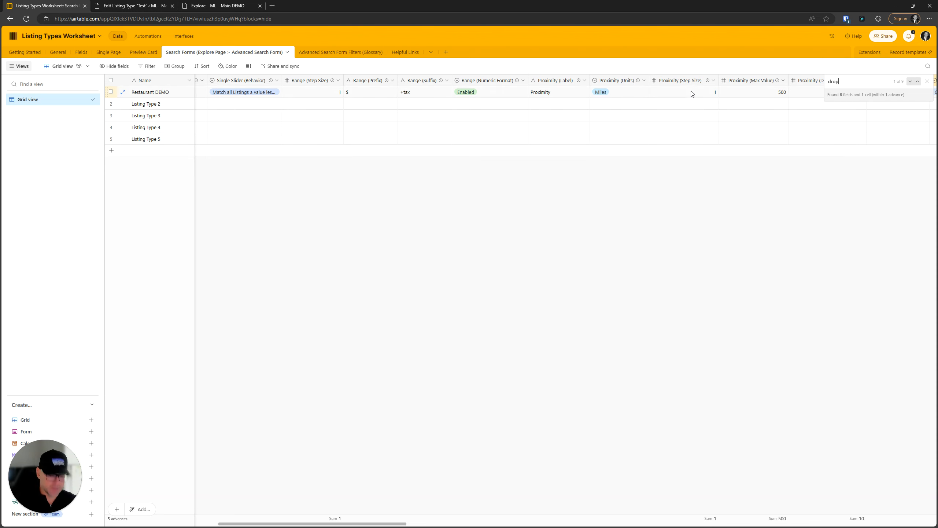
pyautogui.press('Return')
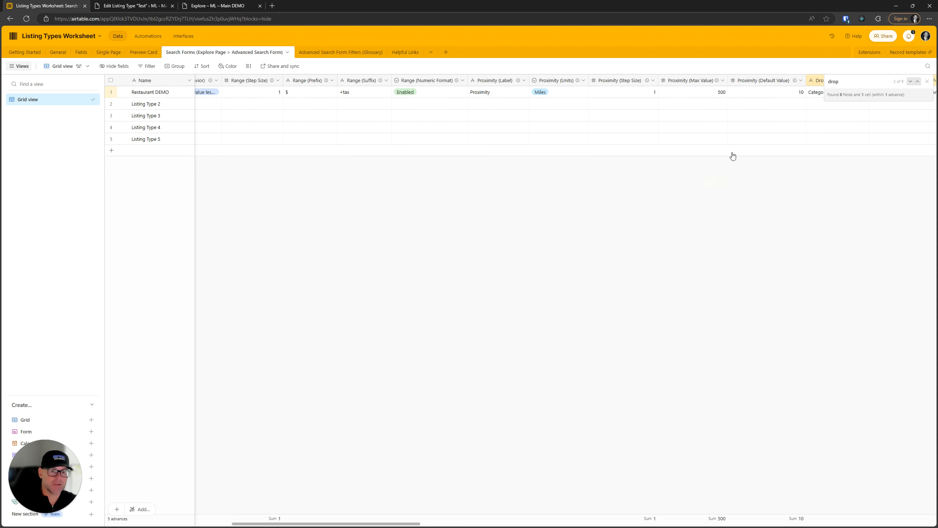
pyautogui.click(926, 81)
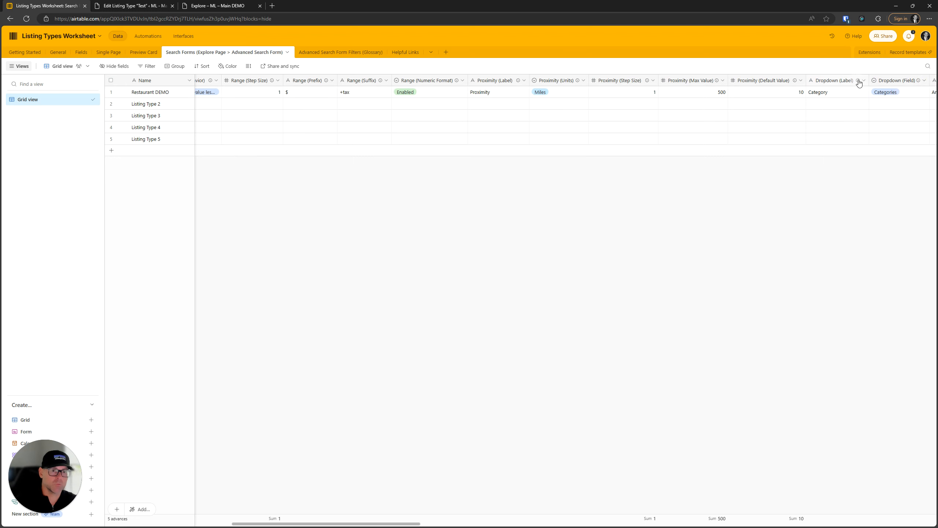
pyautogui.moveTo(410, 524); pyautogui.dragTo(510, 516)
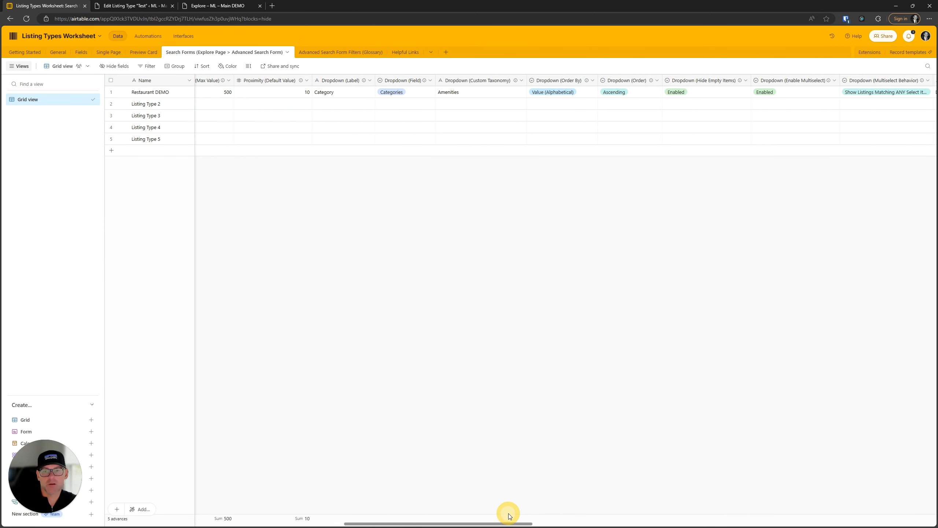
# Read the worksheet descriptions of the Dropdown (Custom Taxonomy), Dropdown (Order By) and Dropdown (Order) columns.
pyautogui.click(515, 82)
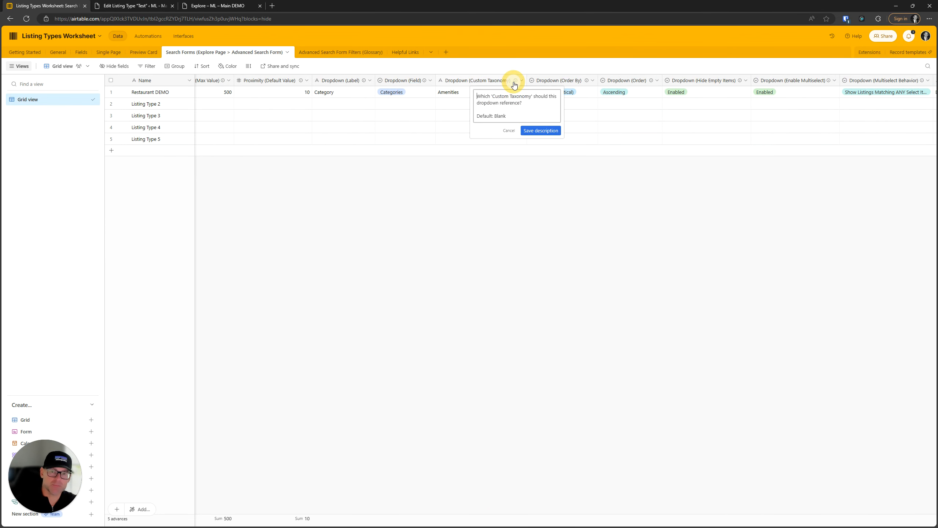
pyautogui.click(586, 81)
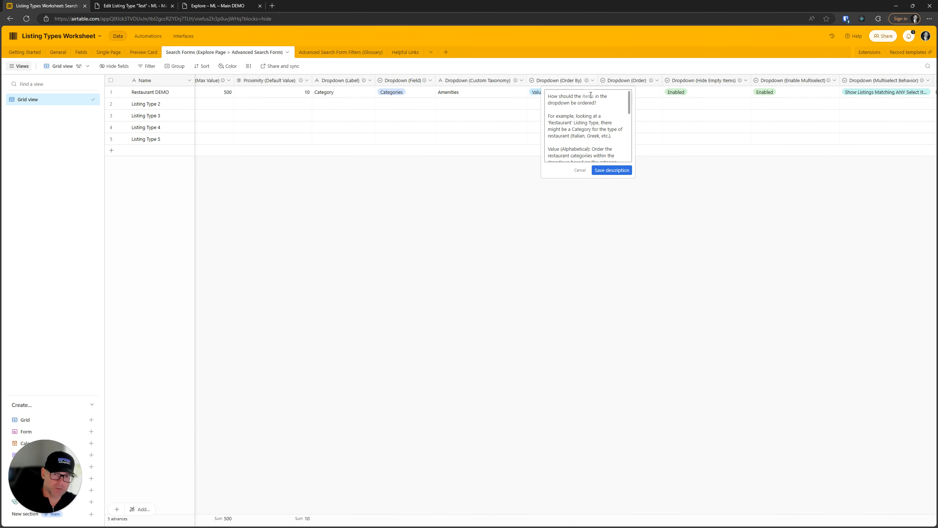
pyautogui.scroll(-3, 609, 124)
pyautogui.scroll(-3, 610, 123)
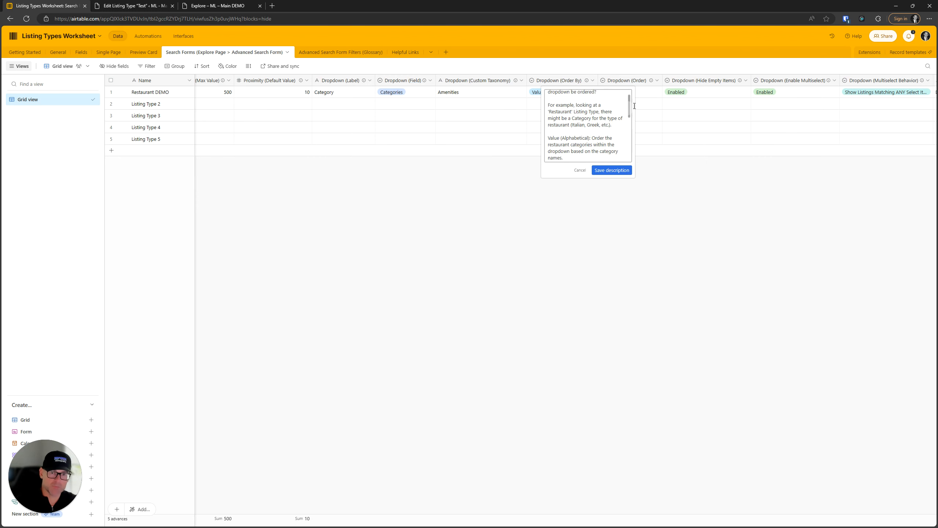
pyautogui.click(651, 80)
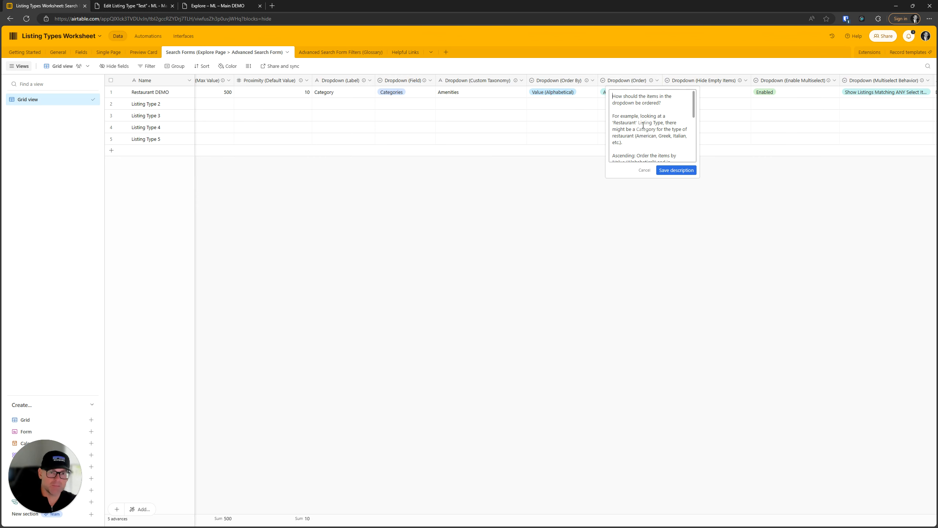
pyautogui.scroll(-2, 644, 126)
pyautogui.scroll(2, 647, 125)
pyautogui.click(793, 243)
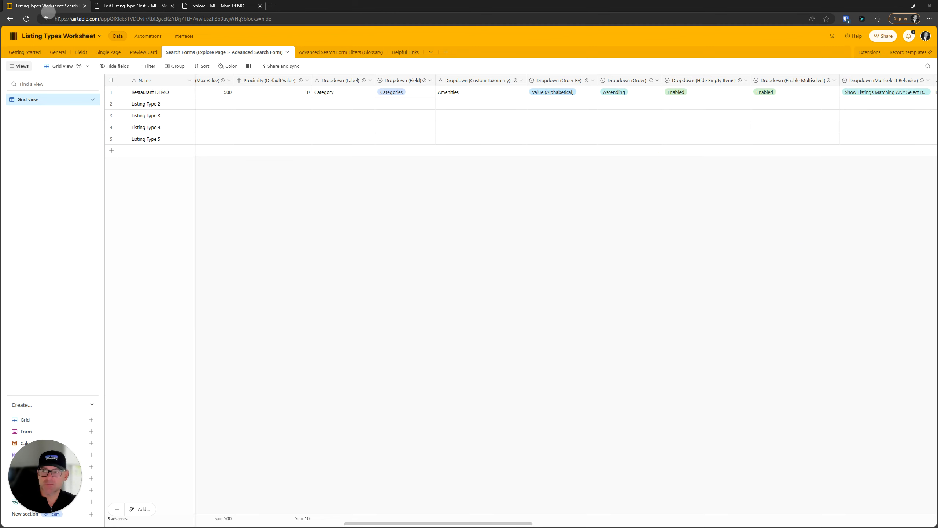
# View the list of categories on the Explore page and return to its filters.
pyautogui.click(218, 5)
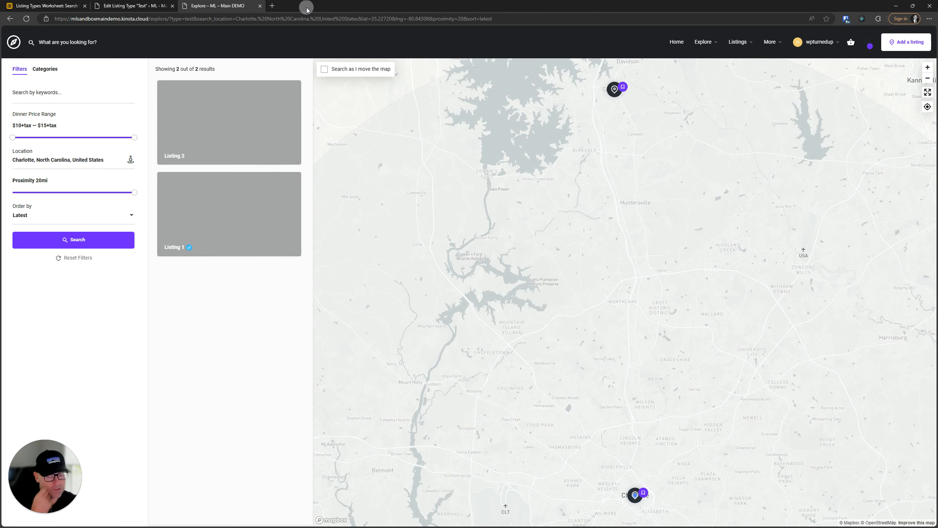
pyautogui.click(124, 4)
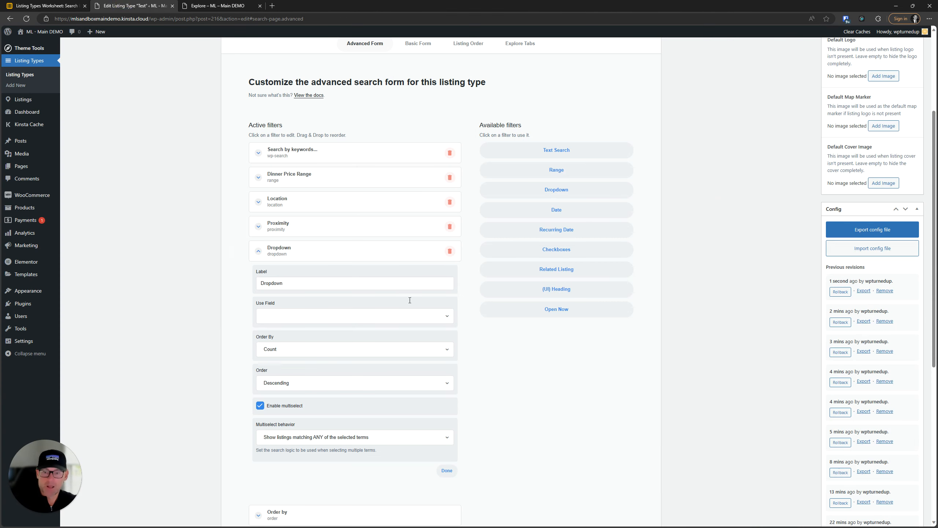
pyautogui.doubleClick(333, 282)
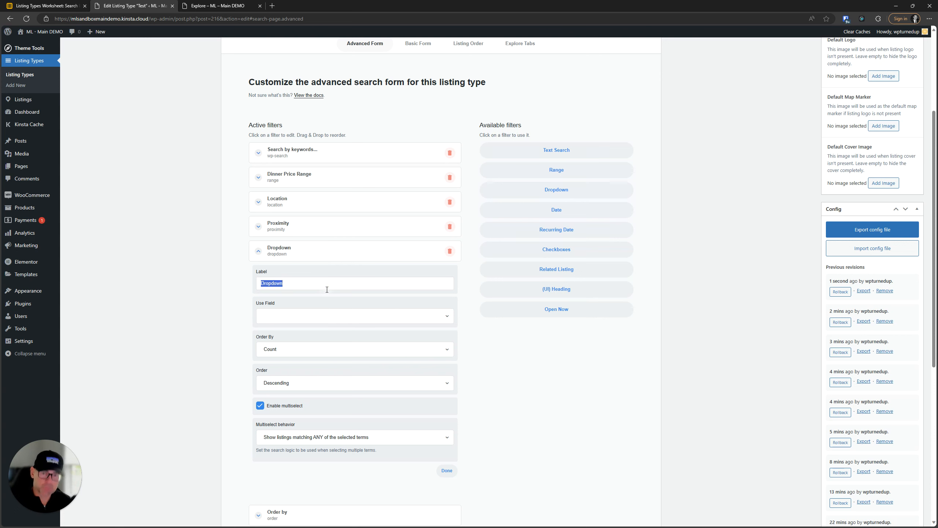
pyautogui.click(218, 5)
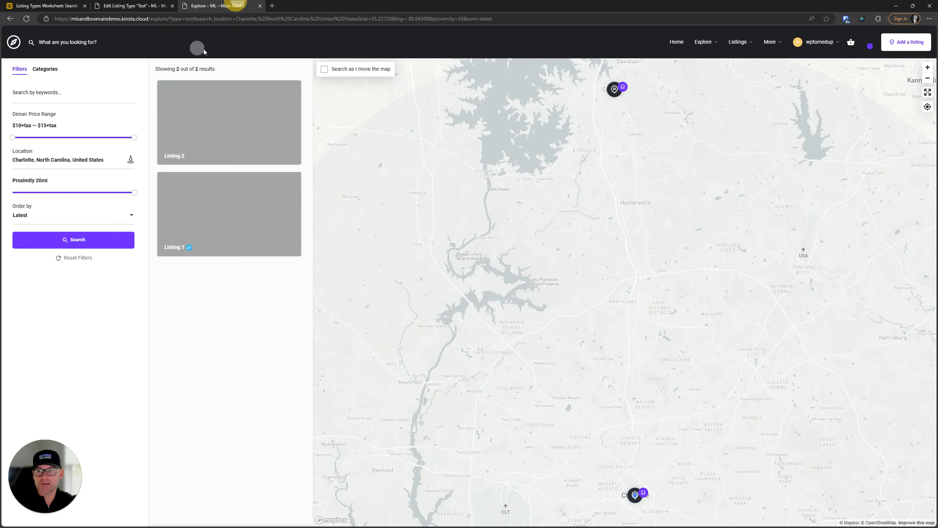
pyautogui.click(36, 72)
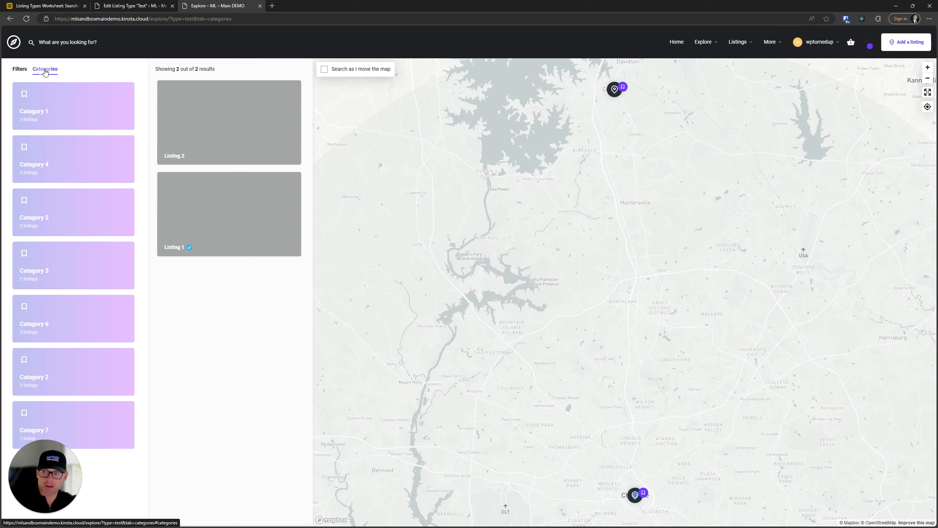
pyautogui.click(20, 69)
# Label the new Dropdown filter Categories and set it to use the Category field.
pyautogui.click(132, 5)
pyautogui.doubleClick(299, 282)
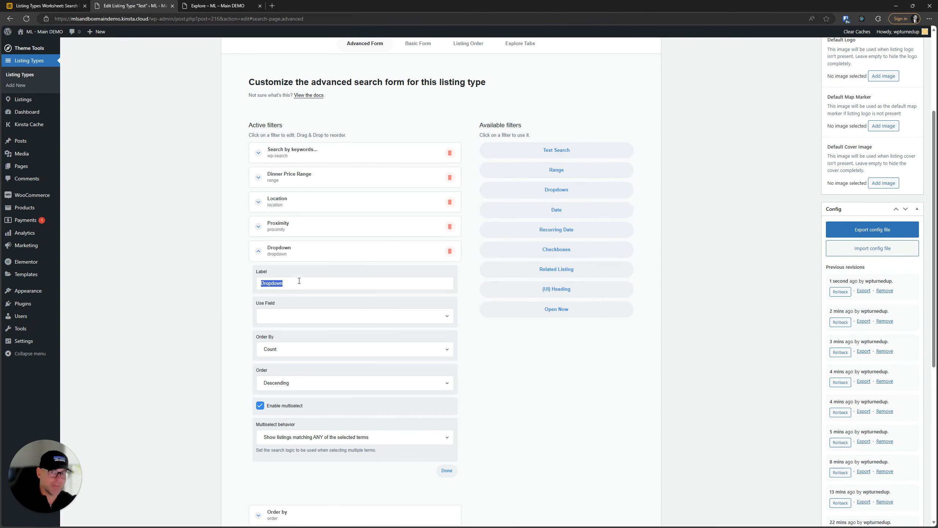
pyautogui.write('Categories')
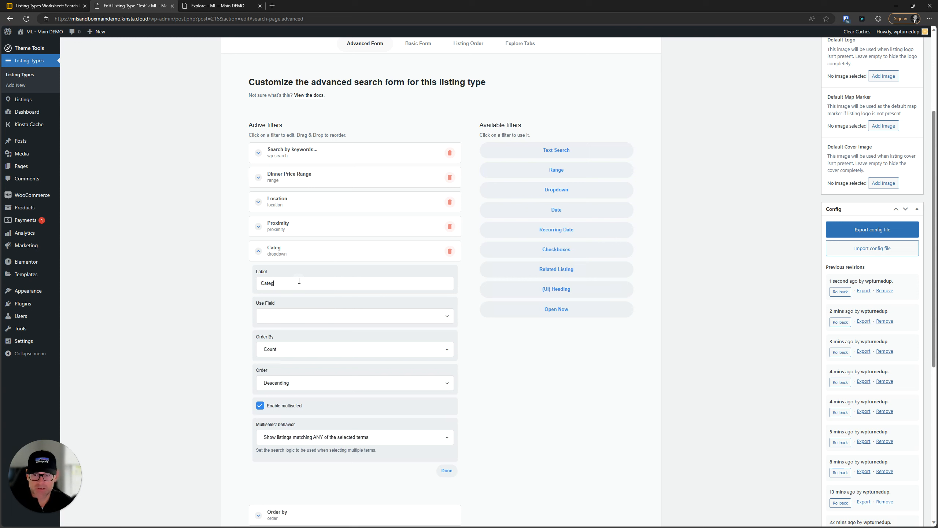
pyautogui.click(331, 317)
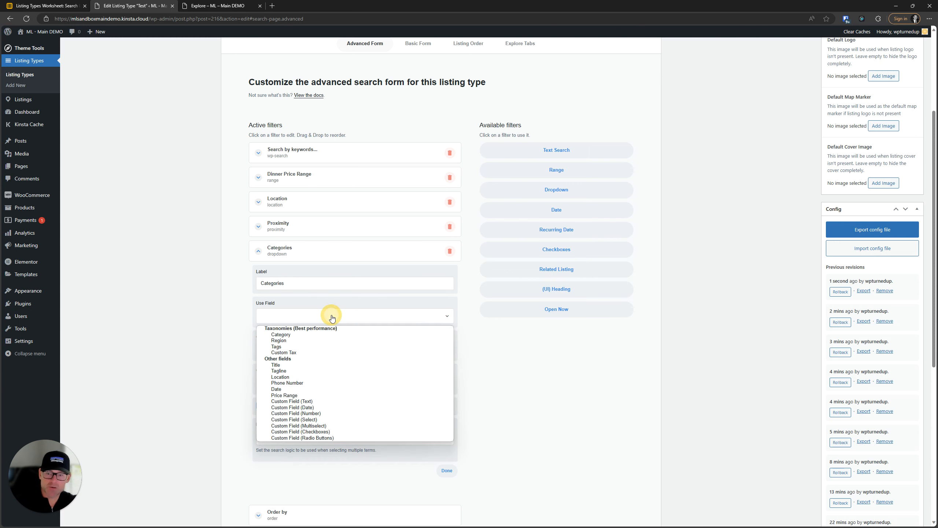
pyautogui.click(294, 337)
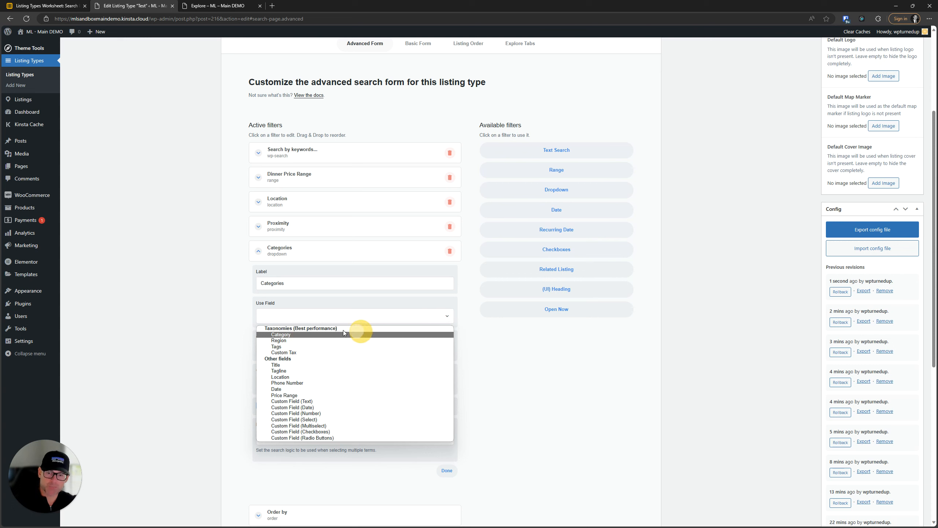
pyautogui.click(289, 335)
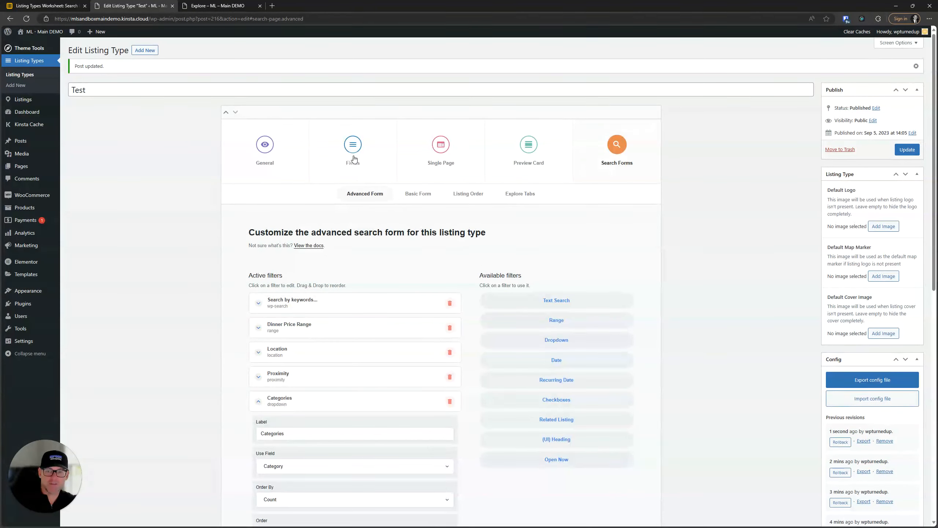
# Look through the Test listing type's fields to find its custom choice fields.
pyautogui.click(353, 153)
pyautogui.scroll(-6, 362, 237)
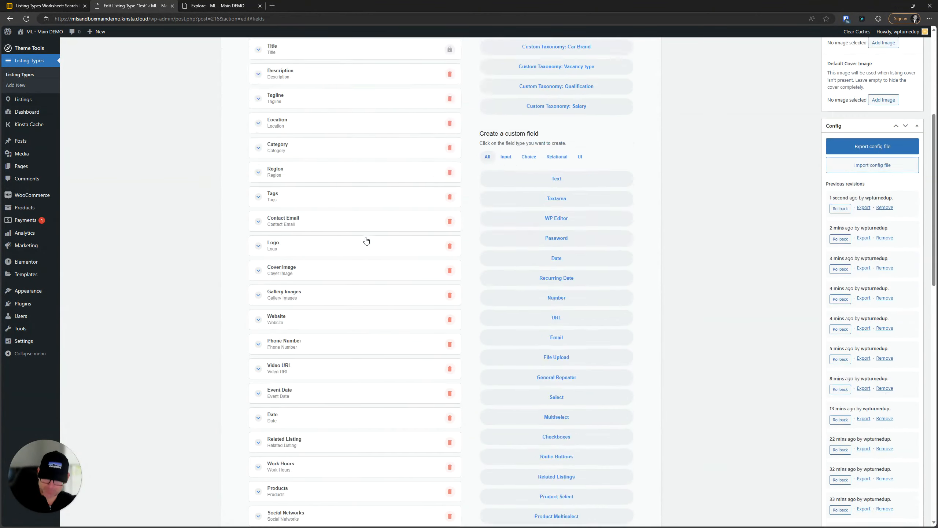
pyautogui.scroll(2, 377, 239)
pyautogui.scroll(-8, 384, 240)
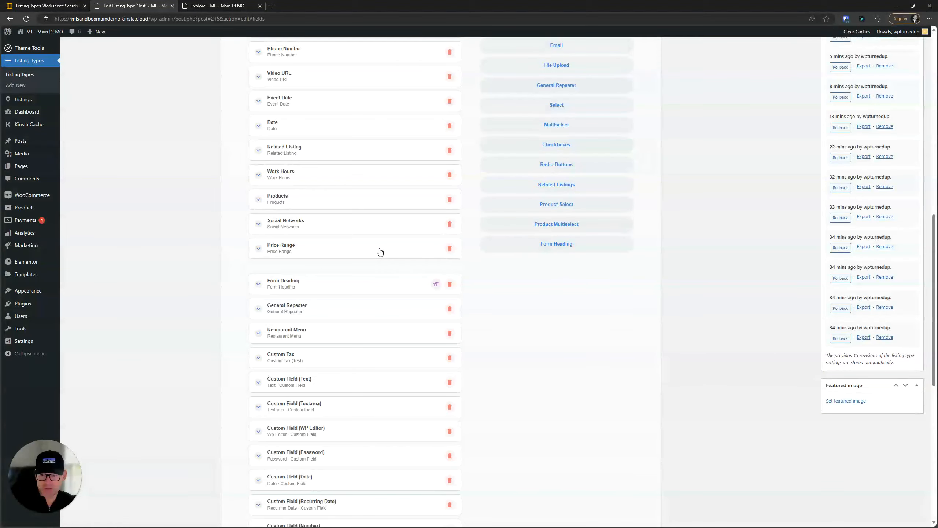
pyautogui.scroll(-6, 370, 321)
pyautogui.scroll(-4, 415, 347)
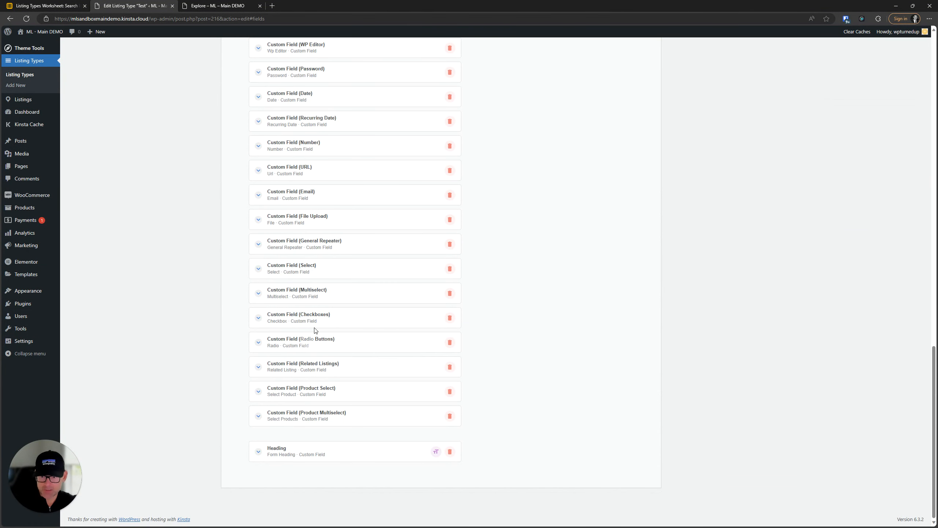
# Examine the option list of the Custom Field (Checkboxes) field and close its settings.
pyautogui.click(323, 320)
pyautogui.scroll(-5, 265, 309)
pyautogui.scroll(10, 361, 340)
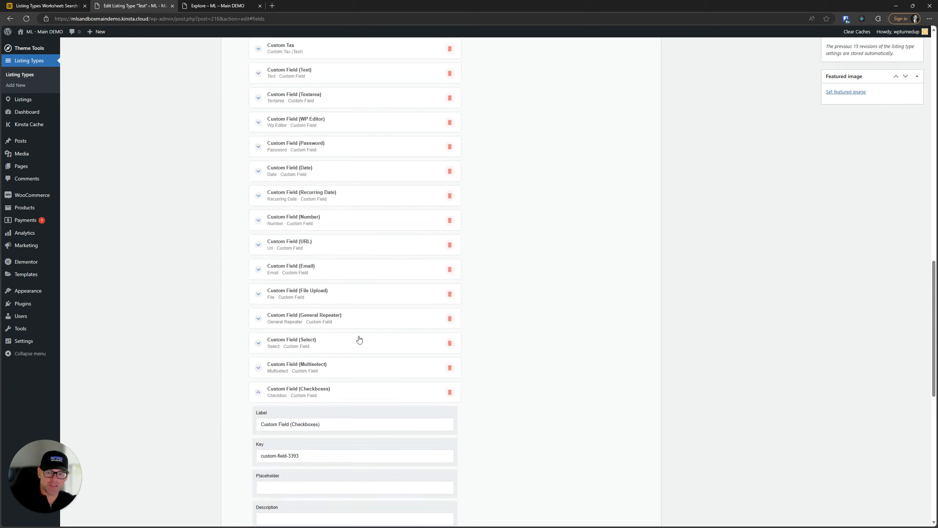
pyautogui.scroll(-10, 319, 370)
pyautogui.click(281, 325)
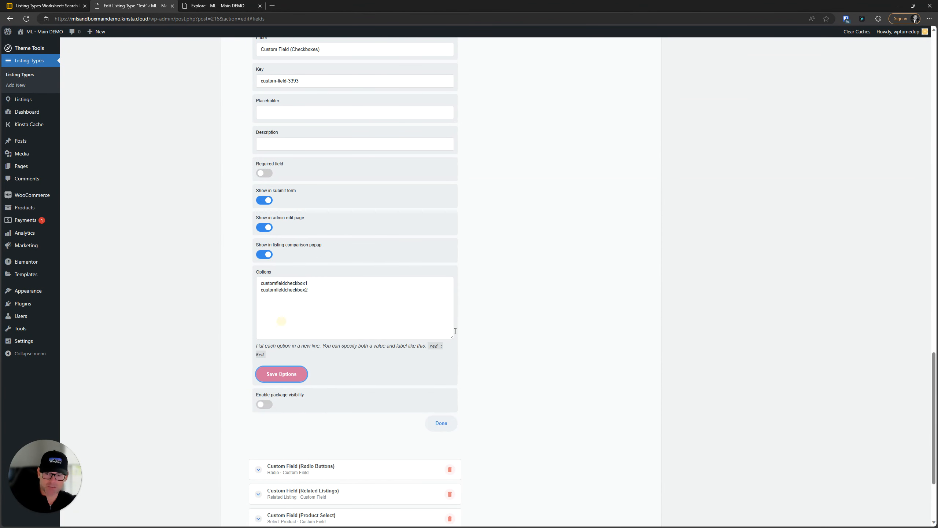
pyautogui.click(290, 371)
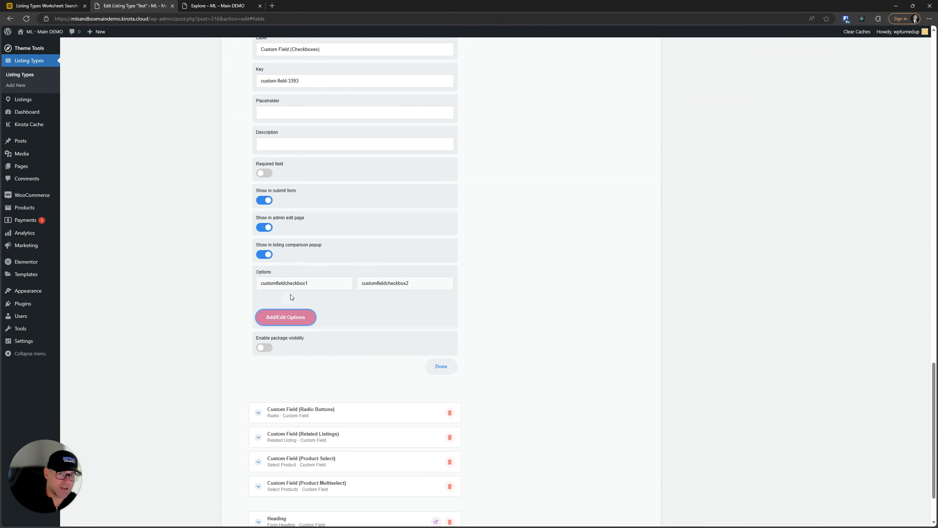
pyautogui.scroll(2, 291, 296)
pyautogui.scroll(8, 292, 296)
pyautogui.click(314, 393)
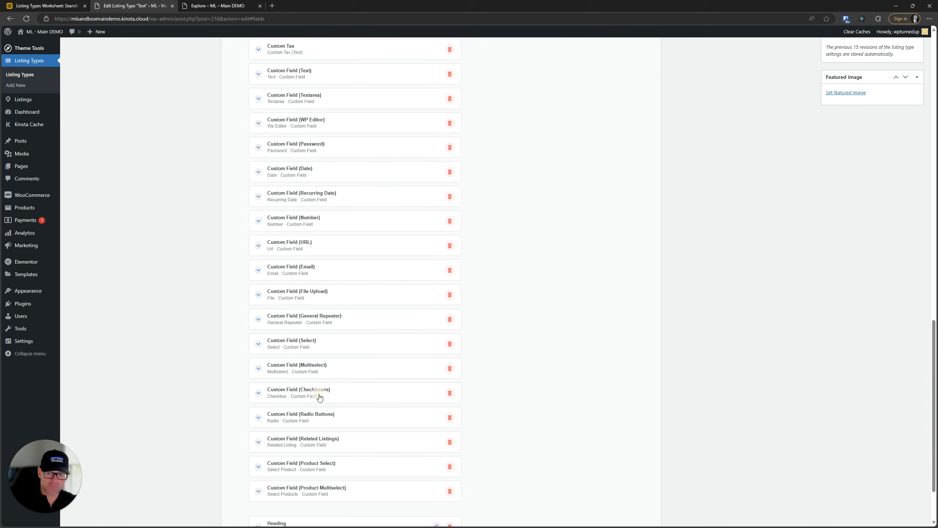
# Reopen the Categories filter in the advanced search form and examine the fields it can use, keeping Category.
pyautogui.scroll(15, 247, 122)
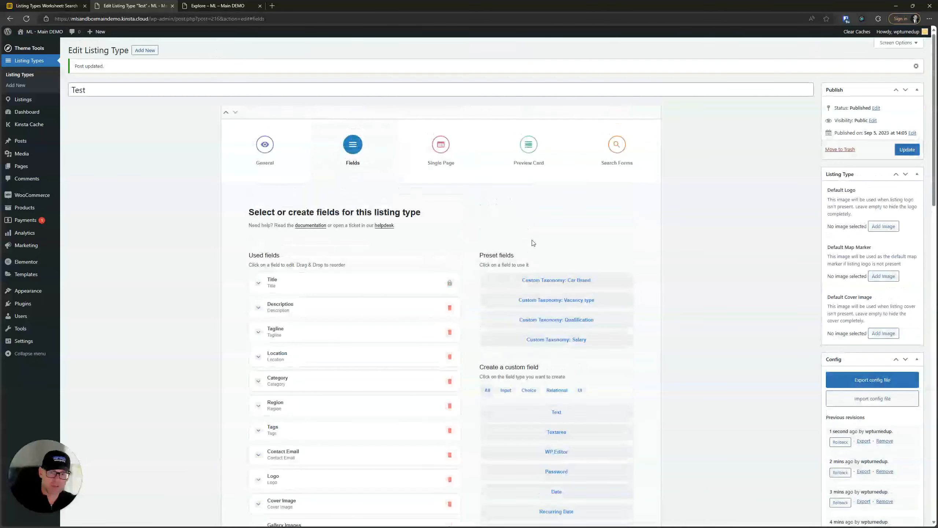
pyautogui.click(608, 152)
pyautogui.scroll(-2, 363, 291)
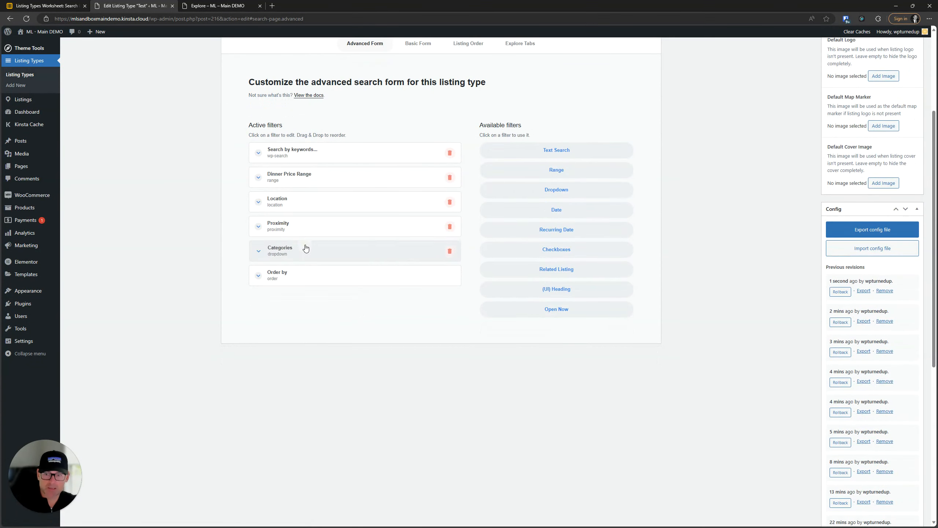
pyautogui.click(303, 249)
pyautogui.click(314, 318)
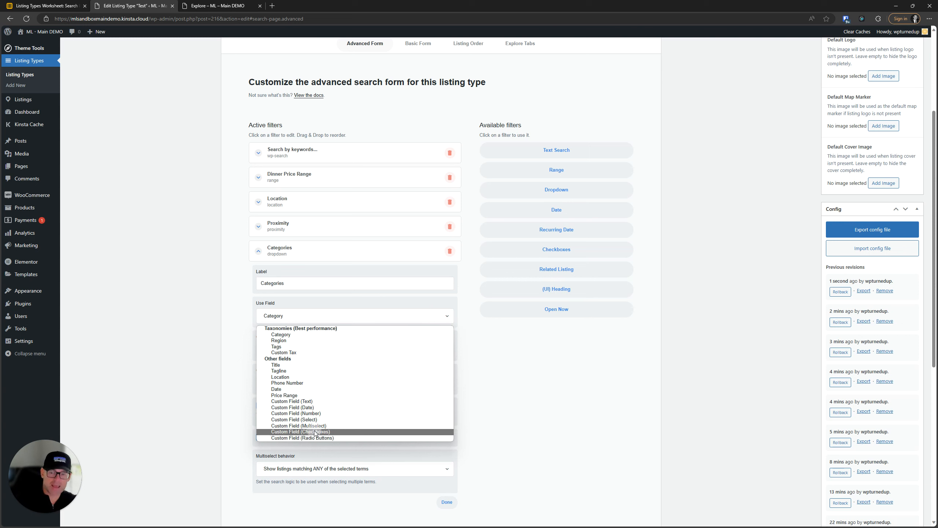
pyautogui.click(288, 337)
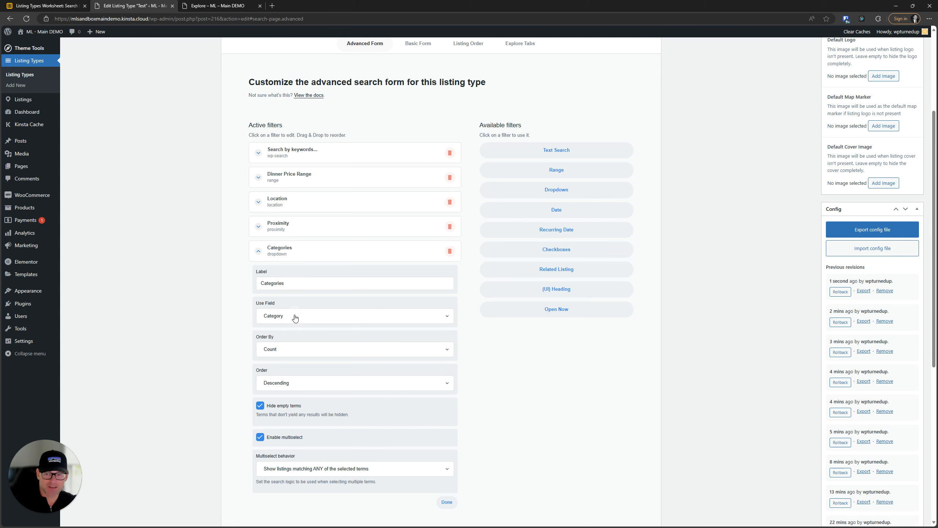
# Examine the sorting choices offered by the Categories filter's Order By and Order settings.
pyautogui.click(297, 347)
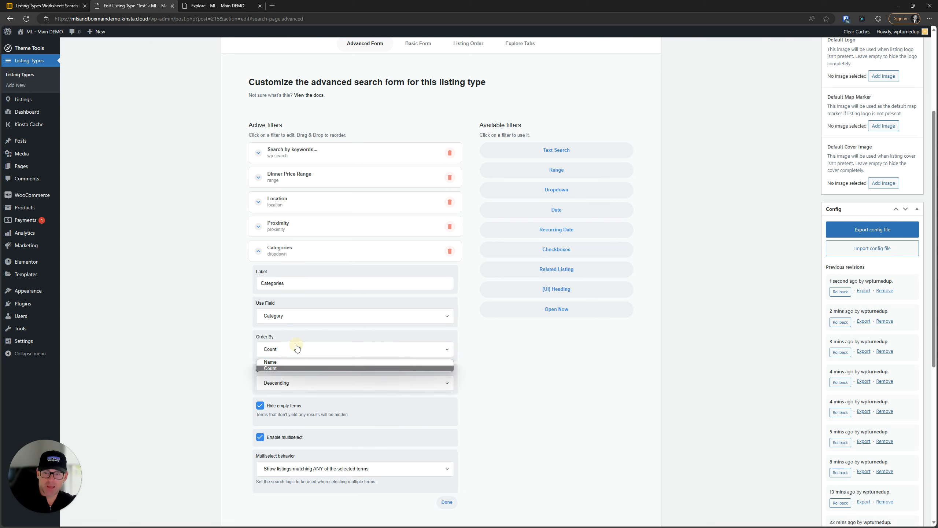
pyautogui.click(297, 348)
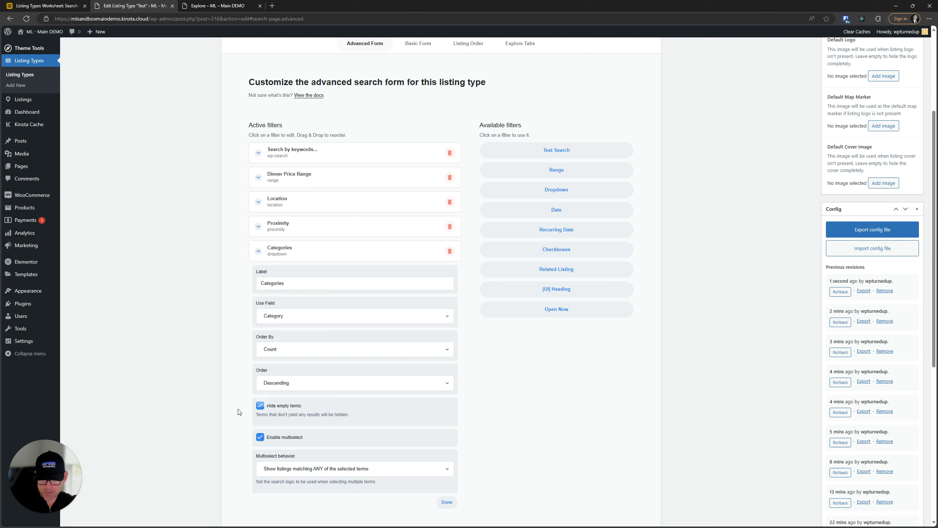
pyautogui.scroll(-2, 320, 380)
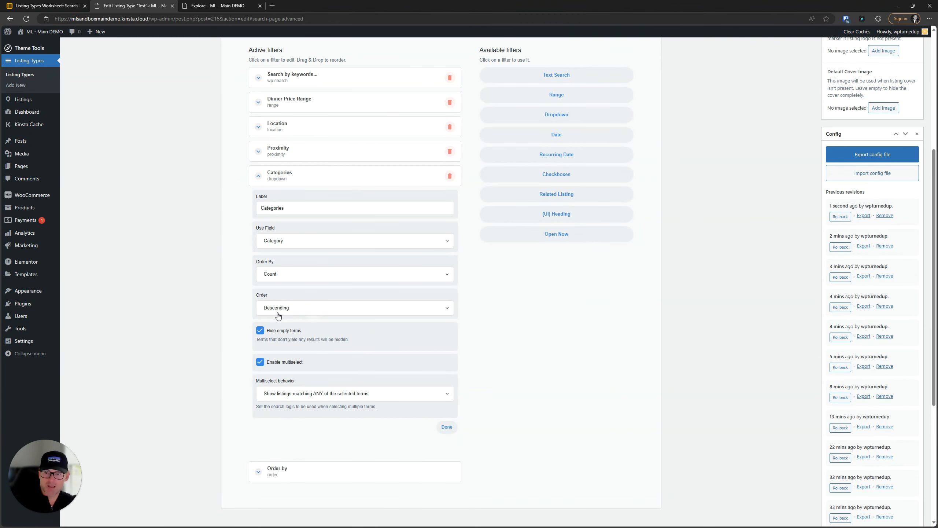
pyautogui.click(298, 310)
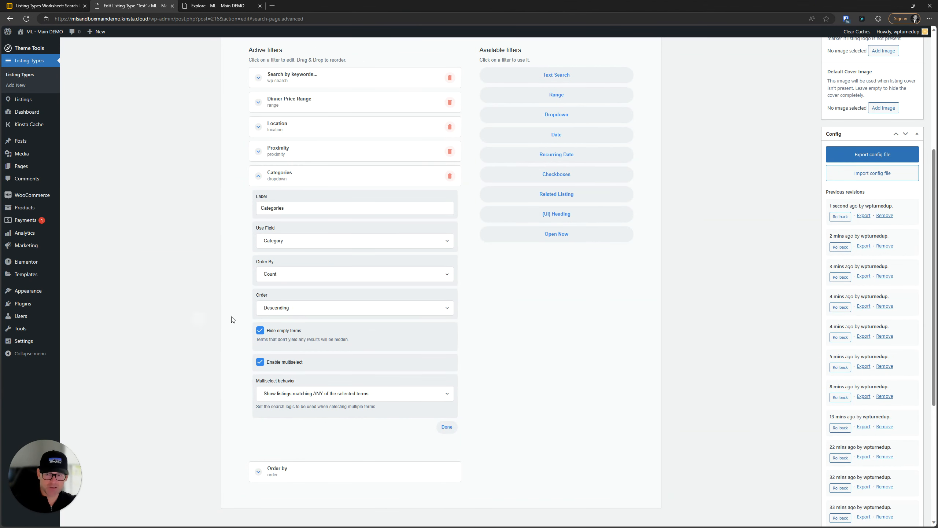
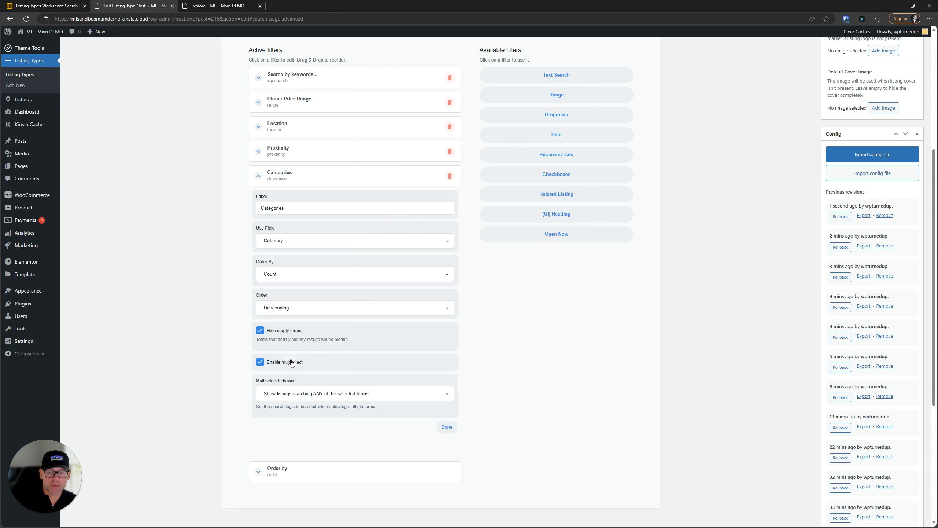
# Examine the Categories filter's Enable multiselect option and the choices under Multiselect behavior, keeping the ANY match.
pyautogui.click(291, 362)
pyautogui.click(291, 362)
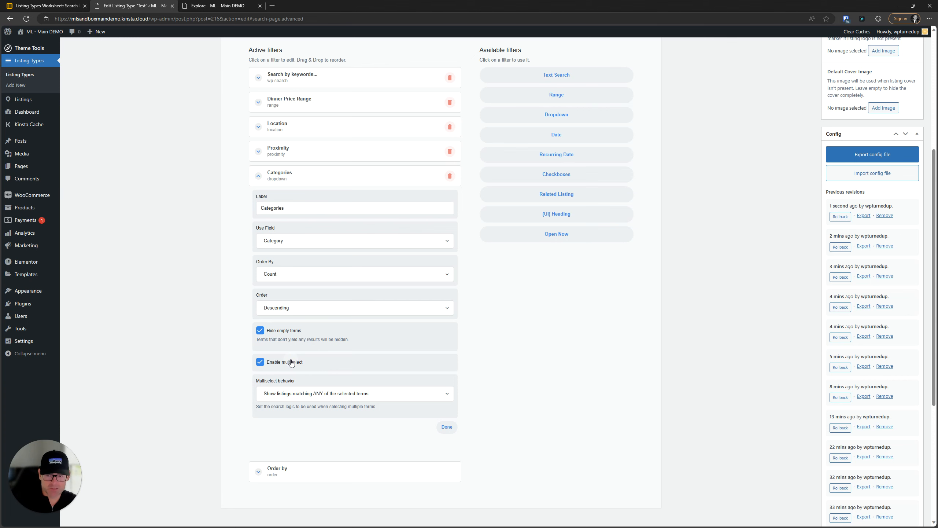
pyautogui.scroll(-2, 279, 297)
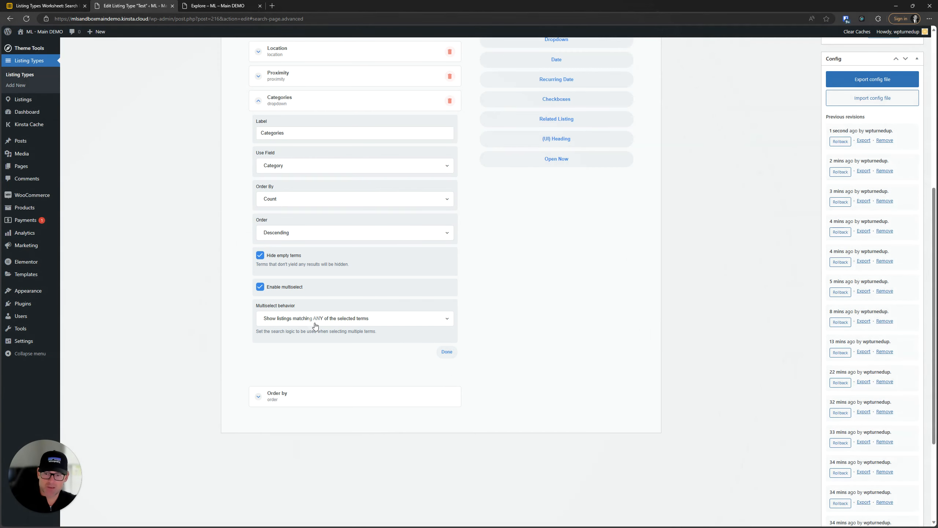
pyautogui.click(315, 325)
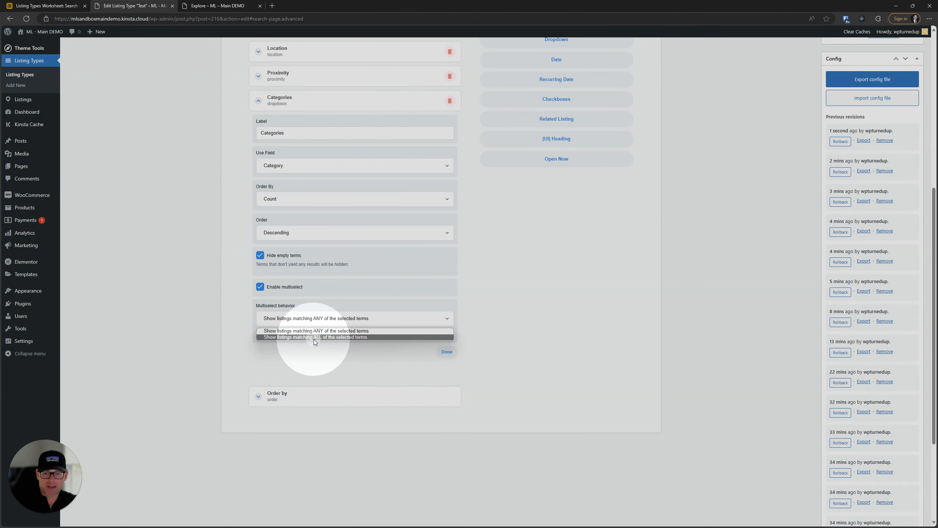
pyautogui.click(342, 337)
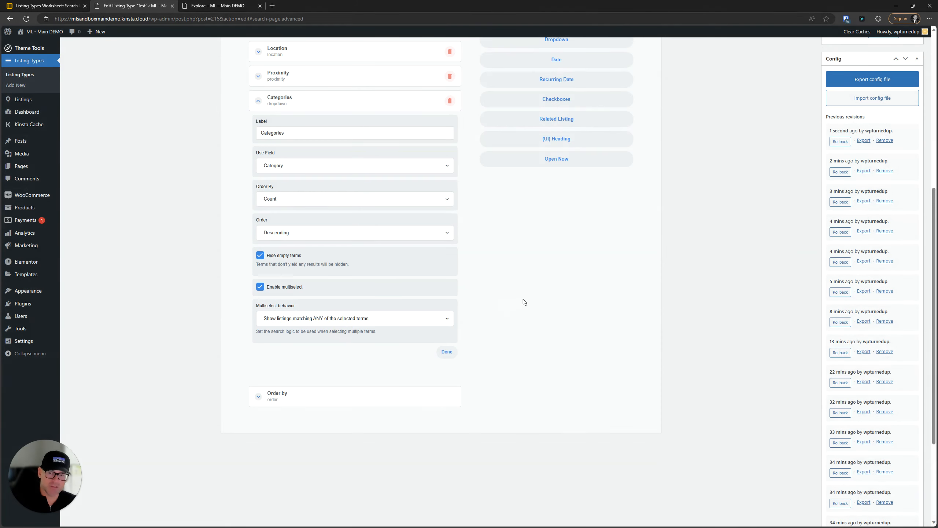
# Review the Categories filter's Label, Use Field, Order By and Order settings once more without changing them.
pyautogui.scroll(6, 522, 300)
pyautogui.scroll(-4, 373, 320)
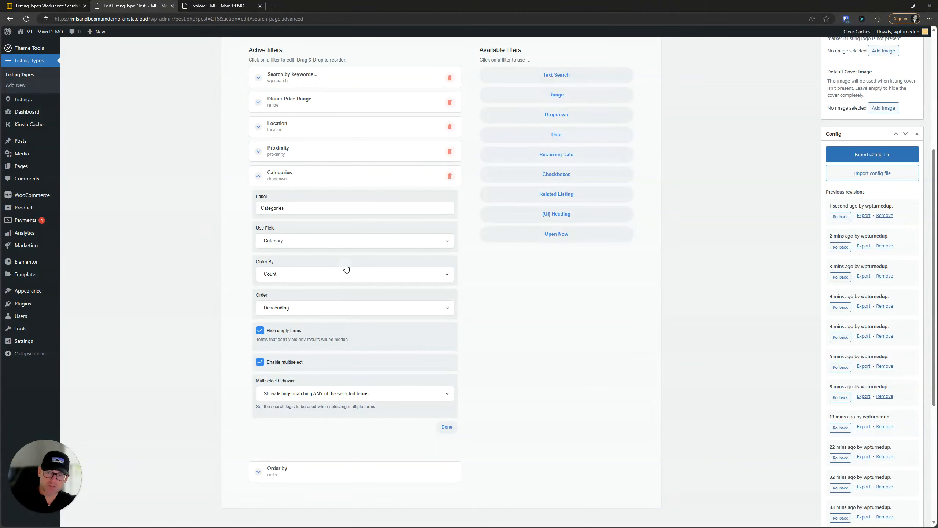
pyautogui.doubleClick(285, 208)
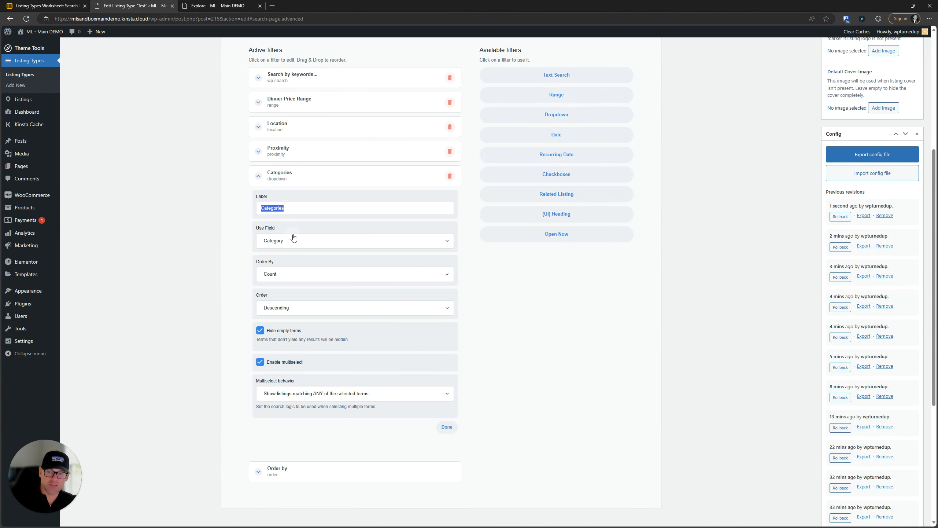
pyautogui.click(296, 240)
pyautogui.click(296, 241)
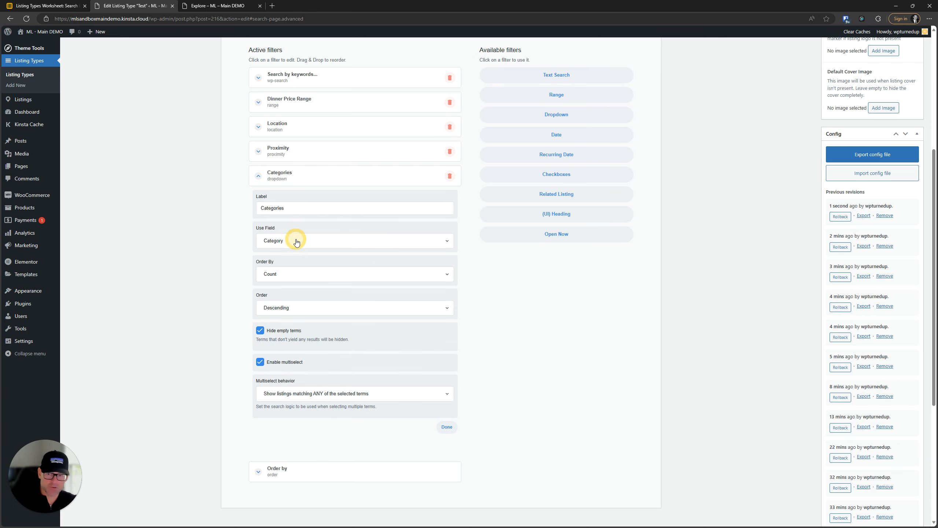
pyautogui.click(287, 274)
pyautogui.click(287, 273)
pyautogui.click(287, 308)
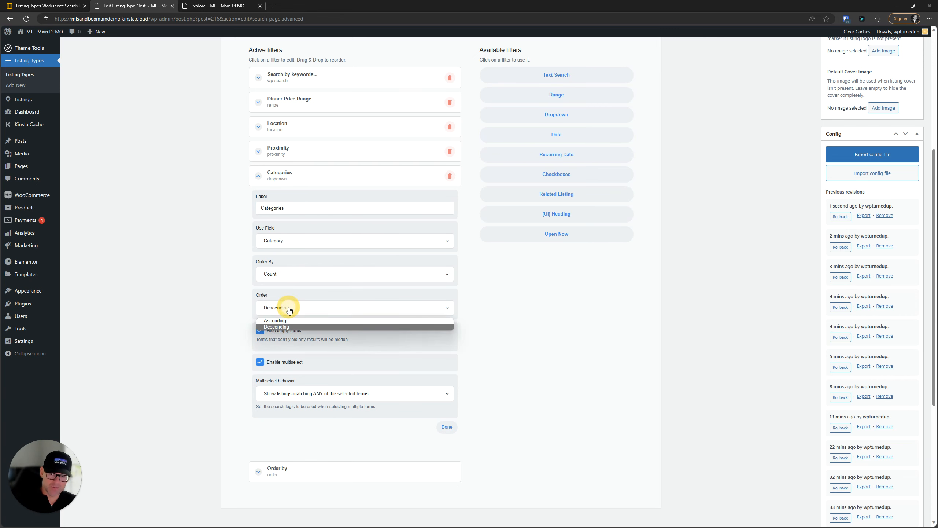
pyautogui.click(287, 308)
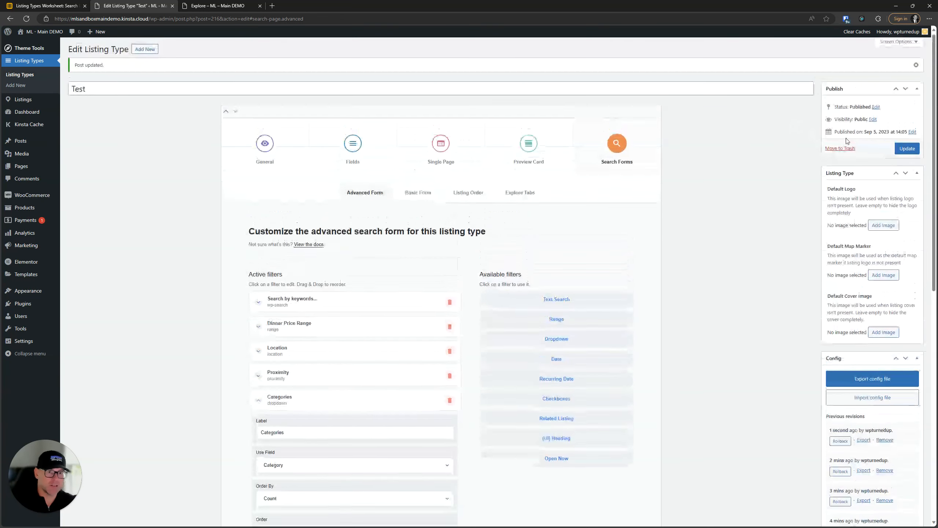
# Save the Test listing type and reload its Explore page.
pyautogui.click(907, 148)
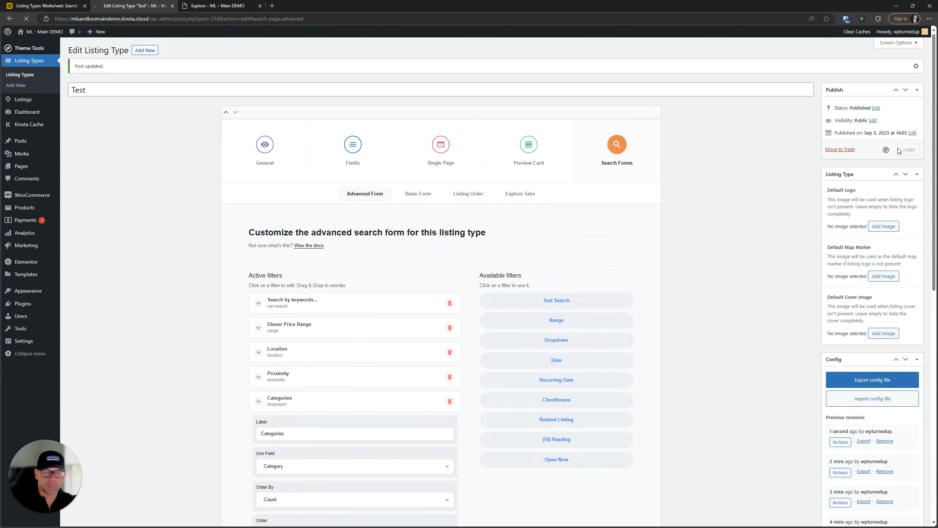
pyautogui.click(225, 6)
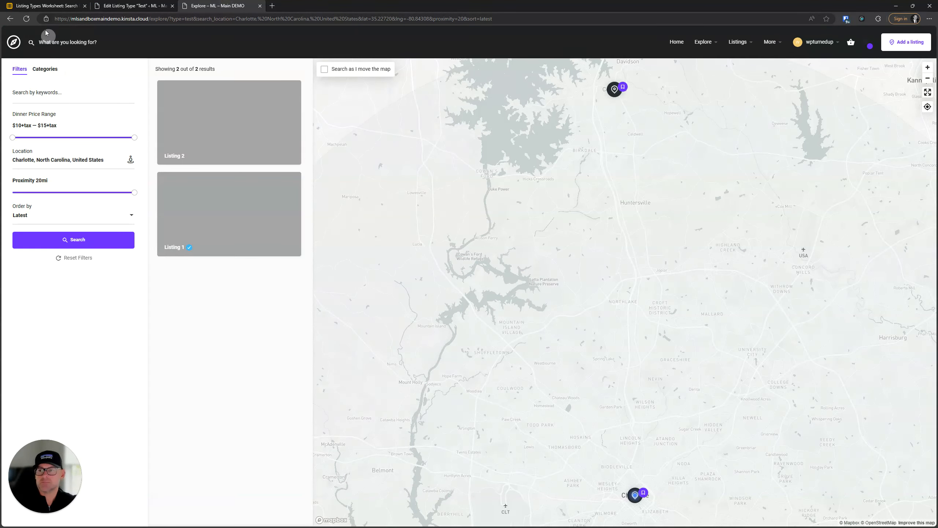
pyautogui.click(27, 18)
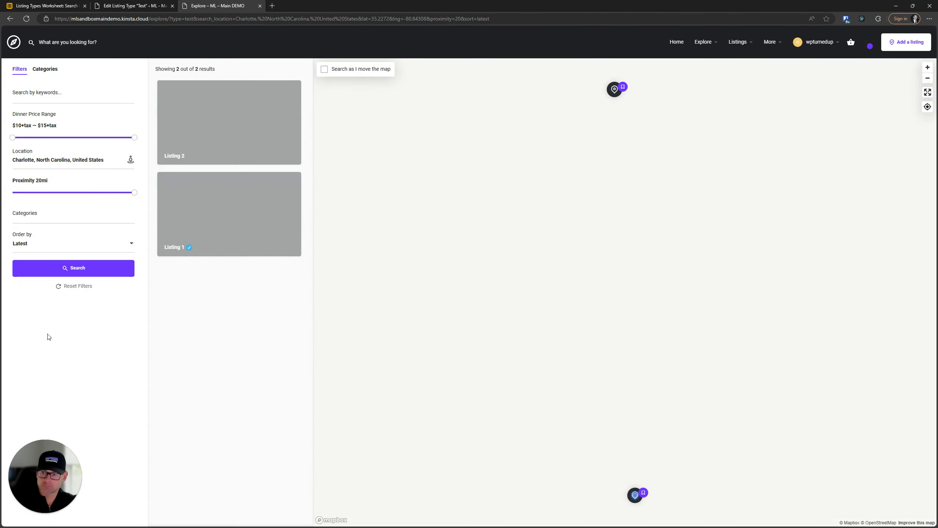
# Reset the Explore page's filters and view the choices in the Categories dropdown.
pyautogui.click(74, 288)
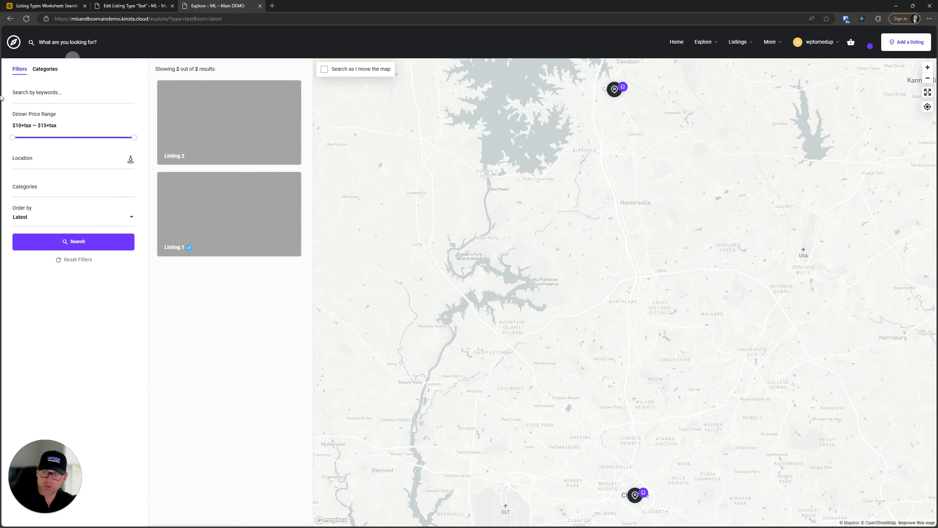
pyautogui.click(48, 187)
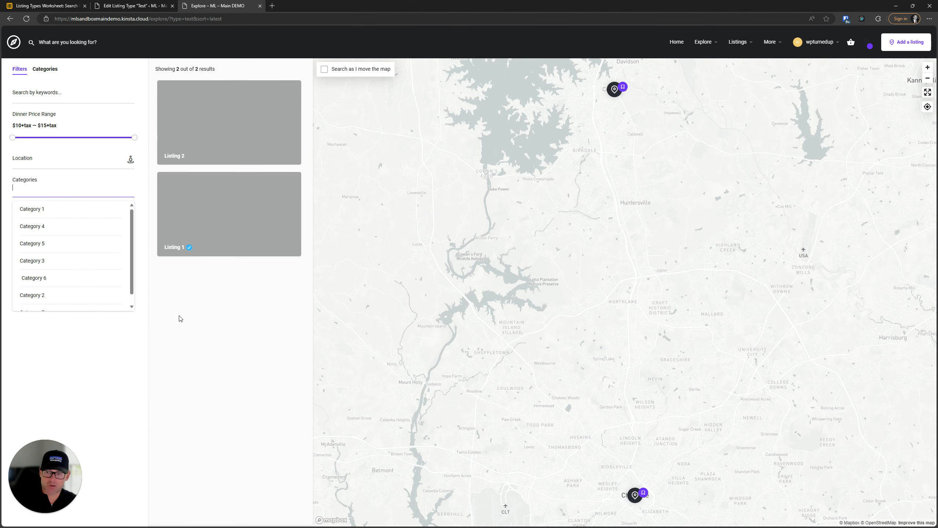
pyautogui.click(176, 352)
# Set the Categories filter's Order By to Name in the advanced search form and save the Test listing type.
pyautogui.click(131, 5)
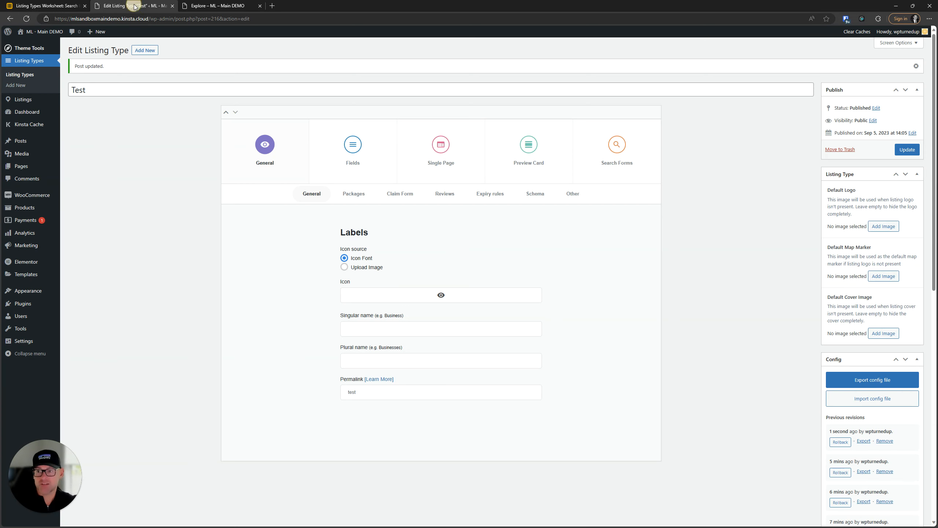
pyautogui.click(607, 148)
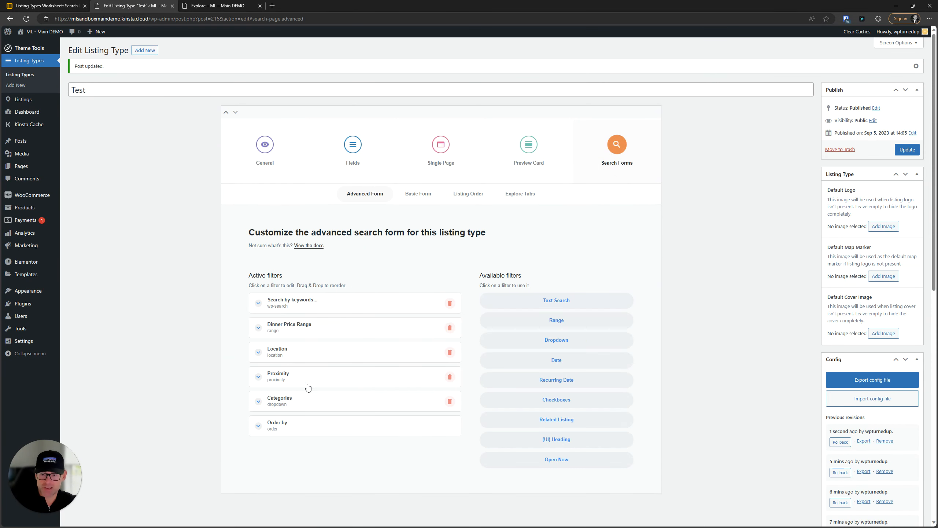
pyautogui.scroll(-4, 286, 355)
pyautogui.click(310, 258)
pyautogui.scroll(-2, 295, 273)
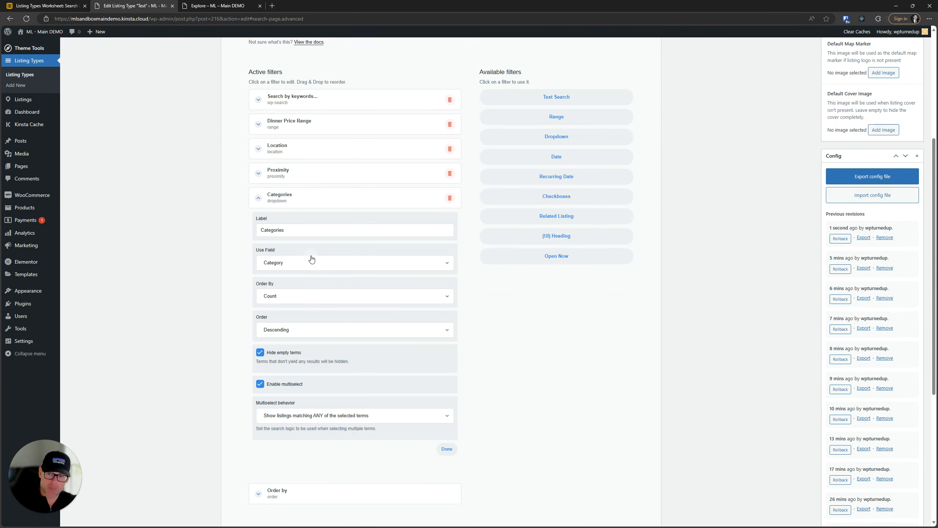
pyautogui.click(291, 275)
pyautogui.click(291, 286)
pyautogui.scroll(6, 853, 115)
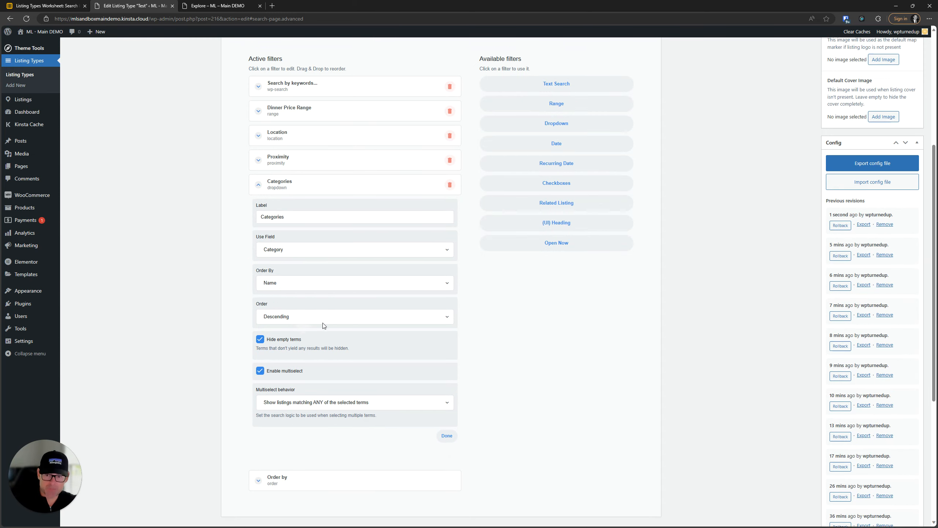
pyautogui.click(907, 149)
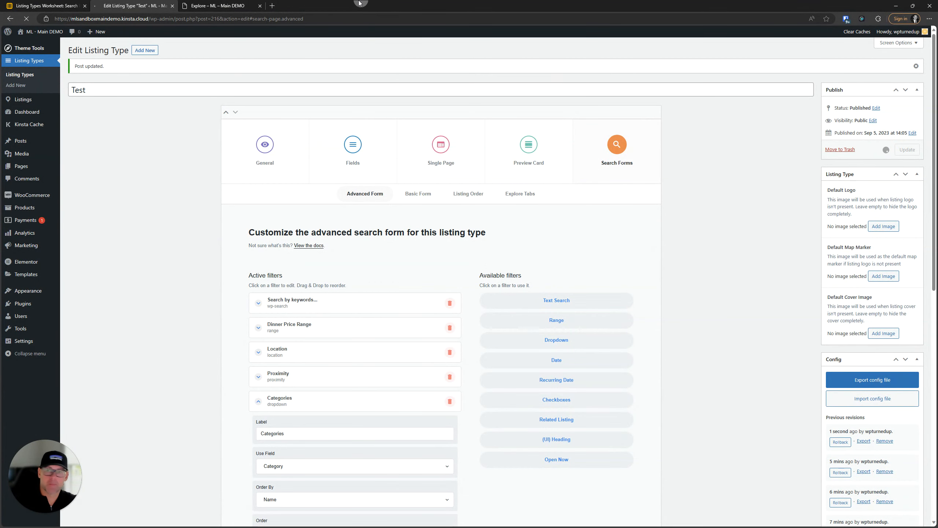
# Reload the Explore page and check how the Categories dropdown sorts its choices by name.
pyautogui.click(208, 5)
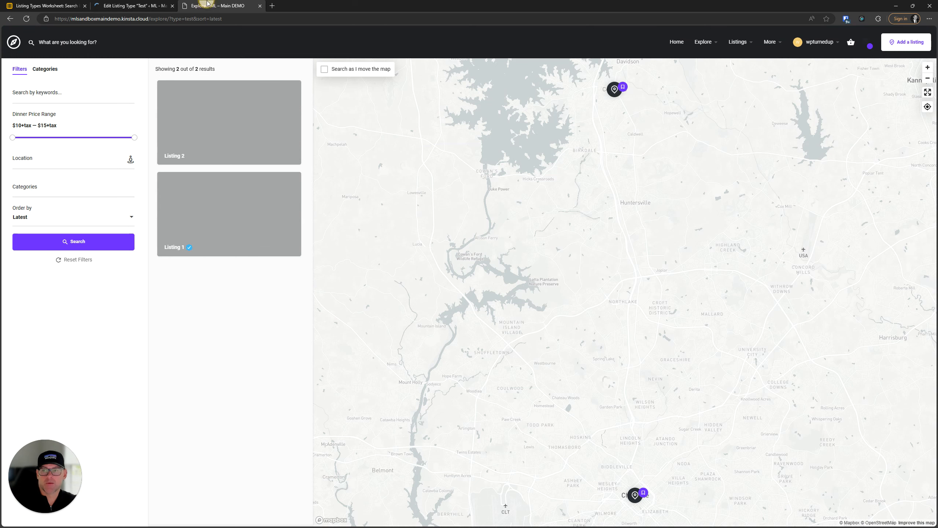
pyautogui.click(27, 18)
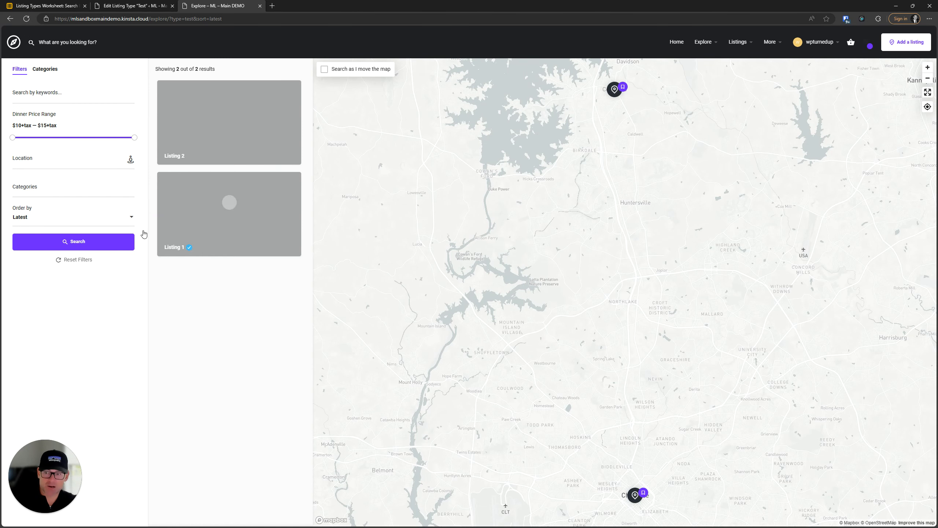
pyautogui.click(61, 186)
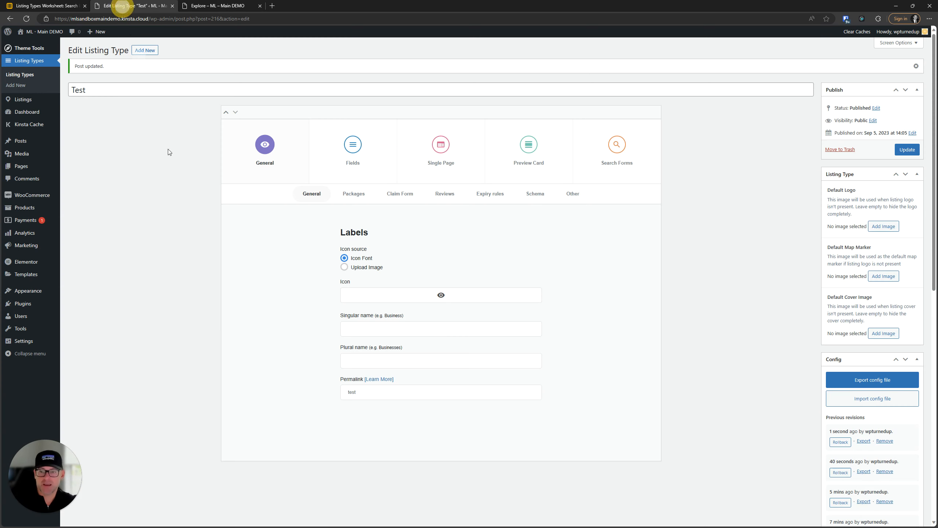
# Set the Categories filter's Order to Ascending and save the Test listing type.
pyautogui.click(616, 155)
pyautogui.click(321, 400)
pyautogui.scroll(-6, 321, 370)
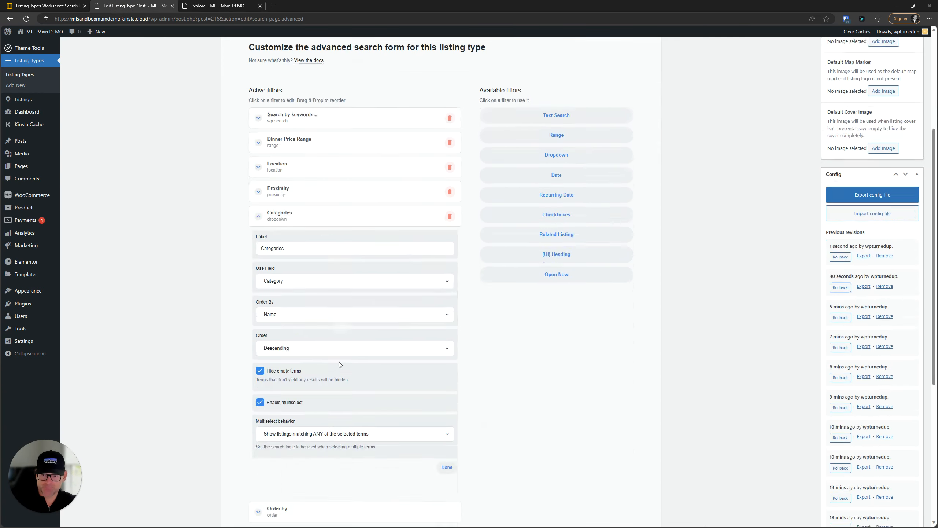
pyautogui.click(296, 309)
pyautogui.click(292, 321)
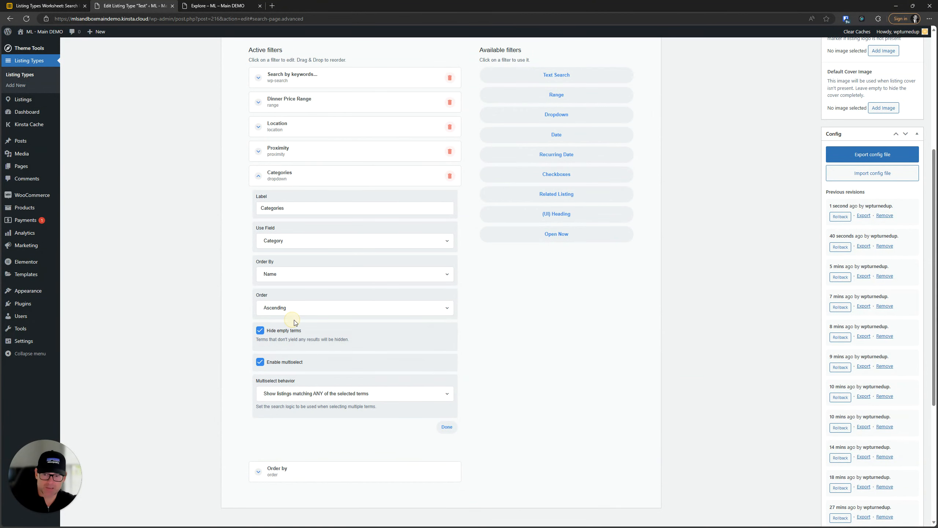
pyautogui.scroll(6, 716, 194)
pyautogui.click(908, 149)
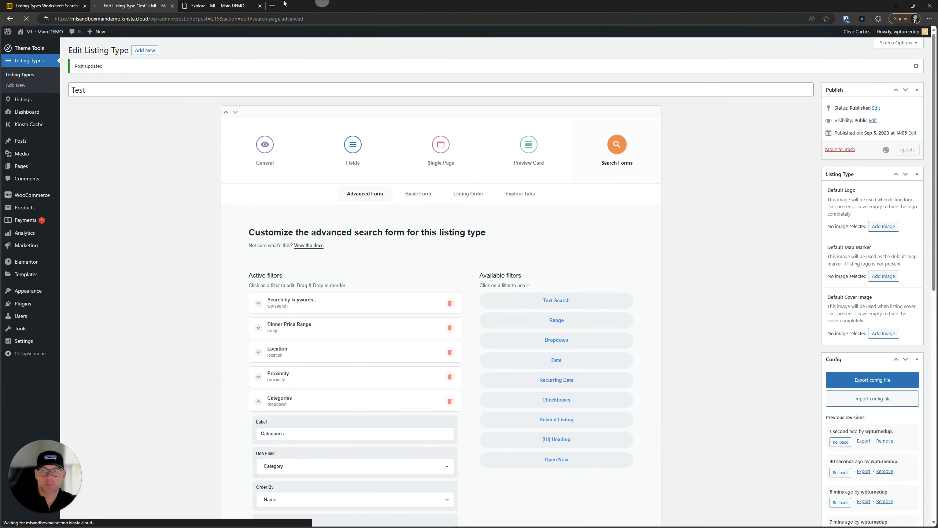
# Reload the Explore page and check the ascending order of the choices in the Categories dropdown.
pyautogui.click(218, 5)
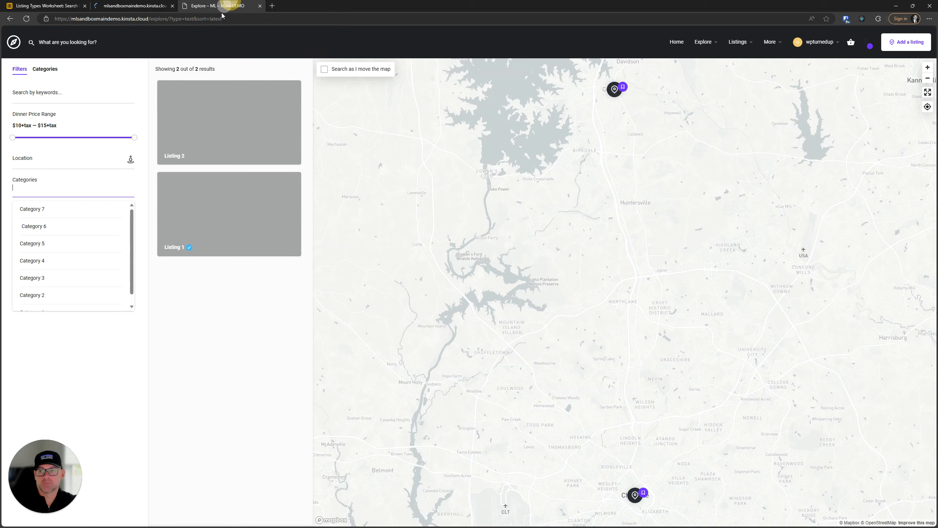
pyautogui.click(26, 18)
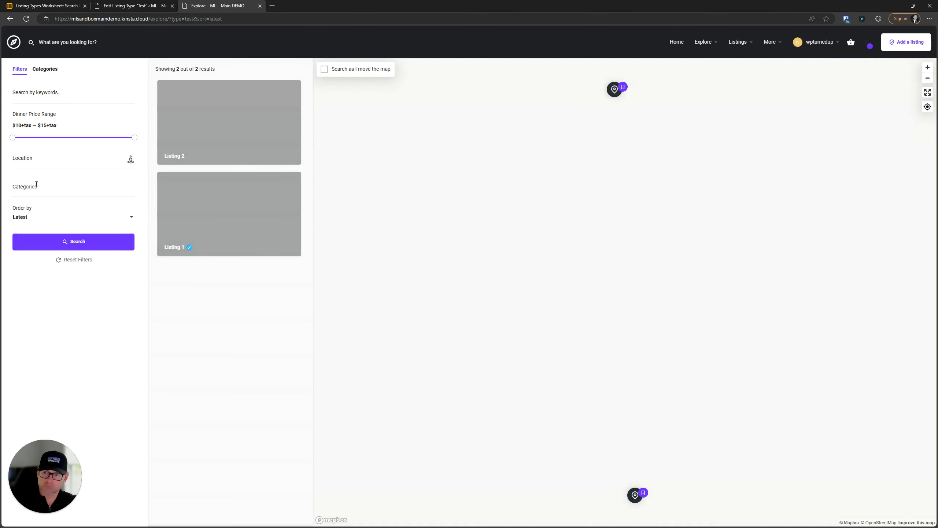
pyautogui.click(38, 190)
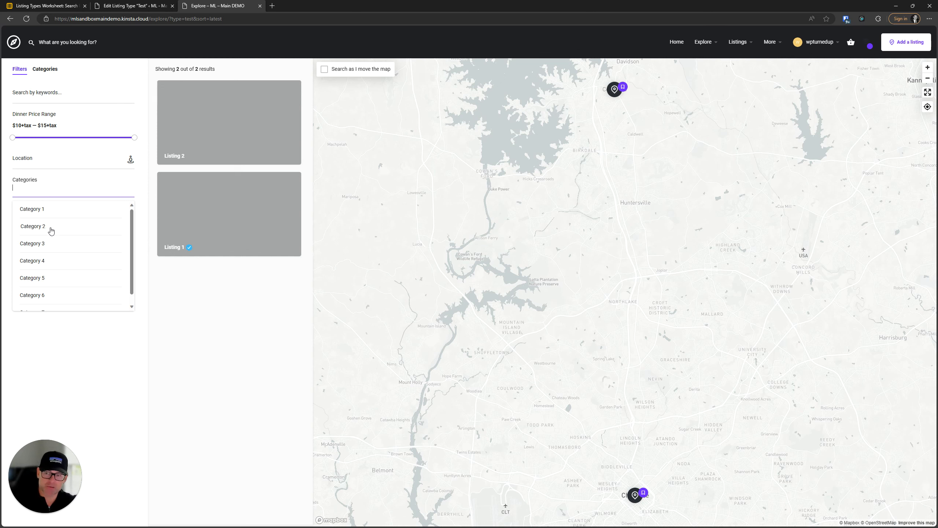
# Reopen the Categories filter in the Test listing type's advanced search form and review its empty-terms and multiselect settings.
pyautogui.click(126, 6)
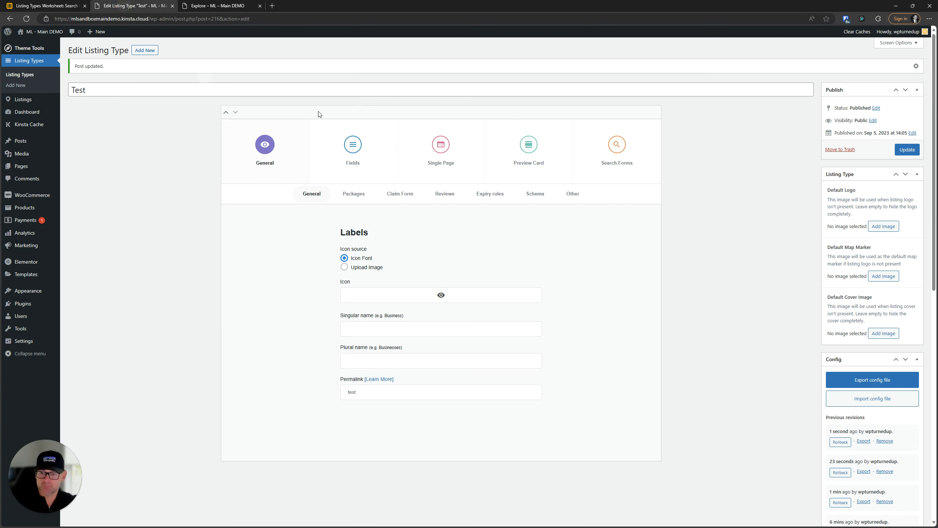
pyautogui.click(617, 137)
pyautogui.click(316, 397)
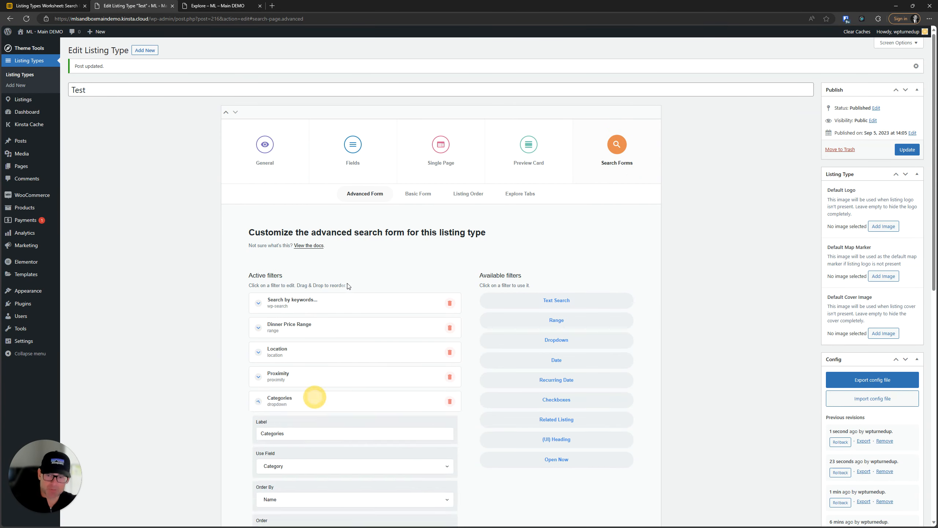
pyautogui.scroll(-5, 314, 394)
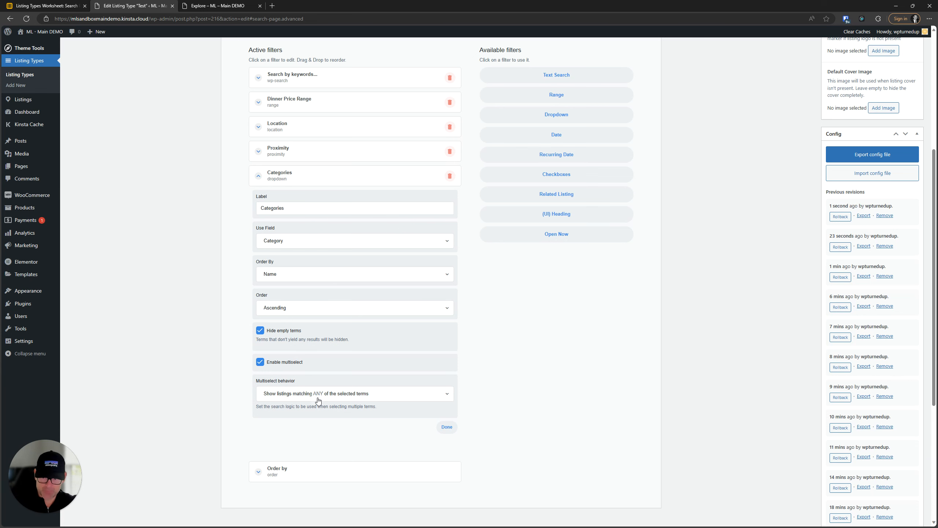
pyautogui.scroll(-2, 295, 365)
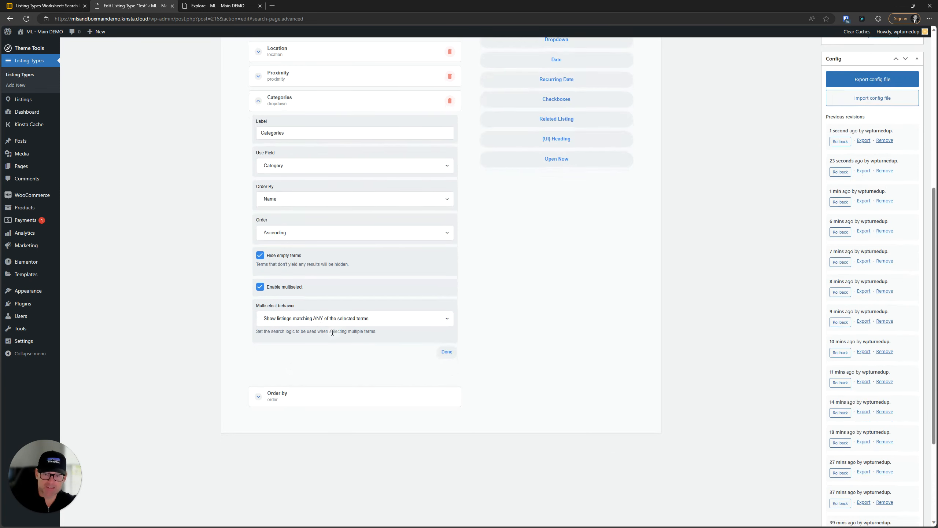
# Select Category 1 in the Explore page's Categories filter to test the multiselect option.
pyautogui.click(218, 6)
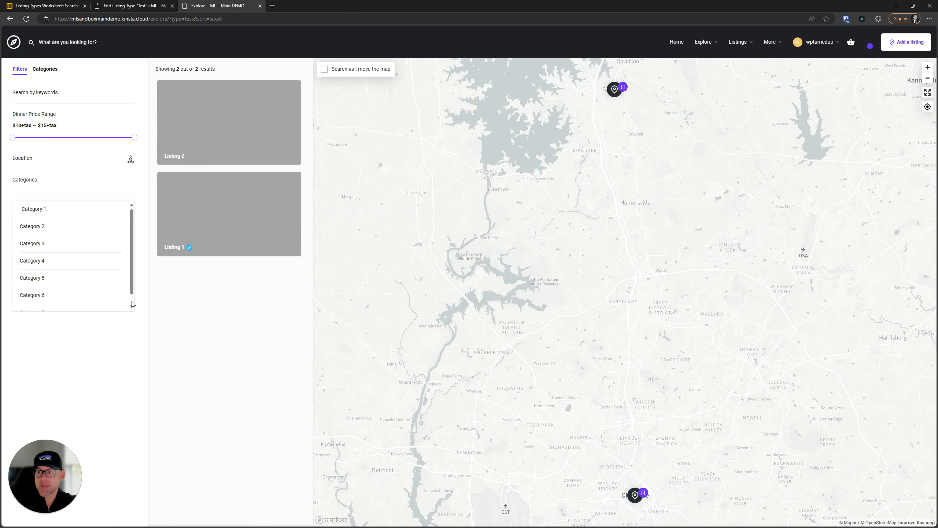
pyautogui.click(42, 210)
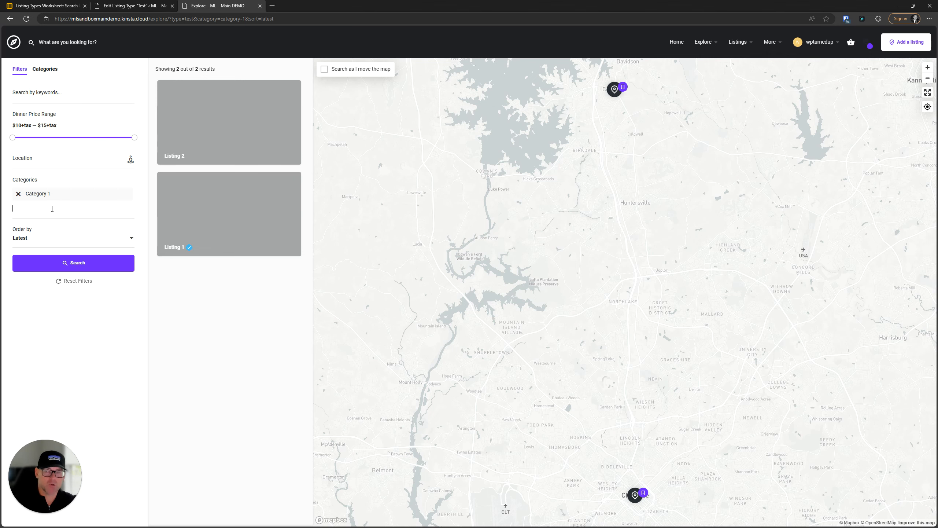
# Set the Categories filter's multiselect behavior to "Show listings matching ALL of the selected terms" and update the listing type.
pyautogui.click(137, 5)
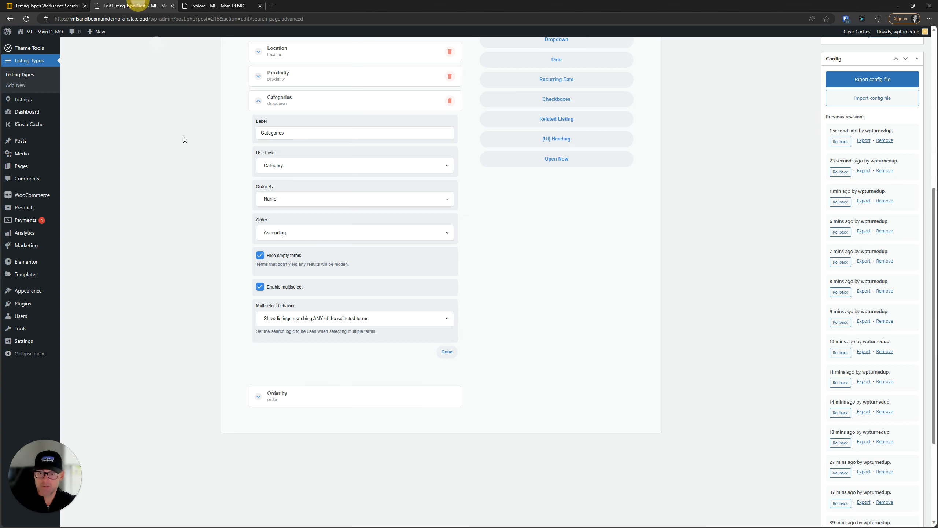
pyautogui.click(314, 320)
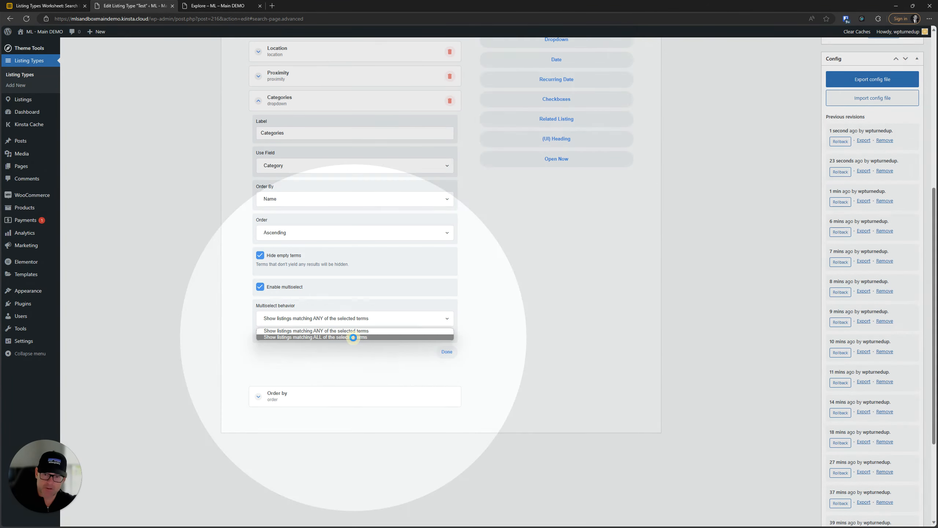
pyautogui.click(353, 337)
pyautogui.scroll(8, 641, 279)
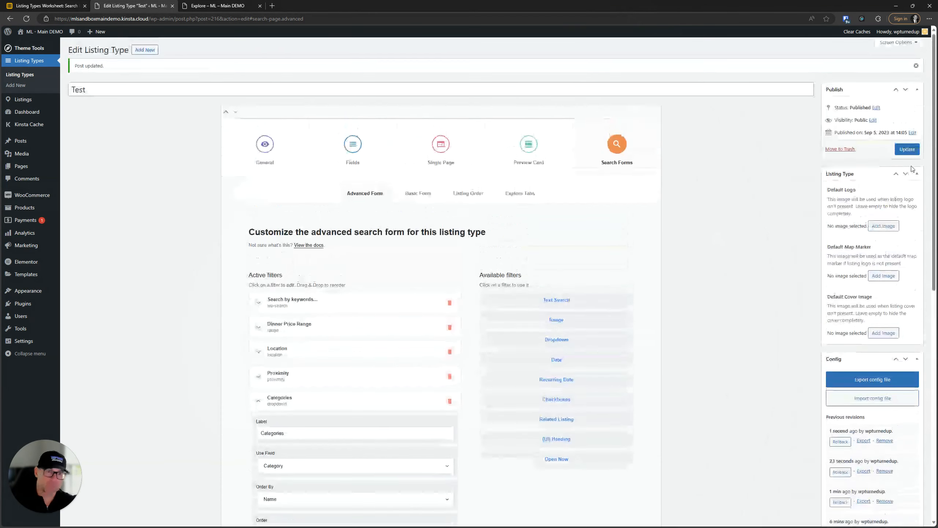
pyautogui.click(909, 149)
# Reload the Explore page and reset its search filters.
pyautogui.click(220, 5)
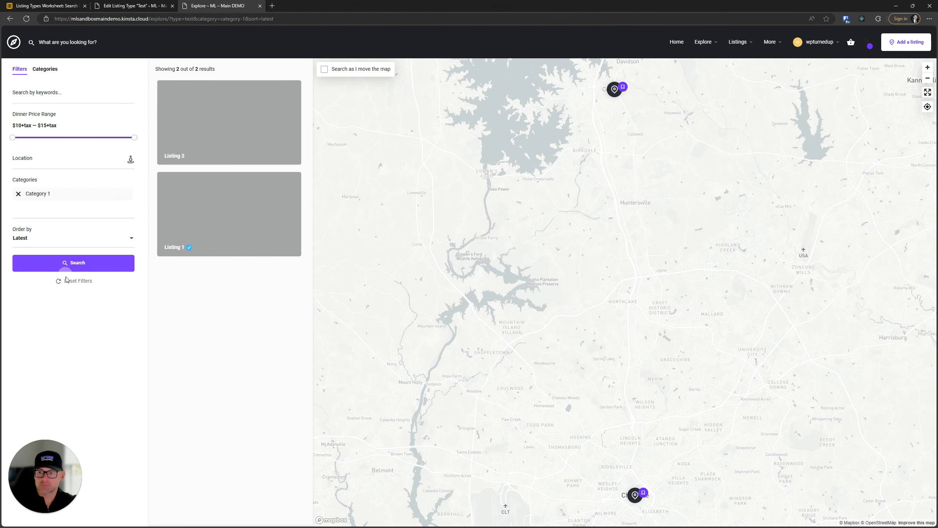
pyautogui.click(26, 18)
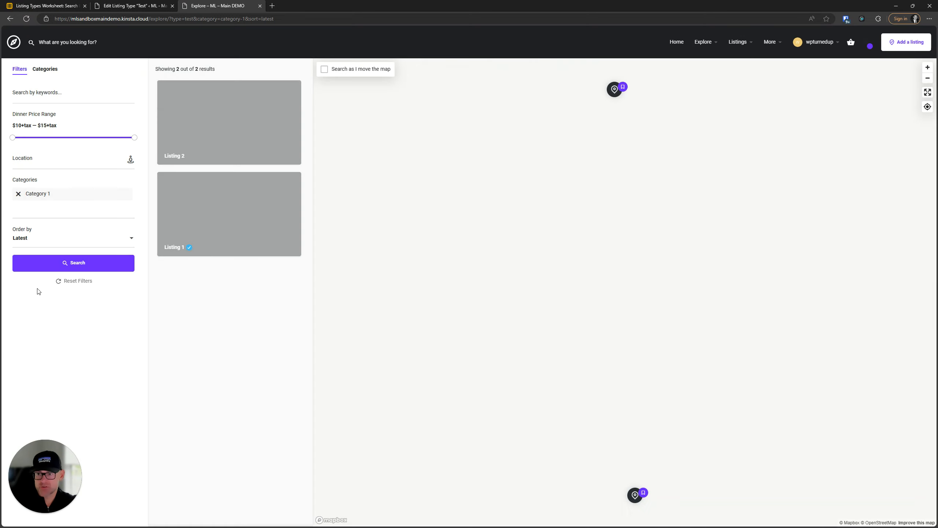
pyautogui.click(69, 283)
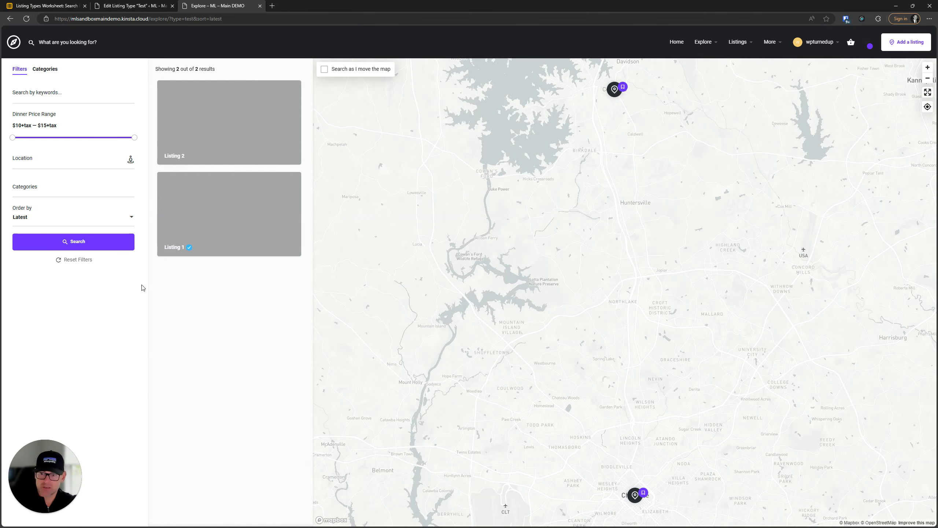
# Filter the listings on the Explore page by Category 1, Category 5 and Category 7.
pyautogui.click(35, 186)
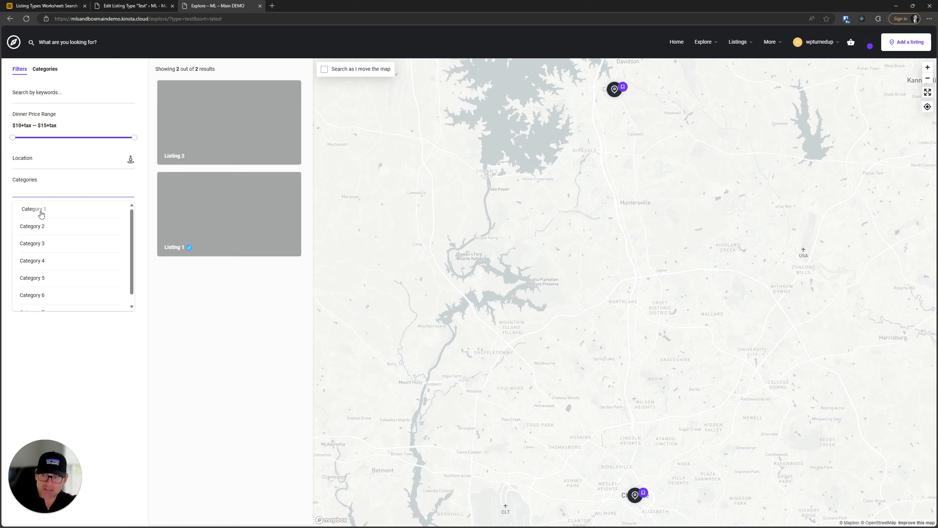
pyautogui.click(41, 210)
pyautogui.click(53, 208)
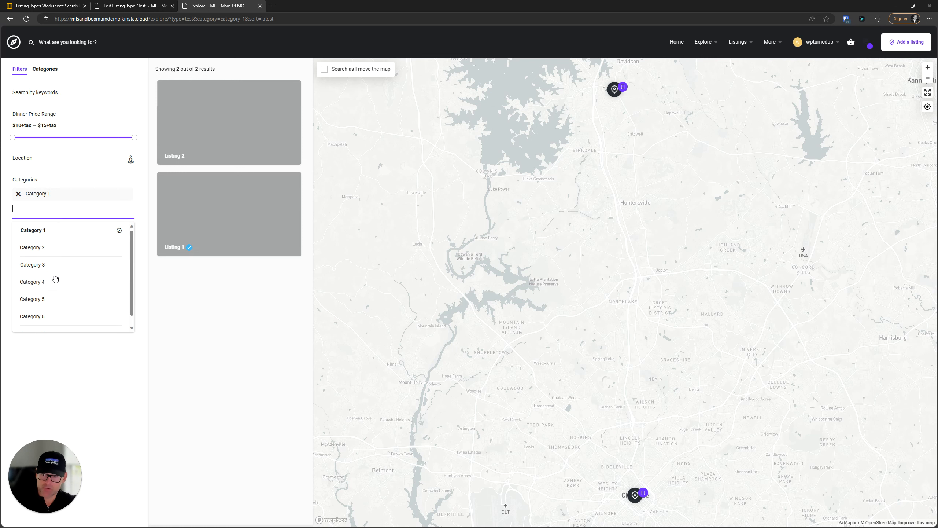
pyautogui.click(54, 296)
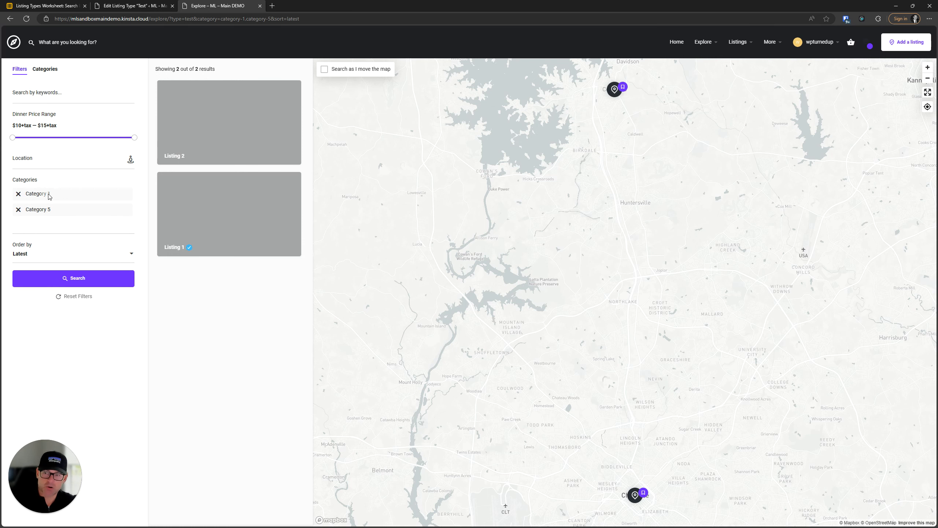
pyautogui.click(57, 221)
pyautogui.scroll(-1, 75, 321)
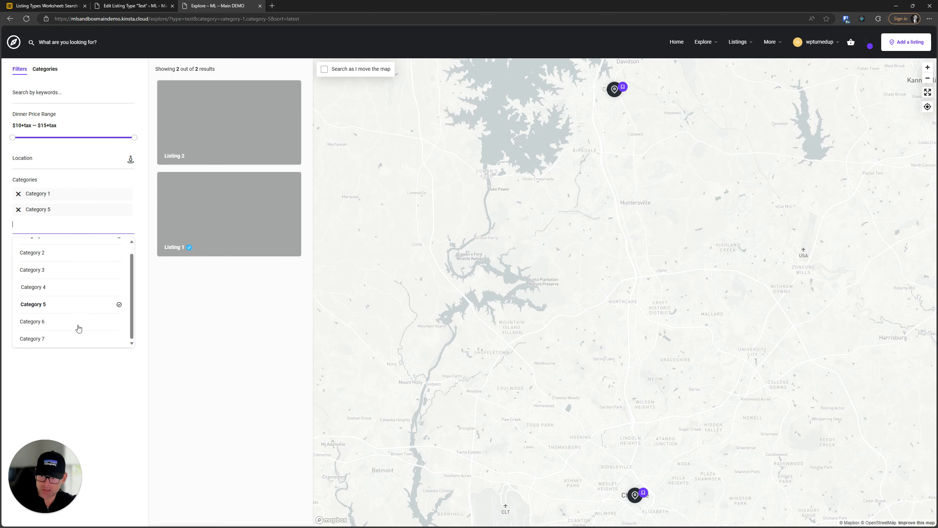
pyautogui.click(63, 340)
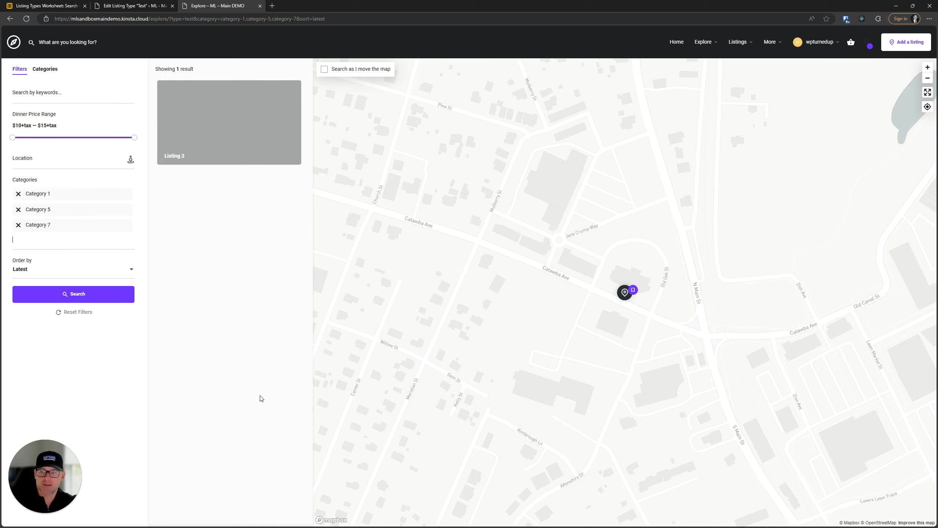
# Add Category 2 and Category 4 to the selected categories of the listing search.
pyautogui.click(88, 241)
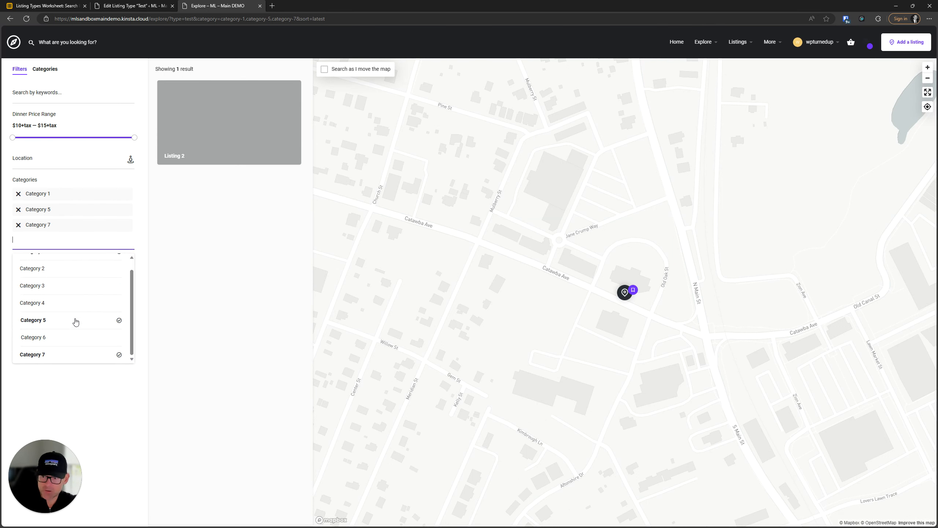
pyautogui.click(45, 269)
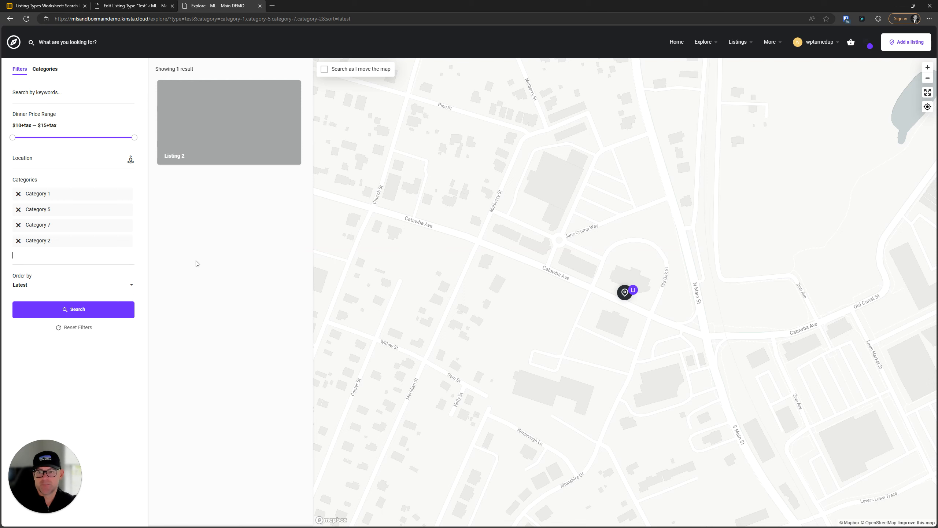
pyautogui.click(92, 257)
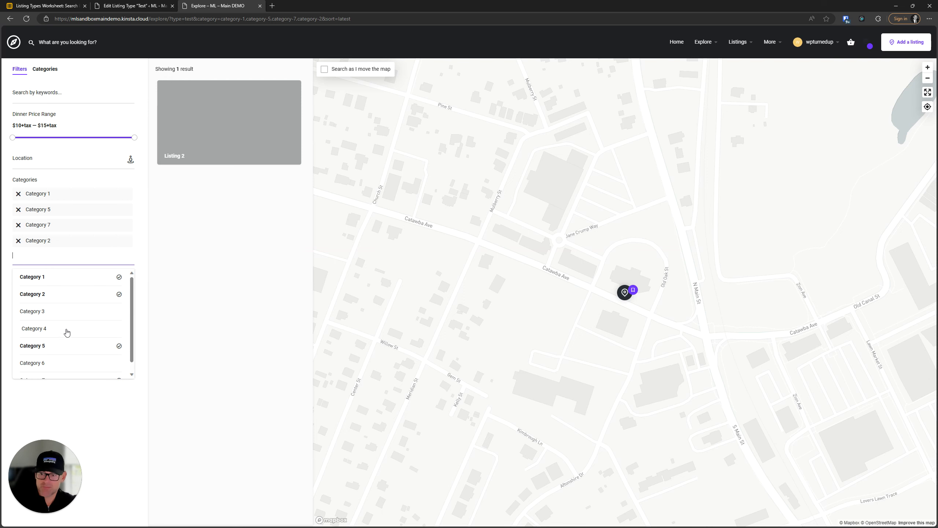
pyautogui.click(65, 329)
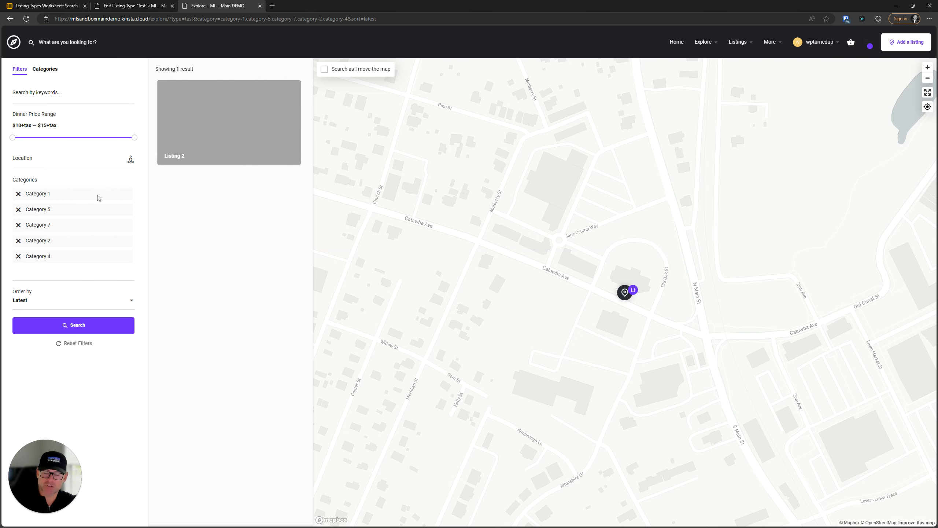
# Return to the listing type editor and set the Categories filter's multiselect behavior to "Show listings matching ANY of the selected terms".
pyautogui.click(133, 6)
pyautogui.click(621, 143)
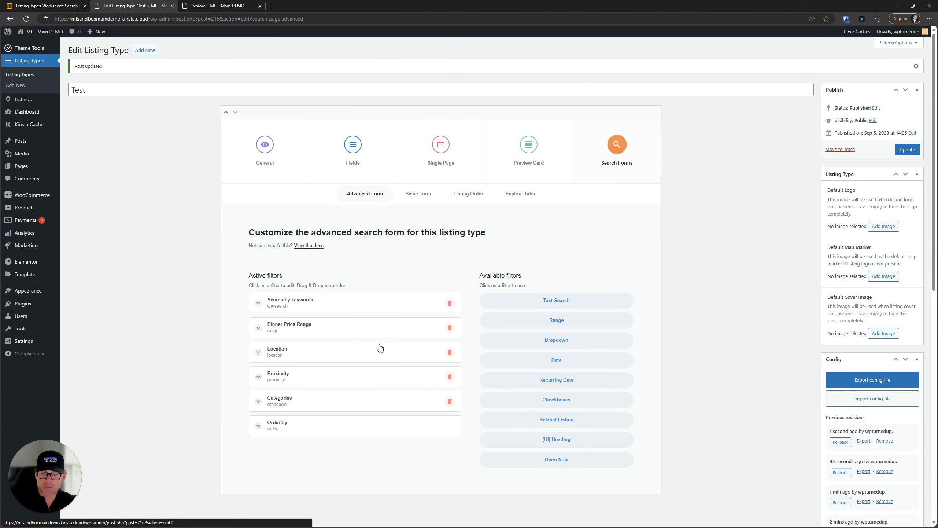
pyautogui.click(314, 398)
pyautogui.scroll(-5, 296, 425)
pyautogui.click(343, 394)
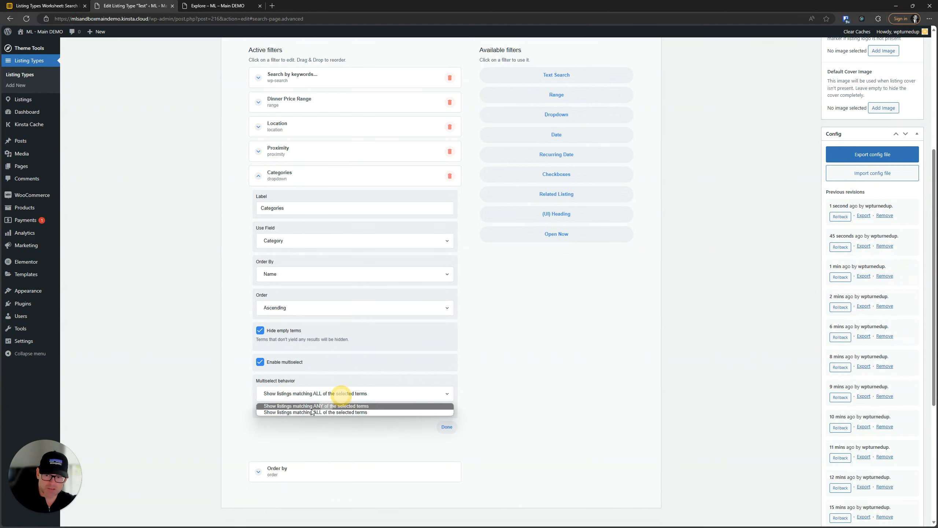
pyautogui.click(312, 407)
pyautogui.click(318, 186)
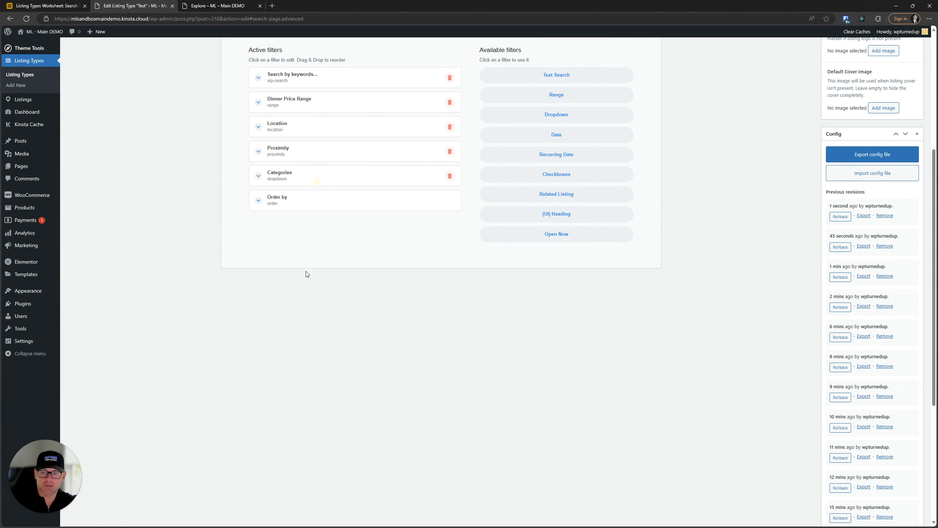
# Add a Date filter to the advanced search form and place it above the Order by filter.
pyautogui.scroll(6, 306, 273)
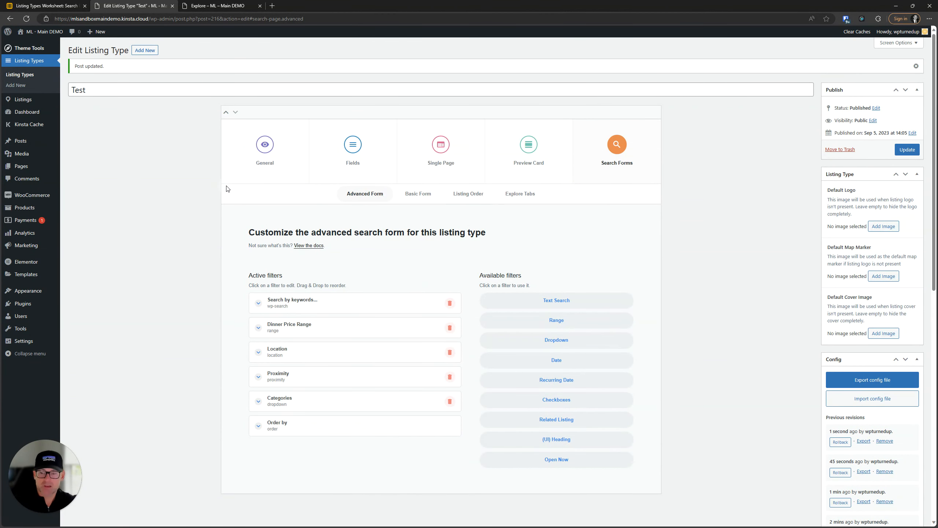
pyautogui.scroll(-6, 240, 188)
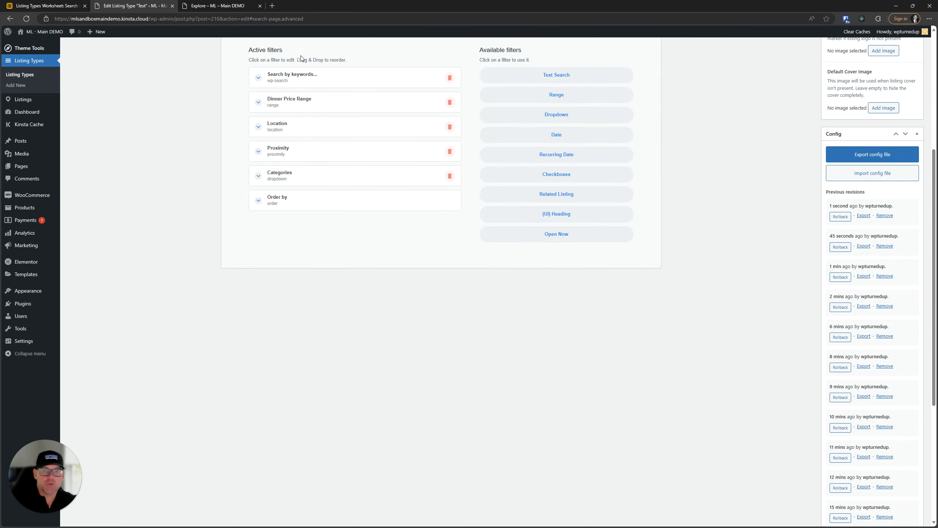
pyautogui.scroll(2, 524, 123)
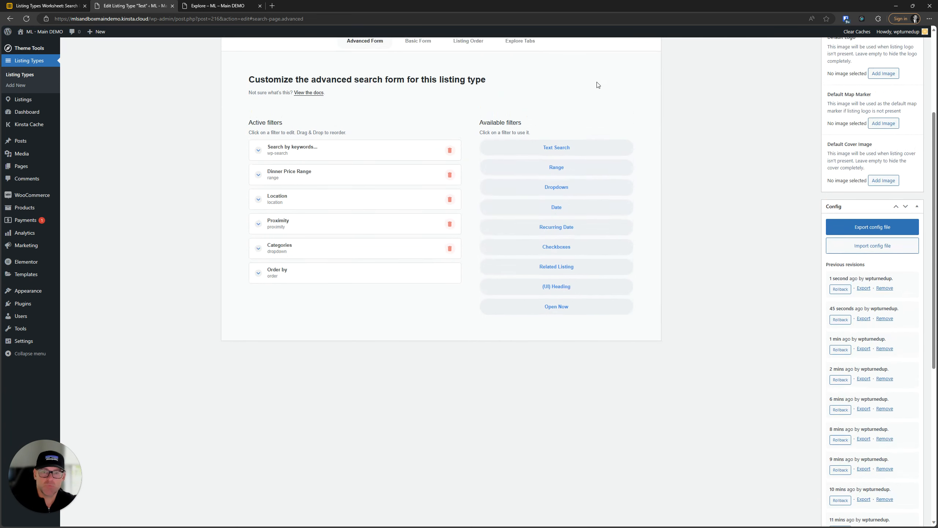
pyautogui.click(568, 209)
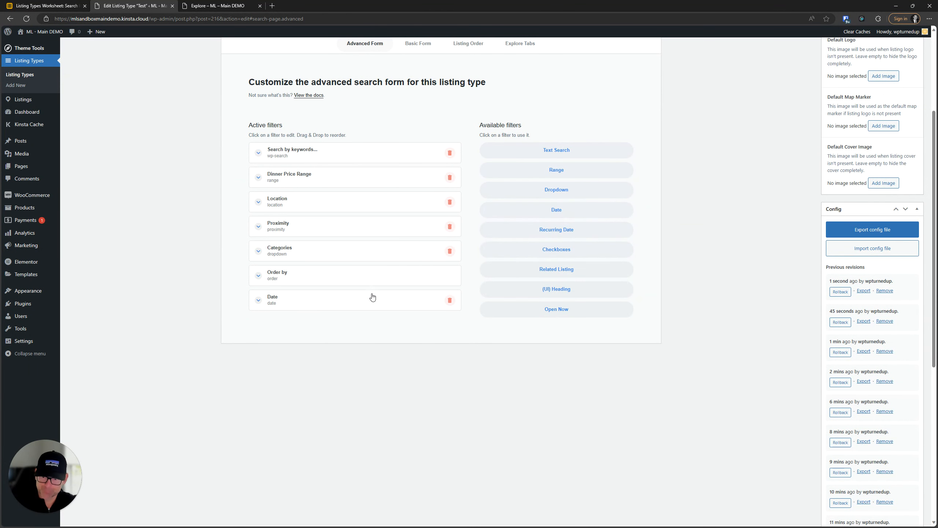
pyautogui.moveTo(373, 297); pyautogui.dragTo(357, 280)
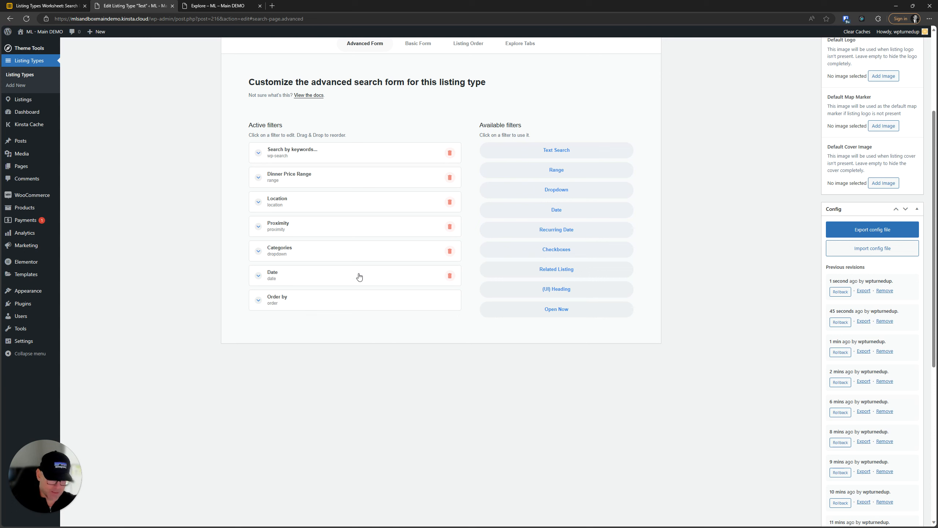
# Expand the new Date filter, check its available source fields and change its label to "Event Date".
pyautogui.click(365, 276)
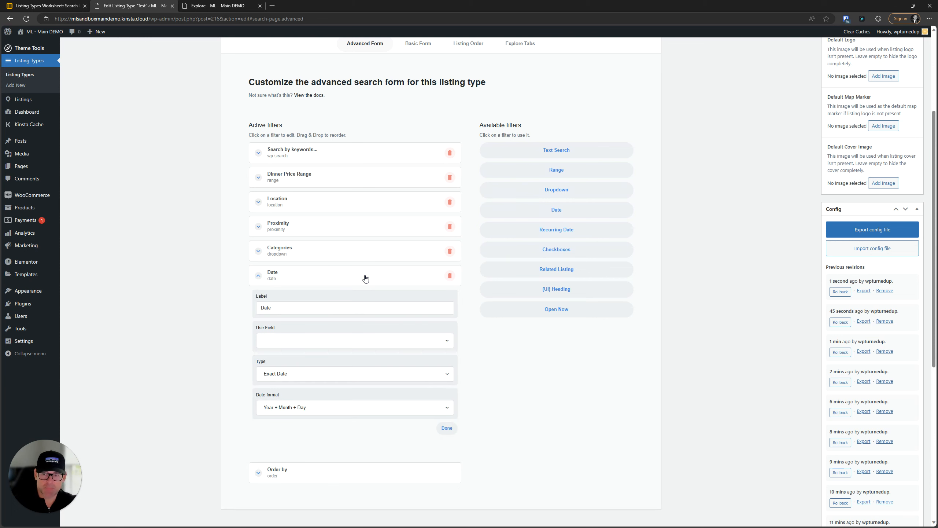
pyautogui.click(359, 277)
pyautogui.click(358, 276)
pyautogui.click(286, 340)
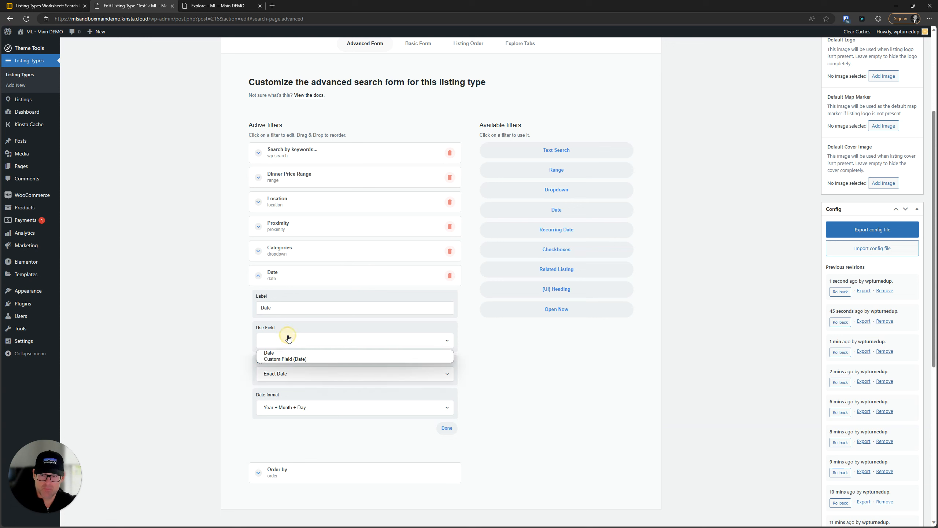
pyautogui.click(285, 341)
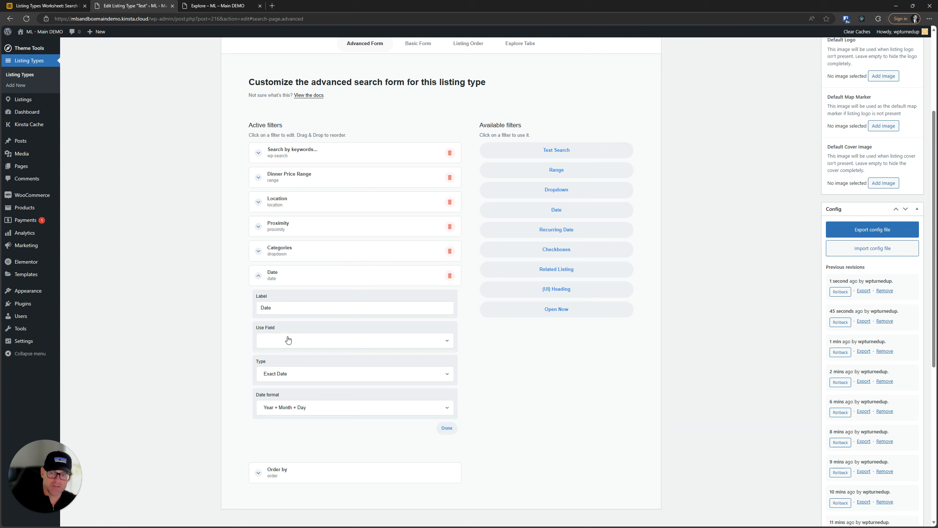
pyautogui.click(282, 342)
pyautogui.click(283, 308)
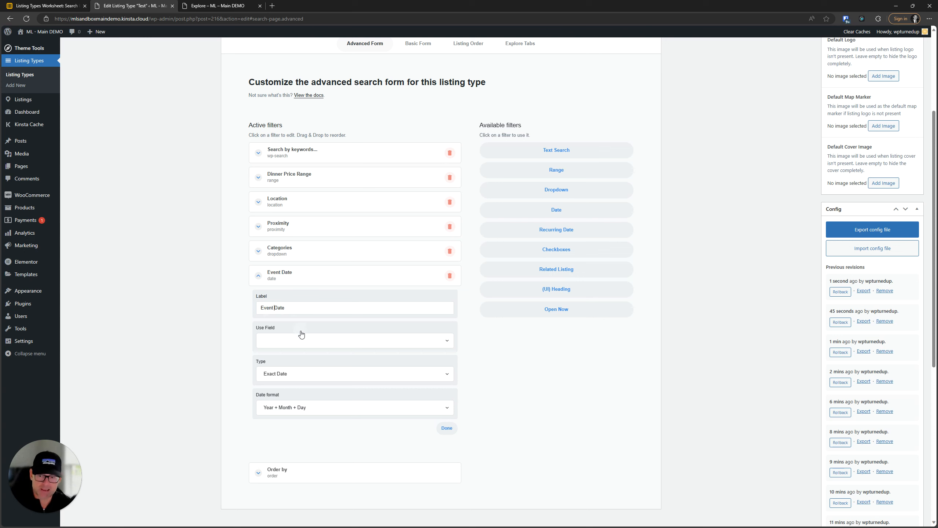
pyautogui.click(347, 342)
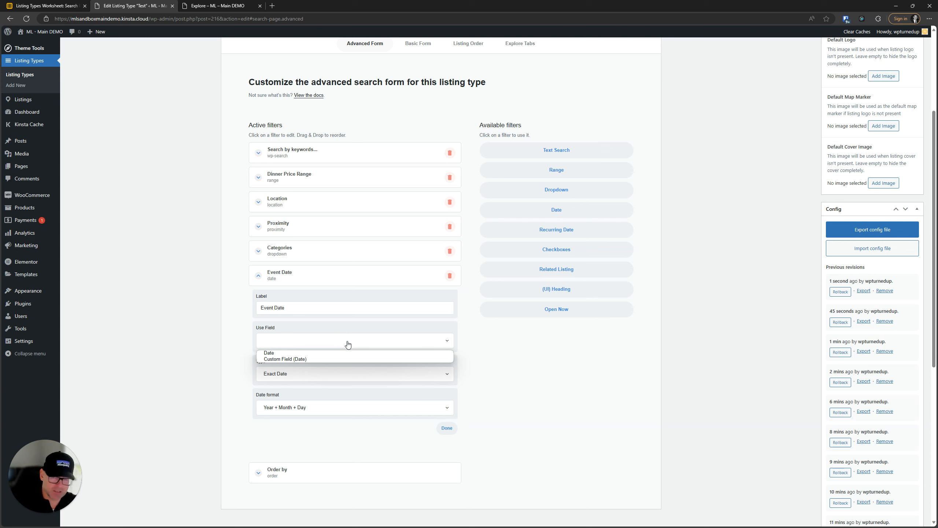
# Set the date filter's label to "Date Established".
pyautogui.tripleClick(302, 310)
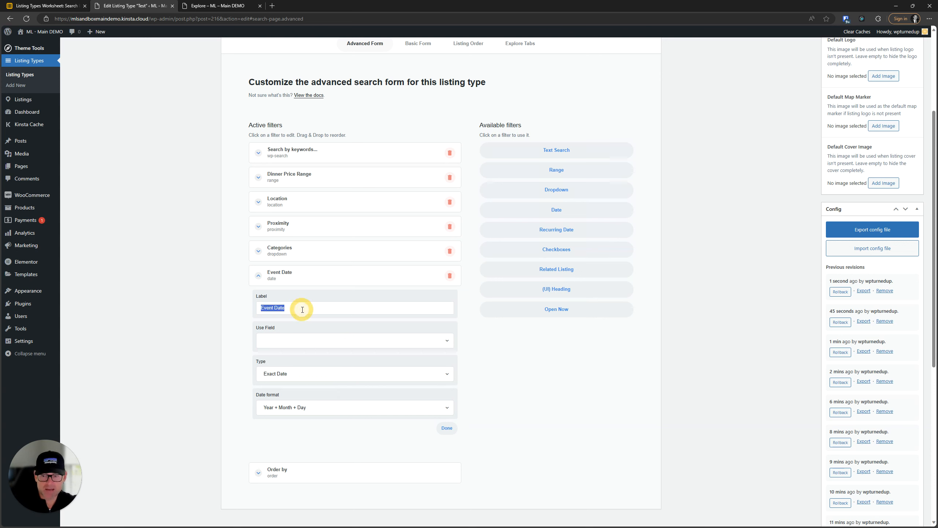
pyautogui.write('Date Established')
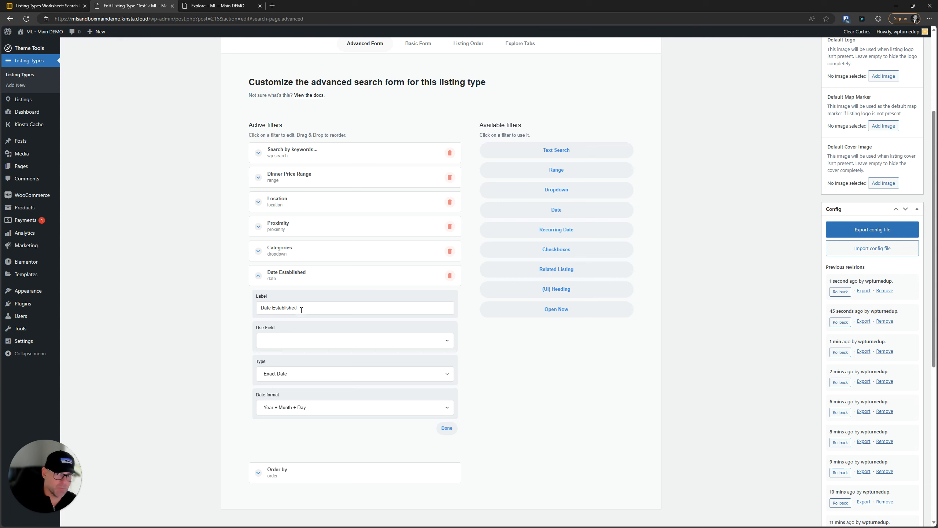
pyautogui.click(302, 288)
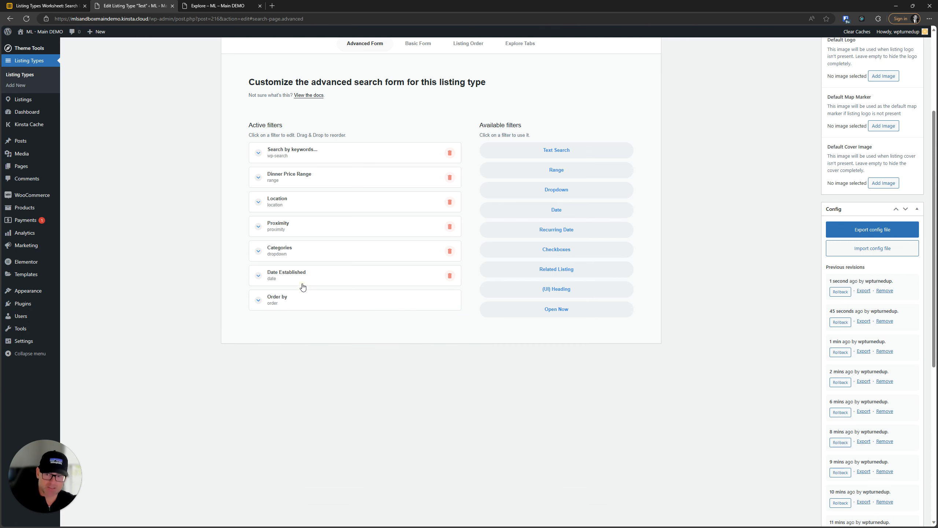
pyautogui.click(303, 287)
# Make the Date Established filter use the Date field, with Exact Date as its type.
pyautogui.click(348, 344)
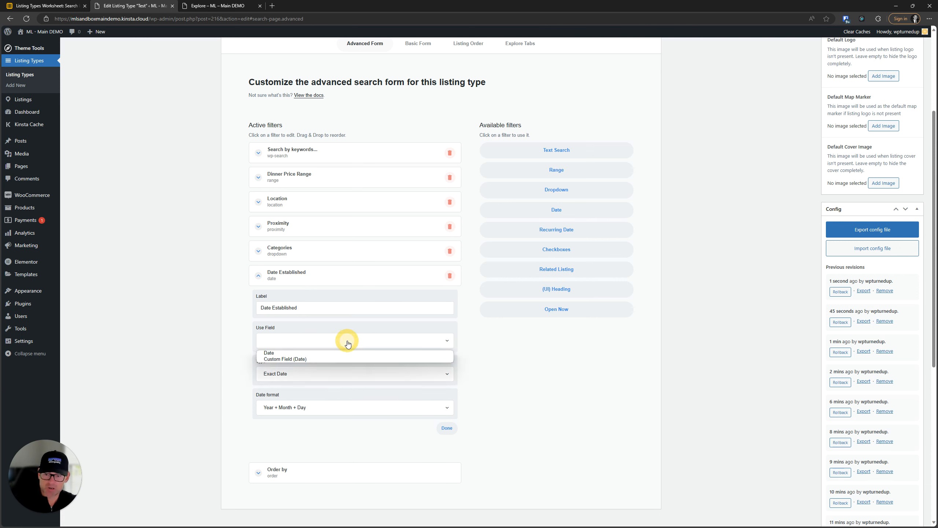
pyautogui.click(268, 352)
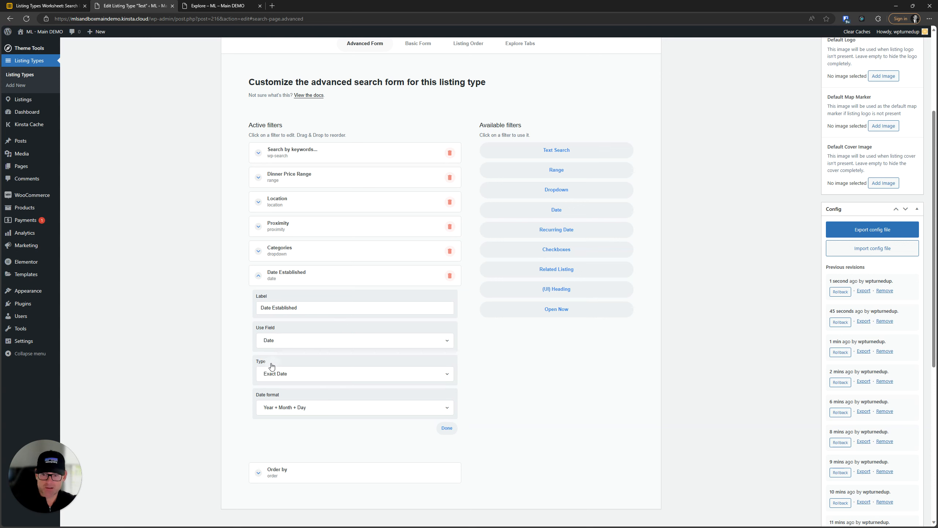
pyautogui.click(292, 374)
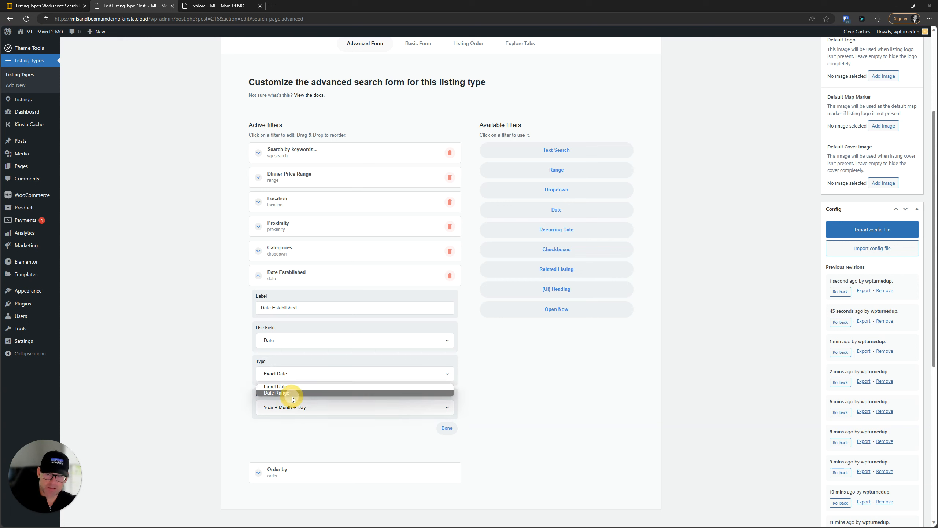
pyautogui.click(292, 387)
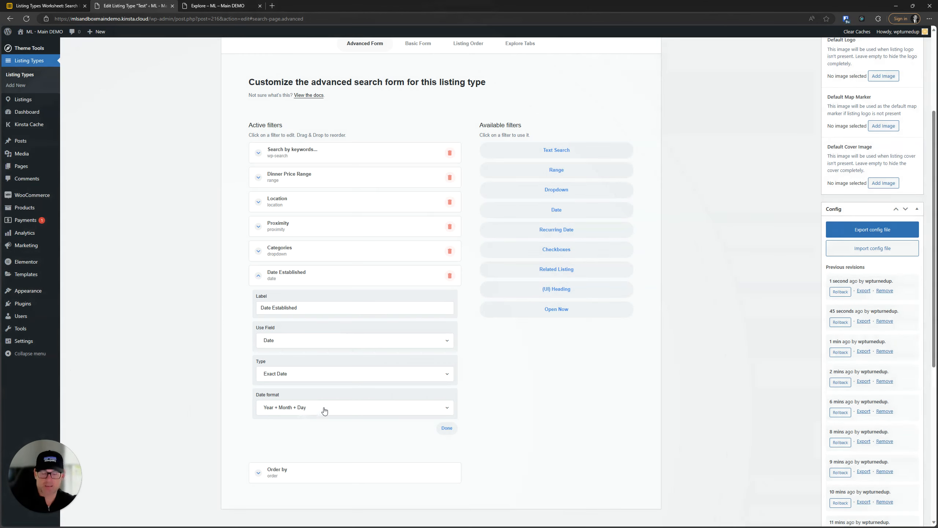
# Update the Test listing type, and search the Search Forms grid of the Airtable listing types worksheet for "date".
pyautogui.scroll(4, 796, 225)
pyautogui.click(907, 149)
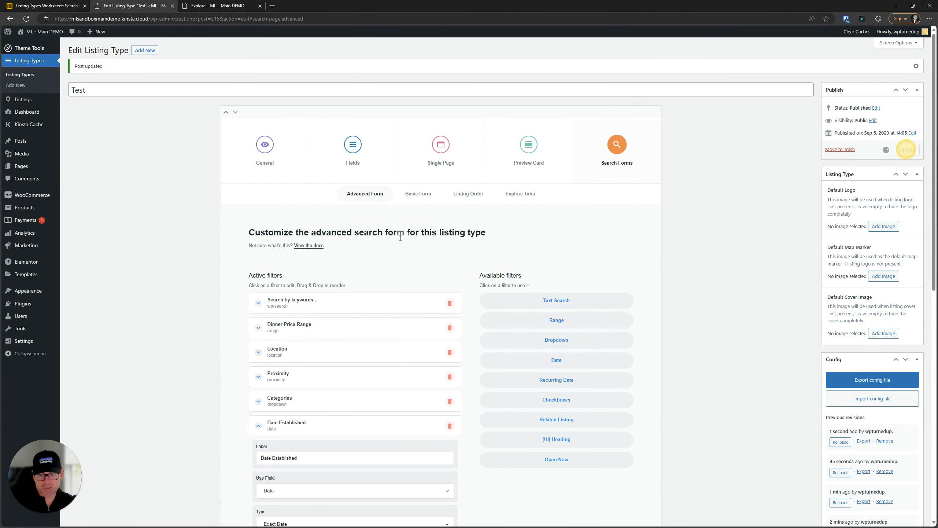
pyautogui.click(56, 4)
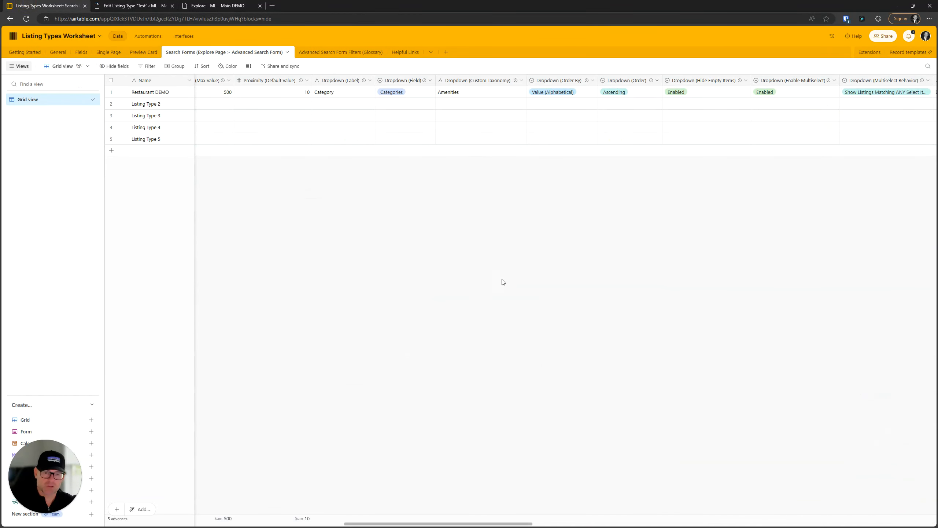
pyautogui.hotkey('ctrl', 'f')
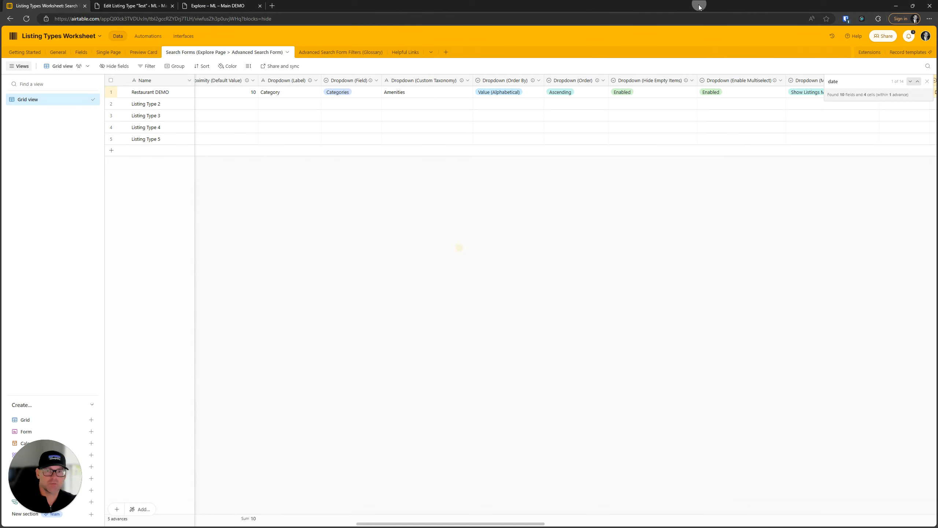
# Switch to the Explore page, reset its search filters and reload it to load the updated search form.
pyautogui.click(206, 5)
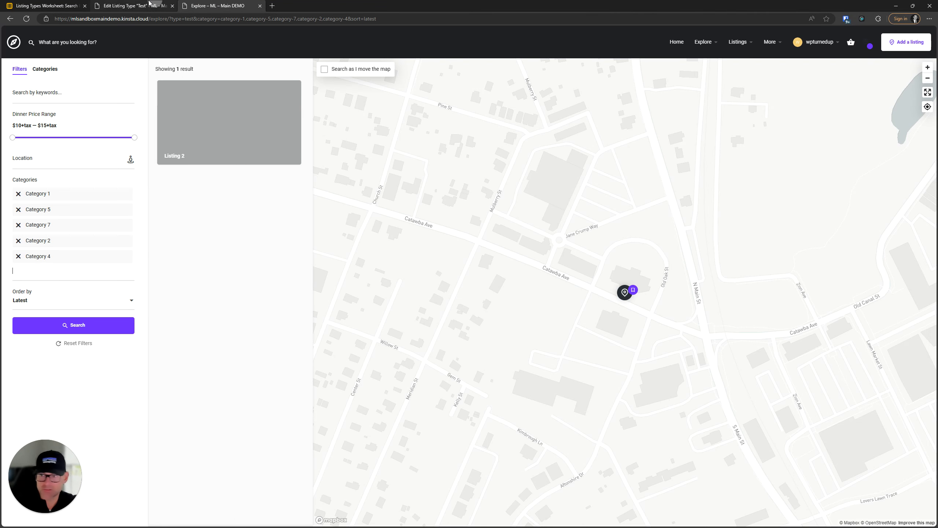
pyautogui.click(133, 6)
pyautogui.click(650, 144)
pyautogui.hotkey('ctrl', 'Tab')
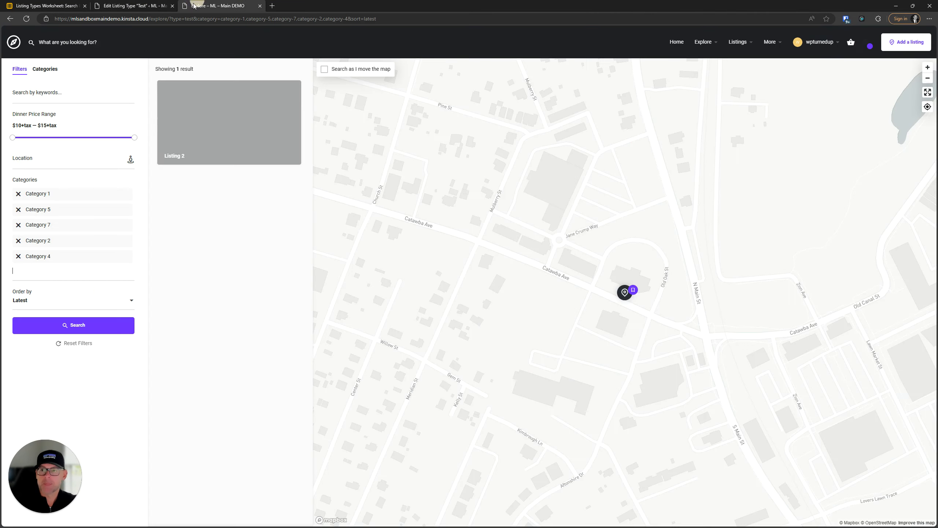
pyautogui.click(71, 342)
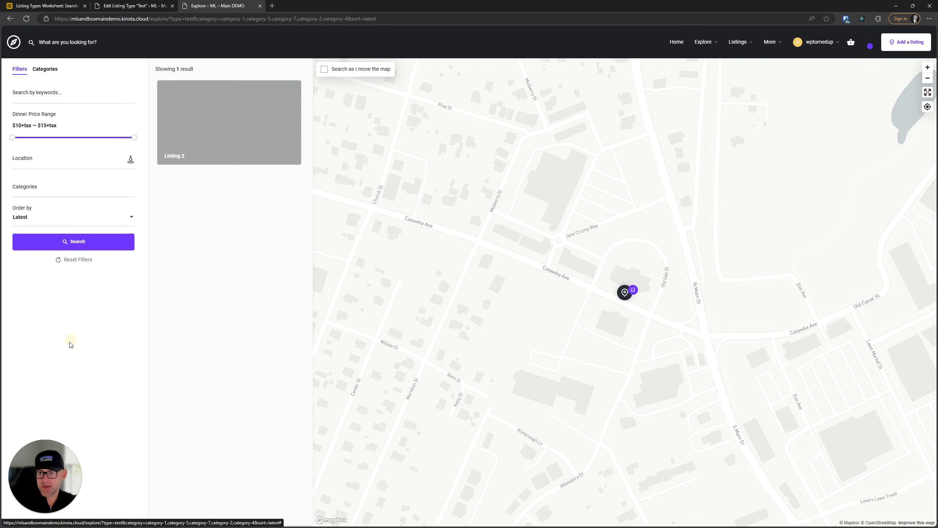
pyautogui.click(27, 18)
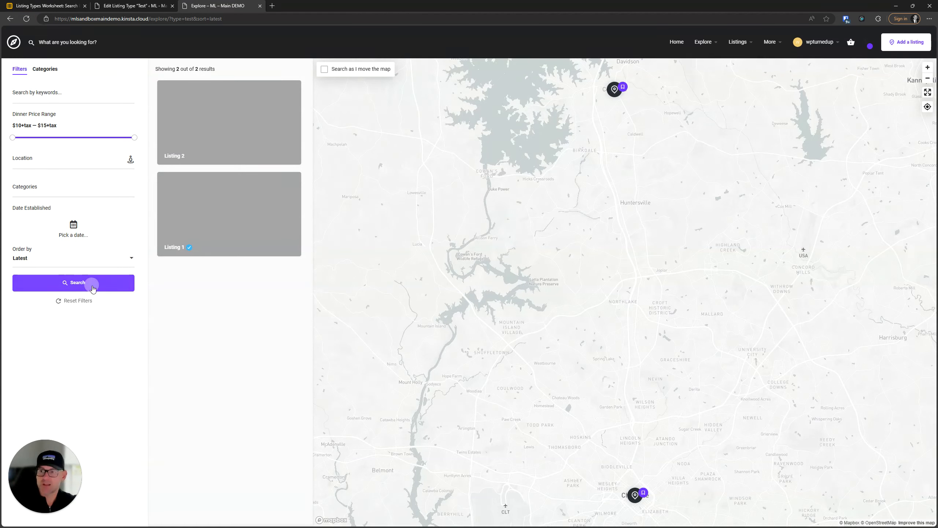
# Return to the Test listing type editor and expand the Date Established filter to review its date format setting.
pyautogui.click(119, 3)
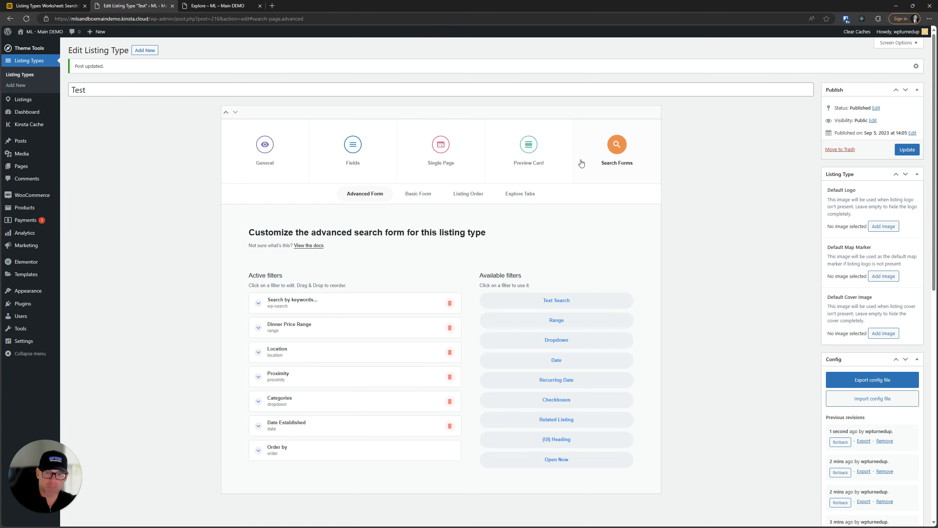
pyautogui.scroll(-5, 292, 362)
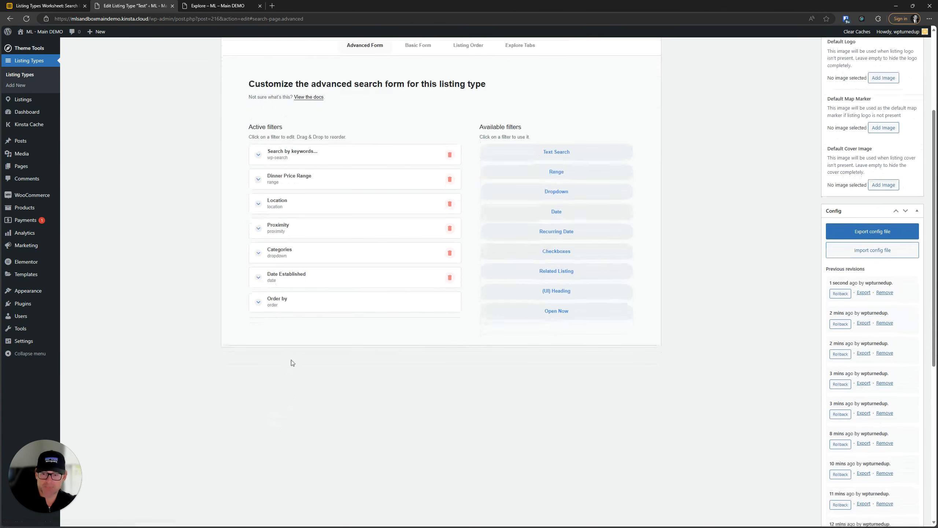
pyautogui.click(293, 276)
pyautogui.scroll(-4, 292, 274)
pyautogui.scroll(2, 246, 309)
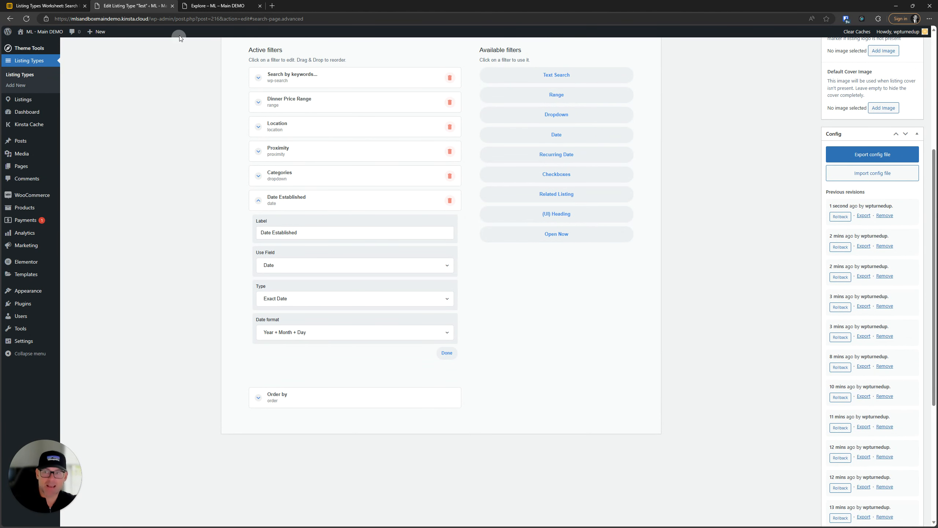
# On the Explore page, open the Date Established calendar and inspect its month choices without picking a date.
pyautogui.click(207, 6)
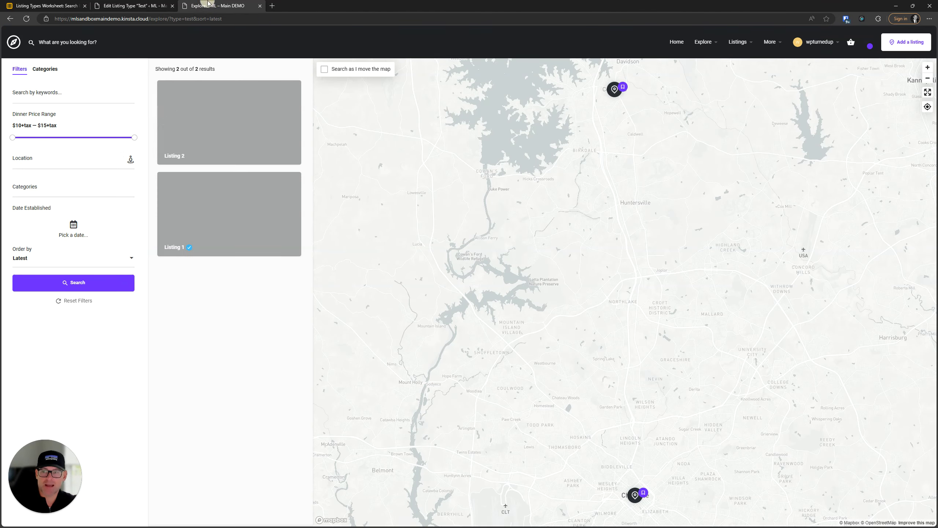
pyautogui.click(74, 230)
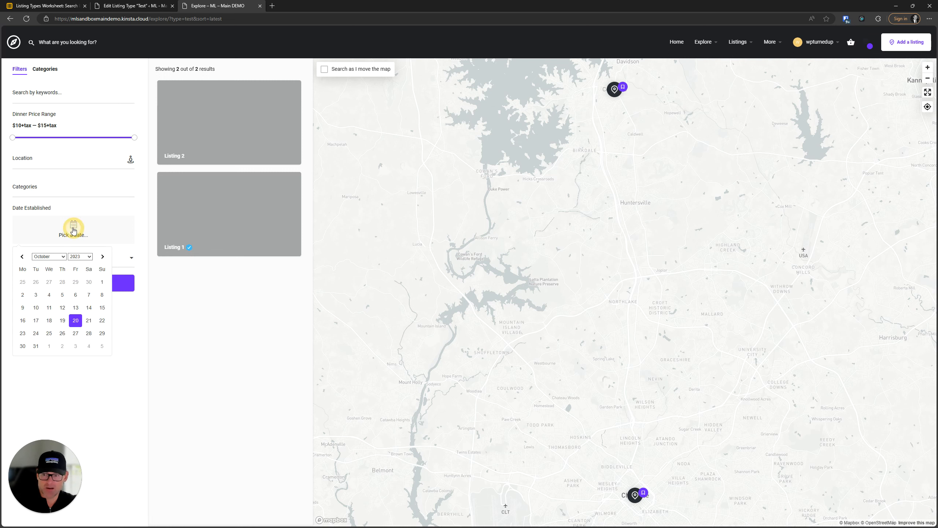
pyautogui.click(49, 257)
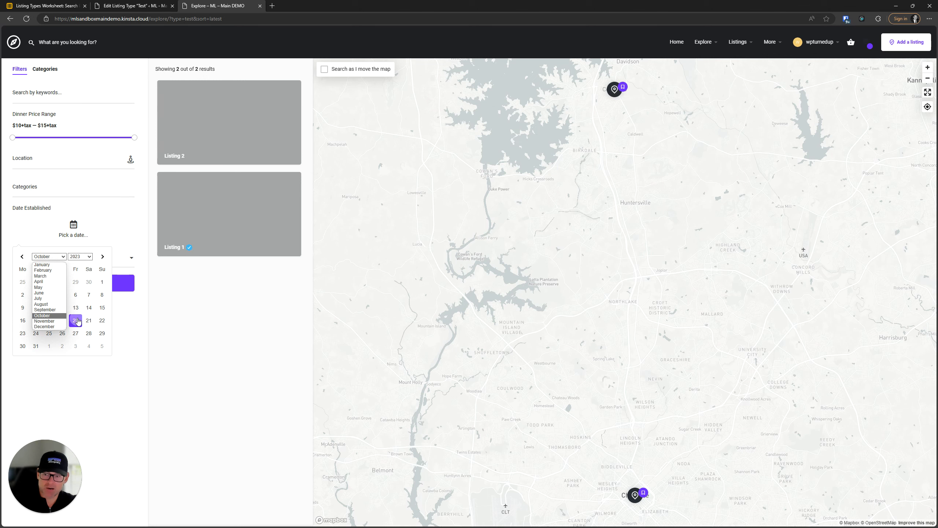
pyautogui.click(228, 369)
# In the listing type editor, set the Date Established filter's date format to Years Only and update the listing type.
pyautogui.click(133, 6)
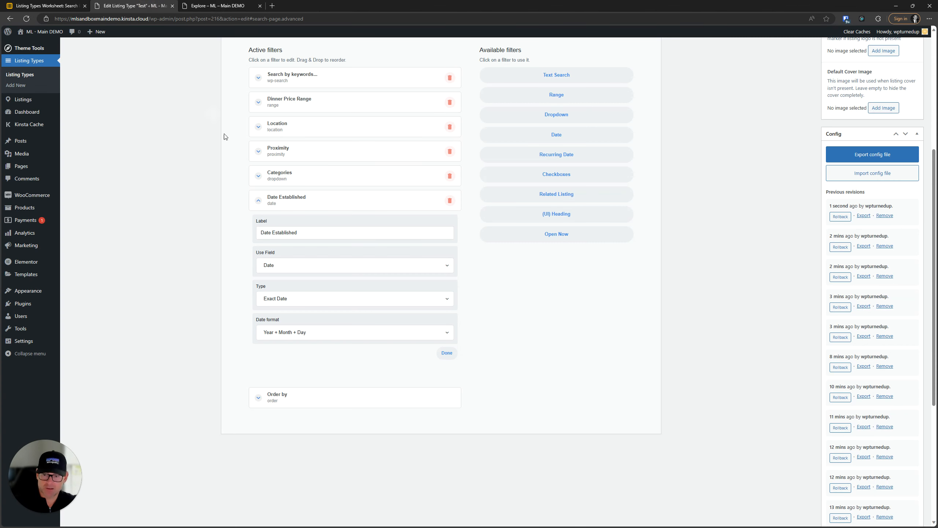
pyautogui.click(290, 332)
pyautogui.click(290, 332)
pyautogui.click(290, 332)
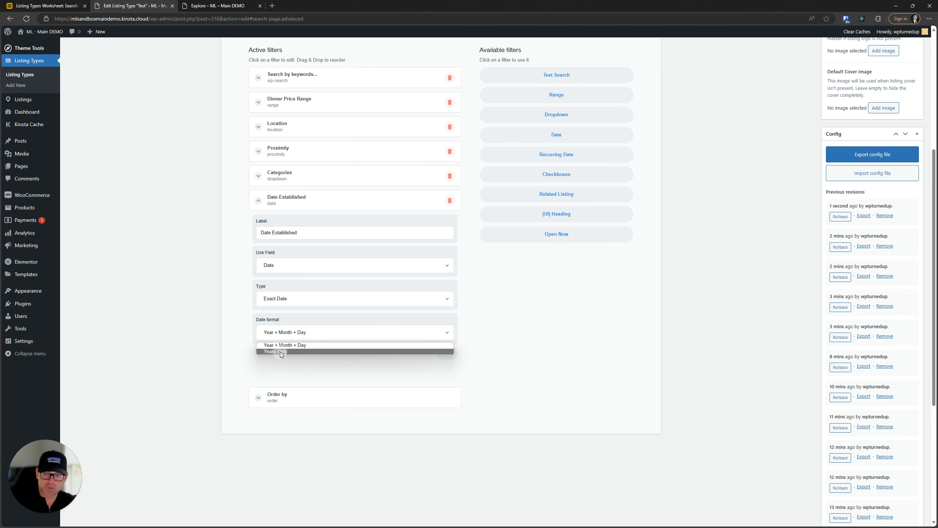
pyautogui.click(280, 352)
pyautogui.scroll(6, 443, 259)
pyautogui.click(903, 149)
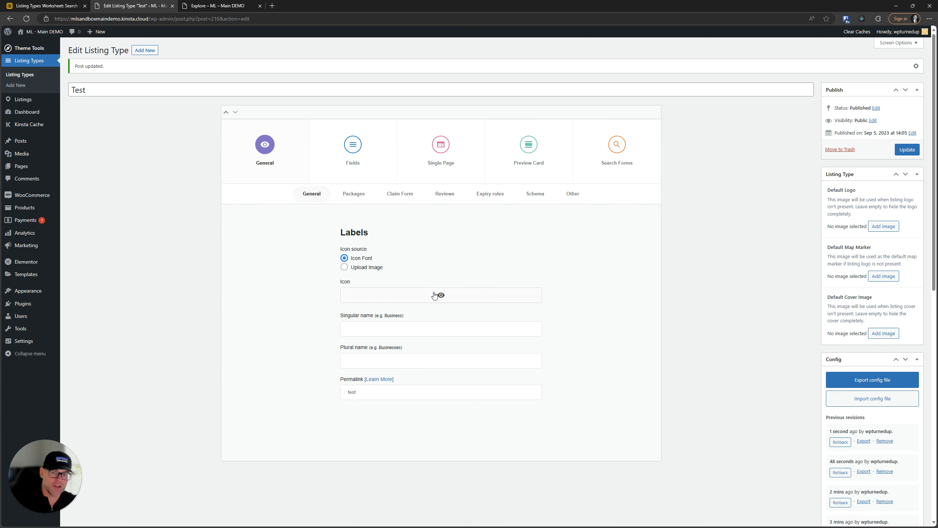
pyautogui.click(554, 30)
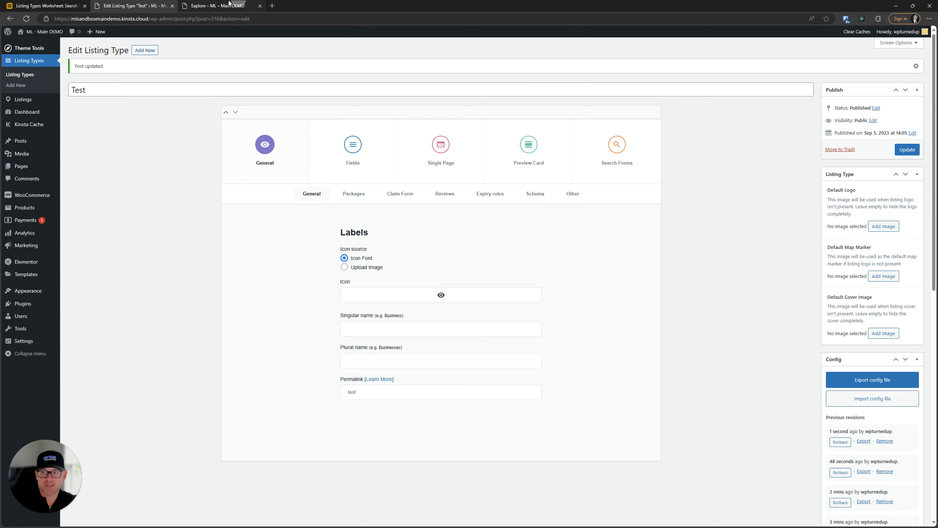
# Reload the Explore page and test the Date Established filter by choosing the year 2060.
pyautogui.click(229, 6)
pyautogui.click(26, 18)
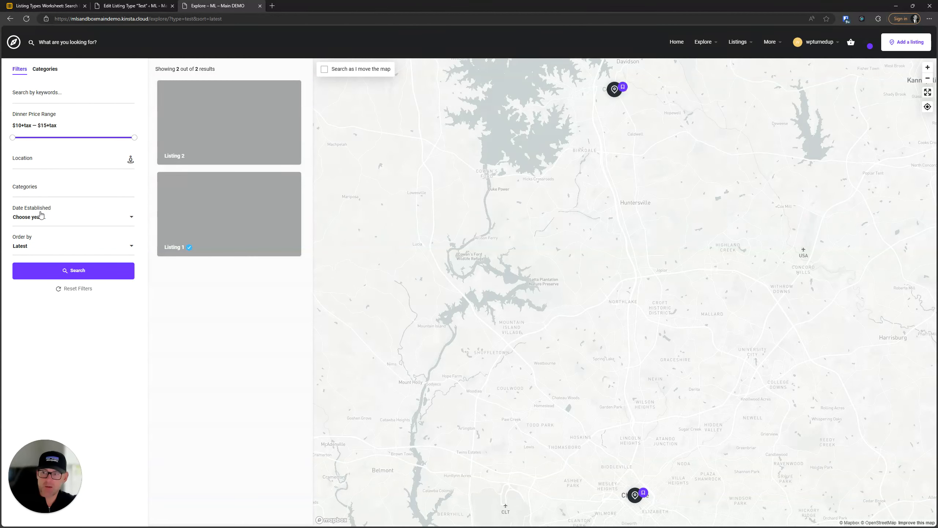
pyautogui.click(65, 218)
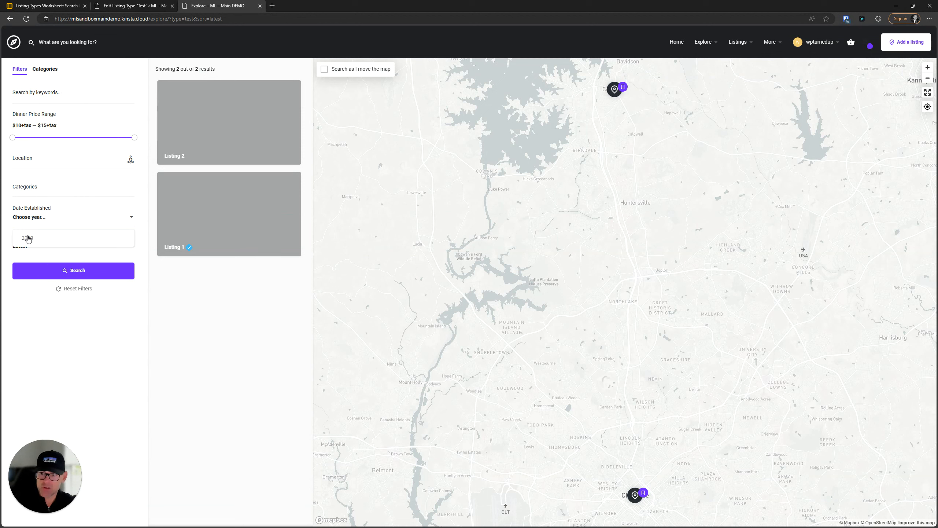
pyautogui.click(27, 238)
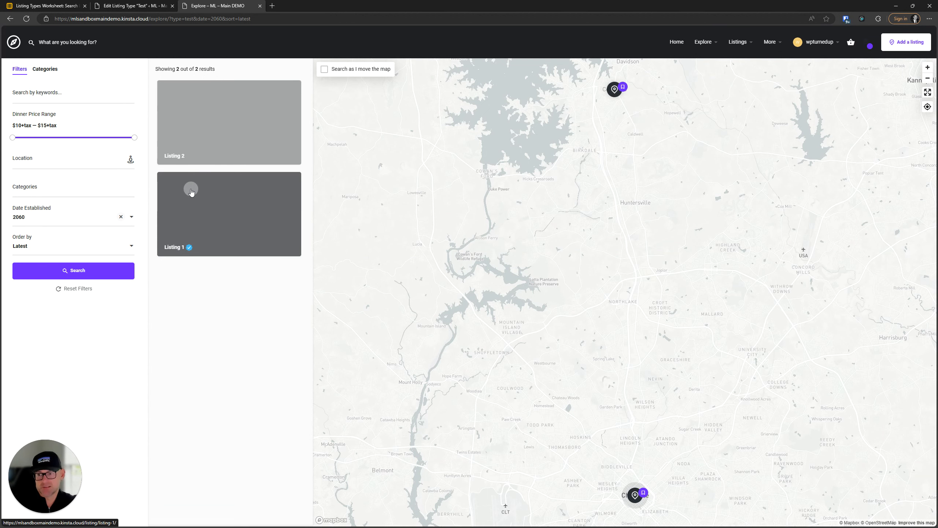
# In the listing type's advanced search form, set the Date Established filter's type to Date Range and update the listing type.
pyautogui.click(117, 5)
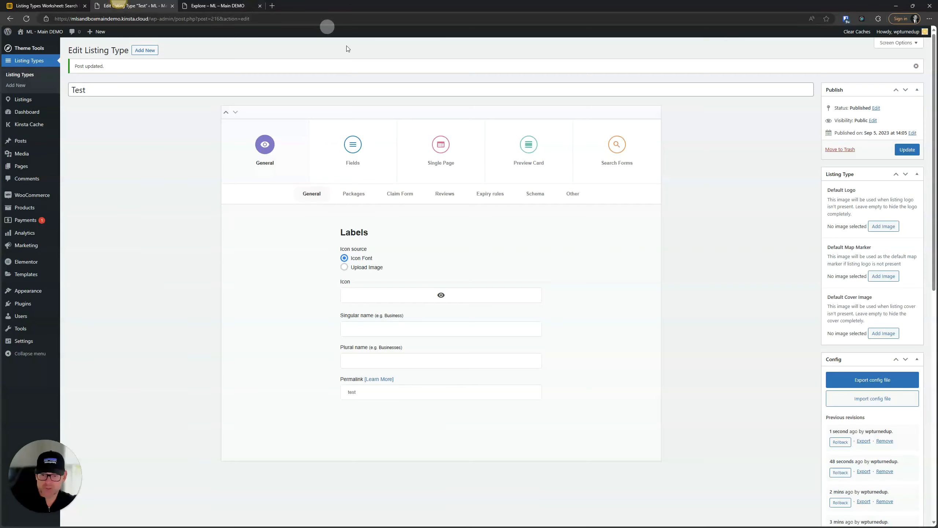
pyautogui.click(616, 144)
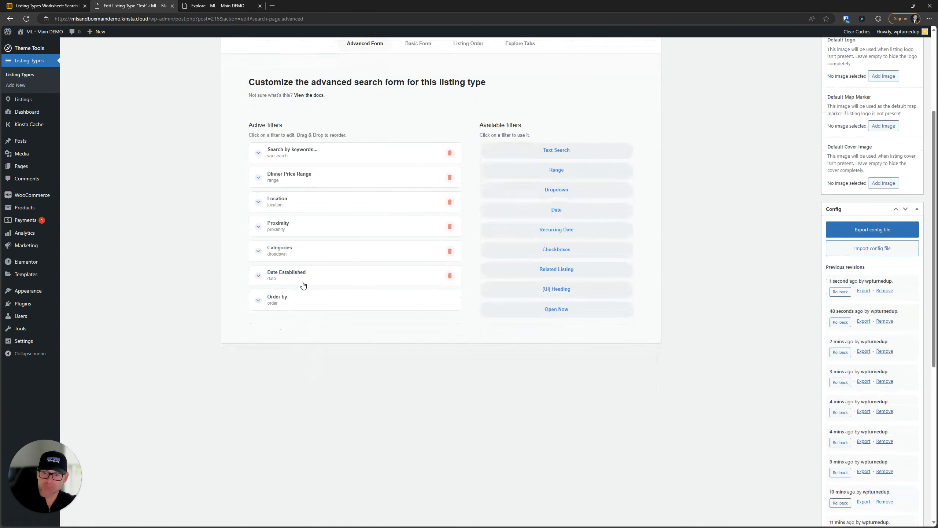
pyautogui.click(303, 284)
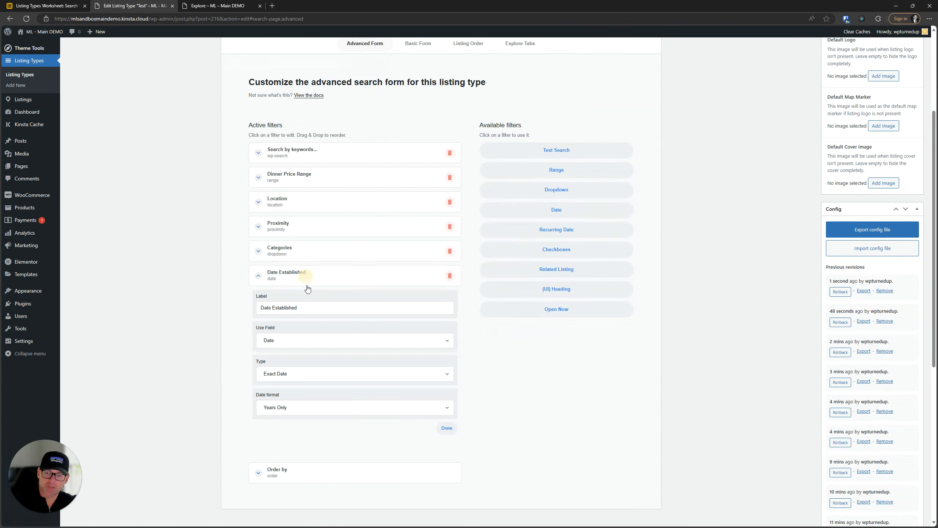
pyautogui.click(294, 373)
pyautogui.click(532, 380)
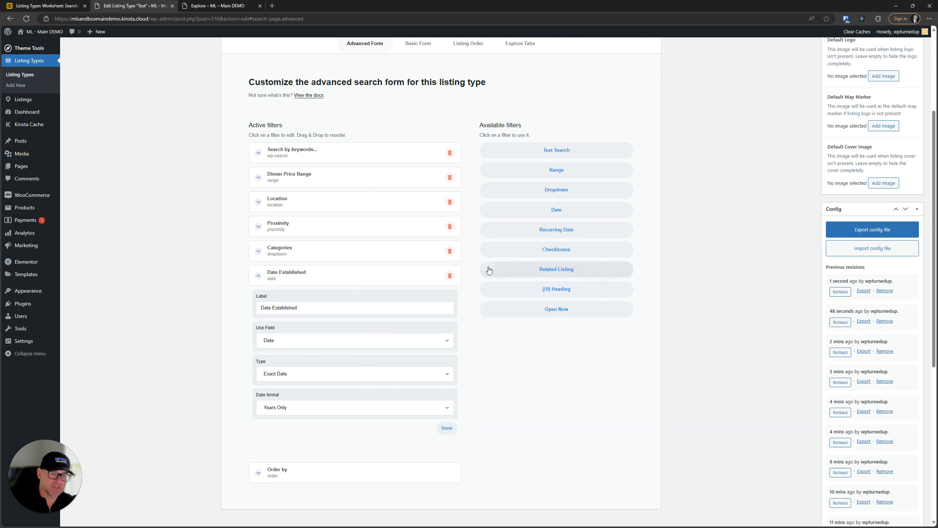
pyautogui.click(547, 389)
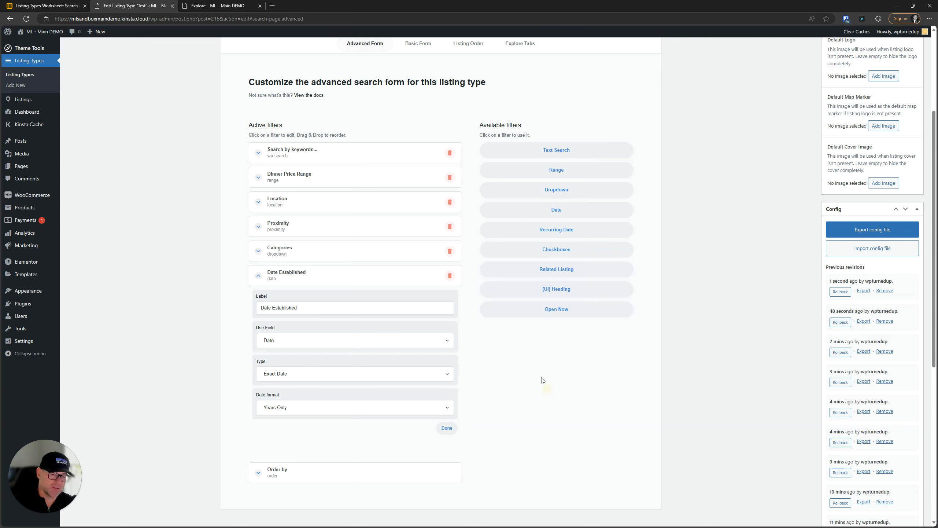
pyautogui.click(548, 401)
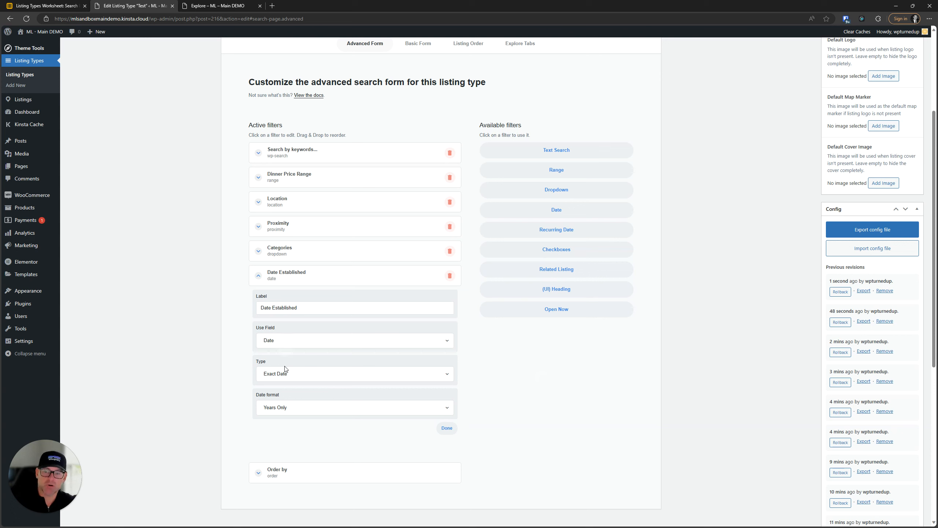
pyautogui.click(303, 371)
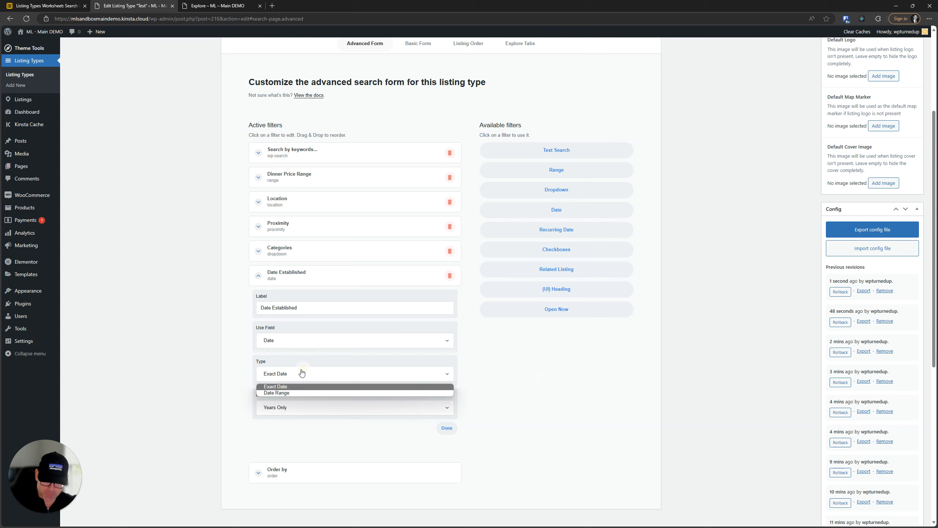
pyautogui.click(287, 393)
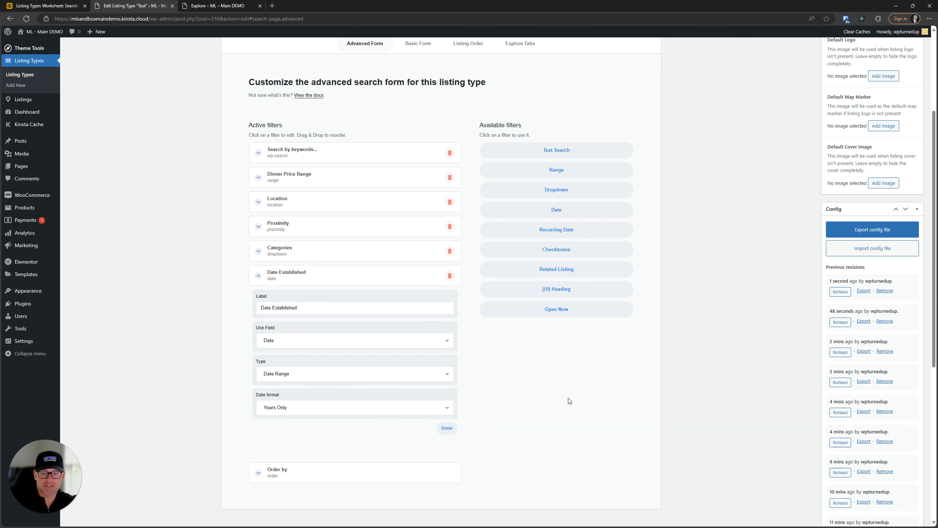
pyautogui.click(582, 393)
pyautogui.hotkey('ctrl', 's')
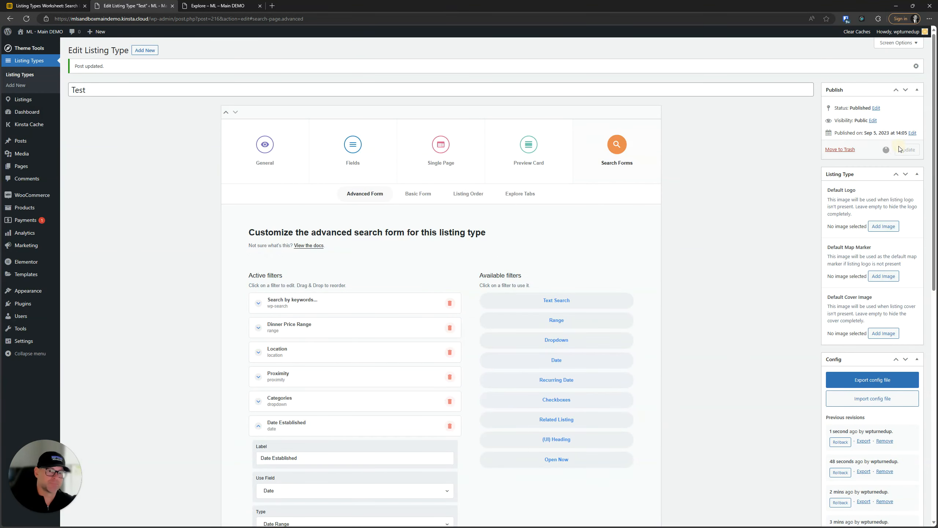
# Reload the Explore page and clear the start year from the Date Established range.
pyautogui.click(219, 5)
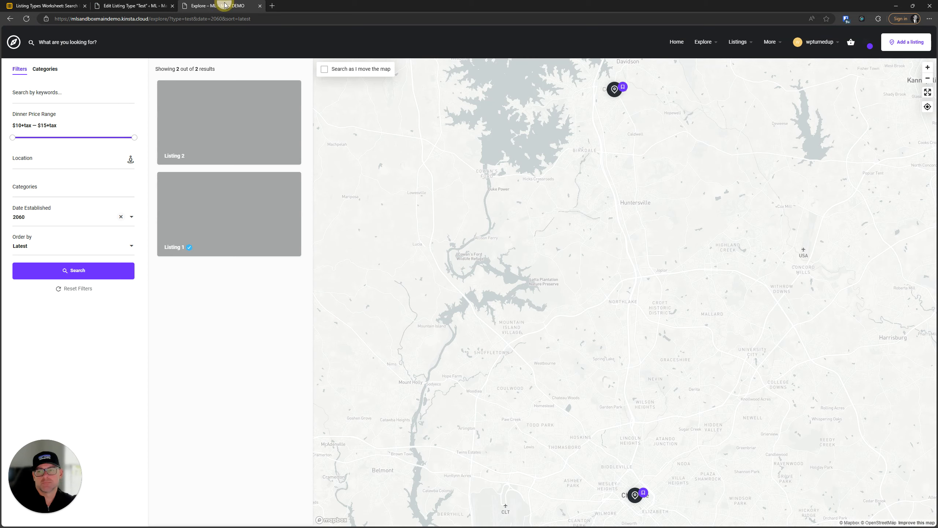
pyautogui.click(26, 19)
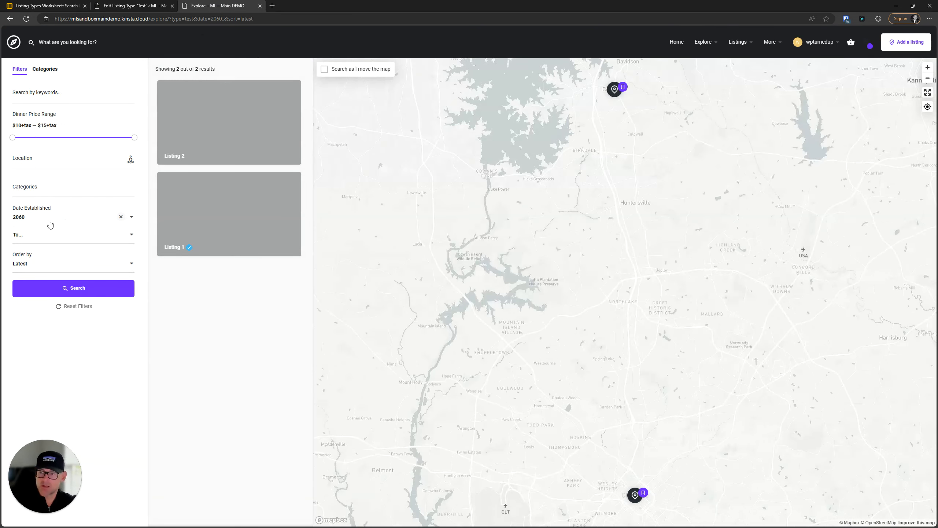
pyautogui.click(48, 221)
pyautogui.click(121, 217)
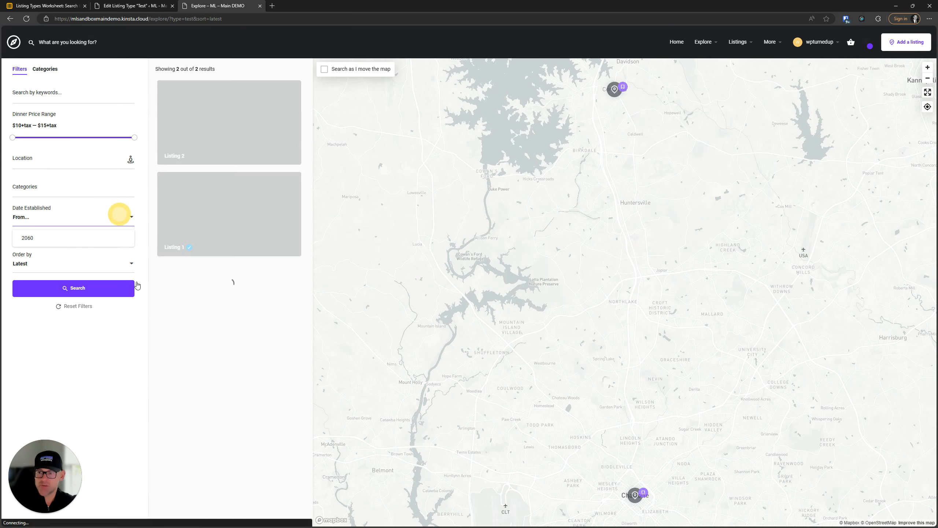
# Reset the filters, reload the Explore page and test the Date Established range from 2060 to 2060, then clear both years.
pyautogui.click(78, 306)
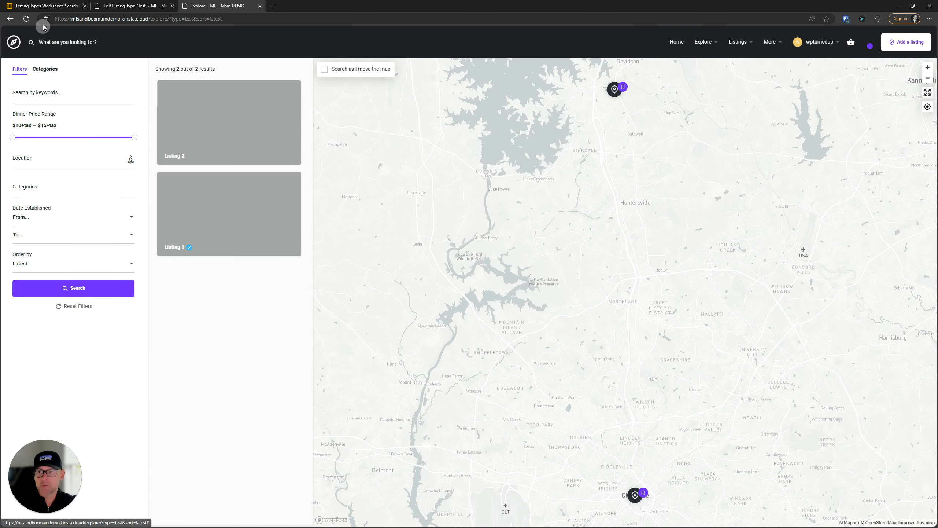
pyautogui.click(26, 18)
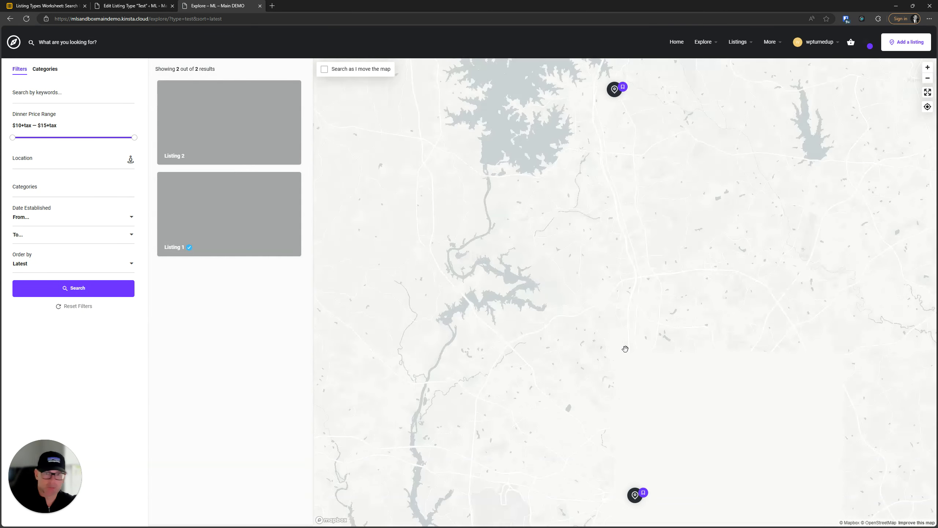
pyautogui.click(76, 218)
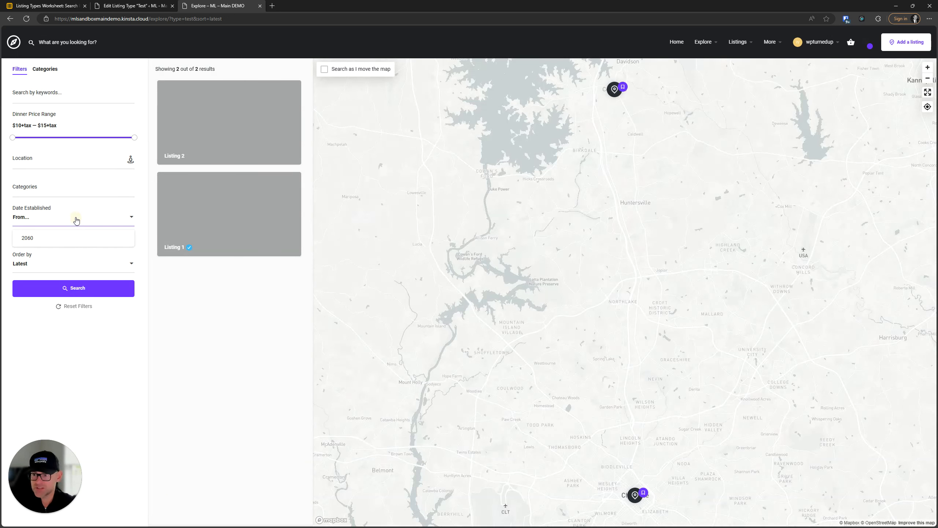
pyautogui.click(59, 238)
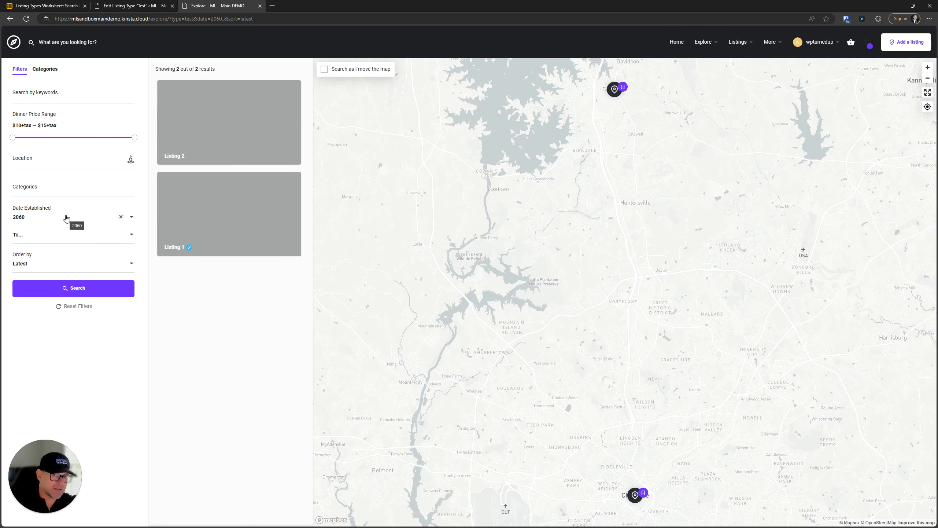
pyautogui.click(53, 237)
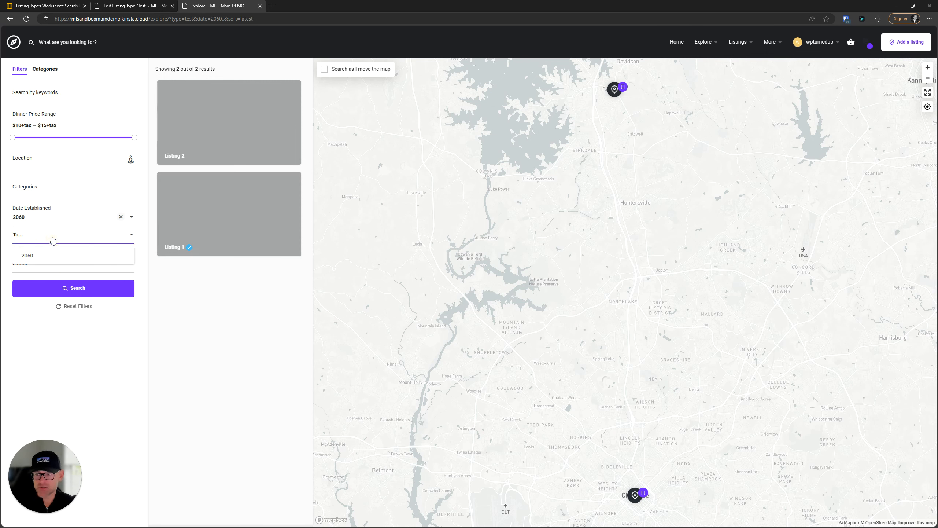
pyautogui.click(36, 255)
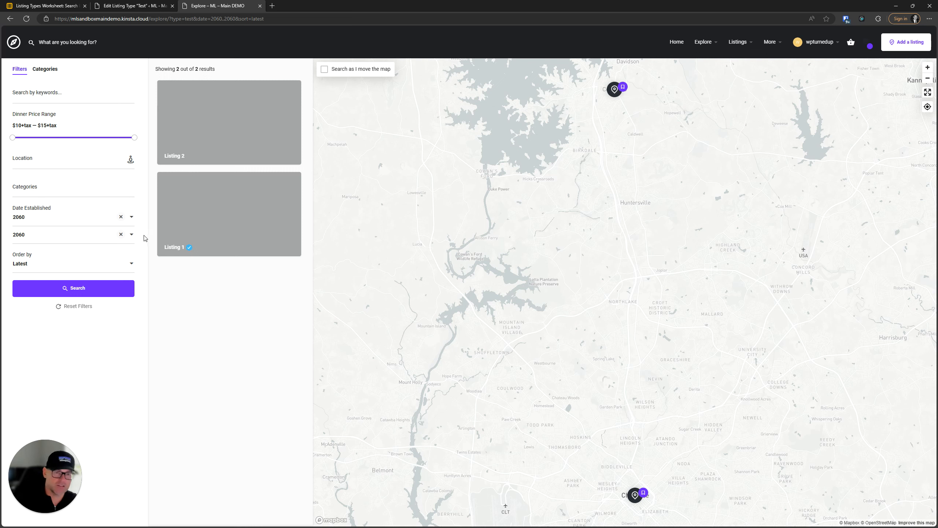
pyautogui.click(121, 236)
pyautogui.click(121, 217)
pyautogui.click(242, 352)
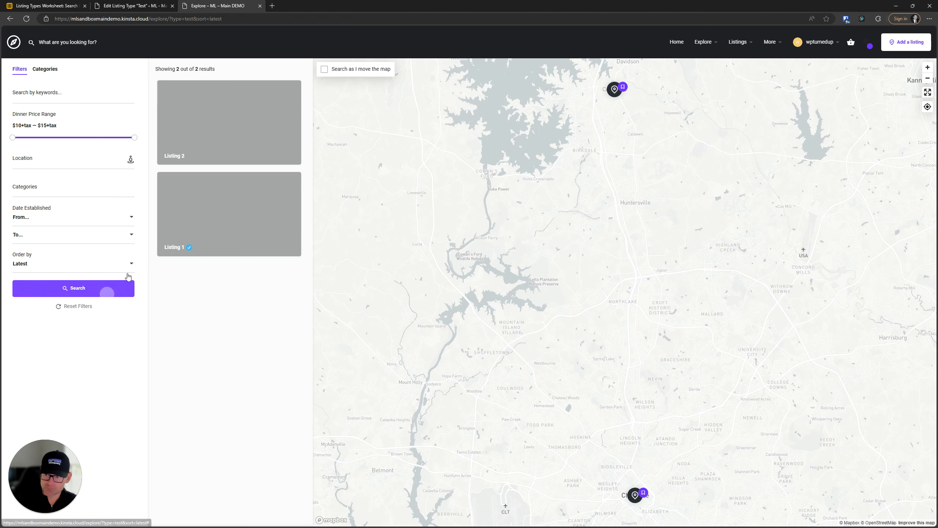
# Return to the listing type editor and set the Date Established filter's date format to Year + Month + Day.
pyautogui.click(133, 6)
pyautogui.click(605, 166)
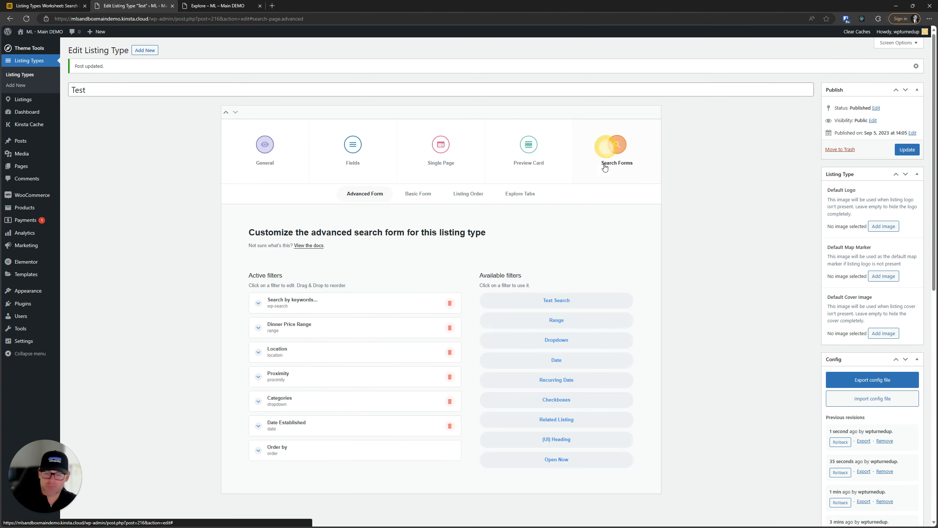
pyautogui.click(306, 272)
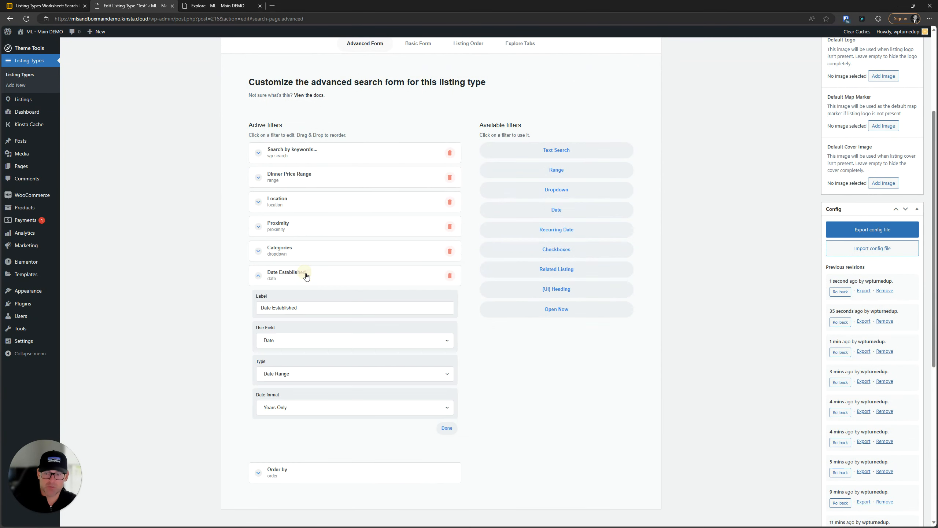
pyautogui.scroll(-5, 312, 211)
pyautogui.scroll(4, 524, 382)
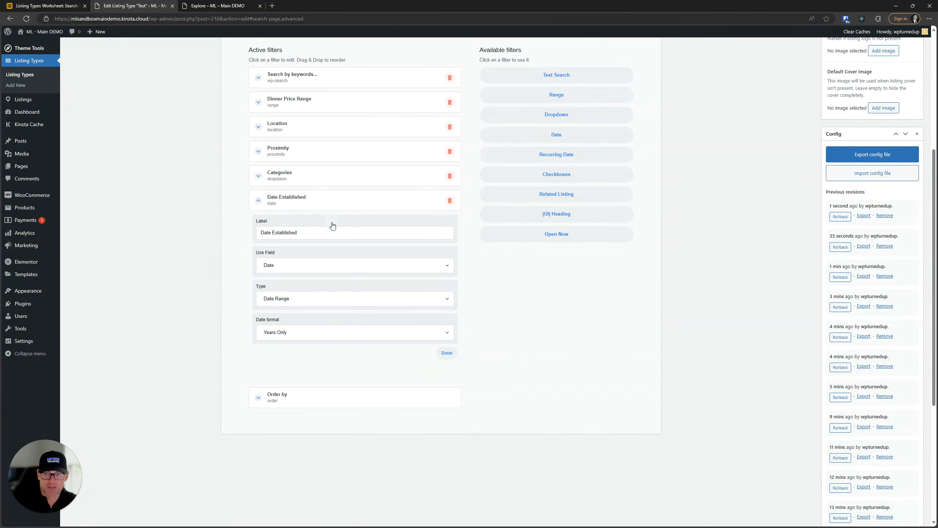
pyautogui.click(328, 207)
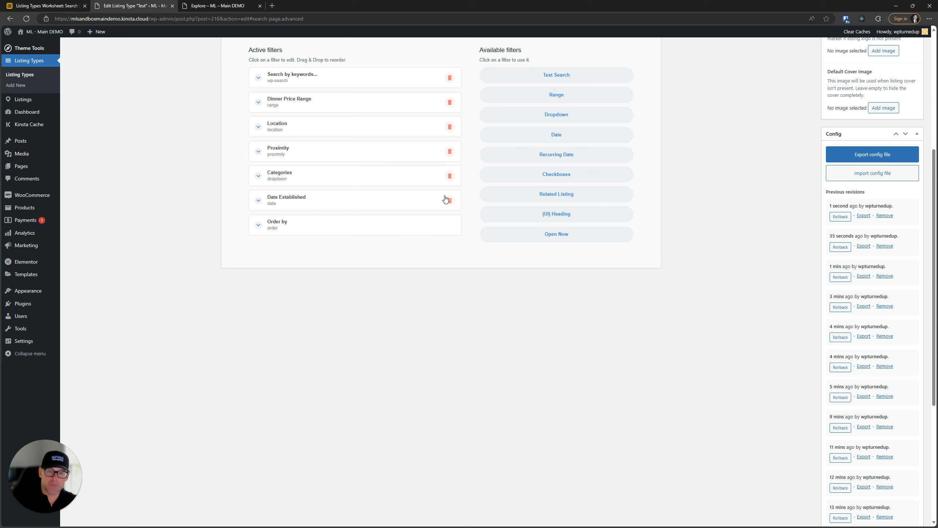
pyautogui.click(327, 202)
pyautogui.click(313, 333)
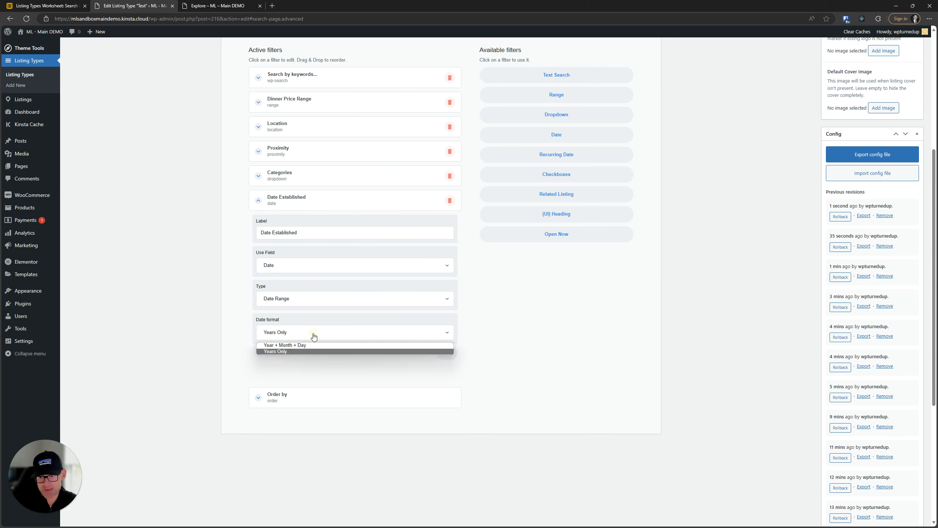
pyautogui.click(312, 344)
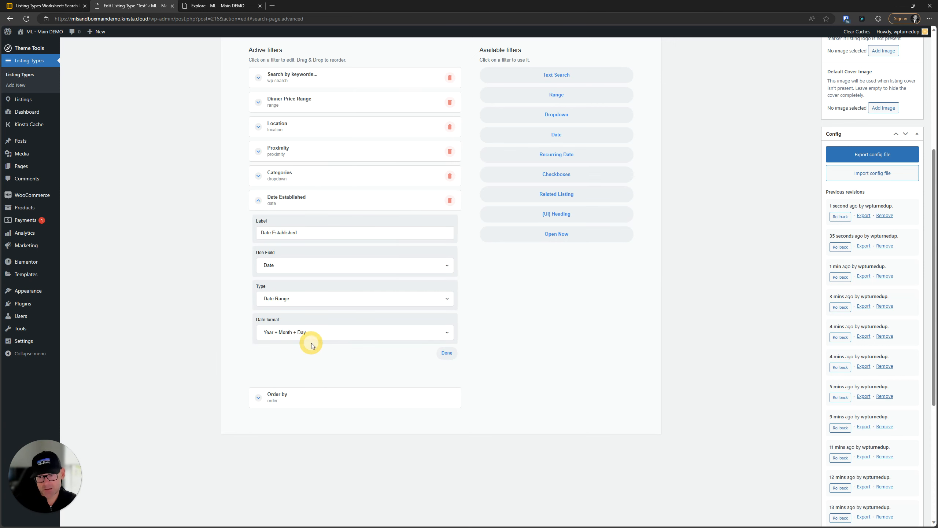
# Replace the Date Established filter in the active filters with a Recurring Date filter labelled Events.
pyautogui.click(450, 200)
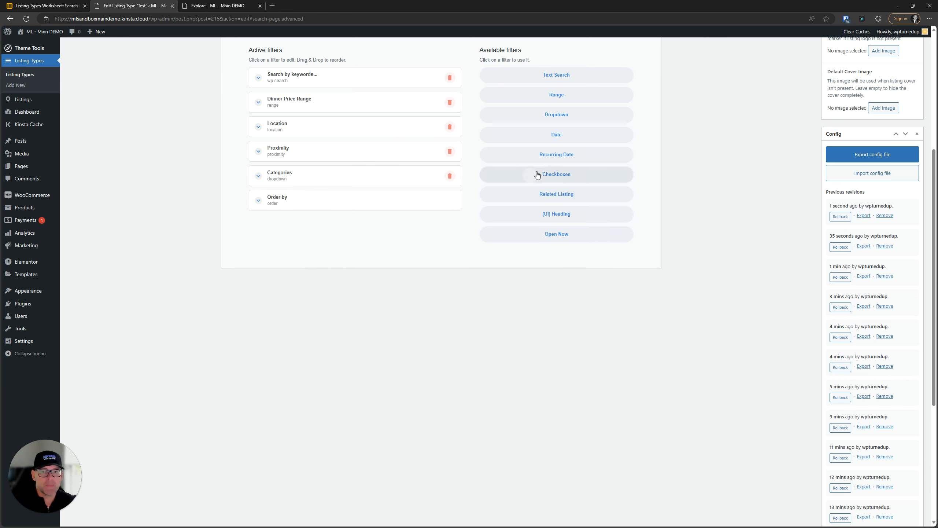
pyautogui.click(563, 155)
pyautogui.moveTo(287, 231); pyautogui.dragTo(288, 203)
pyautogui.click(288, 206)
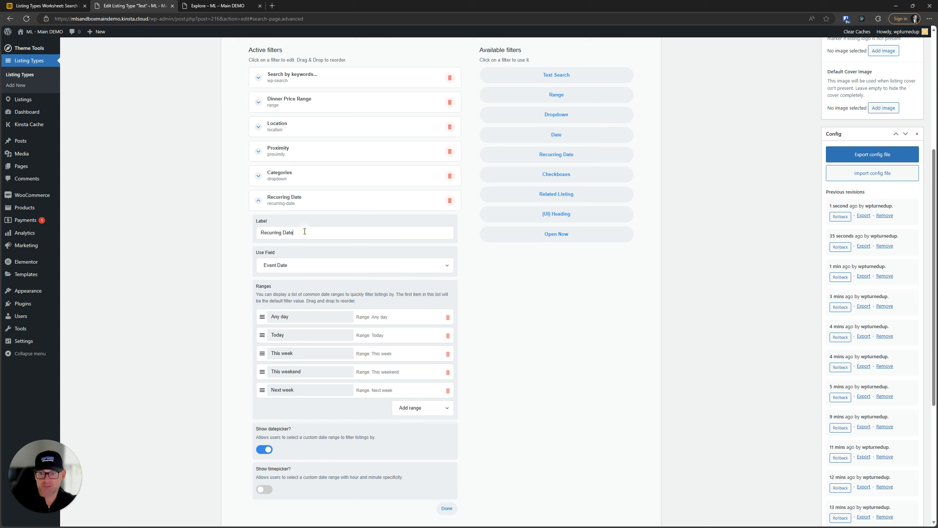
pyautogui.tripleClick(285, 233)
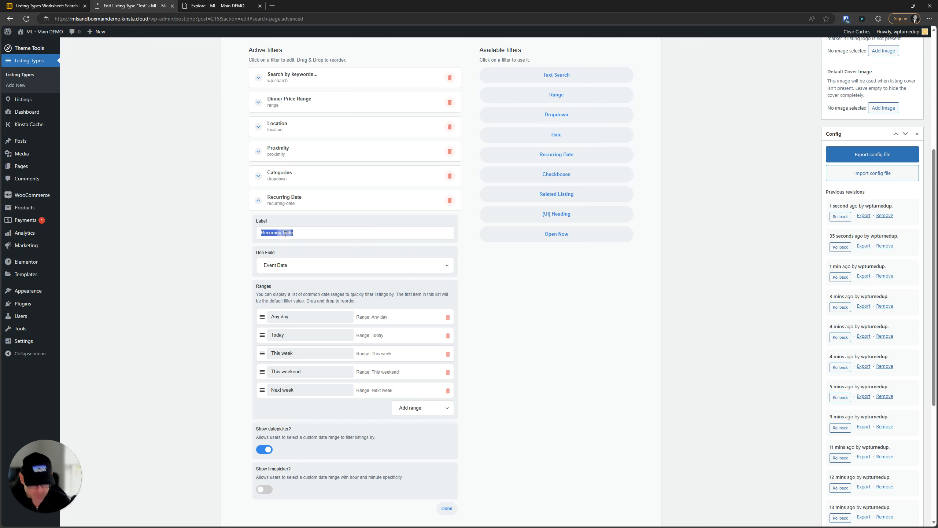
pyautogui.write('Events')
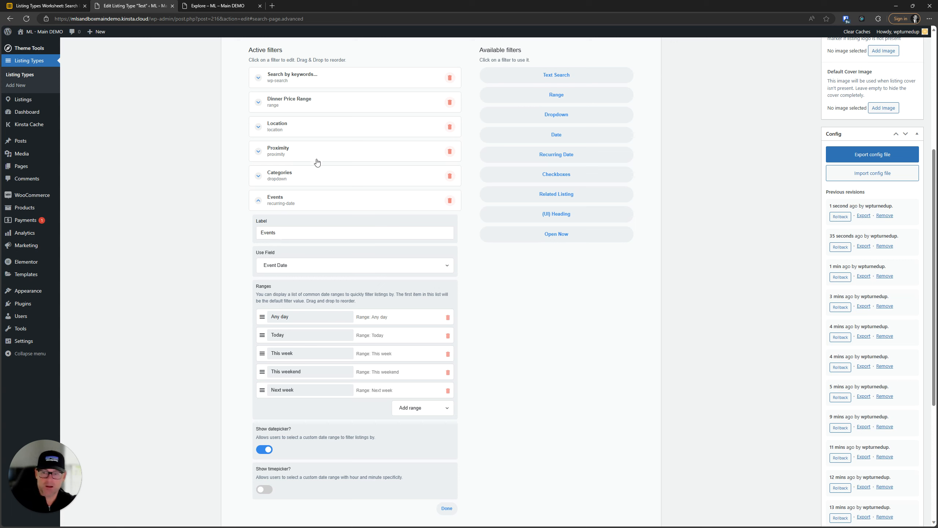
# Choose Event Date as the Events filter's source field, review its ranges and update the listing type.
pyautogui.click(287, 265)
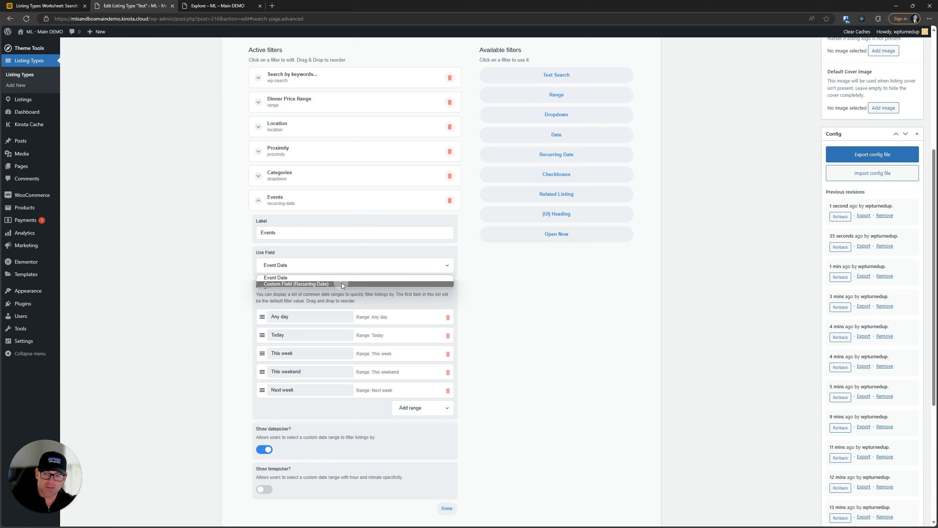
pyautogui.click(293, 277)
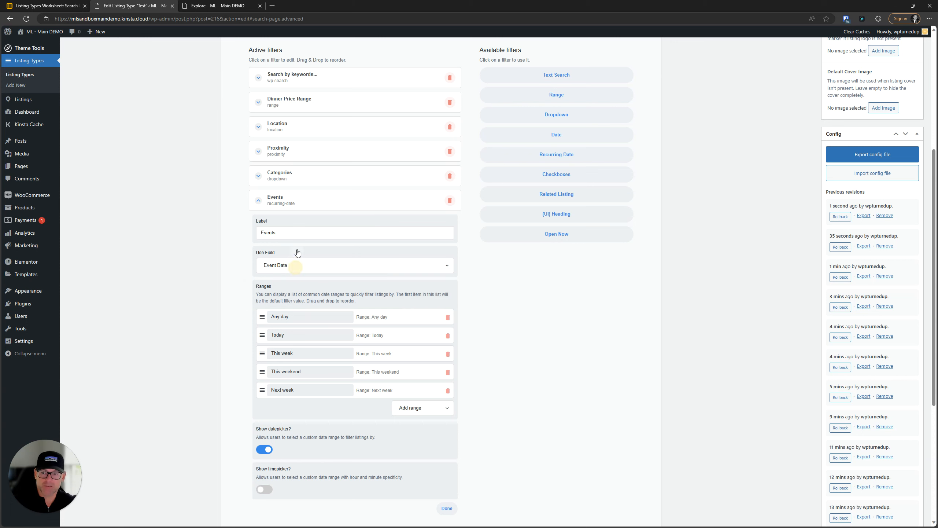
pyautogui.click(292, 234)
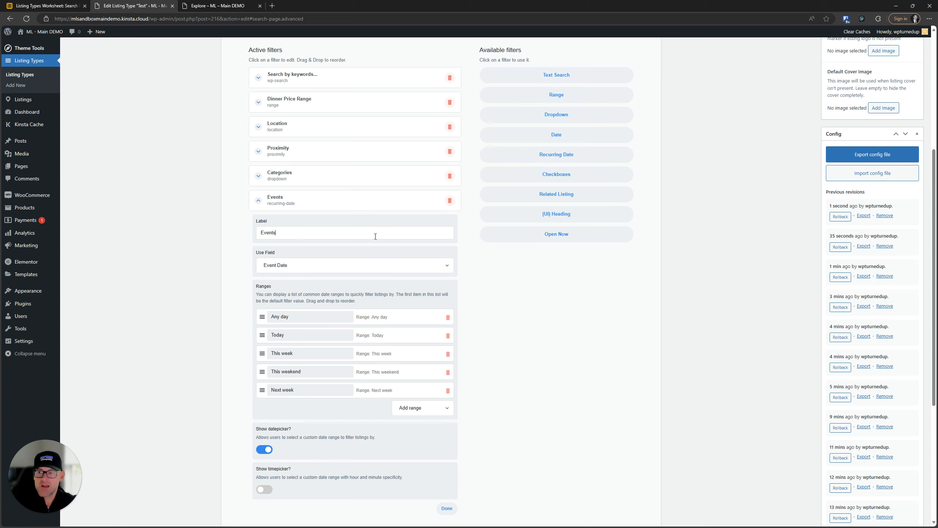
pyautogui.scroll(-2, 359, 314)
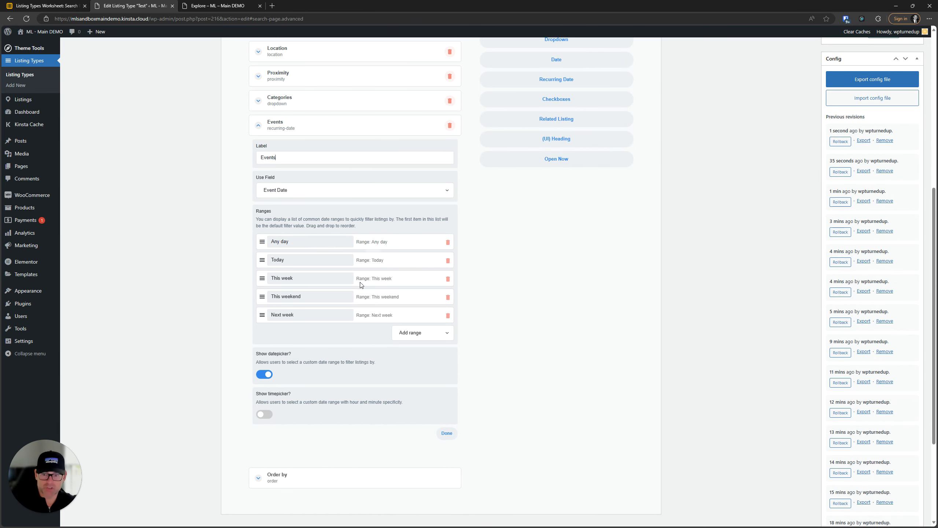
pyautogui.doubleClick(302, 241)
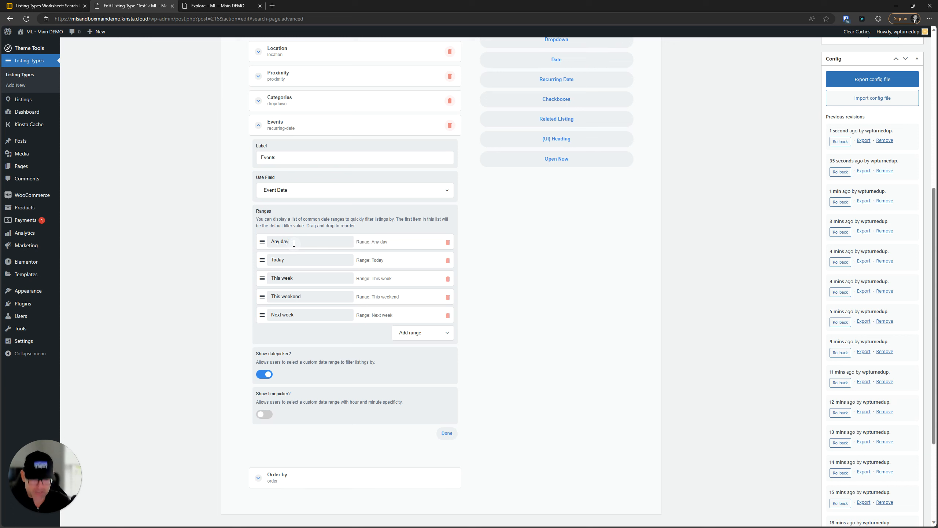
pyautogui.click(396, 337)
pyautogui.click(377, 339)
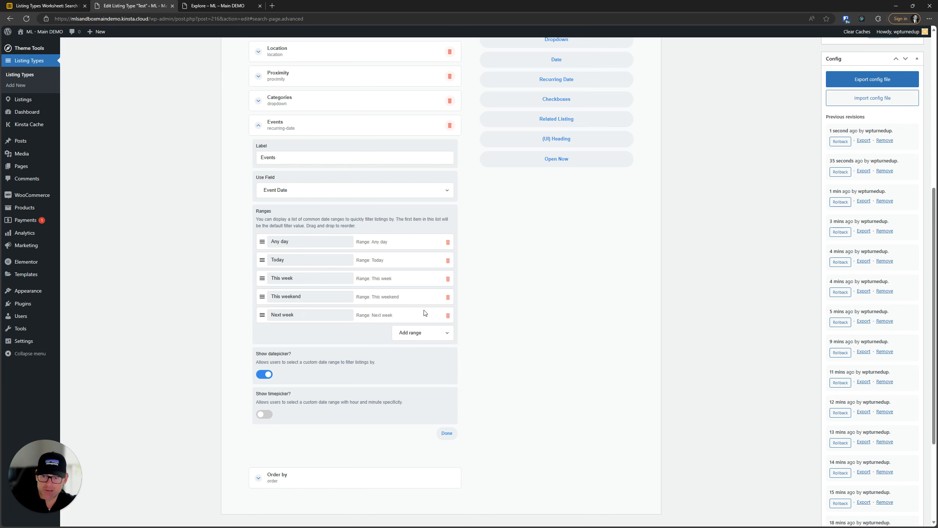
pyautogui.scroll(8, 322, 320)
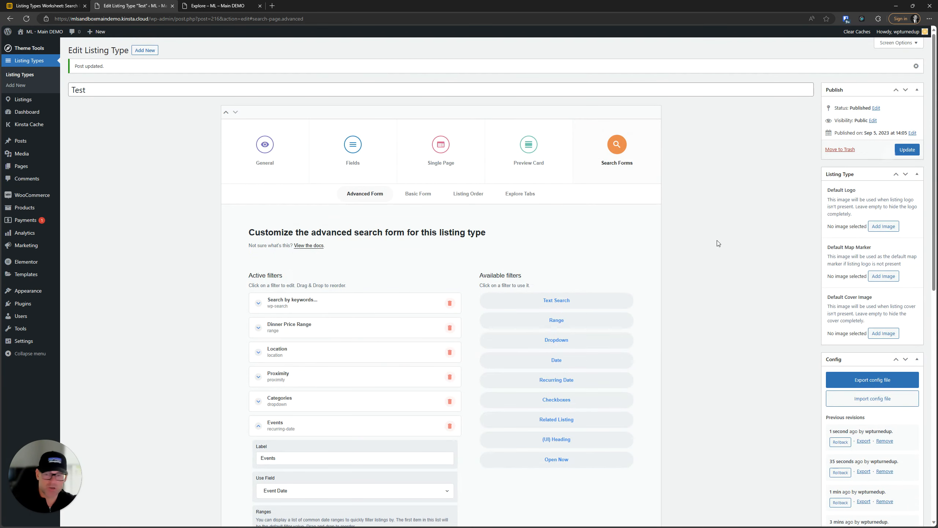
pyautogui.scroll(-5, 207, 306)
pyautogui.press('Return')
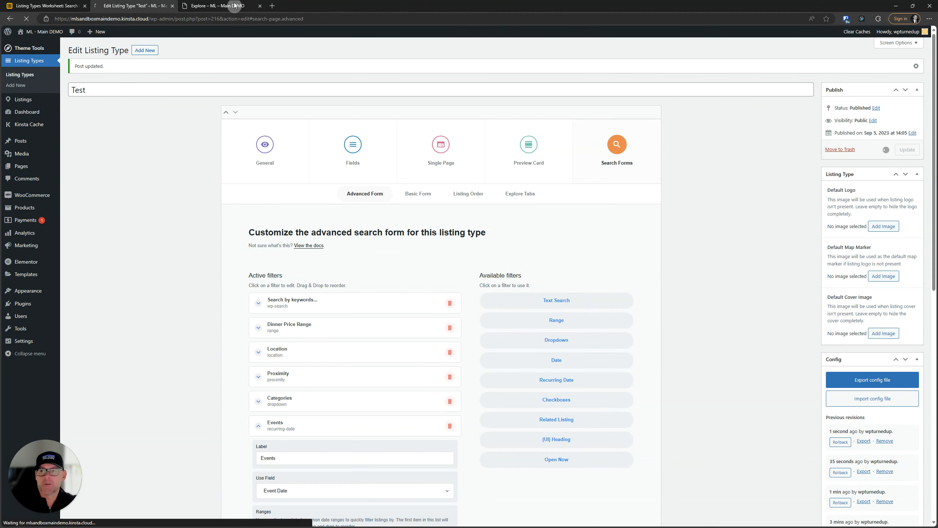
# Reload the Explore page and check the keyword and Categories filters and the Any day option of the Events filter.
pyautogui.click(218, 5)
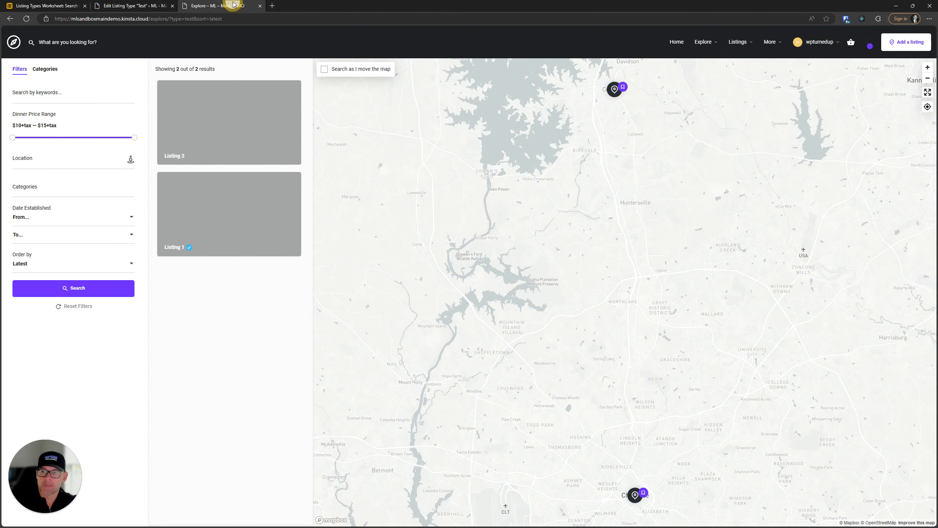
pyautogui.click(27, 18)
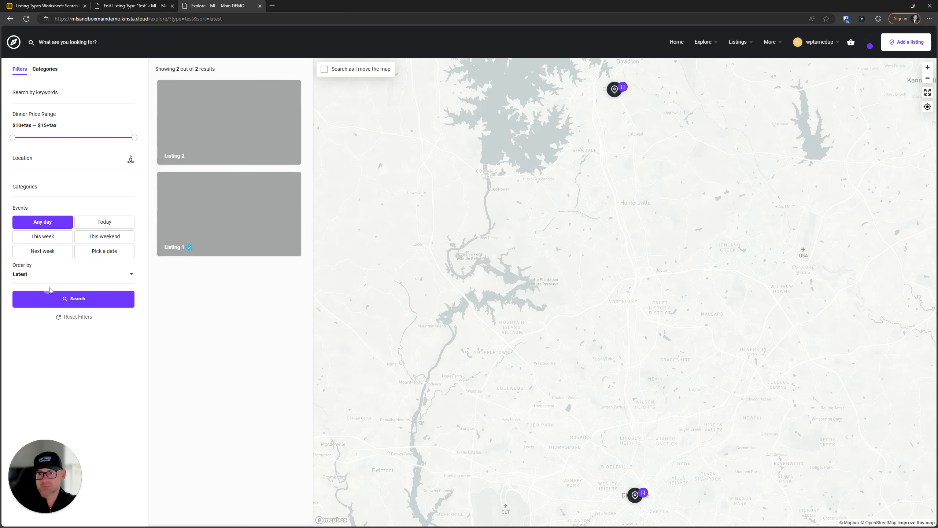
pyautogui.click(69, 320)
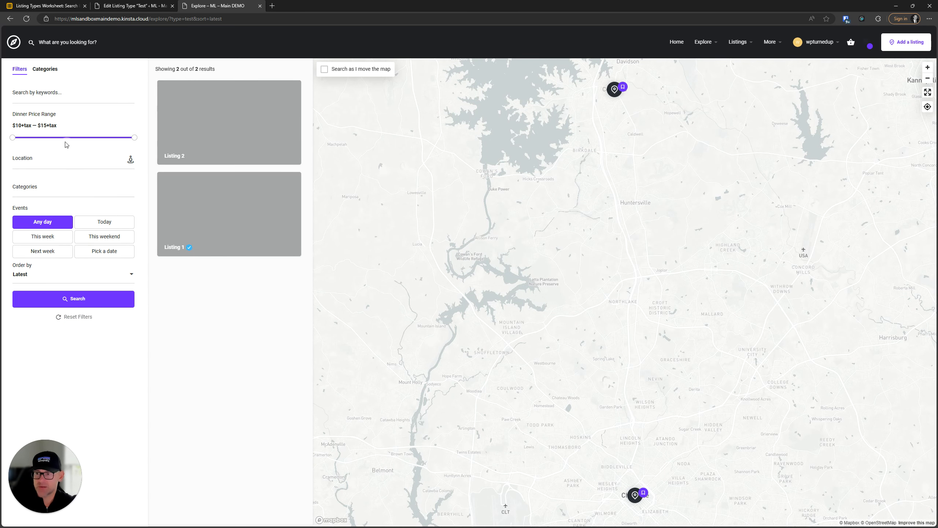
pyautogui.click(28, 92)
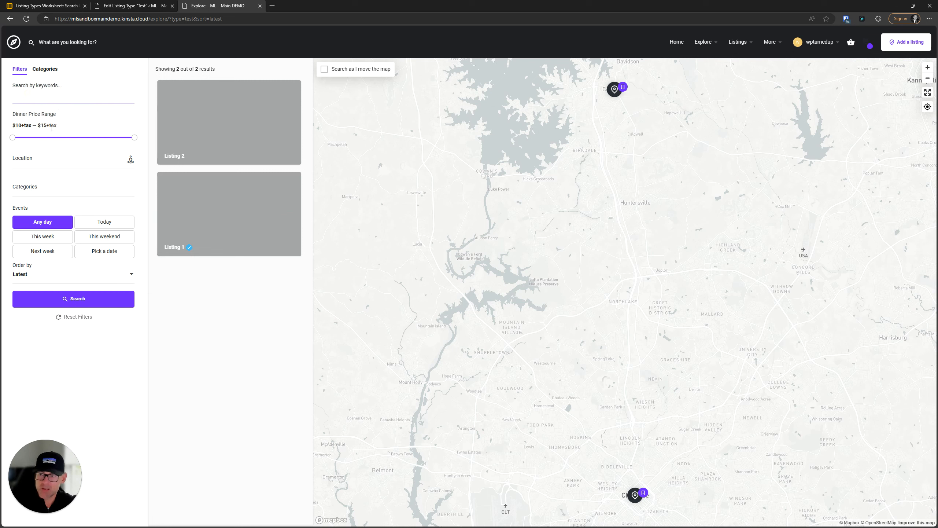
pyautogui.click(174, 295)
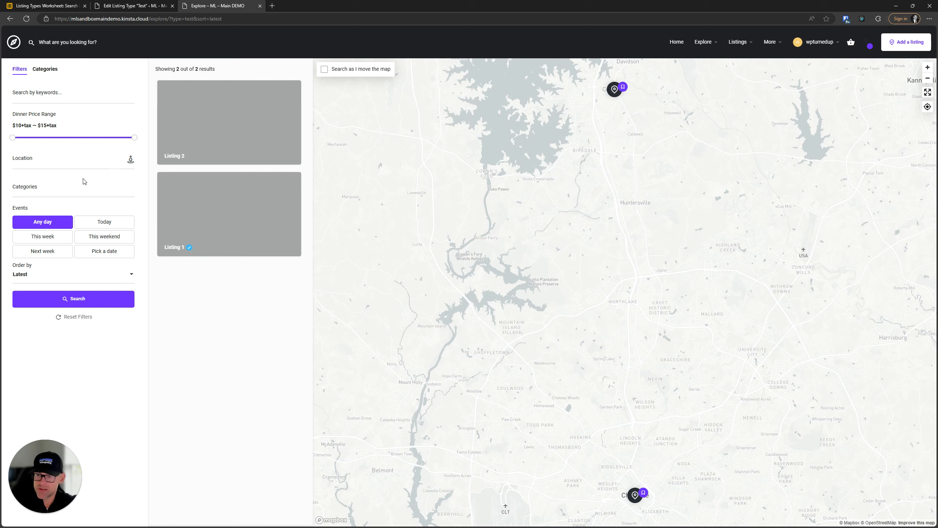
pyautogui.click(53, 189)
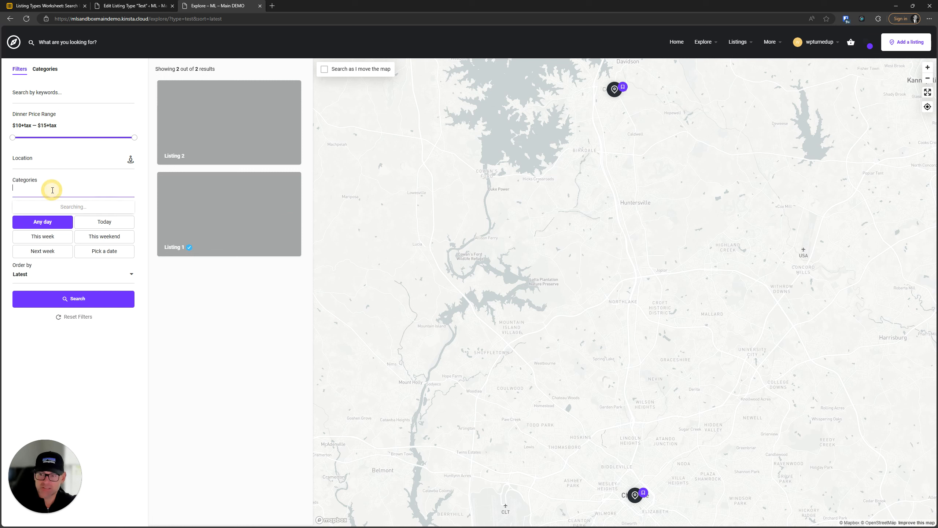
pyautogui.click(171, 325)
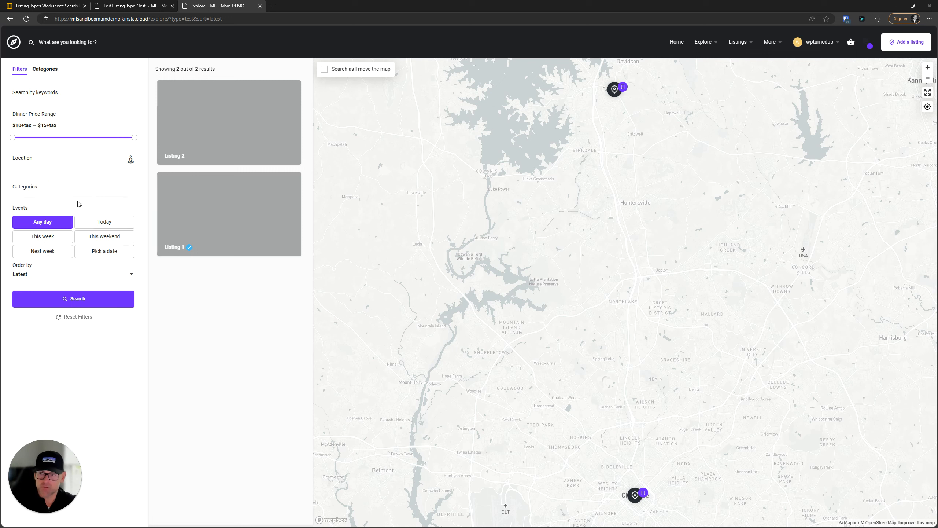
pyautogui.click(44, 223)
pyautogui.click(189, 327)
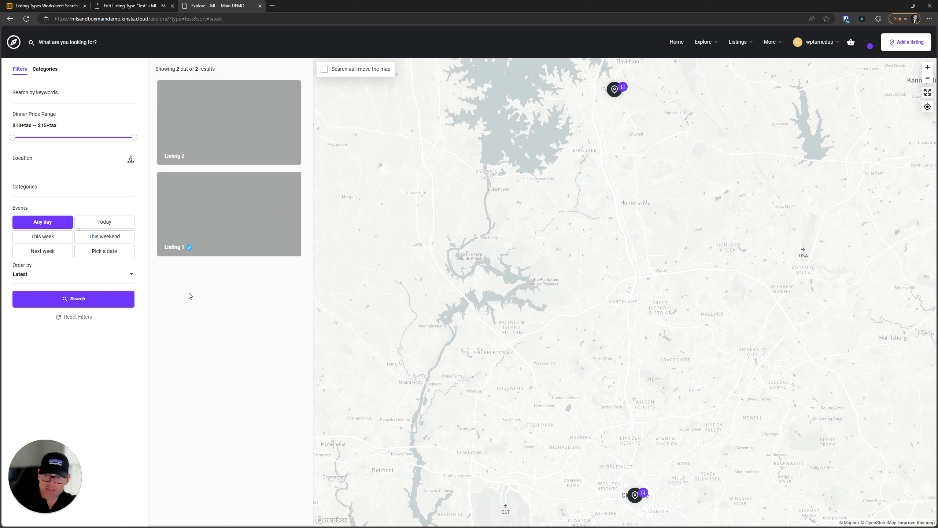
# Test the Events filter's Today, This week and This weekend ranges, finishing on Any day.
pyautogui.click(92, 222)
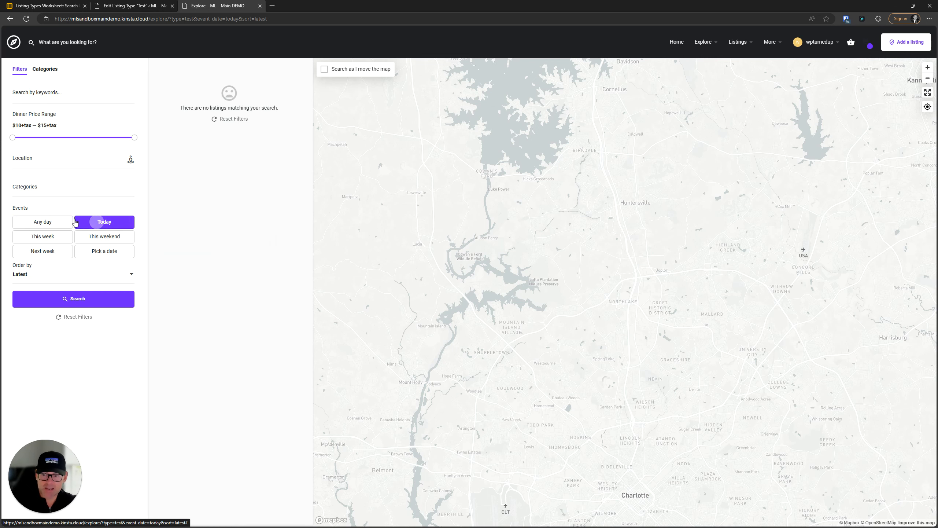
pyautogui.click(59, 236)
pyautogui.click(94, 237)
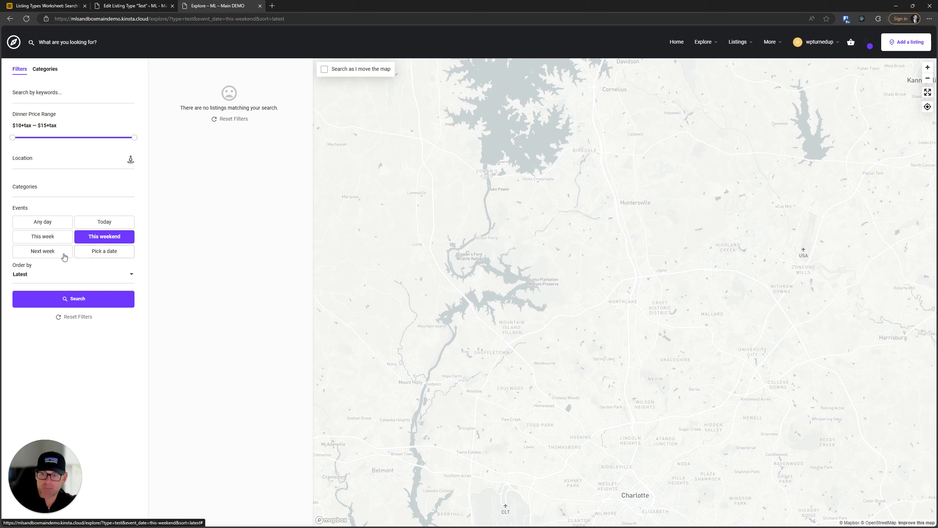
pyautogui.click(37, 223)
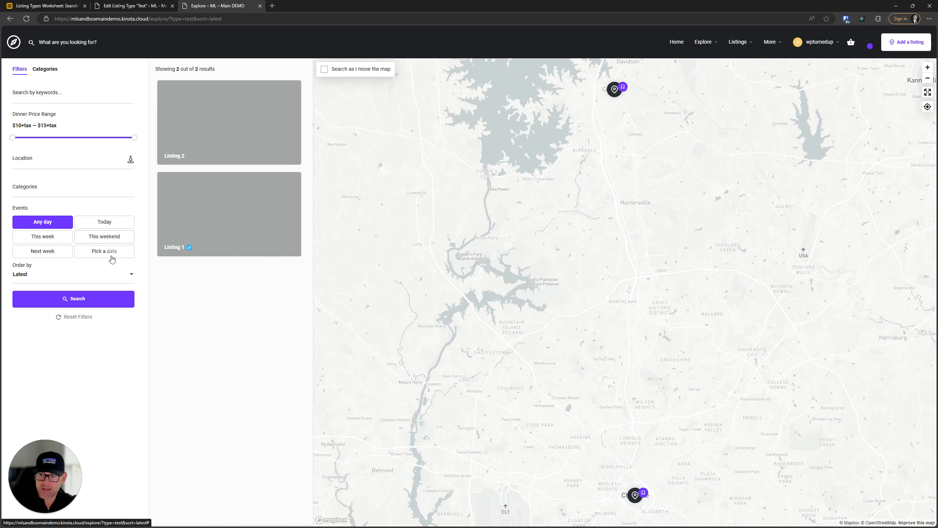
# Return to the Test listing type's advanced search form, add a Tomorrow range to the Events filter and update the listing type.
pyautogui.click(119, 5)
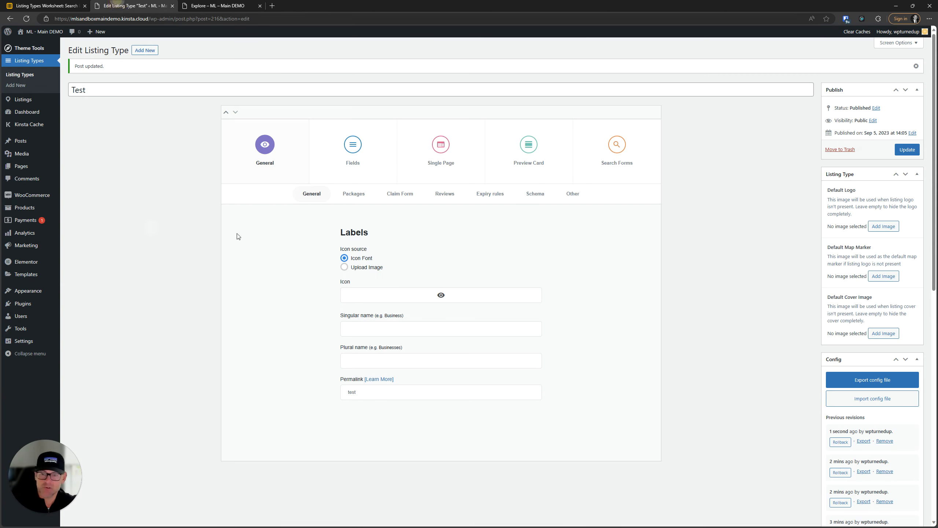
pyautogui.click(624, 150)
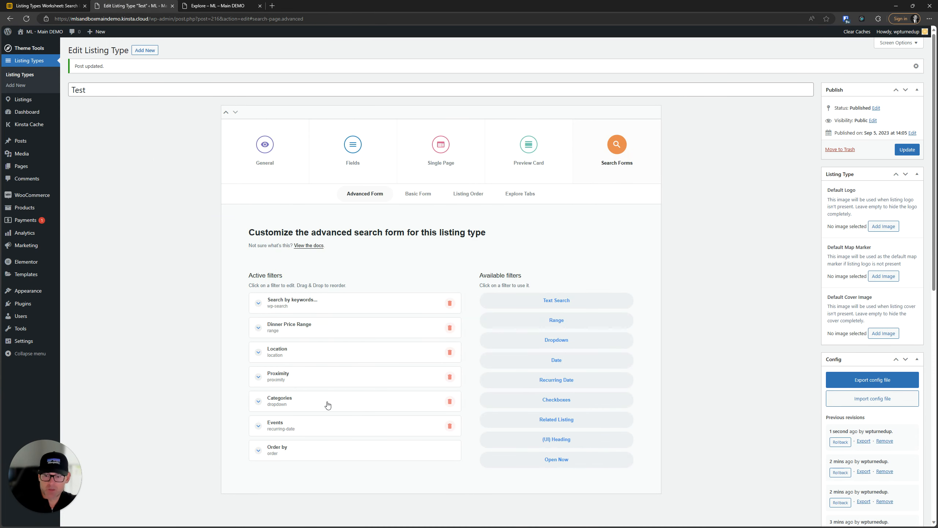
pyautogui.click(327, 417)
pyautogui.scroll(-5, 334, 319)
pyautogui.tripleClick(294, 318)
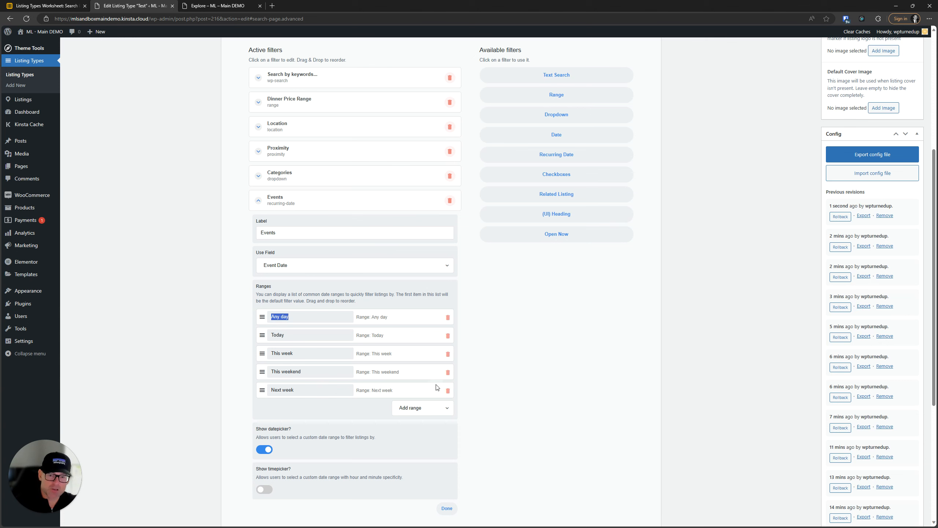
pyautogui.click(428, 411)
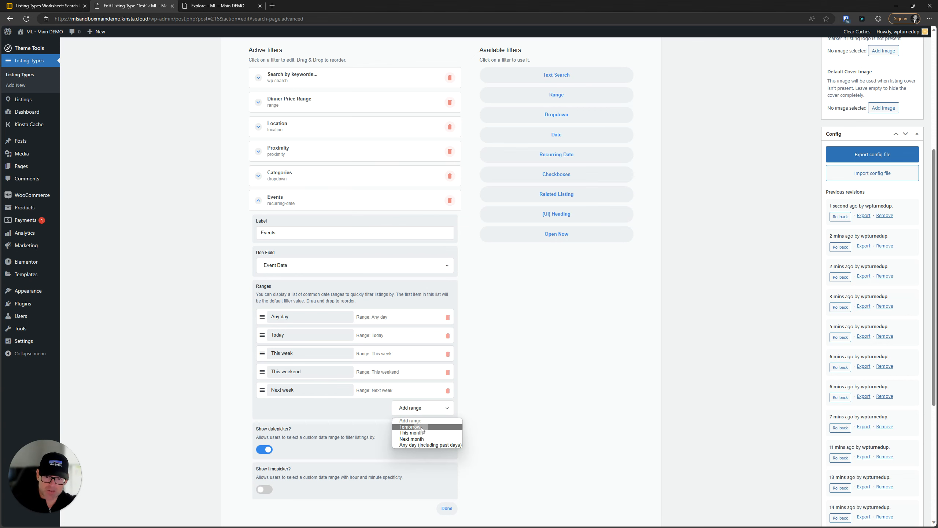
pyautogui.click(422, 427)
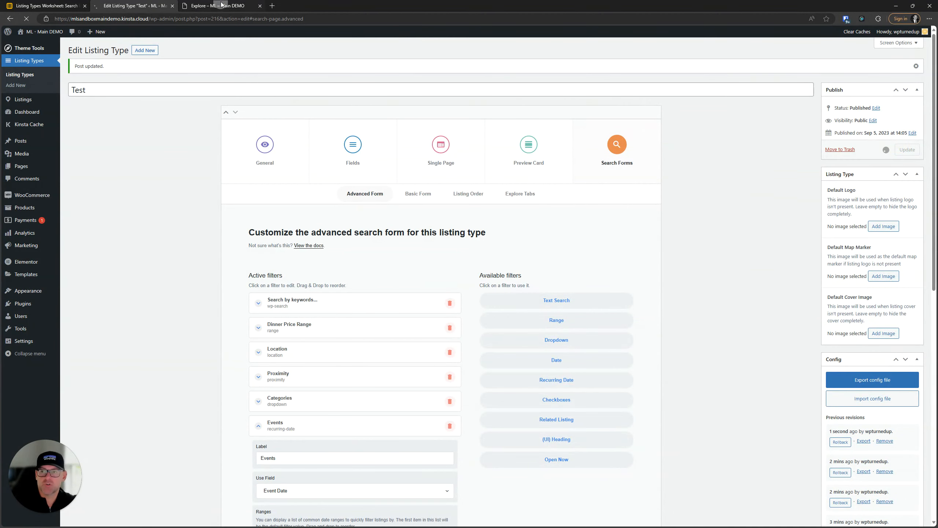
# Duplicate the Explore page, compare the Events ranges in both copies, close the duplicate and reload the original.
pyautogui.click(220, 6)
pyautogui.rightClick(218, 5)
pyautogui.click(249, 46)
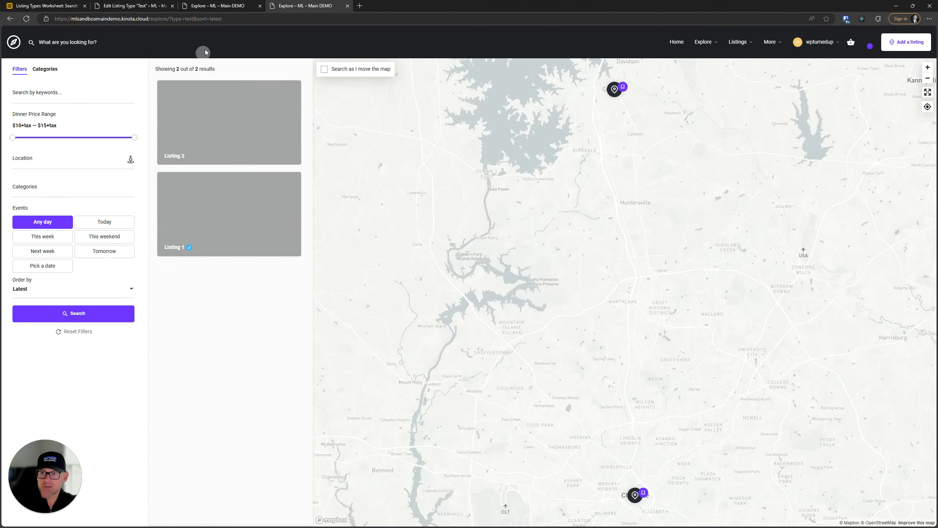
pyautogui.click(222, 6)
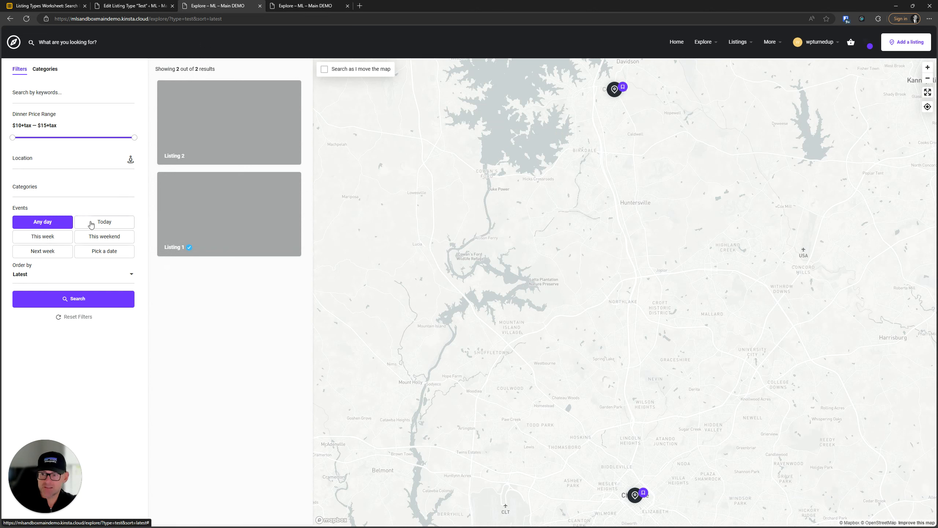
pyautogui.click(292, 6)
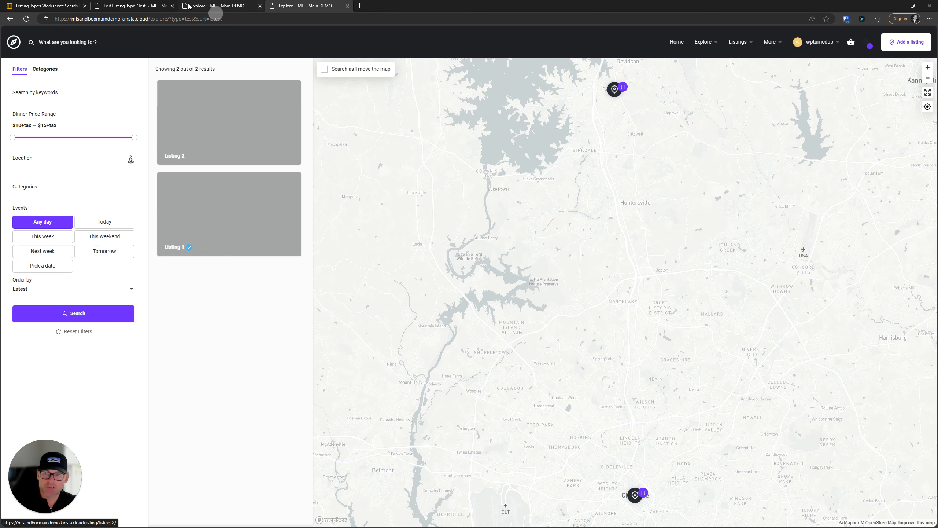
pyautogui.click(217, 6)
pyautogui.click(347, 6)
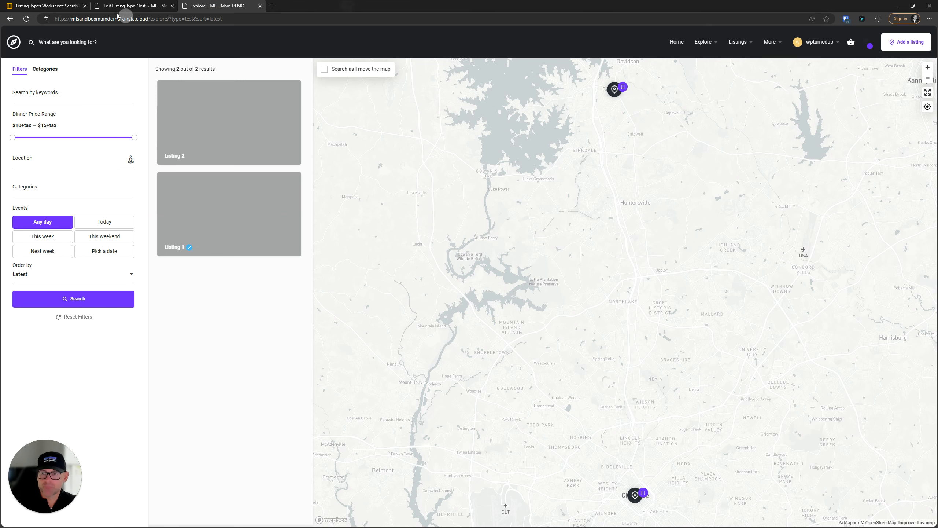
pyautogui.click(27, 18)
# Reopen the Events filter in the listing type editor and add an Any day (including past days) range.
pyautogui.click(125, 6)
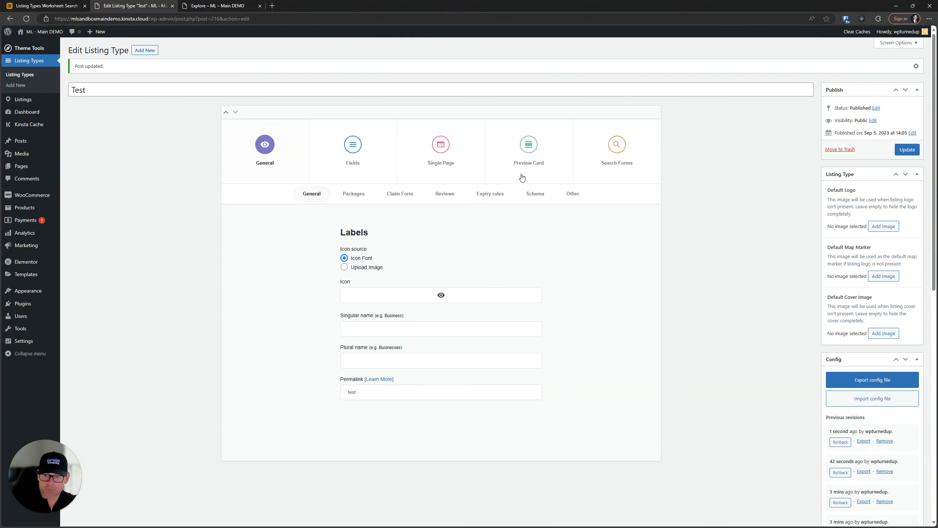
pyautogui.click(613, 159)
pyautogui.click(308, 353)
pyautogui.scroll(-6, 412, 359)
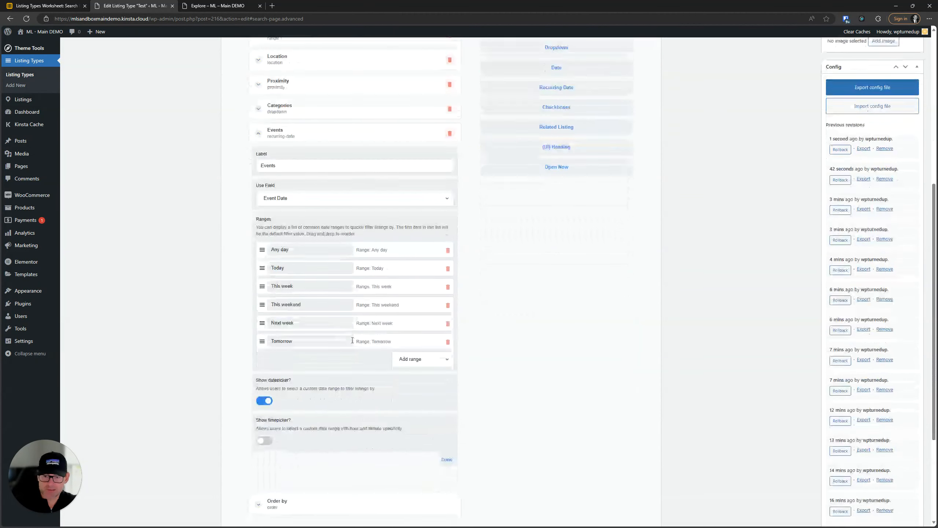
pyautogui.click(414, 355)
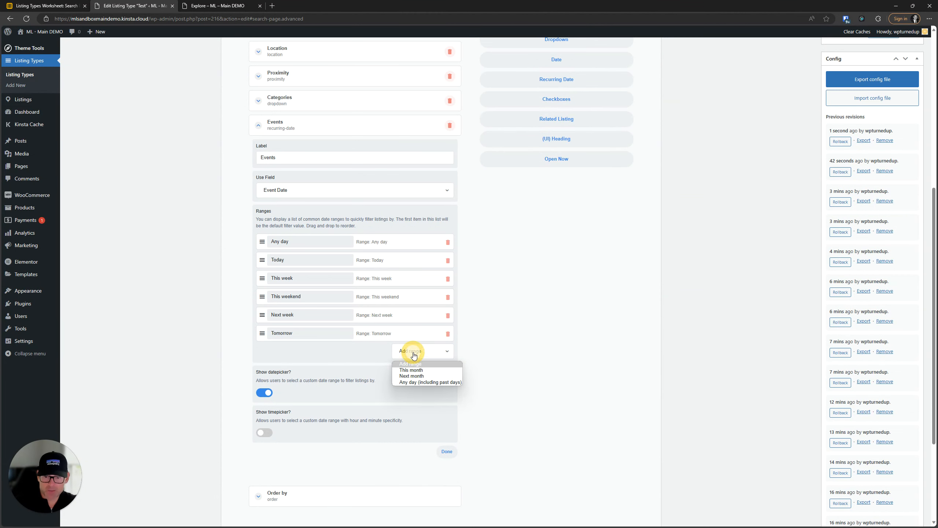
pyautogui.click(414, 381)
pyautogui.click(301, 351)
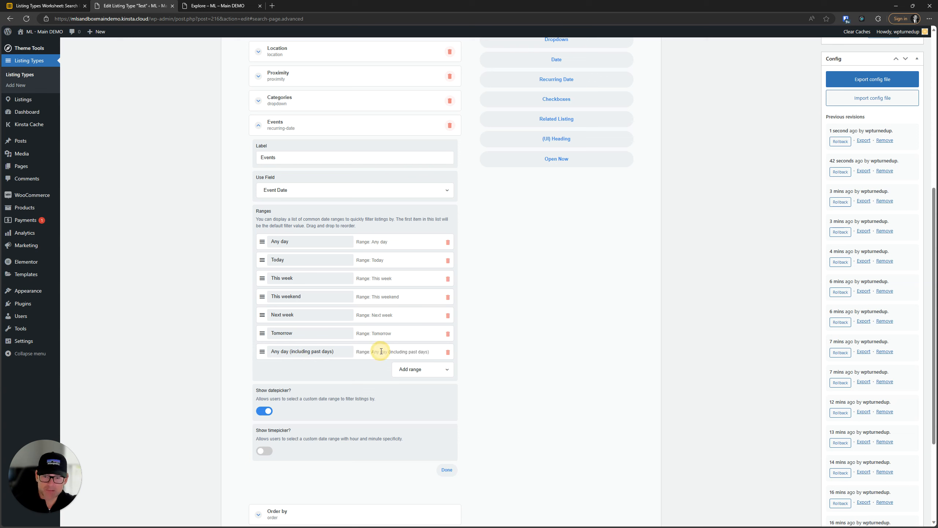
pyautogui.moveTo(380, 352); pyautogui.dragTo(382, 351)
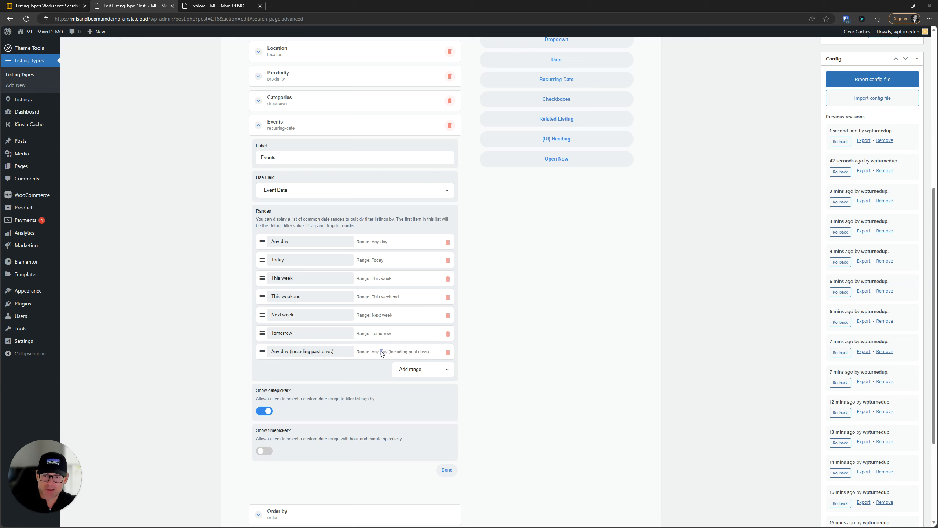
# Remove the Any day (including past days) and Tomorrow ranges from the Events filter and update the listing type.
pyautogui.click(448, 351)
pyautogui.click(448, 333)
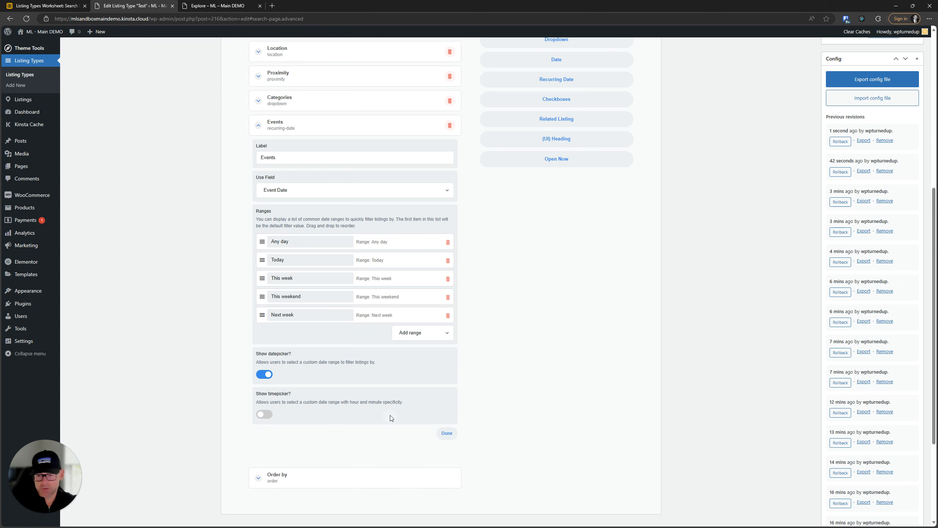
pyautogui.scroll(-2, 287, 329)
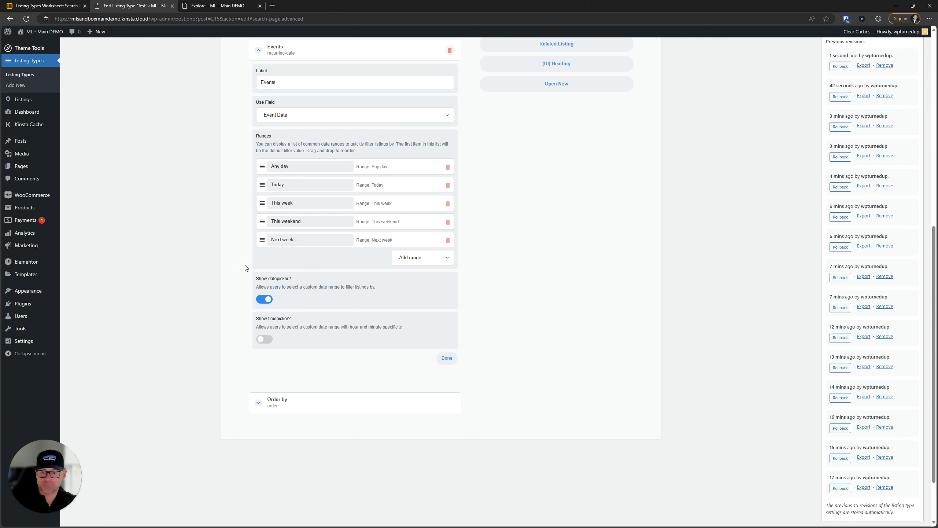
pyautogui.hotkey('ctrl', 's')
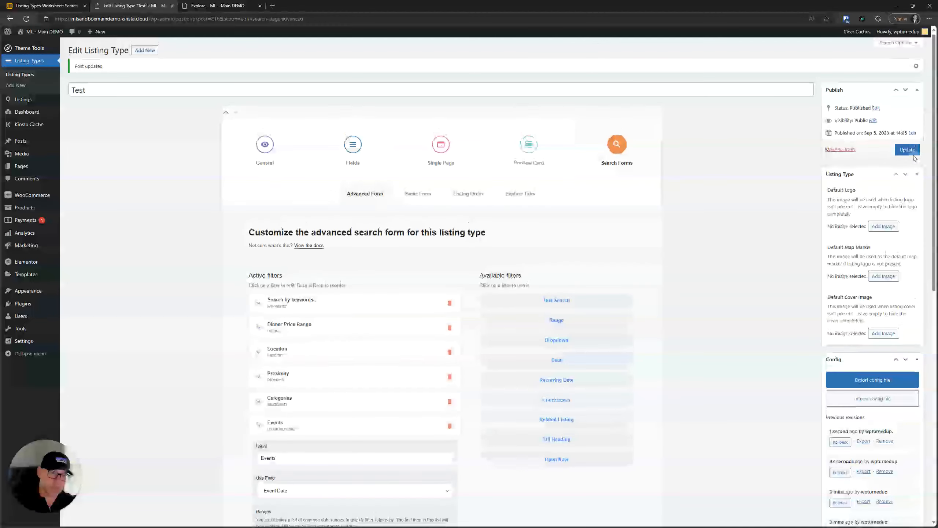
# On the Explore page, test the Events filter's Pick a date option with a range from 20 October 2023 to 21 October 2023.
pyautogui.click(225, 4)
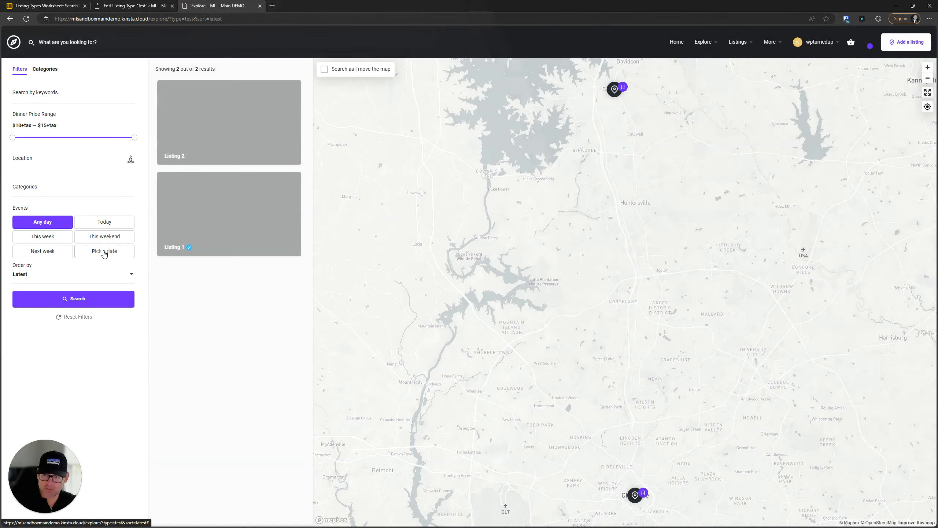
pyautogui.click(104, 251)
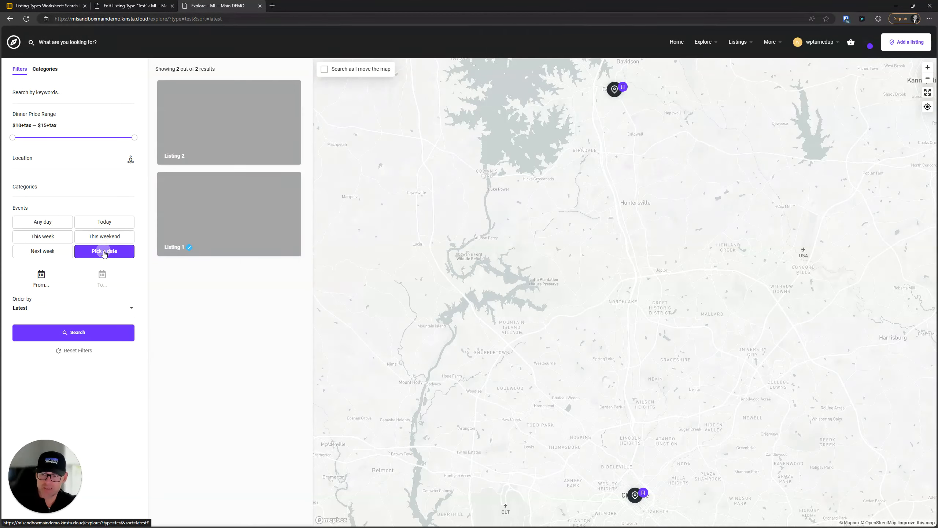
pyautogui.click(40, 278)
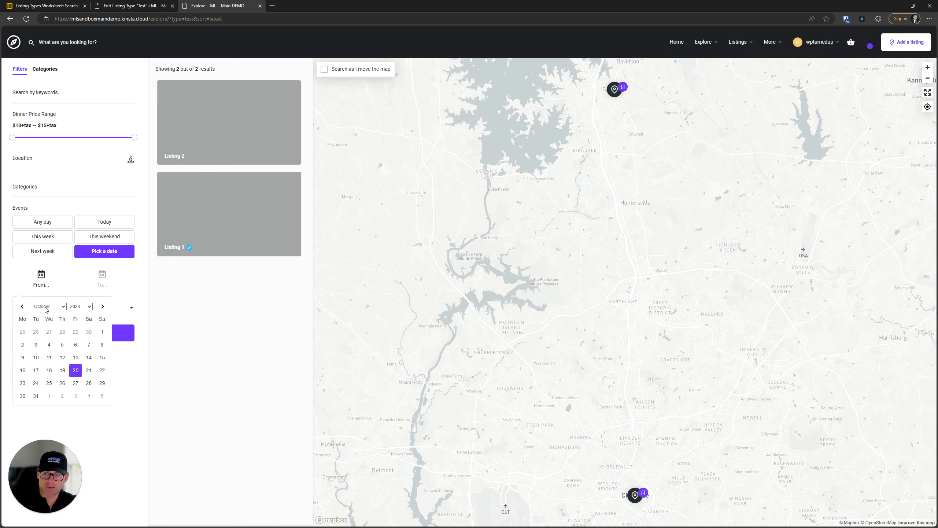
pyautogui.click(77, 370)
pyautogui.click(101, 275)
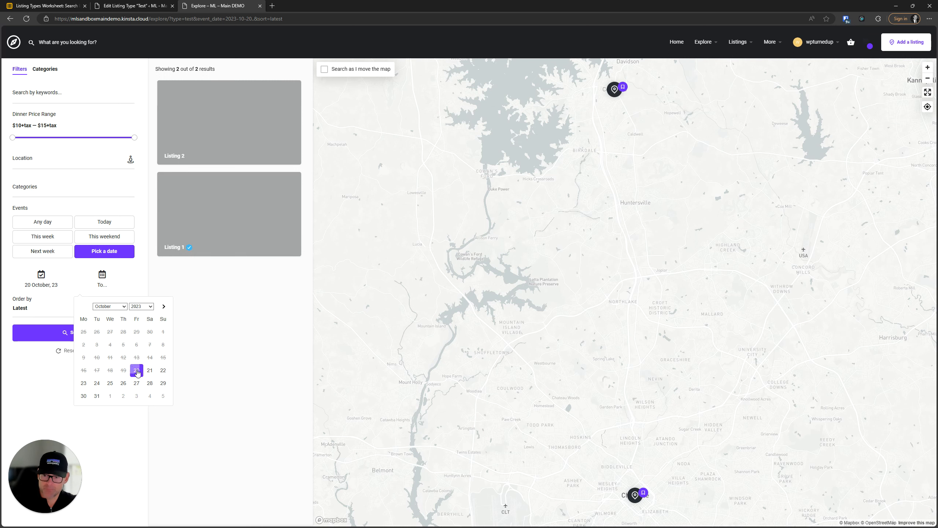
pyautogui.click(150, 371)
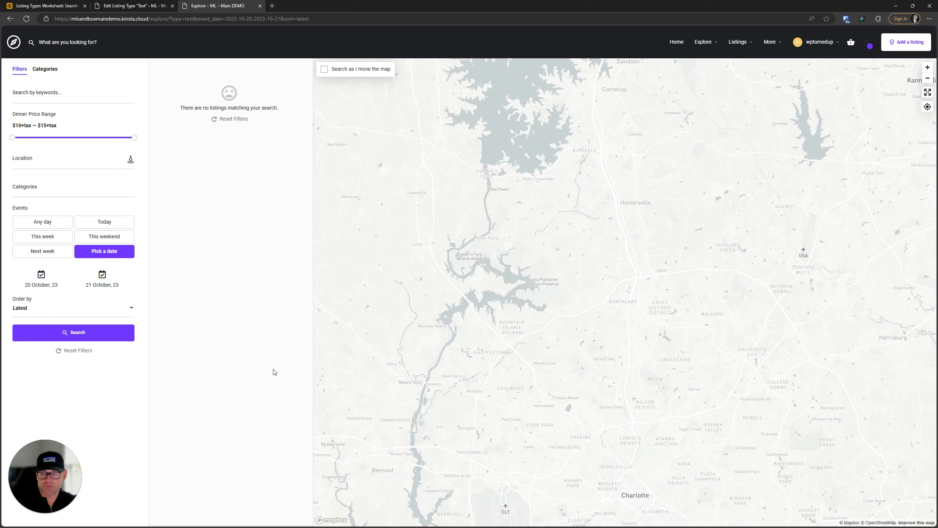
# Return to the listing type editor, enable the timepicker for the Events filter and update the listing type.
pyautogui.click(133, 5)
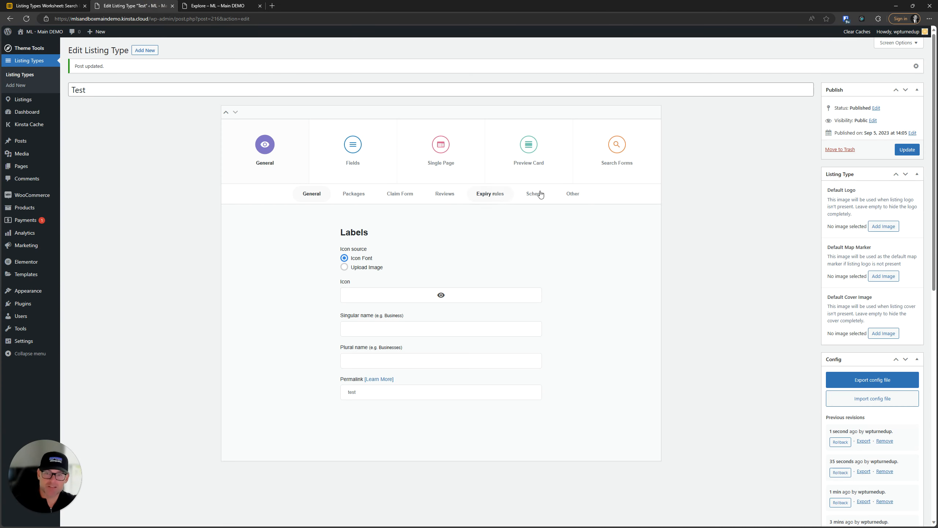
pyautogui.click(630, 159)
pyautogui.scroll(-5, 316, 300)
pyautogui.click(296, 275)
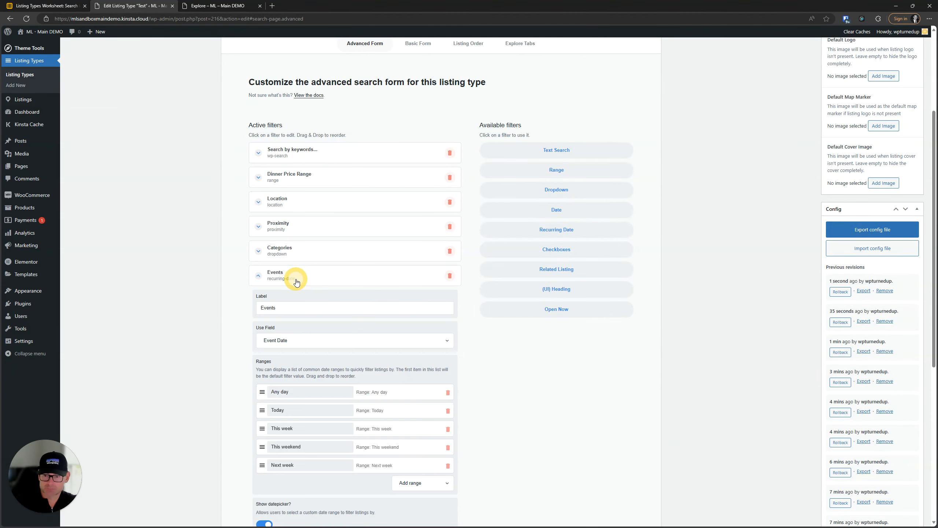
pyautogui.scroll(-5, 292, 277)
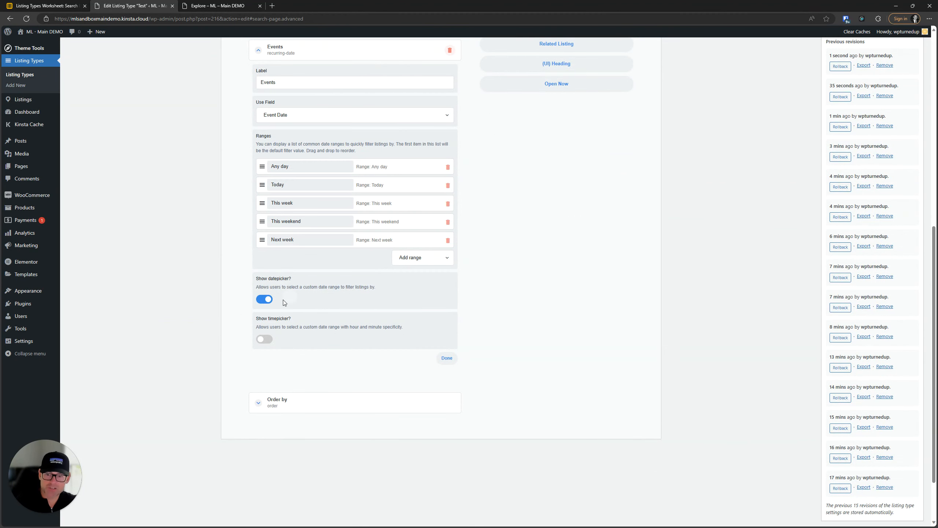
pyautogui.click(269, 341)
pyautogui.scroll(10, 624, 260)
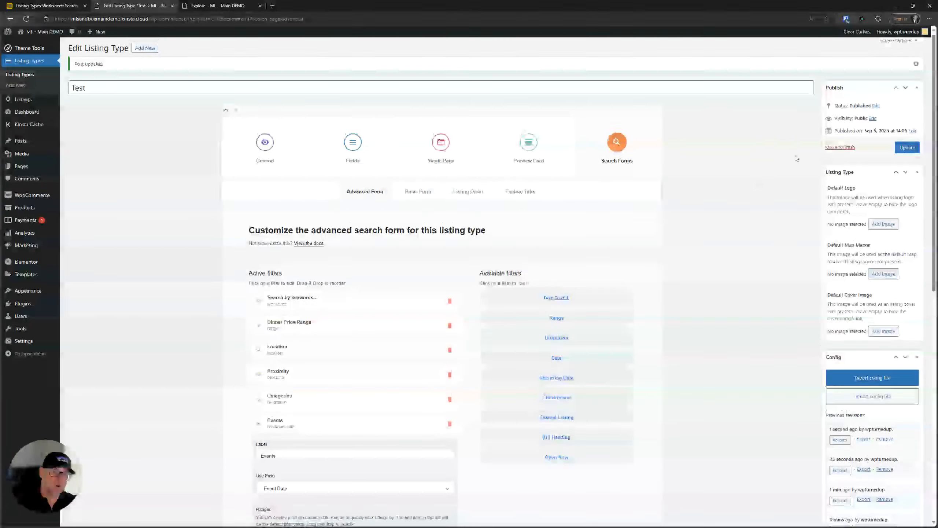
pyautogui.click(903, 148)
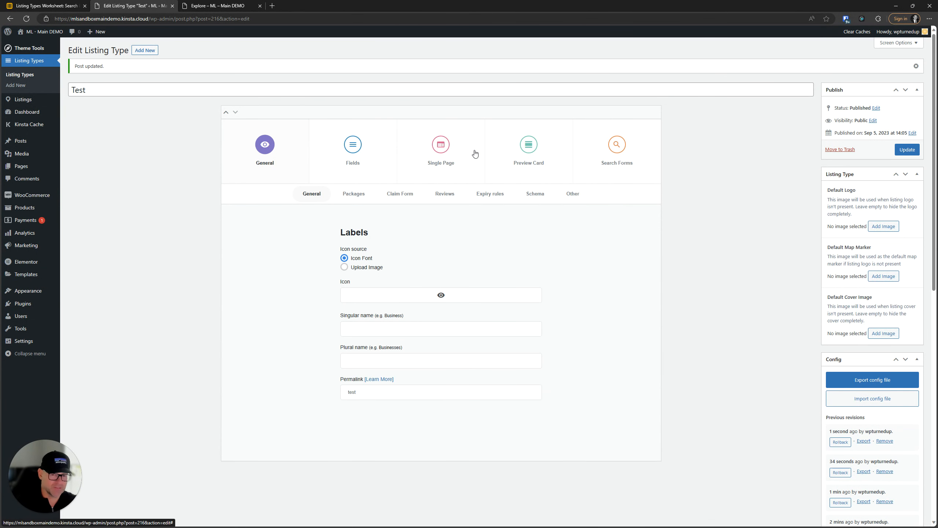
# Reload the Explore page and test the Events timepicker by setting the end of the range to 21 October 2023, 7:00 AM.
pyautogui.click(218, 6)
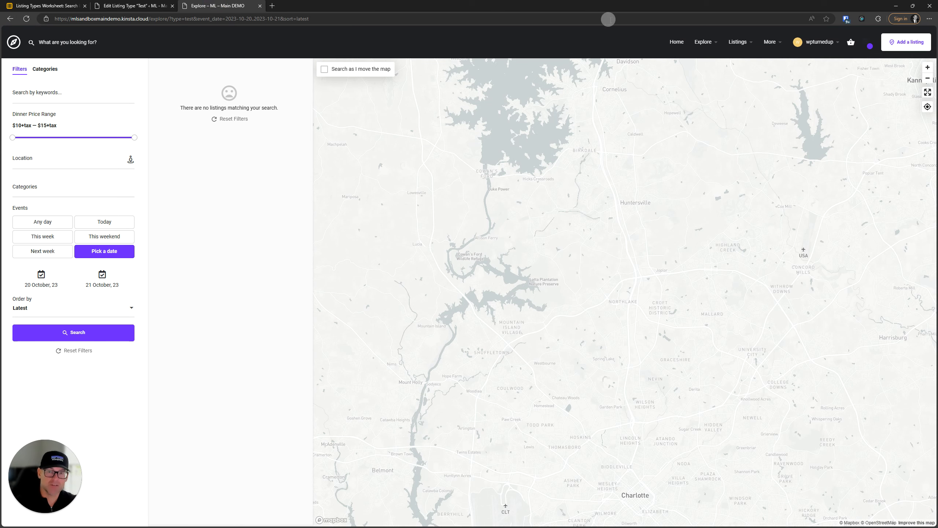
pyautogui.click(26, 18)
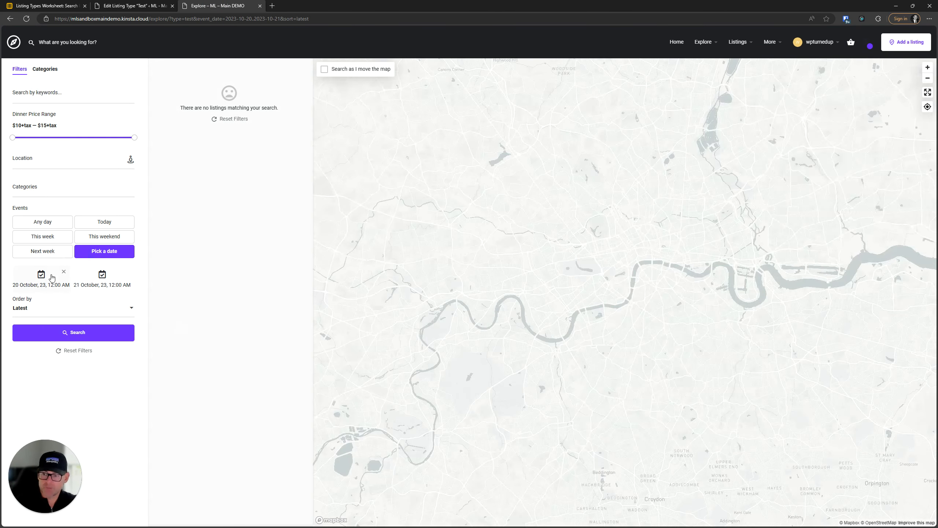
pyautogui.click(34, 278)
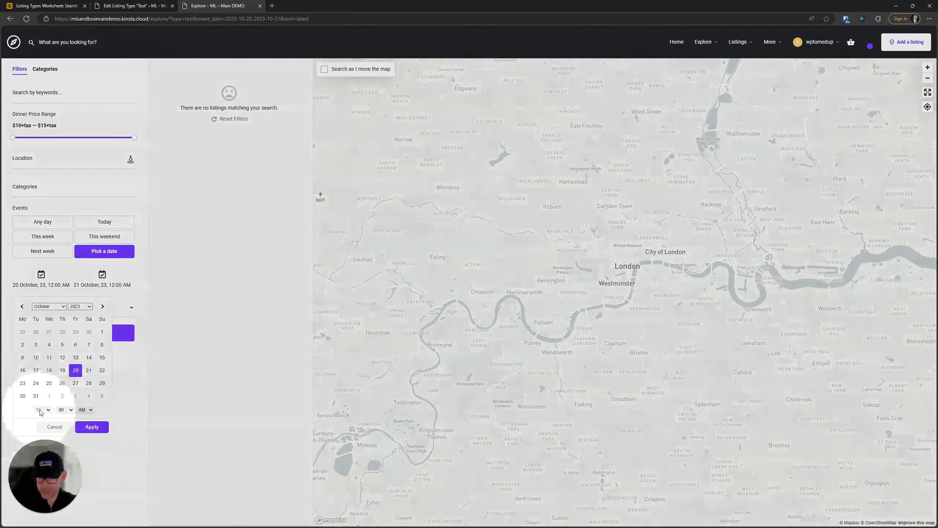
pyautogui.click(87, 426)
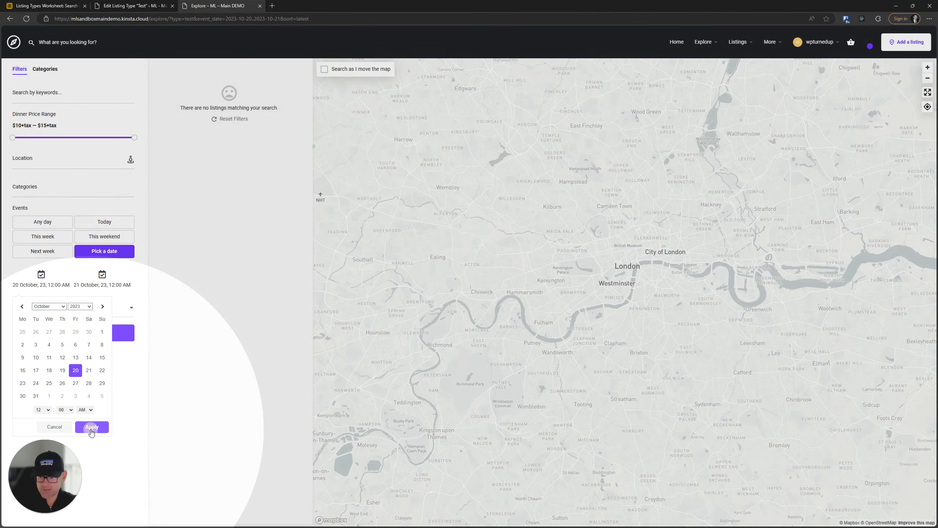
pyautogui.click(102, 278)
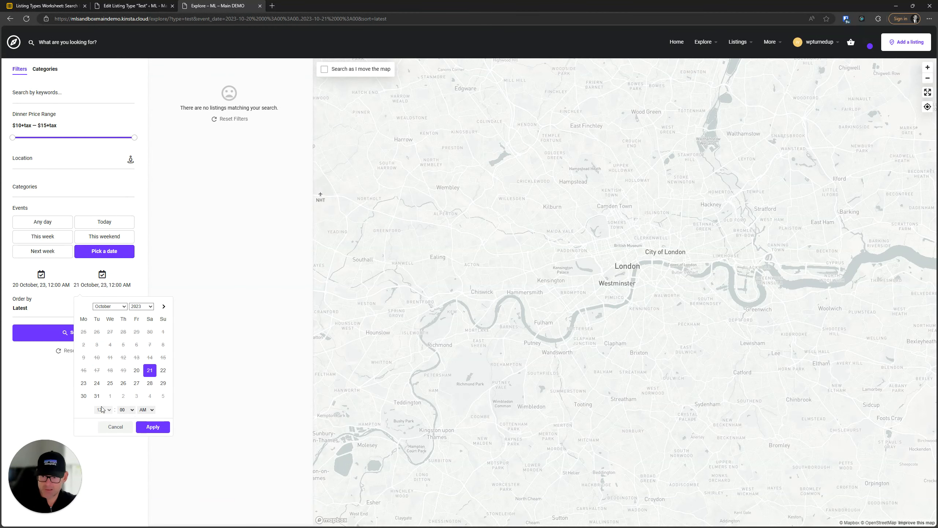
pyautogui.click(105, 409)
pyautogui.click(101, 451)
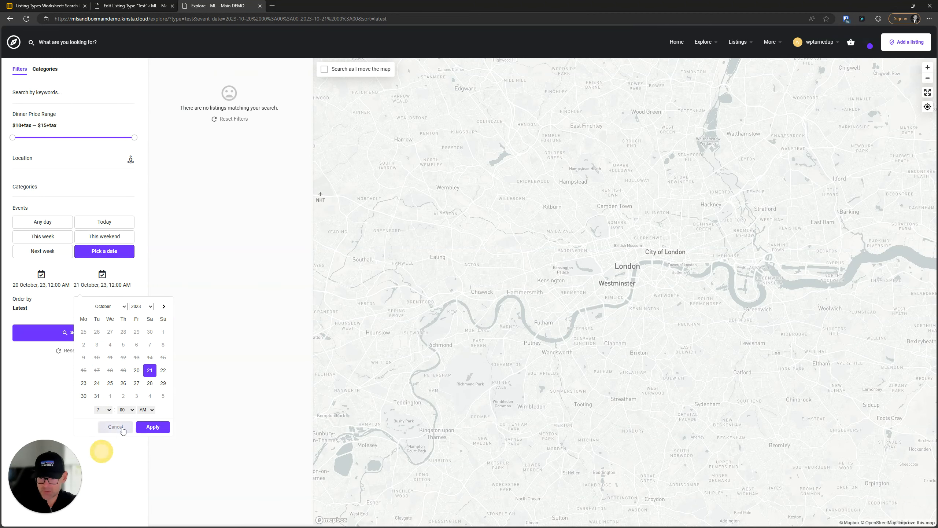
pyautogui.click(153, 427)
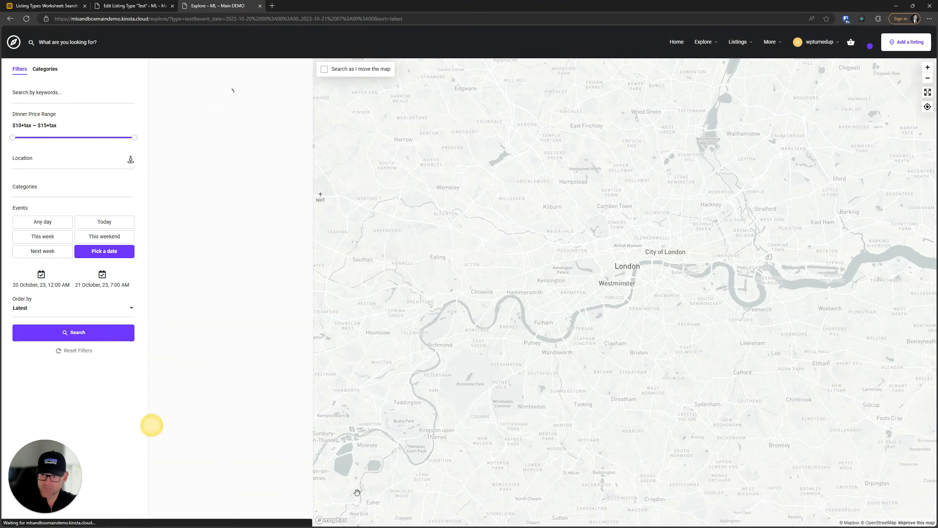
# Return to the listing type's advanced search form and review the Events filter's ranges, datepicker and timepicker settings against the Explore page.
pyautogui.click(133, 6)
pyautogui.click(619, 143)
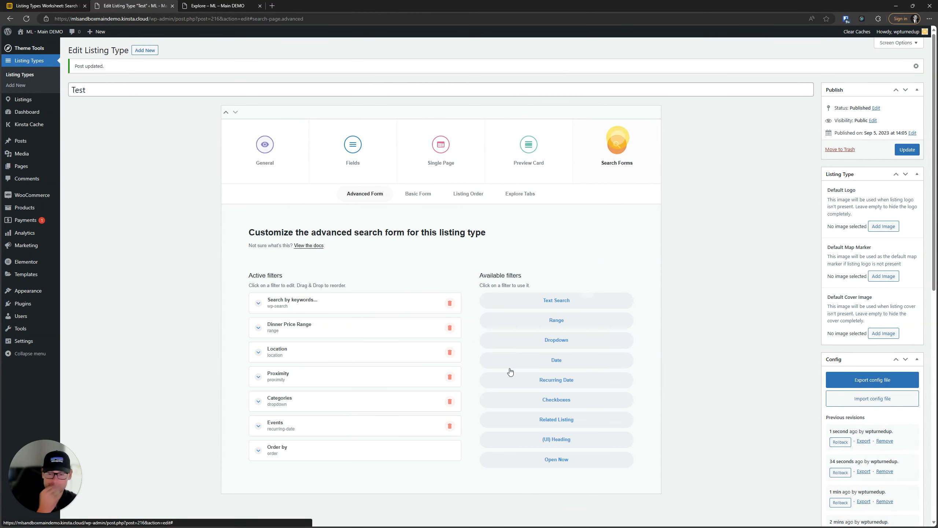
pyautogui.click(305, 435)
pyautogui.scroll(-5, 343, 339)
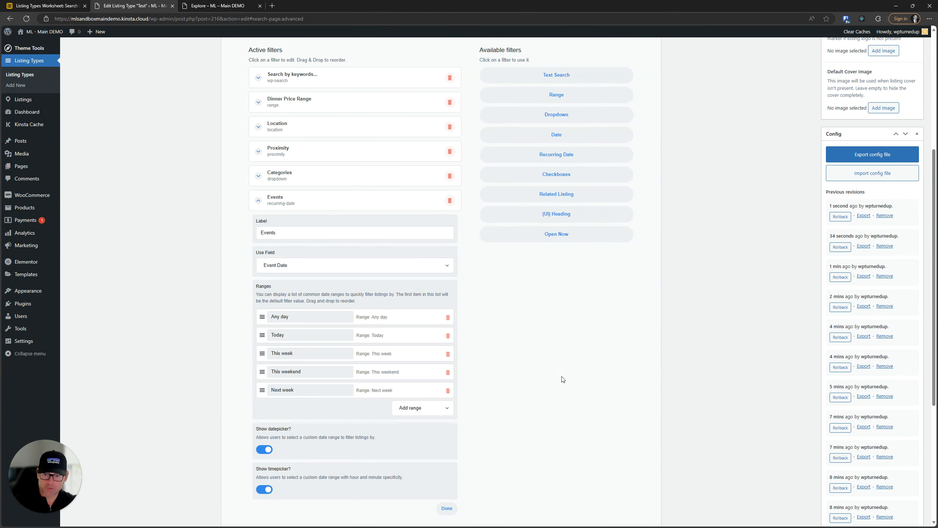
pyautogui.click(385, 201)
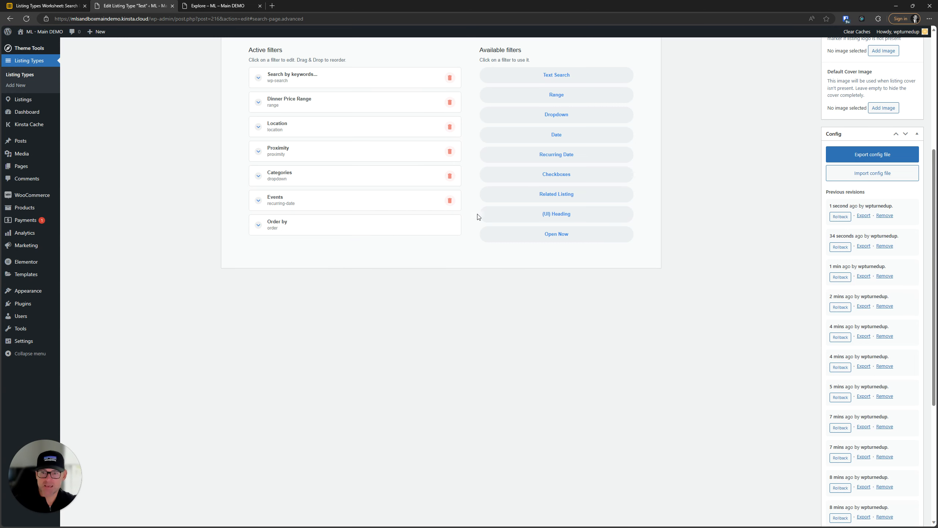
pyautogui.click(245, 4)
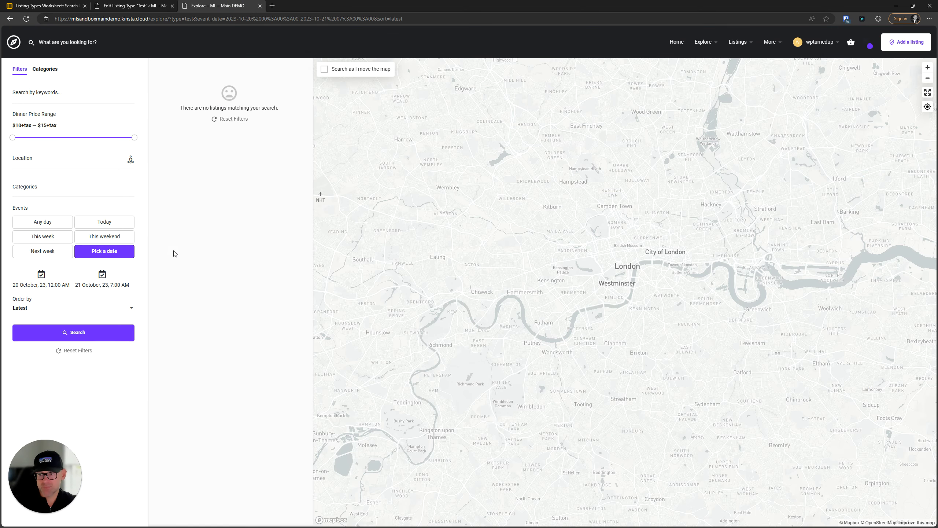
pyautogui.click(133, 5)
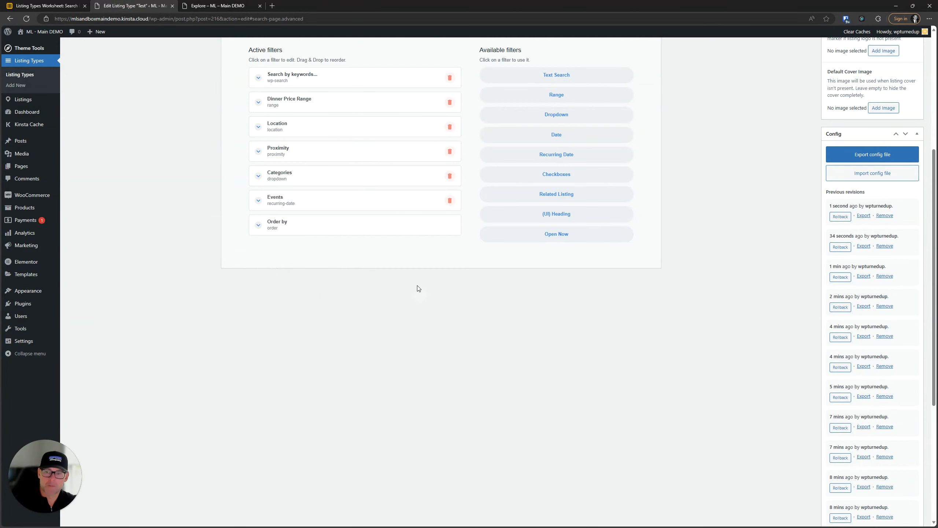
pyautogui.click(354, 208)
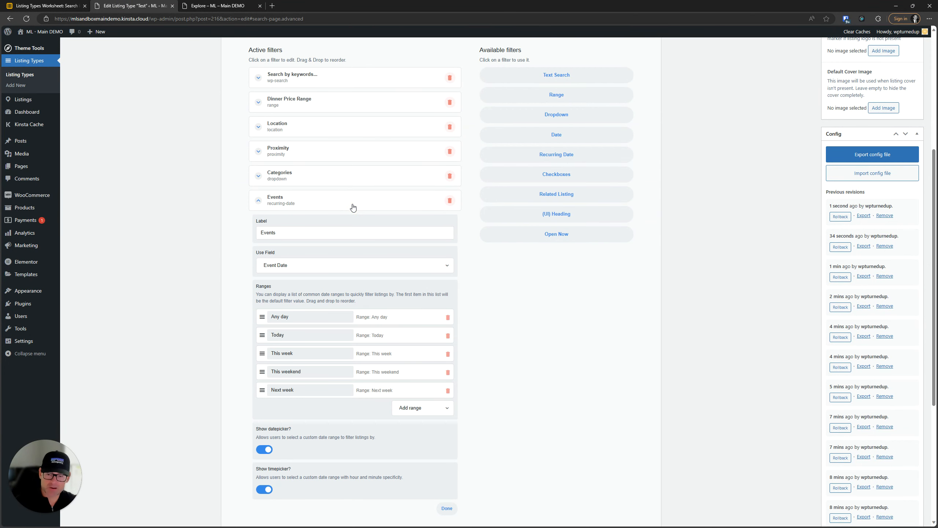
pyautogui.click(353, 207)
pyautogui.scroll(4, 394, 264)
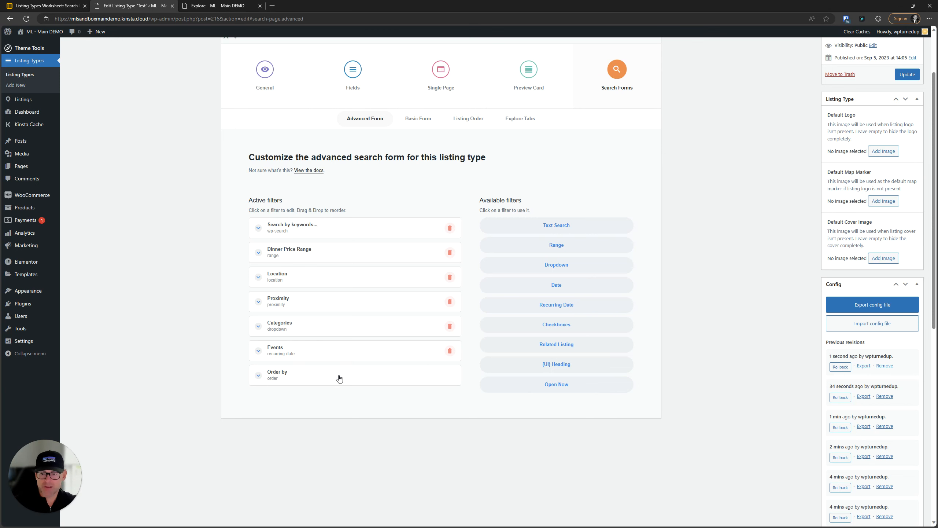
# Add a Checkboxes filter to the active filters and place it between Events and Order by.
pyautogui.click(587, 325)
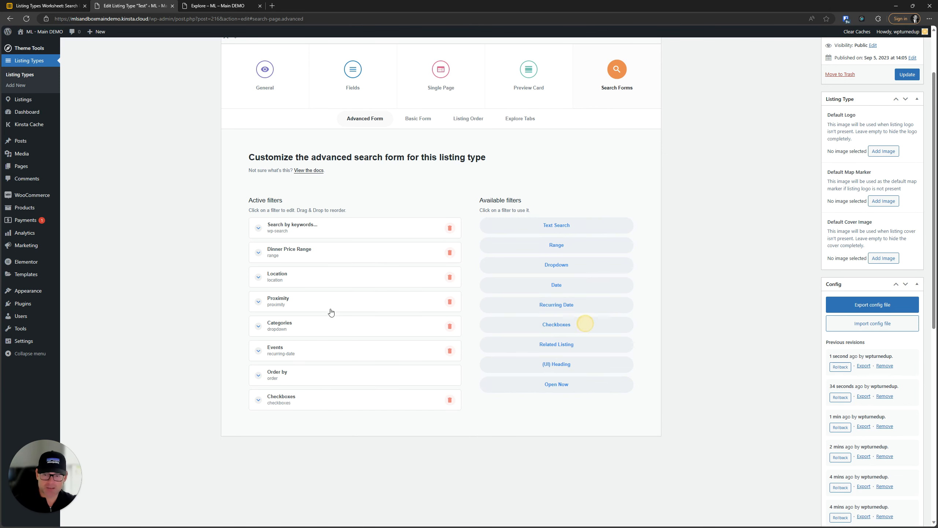
pyautogui.scroll(-4, 269, 273)
pyautogui.moveTo(281, 253); pyautogui.dragTo(273, 223)
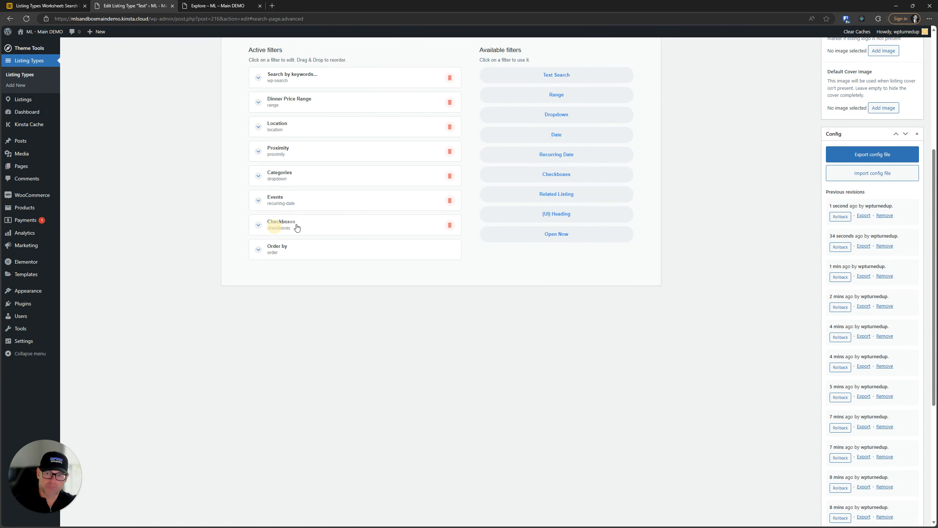
# Label the new checkboxes filter Amenities and set it to use the Tags field.
pyautogui.click(297, 226)
pyautogui.doubleClick(306, 253)
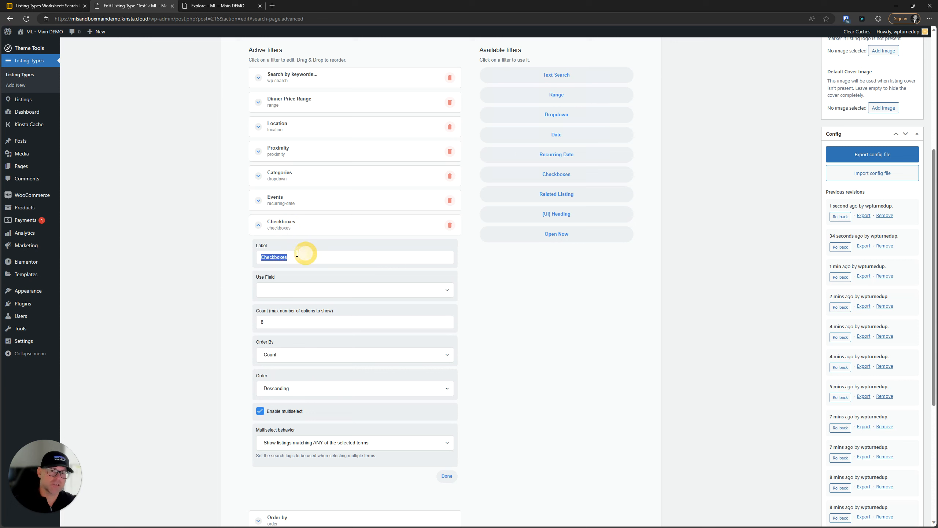
pyautogui.press('BackSpace')
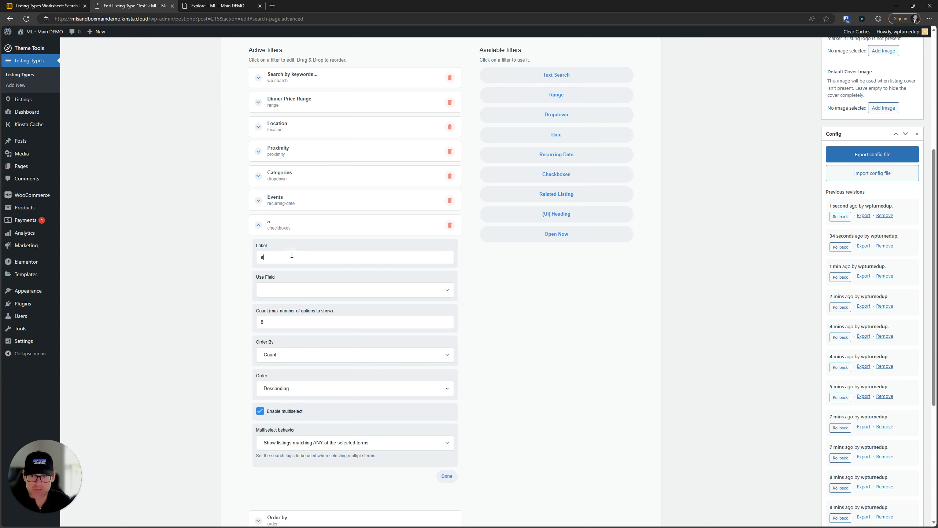
pyautogui.write('Amenities')
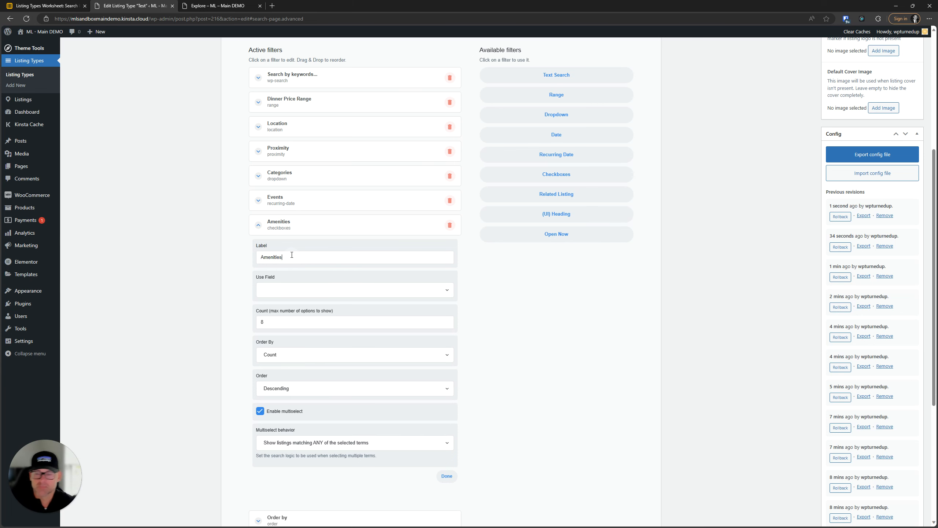
pyautogui.scroll(-4, 292, 256)
pyautogui.scroll(2, 281, 196)
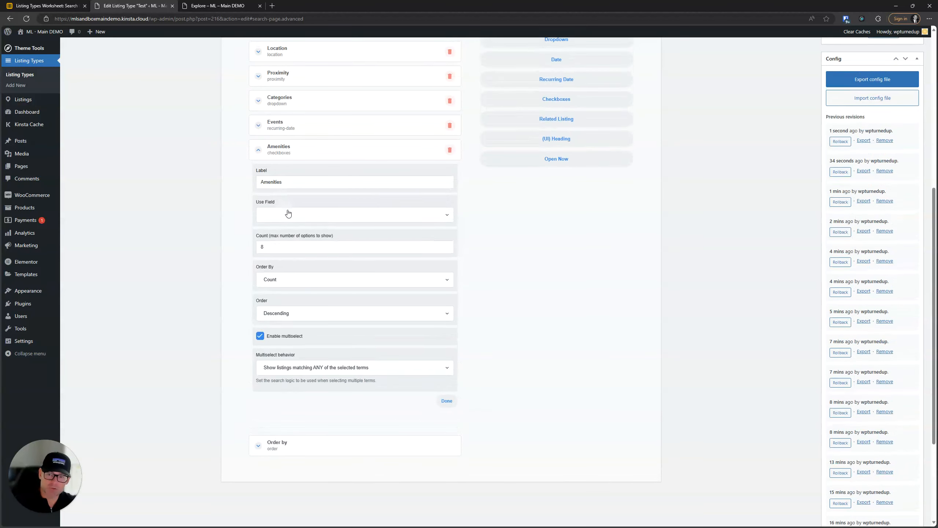
pyautogui.click(289, 215)
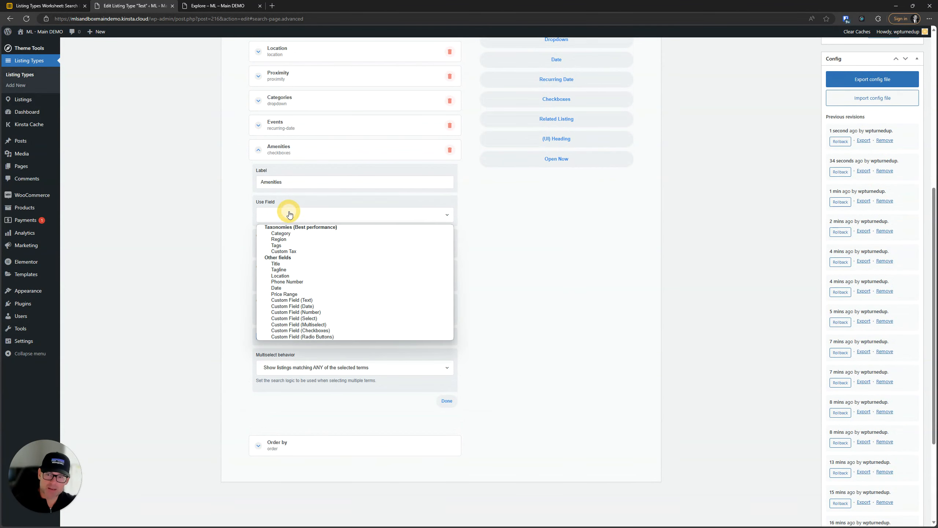
pyautogui.click(286, 245)
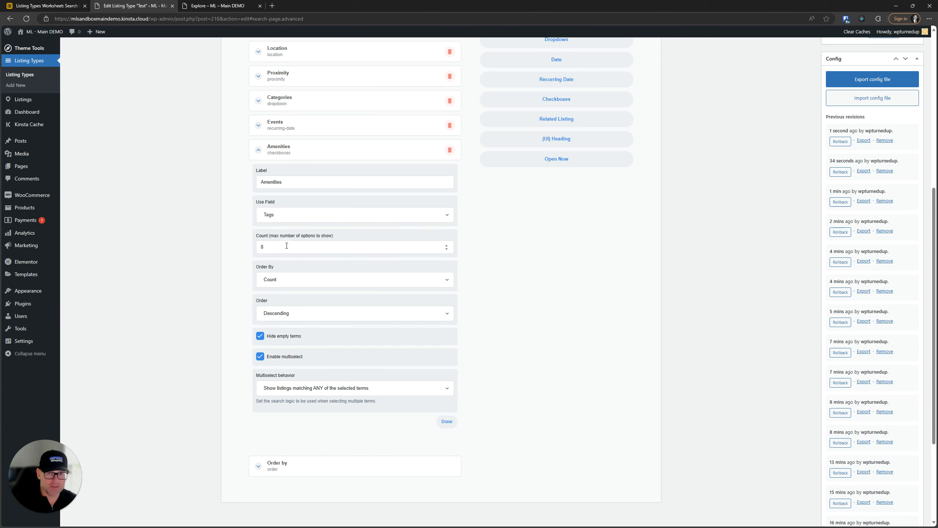
# Open the listing Tags page in a new browser tab, review the available tags and return to the listing type editor.
pyautogui.scroll(8, 110, 252)
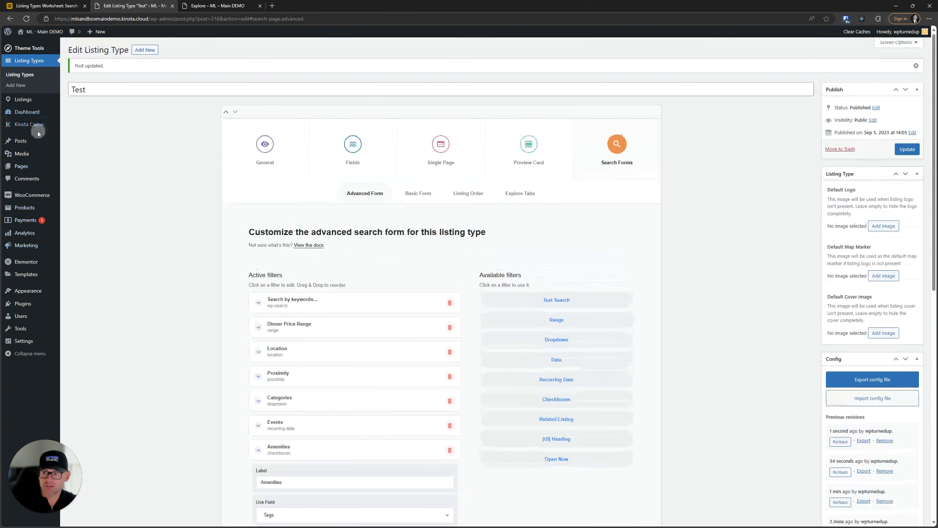
pyautogui.rightClick(70, 135)
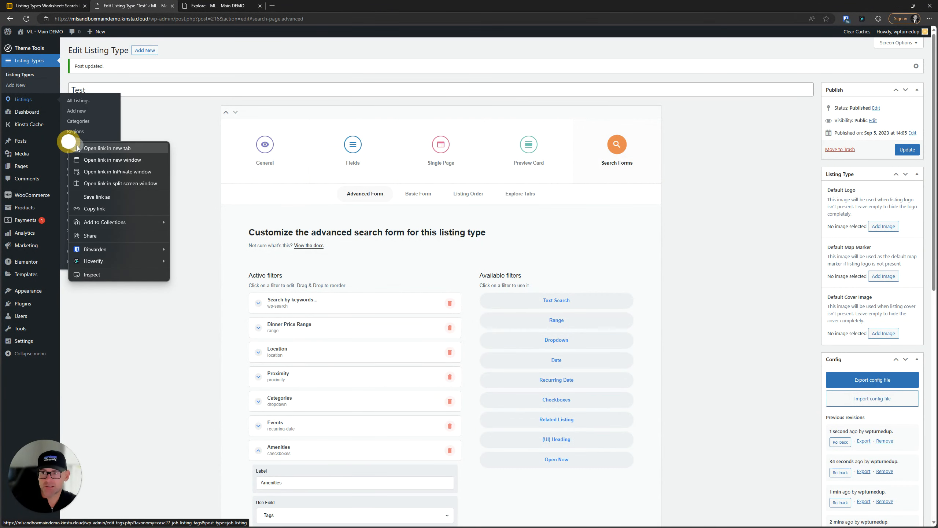
pyautogui.click(86, 143)
pyautogui.click(212, 5)
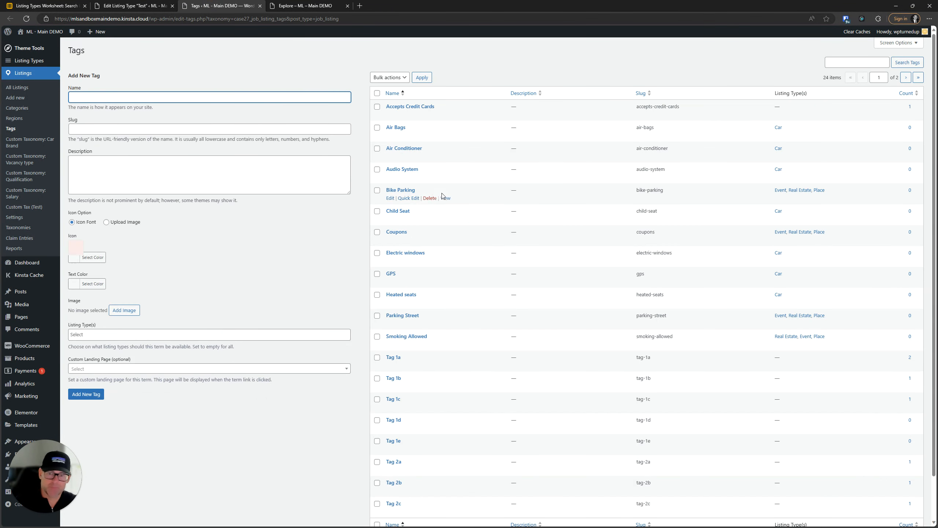
pyautogui.scroll(-2, 442, 296)
pyautogui.scroll(2, 480, 280)
pyautogui.scroll(-2, 521, 265)
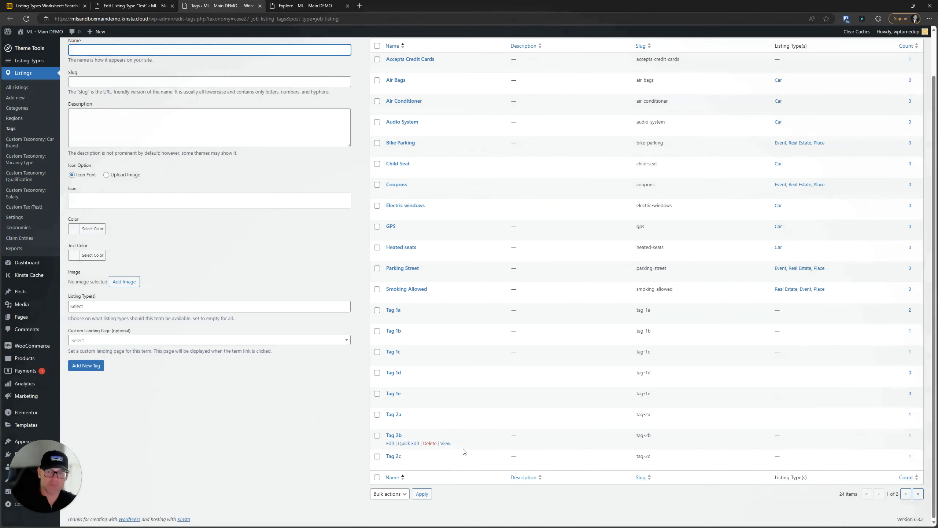
pyautogui.click(260, 6)
pyautogui.click(205, 5)
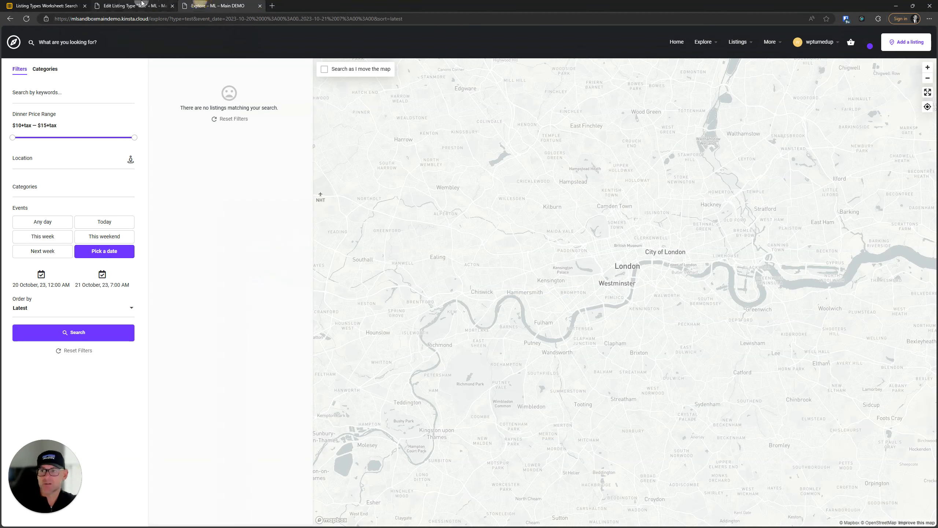
pyautogui.click(141, 5)
# Review the Amenities filter's label, source field and maximum number of options to show.
pyautogui.scroll(-5, 340, 248)
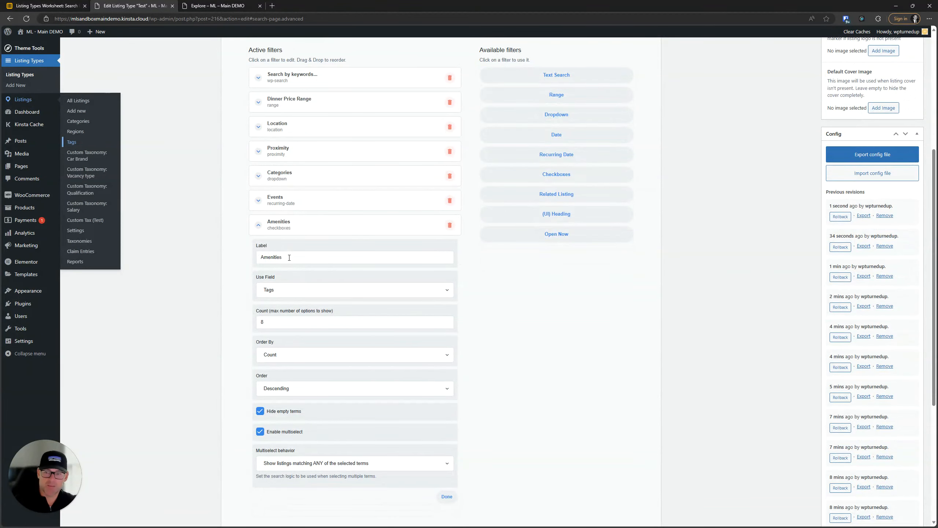
pyautogui.moveTo(289, 258); pyautogui.dragTo(258, 256)
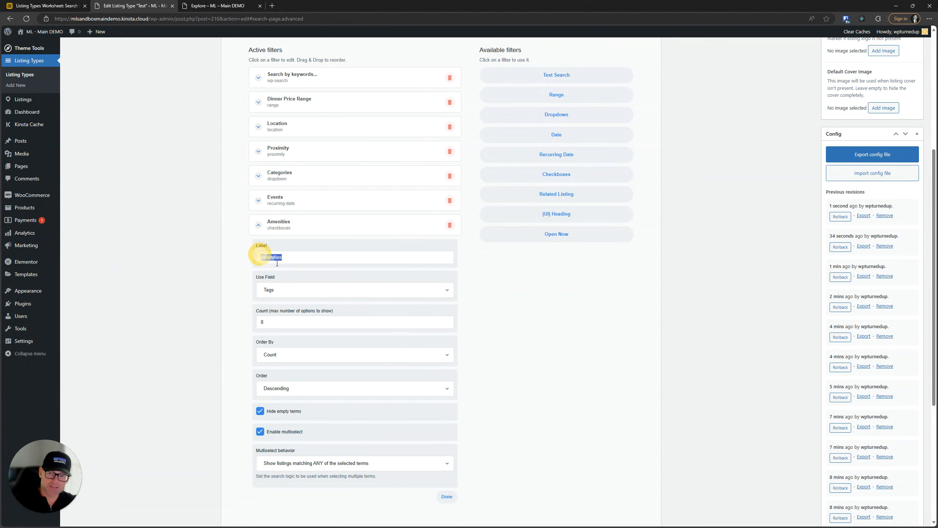
pyautogui.click(285, 290)
pyautogui.click(285, 290)
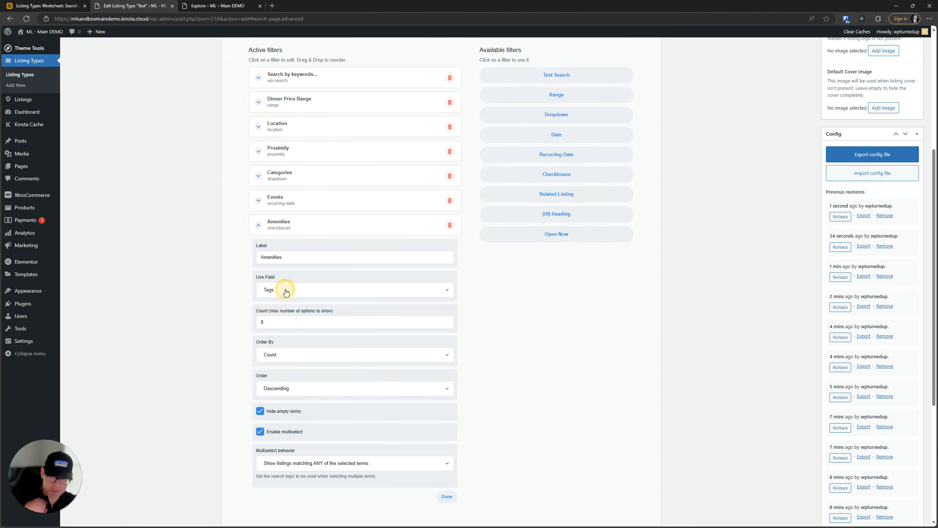
pyautogui.click(285, 291)
pyautogui.click(285, 291)
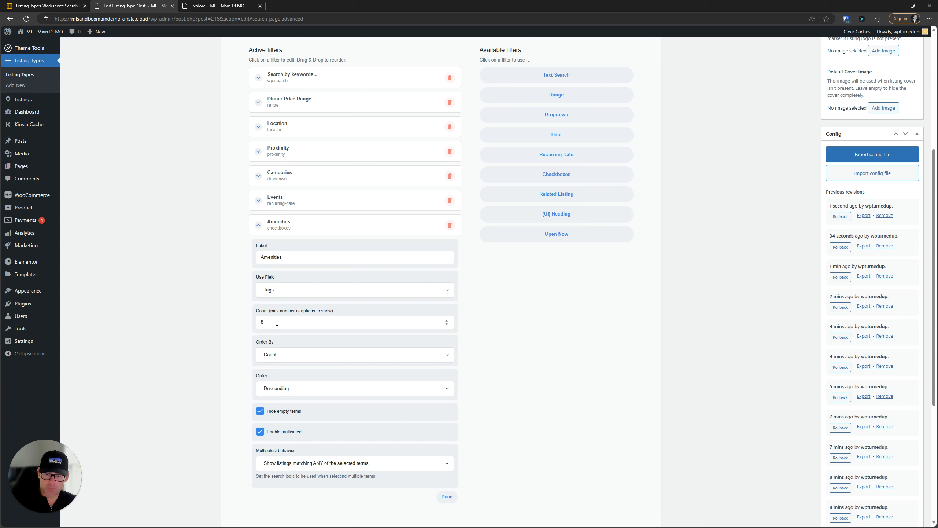
pyautogui.moveTo(277, 323); pyautogui.dragTo(221, 323)
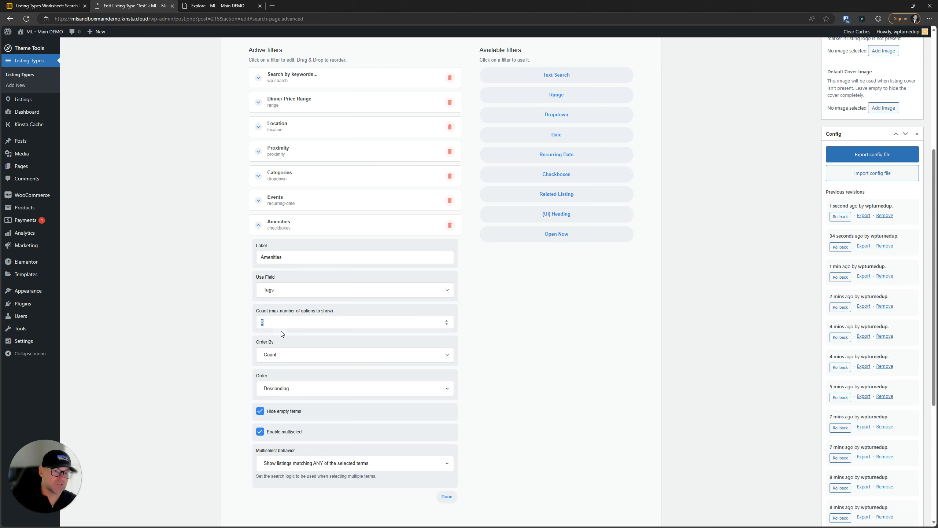
# Update the listing type and return to the Explore page.
pyautogui.scroll(6, 628, 166)
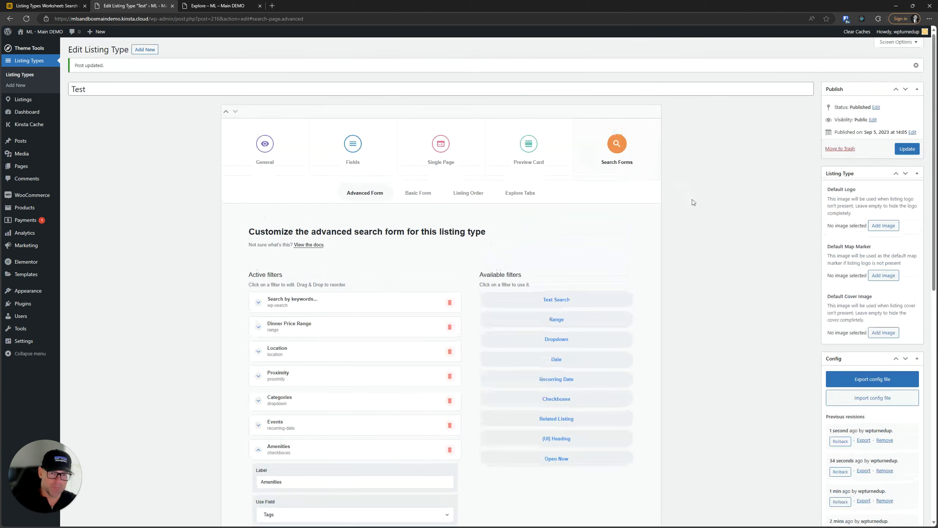
pyautogui.click(908, 158)
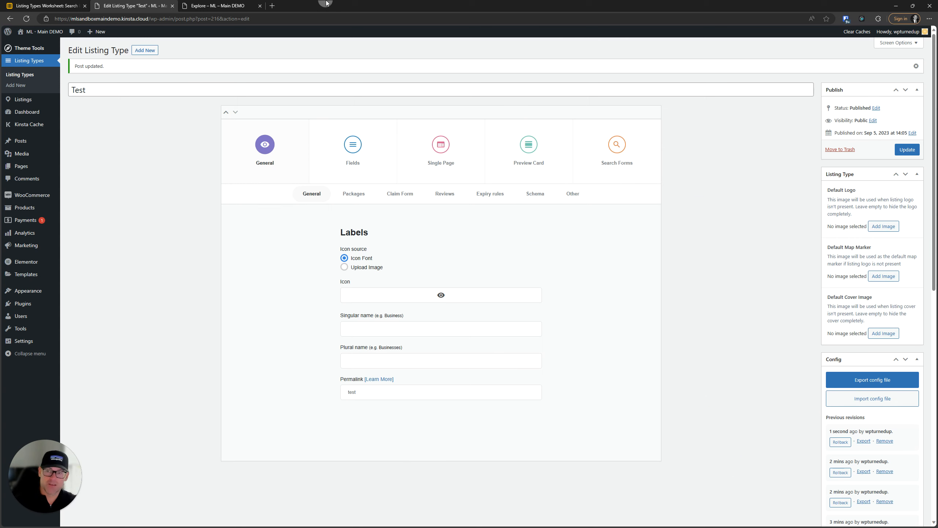
pyautogui.click(221, 4)
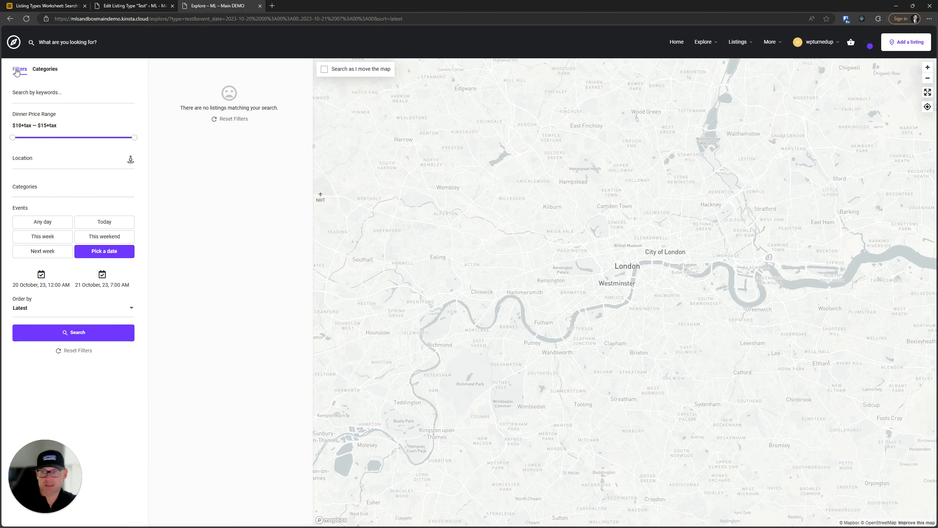
# Reload the Explore page and look over the Amenities checkboxes in the search filters.
pyautogui.click(27, 18)
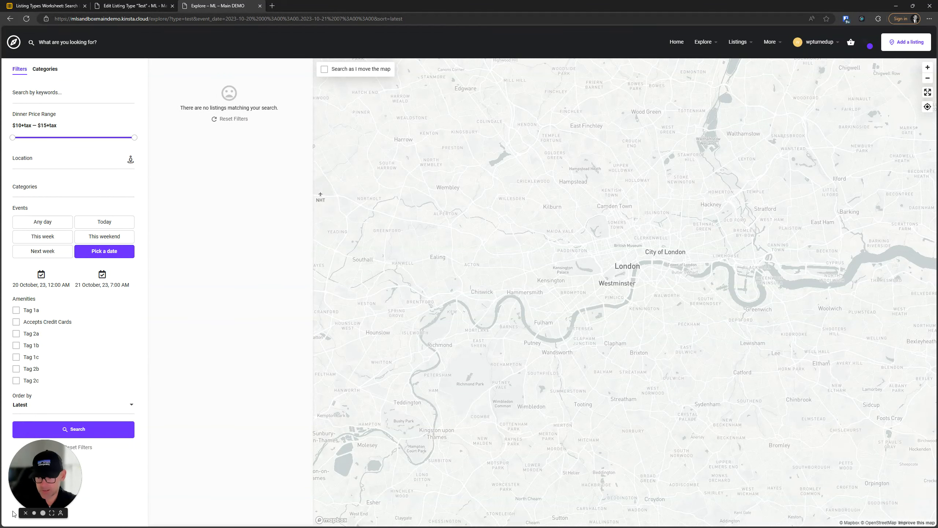
pyautogui.click(24, 513)
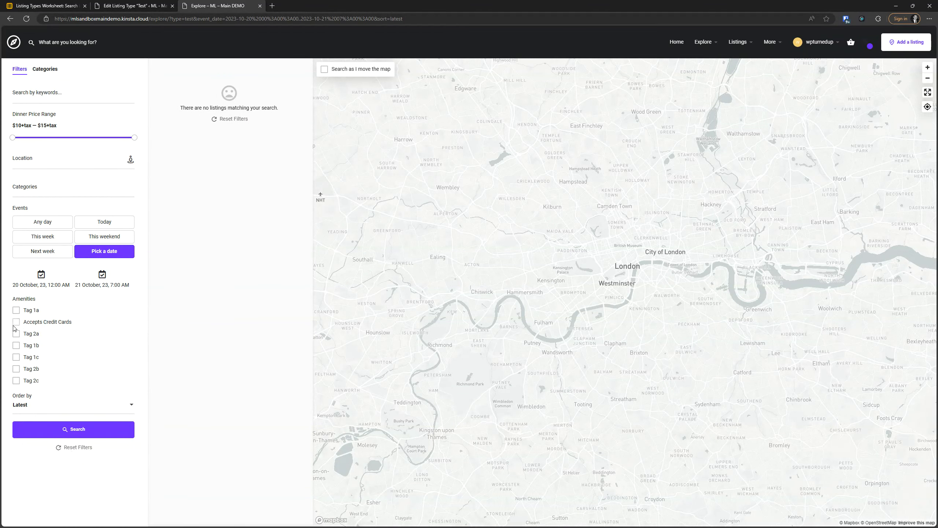
pyautogui.click(12, 336)
pyautogui.click(16, 475)
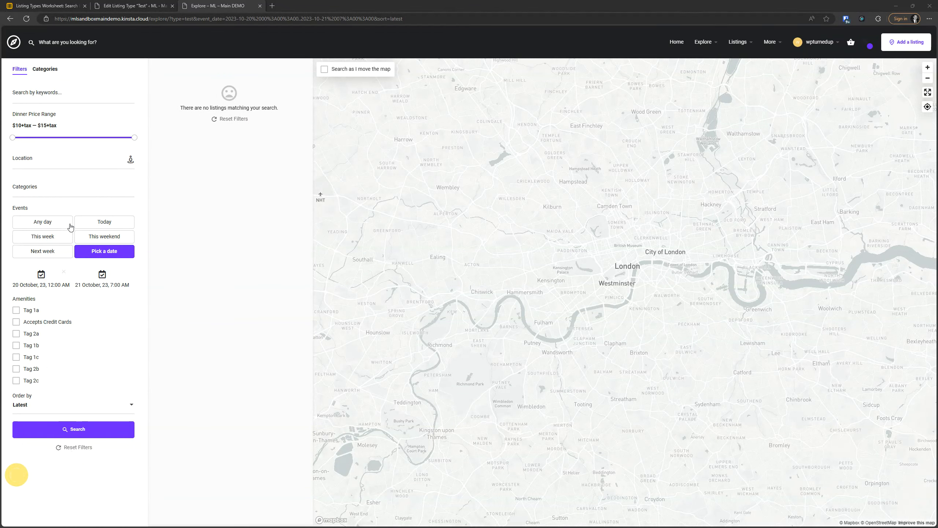
# Inspect the Tag 1c amenity in the developer tools and select its md-checkbox container.
pyautogui.rightClick(34, 361)
pyautogui.click(56, 352)
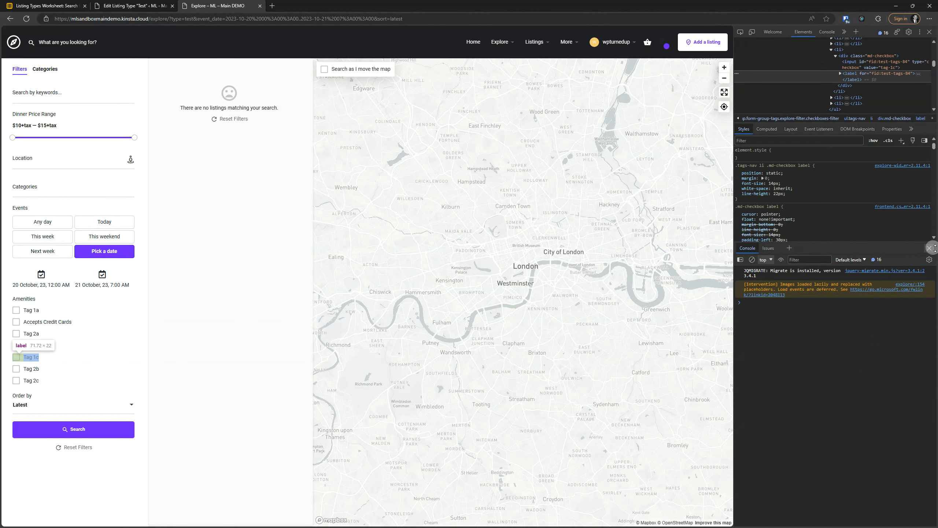
pyautogui.click(930, 248)
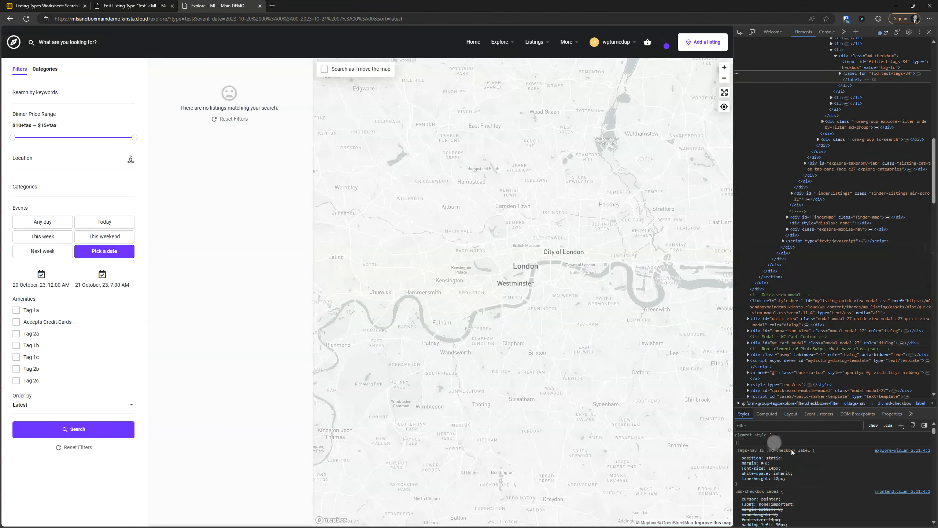
pyautogui.click(803, 479)
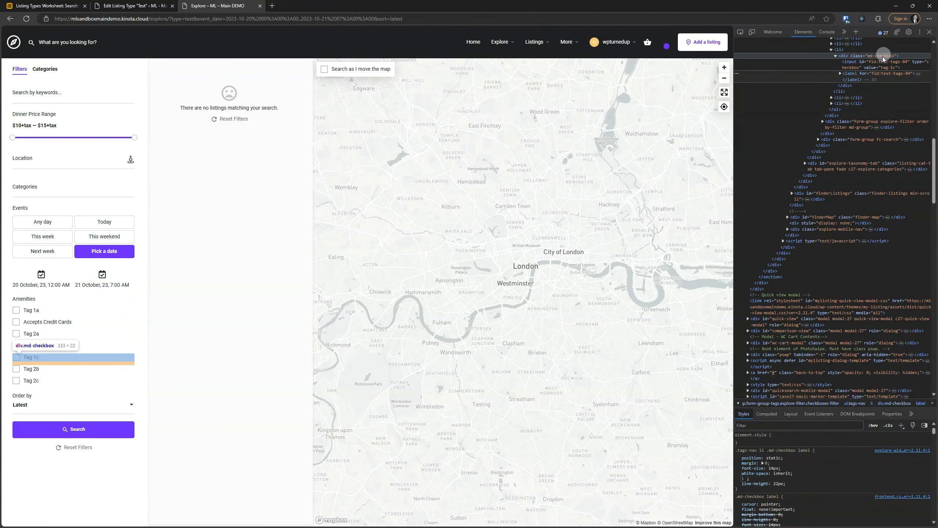
pyautogui.click(879, 56)
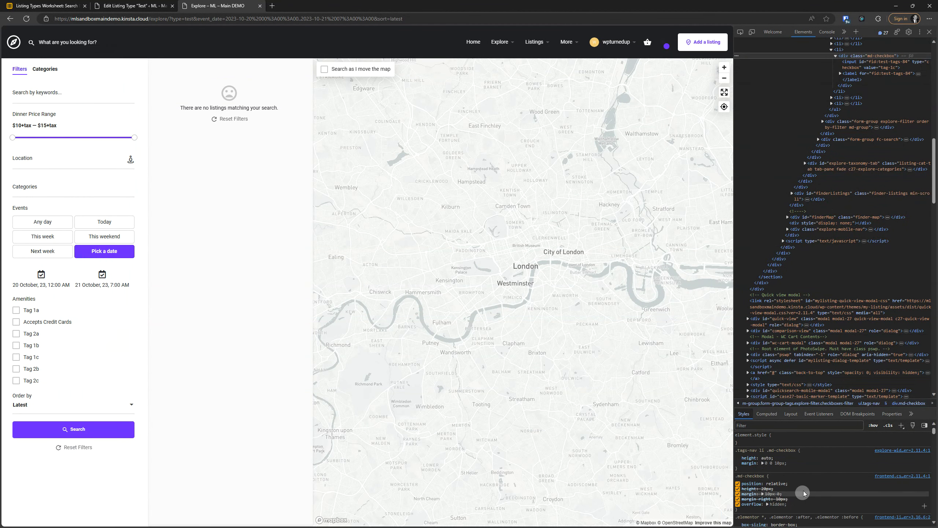
# Try to halve the amenity checkboxes' width by adding width: 50% !important to the .tags-nav li .md-checkbox rule.
pyautogui.click(811, 464)
pyautogui.write('wi')
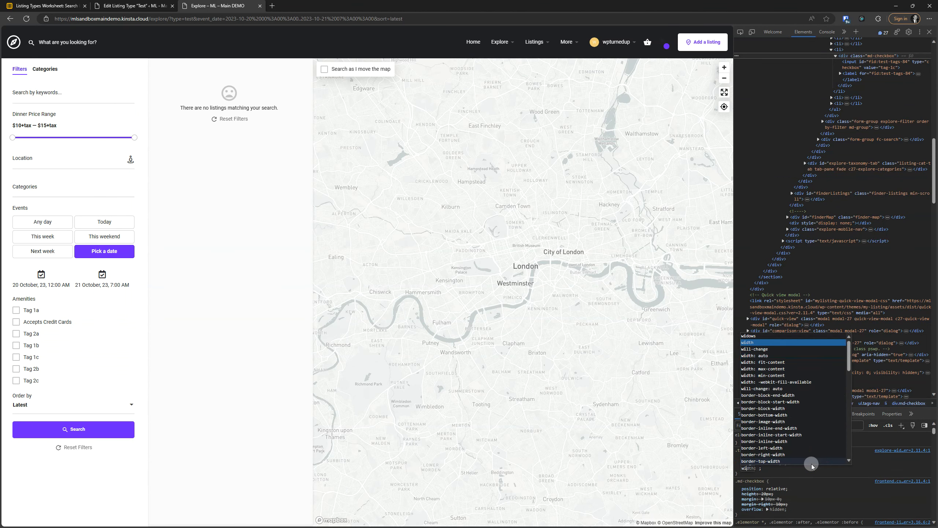
pyautogui.press('Tab')
pyautogui.write('50%')
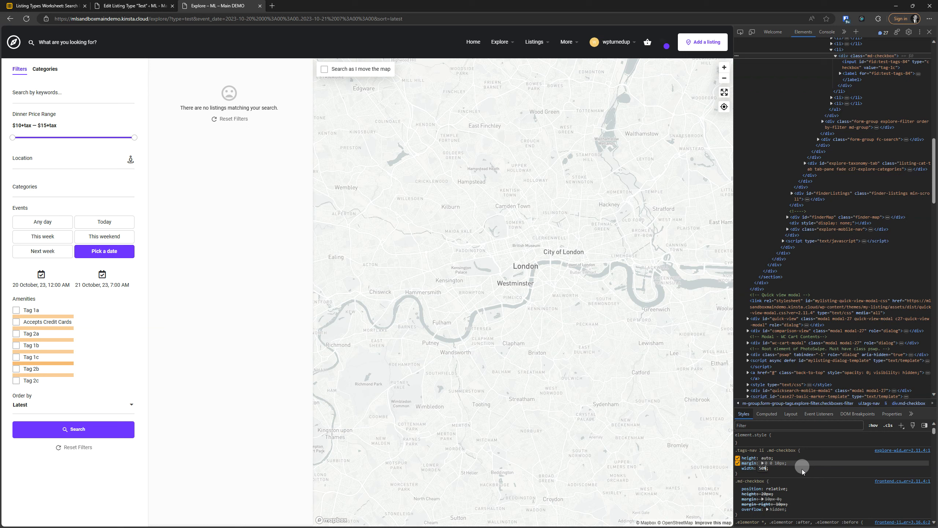
pyautogui.press('Escape')
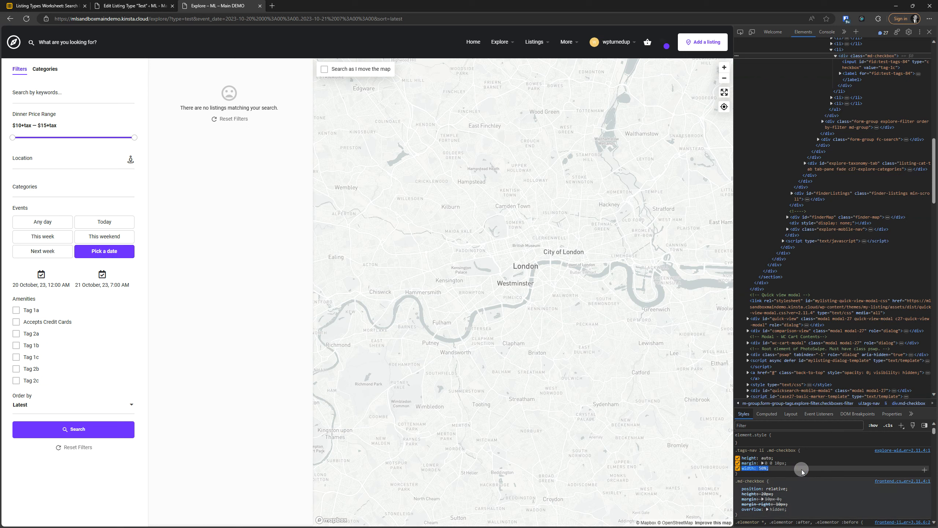
pyautogui.click(764, 468)
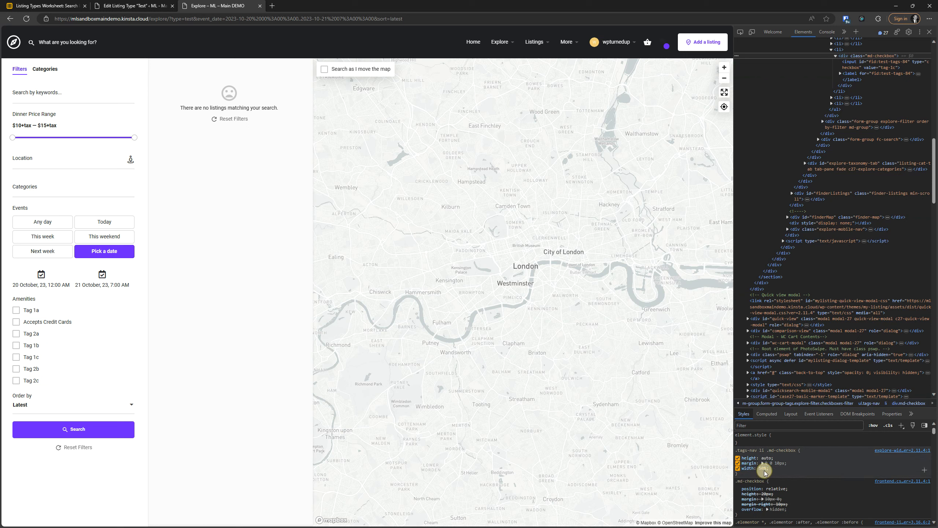
pyautogui.click(764, 469)
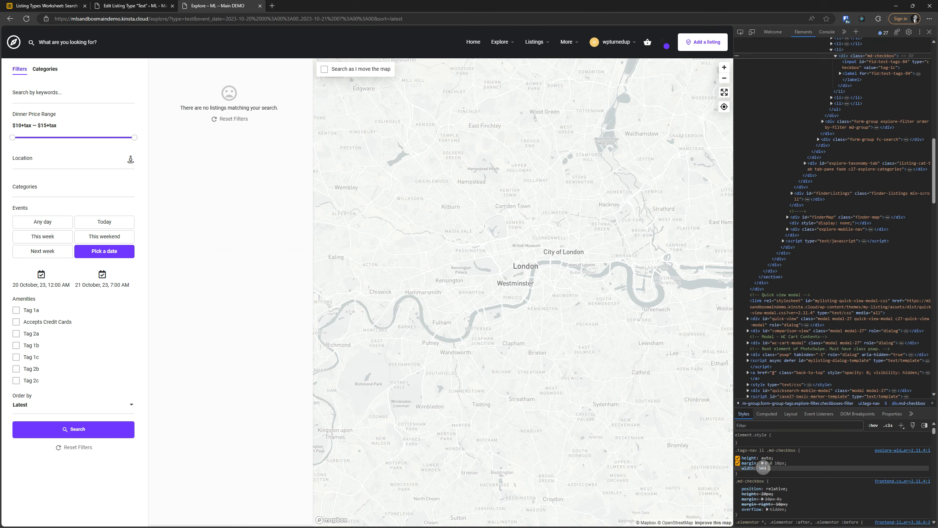
pyautogui.write('!important')
pyautogui.click(806, 472)
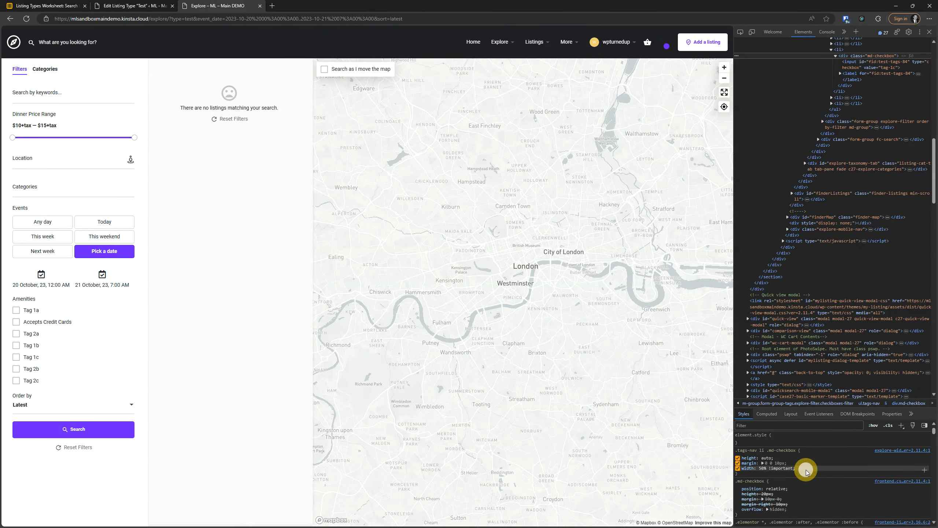
# Add width: 50% !important to the .tags-nav li rule of the amenity list items and close the developer tools.
pyautogui.scroll(3, 860, 140)
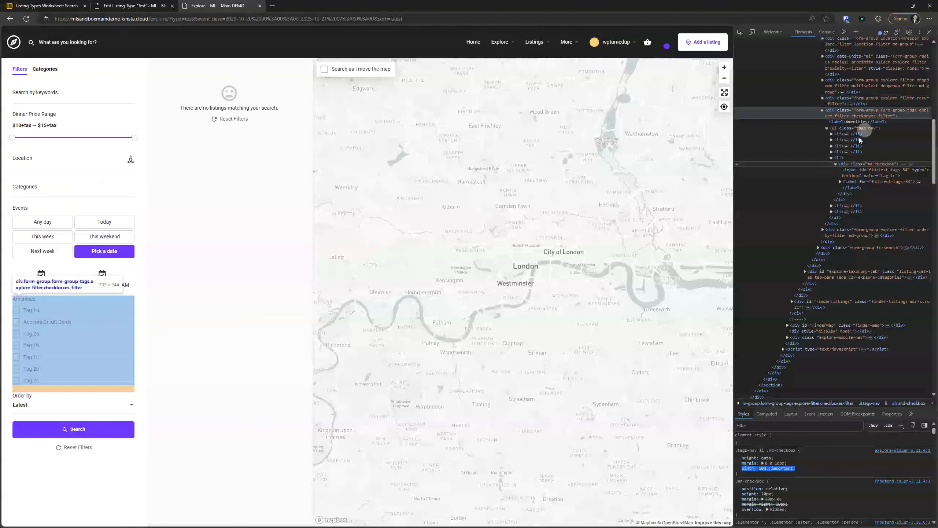
pyautogui.click(850, 157)
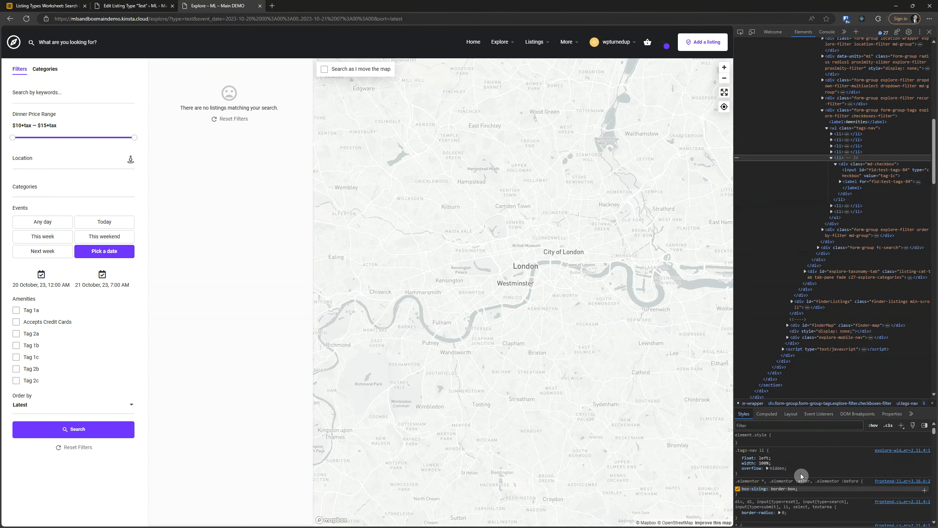
pyautogui.click(800, 474)
pyautogui.write('width: 50% !important;')
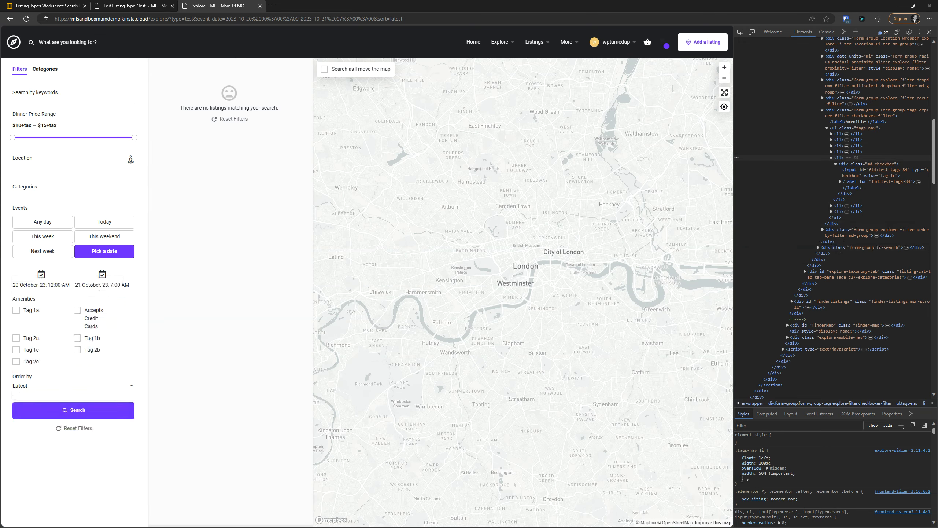
pyautogui.click(930, 32)
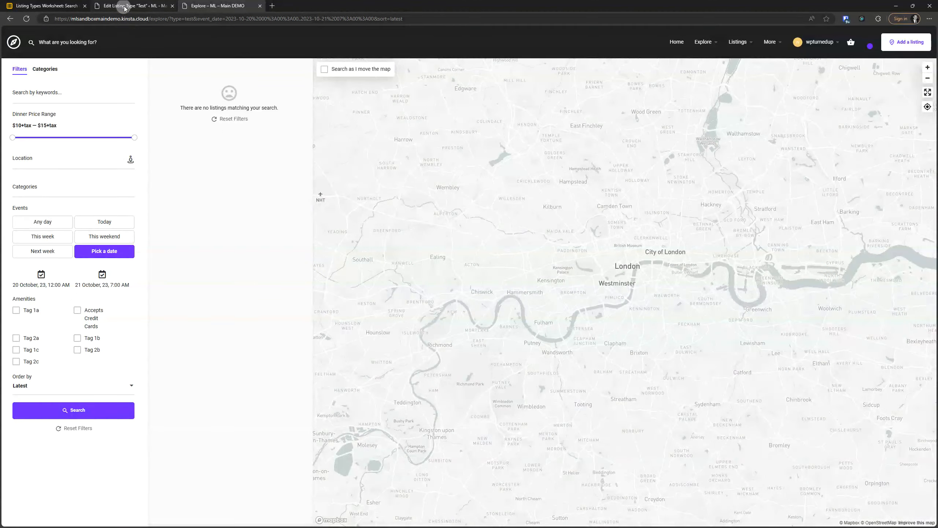
# Return to the Test listing type's advanced search form and turn off Hide empty terms for the Amenities filter.
pyautogui.click(128, 6)
pyautogui.click(607, 165)
pyautogui.scroll(-3, 606, 165)
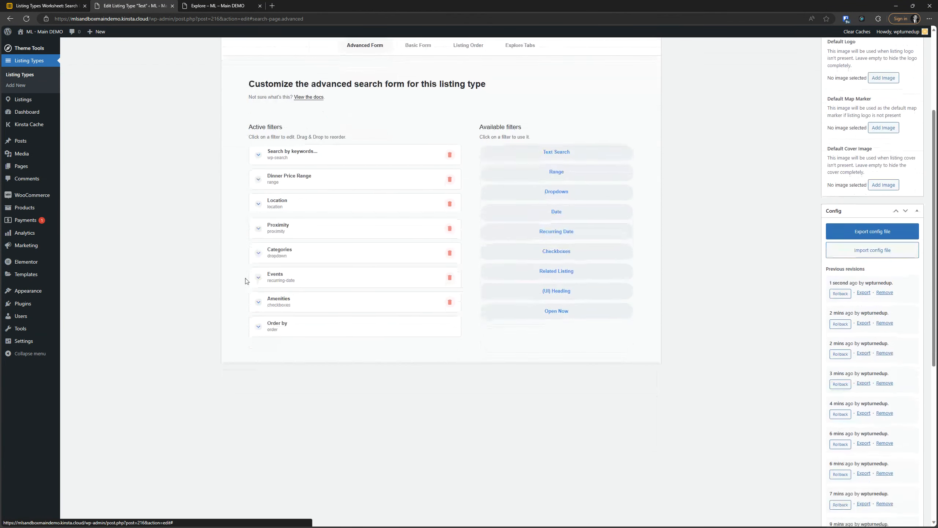
pyautogui.click(298, 301)
pyautogui.scroll(-5, 307, 310)
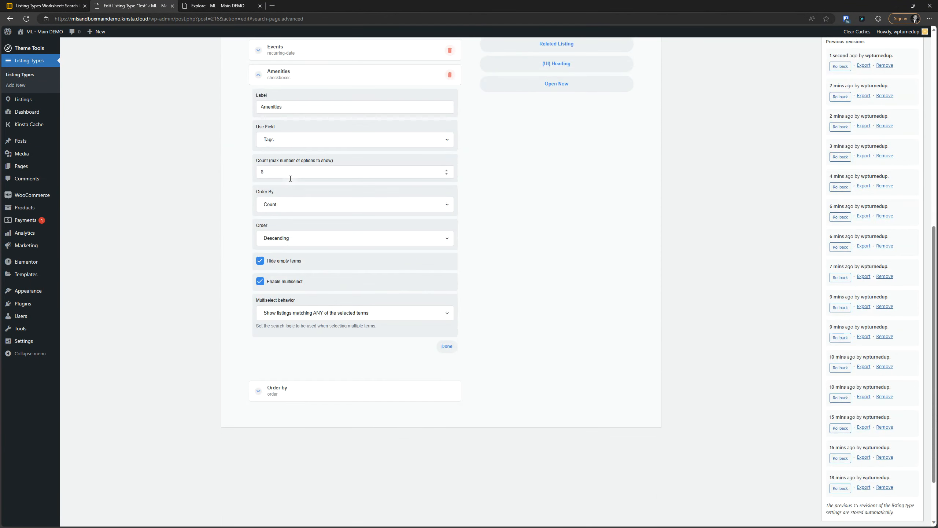
pyautogui.moveTo(288, 173); pyautogui.dragTo(233, 178)
pyautogui.click(280, 261)
# Update the listing type and reload the Explore page to check which amenity tags are offered.
pyautogui.scroll(8, 502, 309)
pyautogui.click(907, 74)
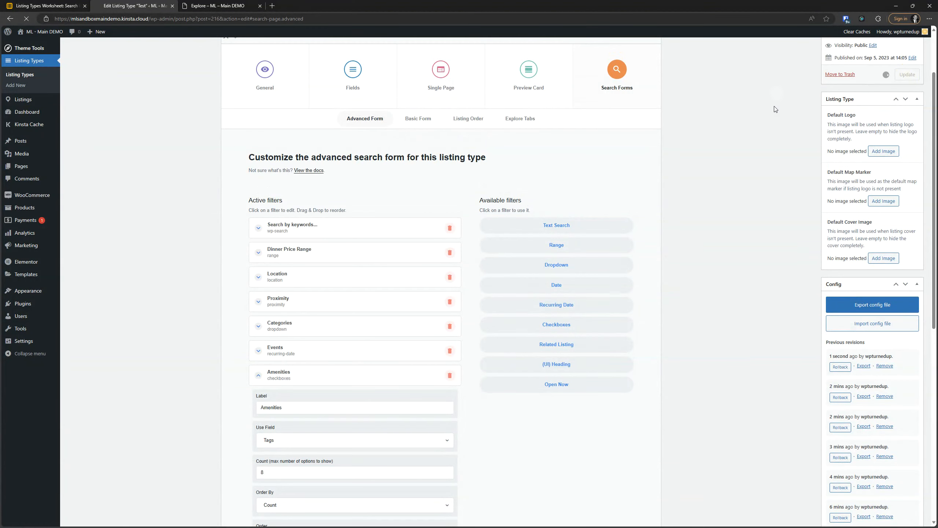
pyautogui.click(209, 5)
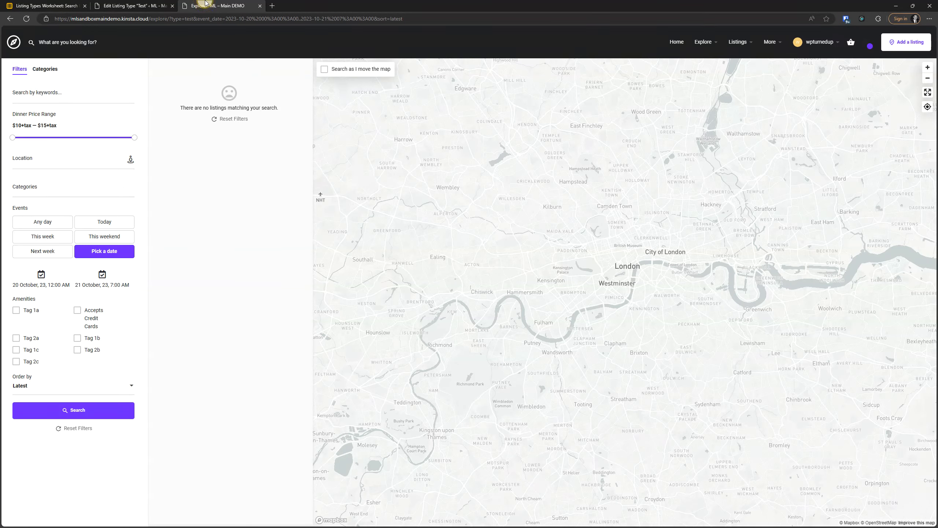
pyautogui.click(27, 19)
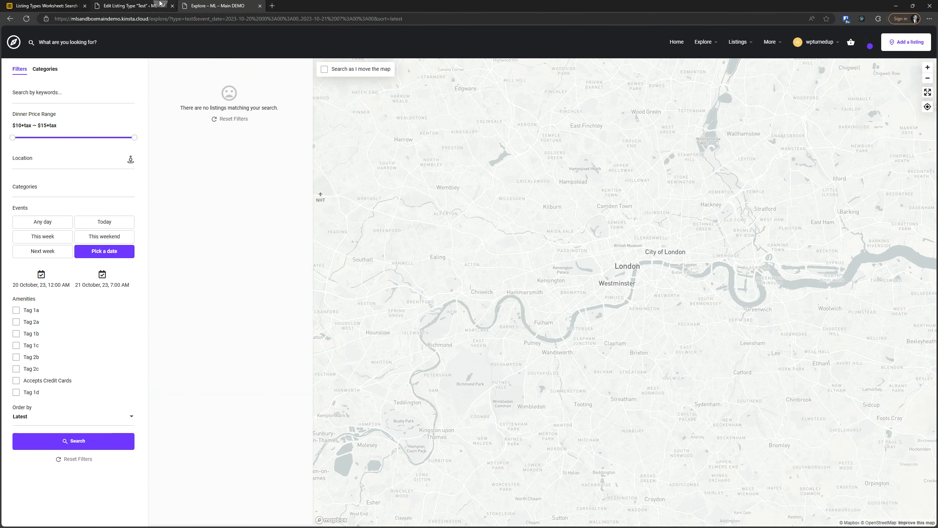
# Reopen the Amenities filter in the listing type's search form and set its maximum number of options to 4.
pyautogui.click(110, 4)
pyautogui.click(618, 146)
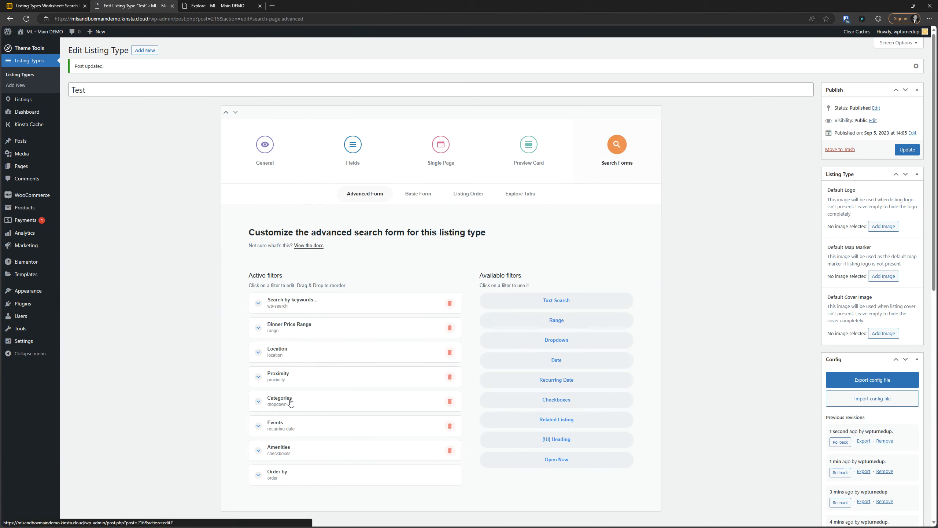
pyautogui.click(299, 451)
pyautogui.scroll(-8, 345, 287)
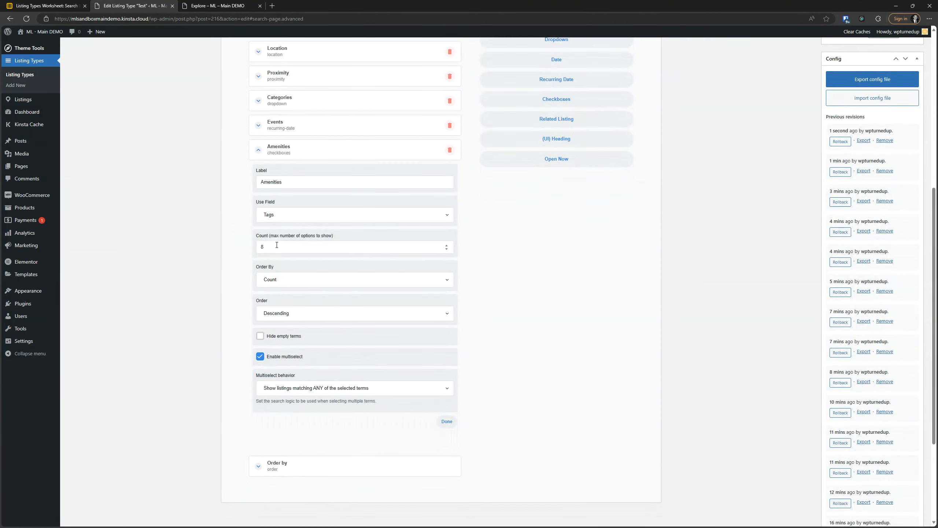
pyautogui.click(238, 248)
# Save the listing type and reload the Explore page to check the shortened Amenities list.
pyautogui.press('Return')
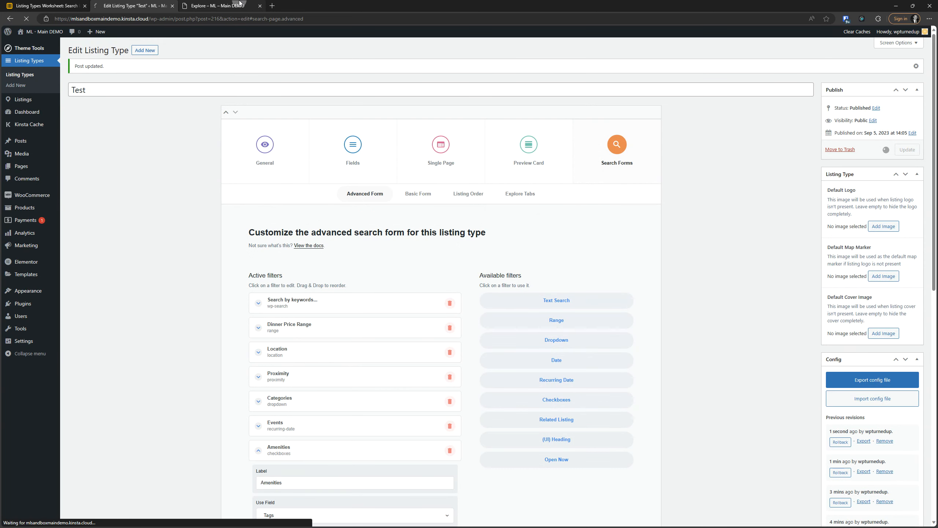
pyautogui.click(251, 5)
pyautogui.click(27, 18)
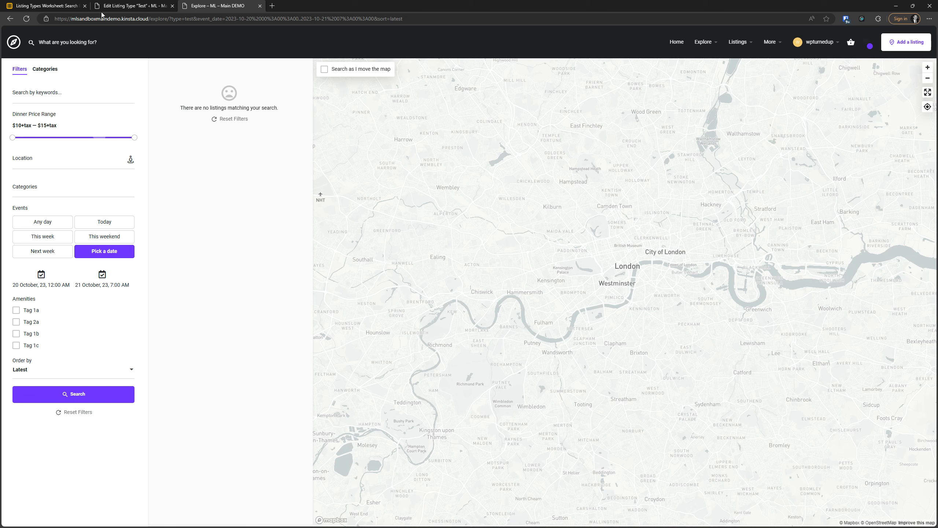
# Turn Hide empty terms back on for the Amenities filter and set its maximum number of options to 8.
pyautogui.click(126, 5)
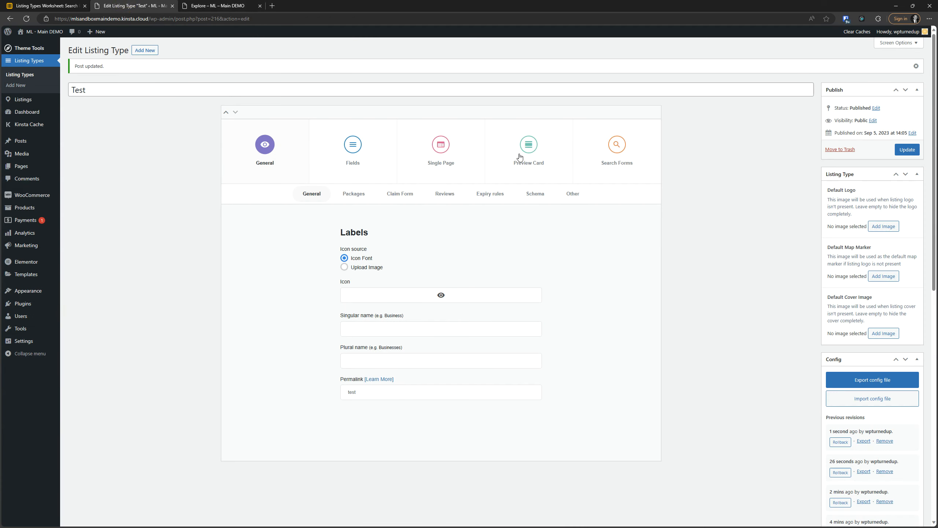
pyautogui.click(617, 144)
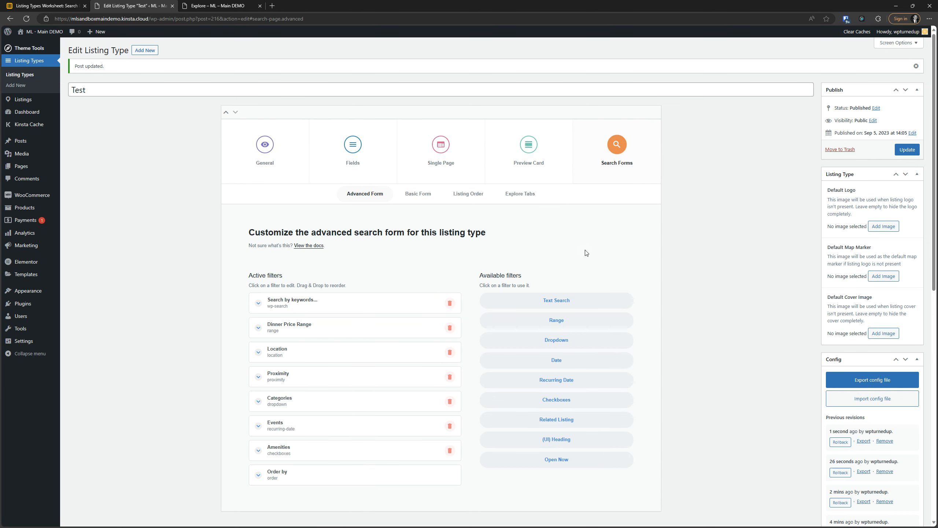
pyautogui.scroll(-5, 314, 411)
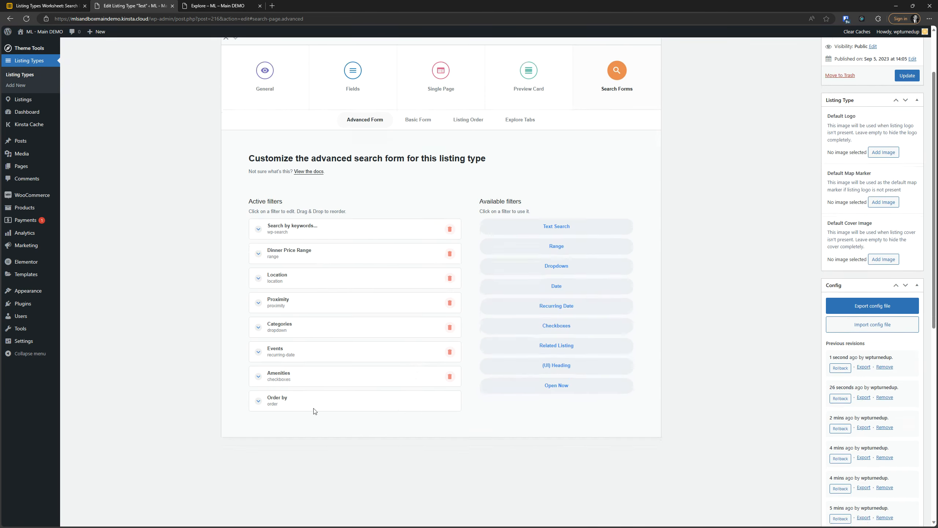
pyautogui.click(329, 225)
pyautogui.scroll(-2, 288, 351)
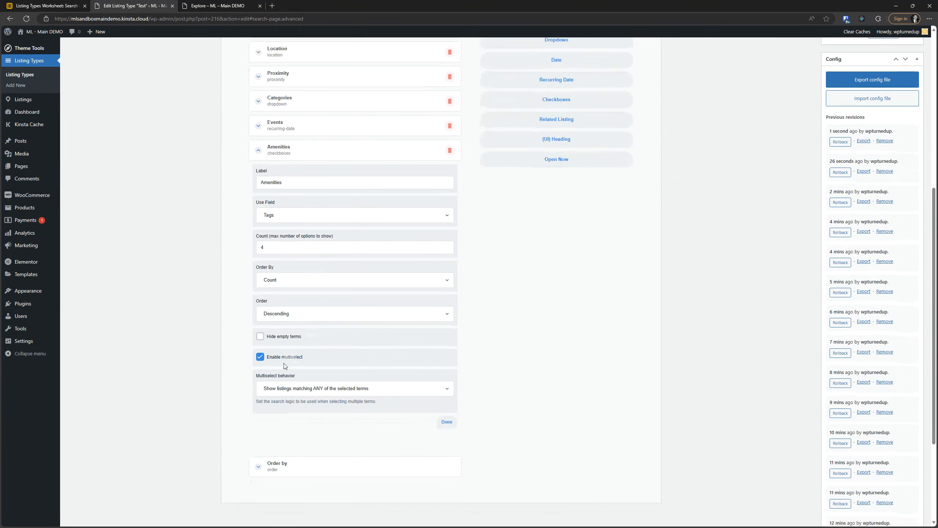
pyautogui.click(275, 337)
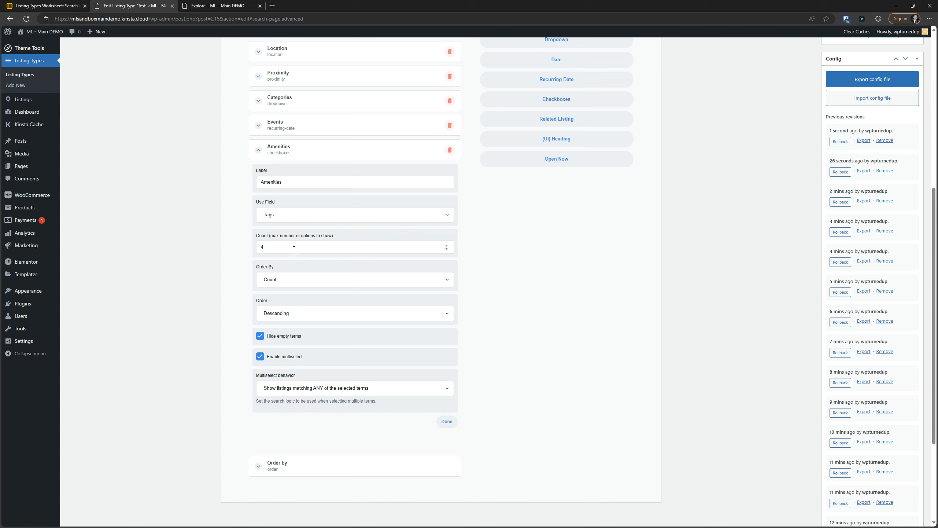
pyautogui.moveTo(294, 249); pyautogui.dragTo(182, 244)
# Order the Amenities filter's options by Name in ascending order.
pyautogui.click(286, 282)
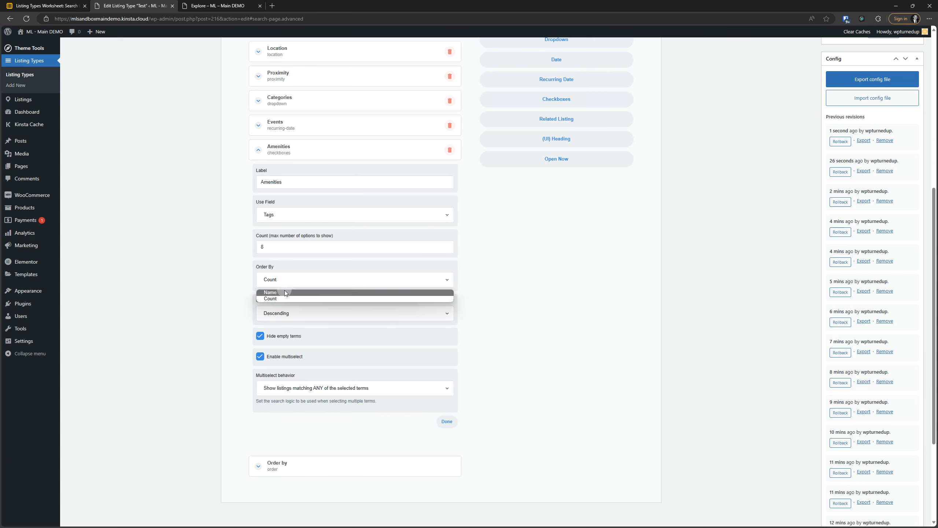
pyautogui.click(295, 281)
pyautogui.click(295, 281)
pyautogui.click(296, 282)
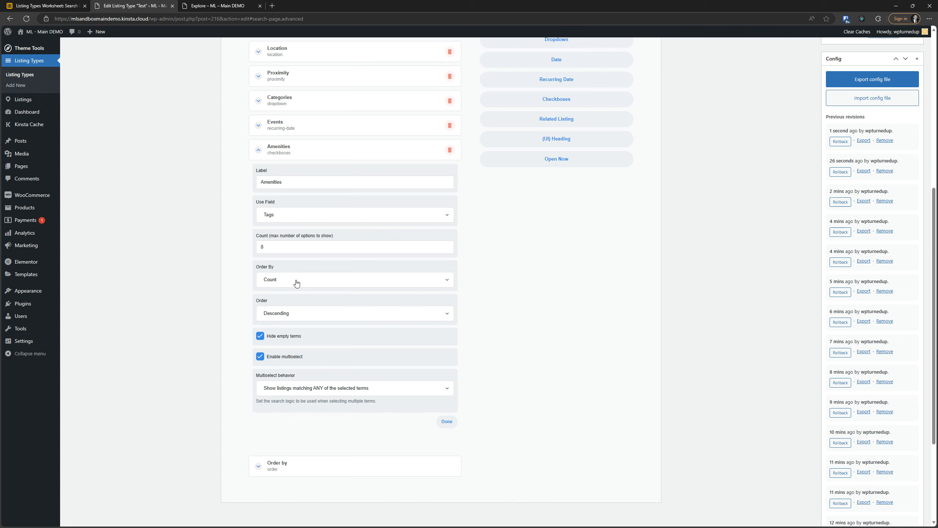
pyautogui.click(296, 283)
pyautogui.click(281, 292)
pyautogui.click(289, 313)
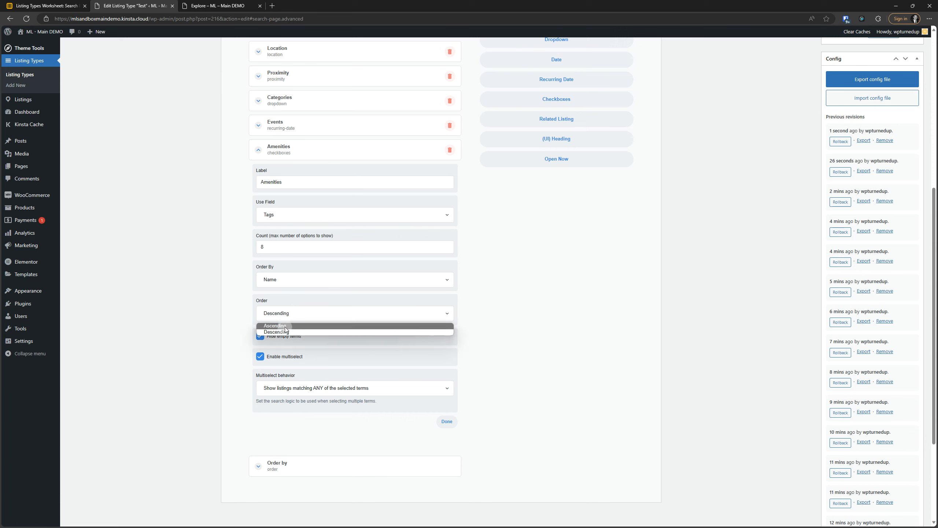
pyautogui.click(285, 326)
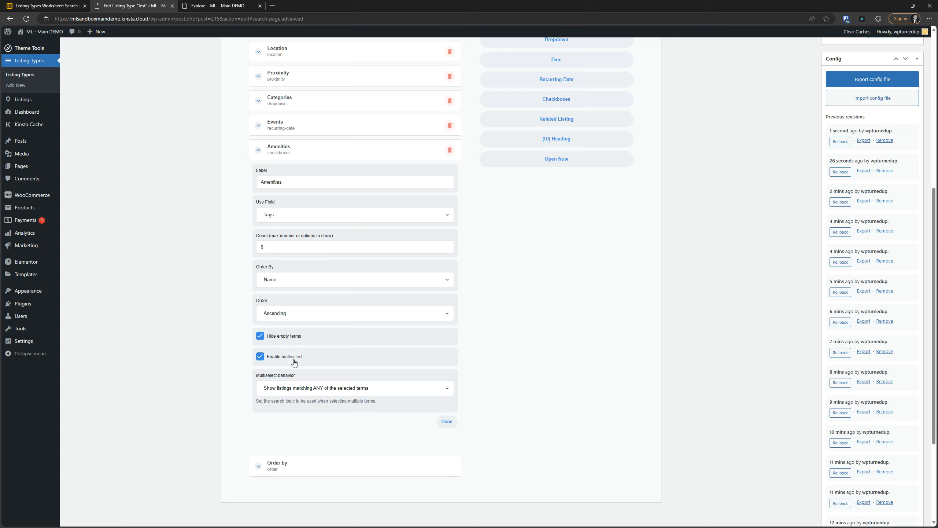
# Review the Multiselect behavior choices of the Amenities filter.
pyautogui.scroll(-3, 285, 344)
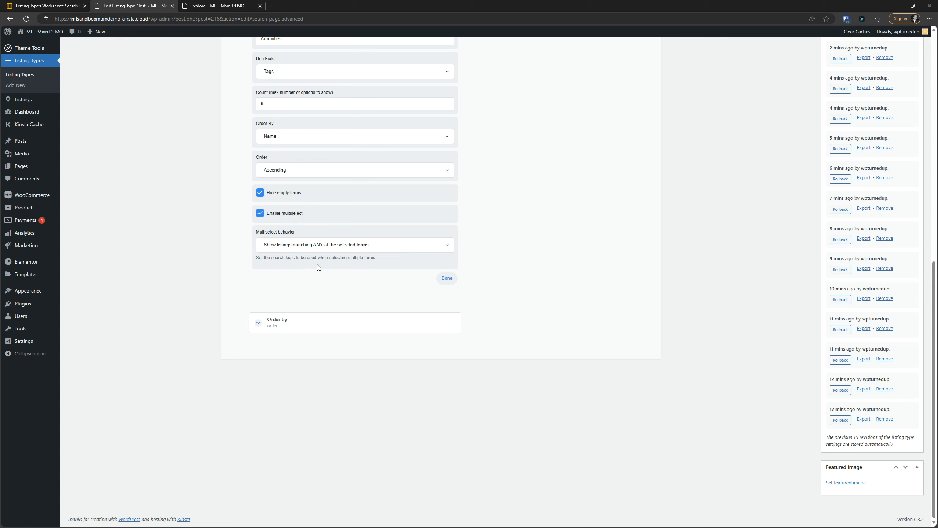
pyautogui.click(337, 249)
pyautogui.click(328, 249)
pyautogui.scroll(4, 328, 254)
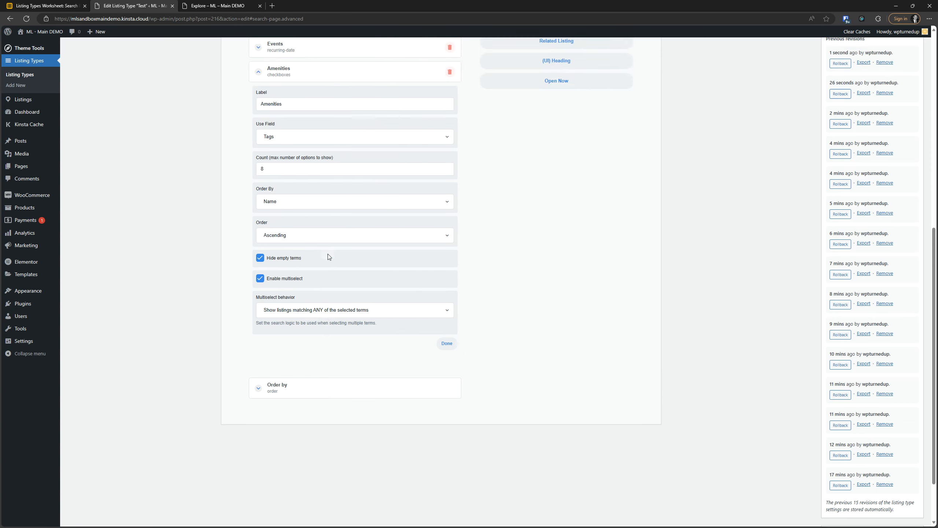
# Save the listing type and reload the Explore page with its search filters reset.
pyautogui.click(300, 160)
pyautogui.scroll(5, 875, 145)
pyautogui.click(906, 147)
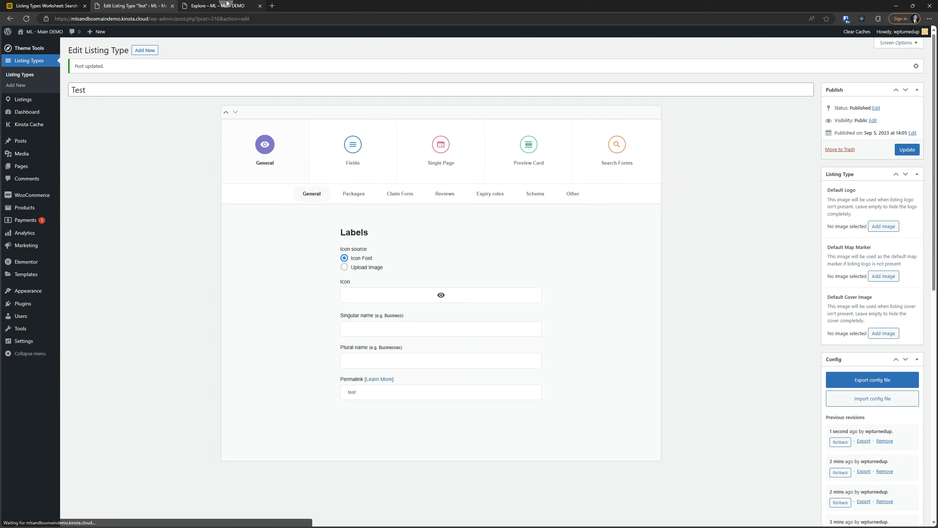
pyautogui.click(227, 5)
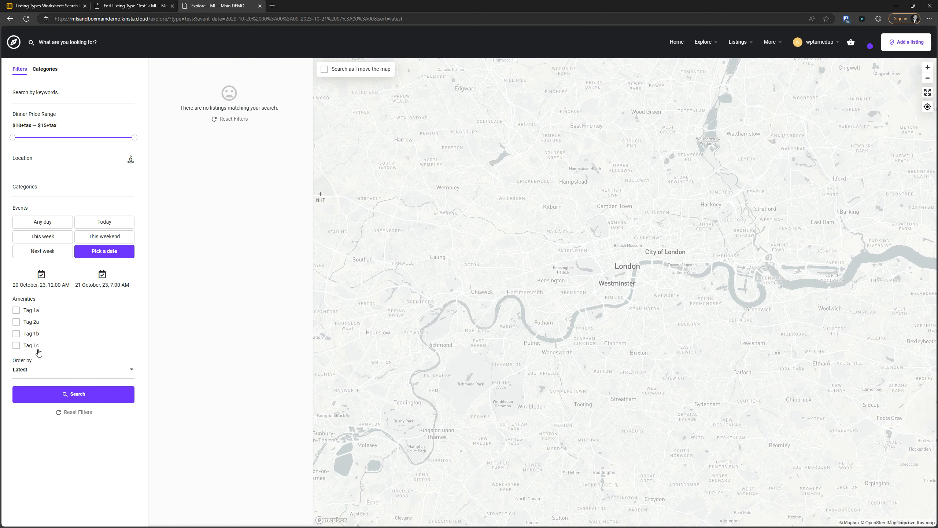
pyautogui.click(26, 18)
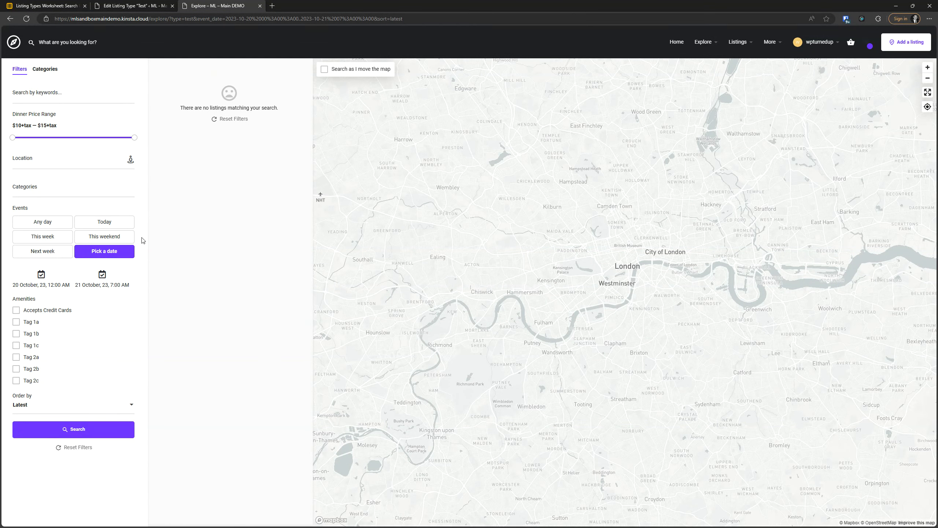
pyautogui.click(80, 447)
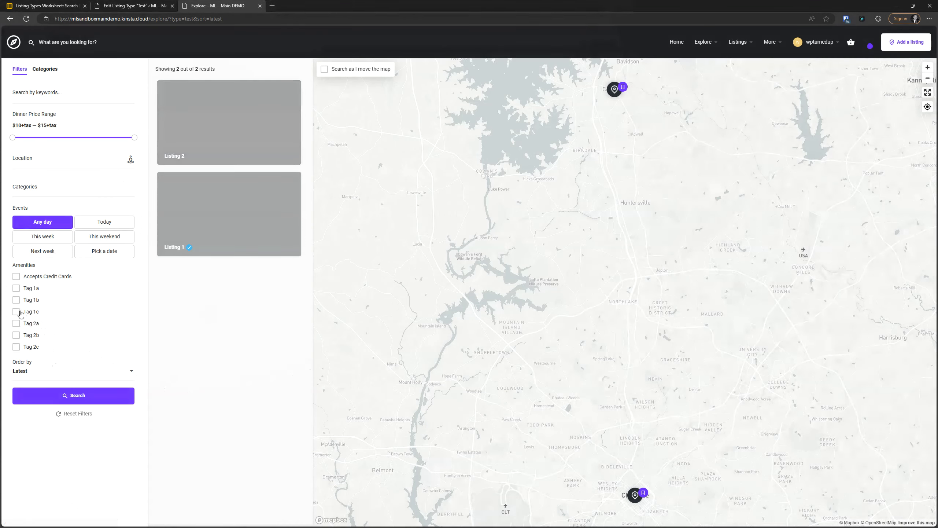
# Filter the listings by Tag 1a and by Tag 2a separately, clearing each Amenities selection after checking its results.
pyautogui.click(16, 289)
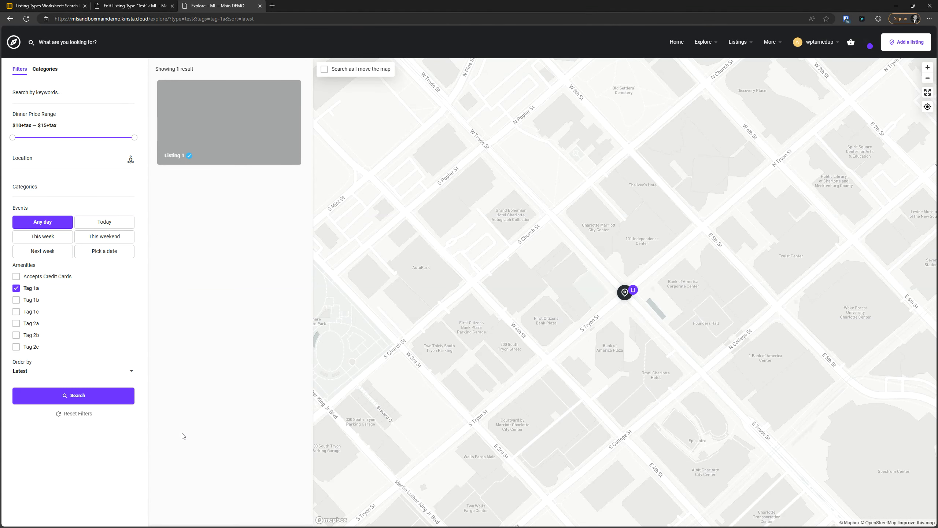
pyautogui.click(15, 288)
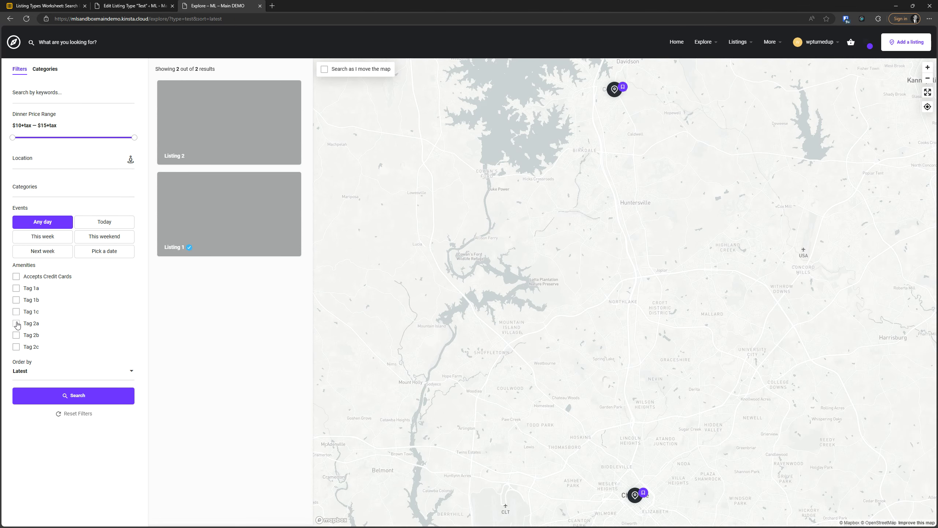
pyautogui.click(16, 323)
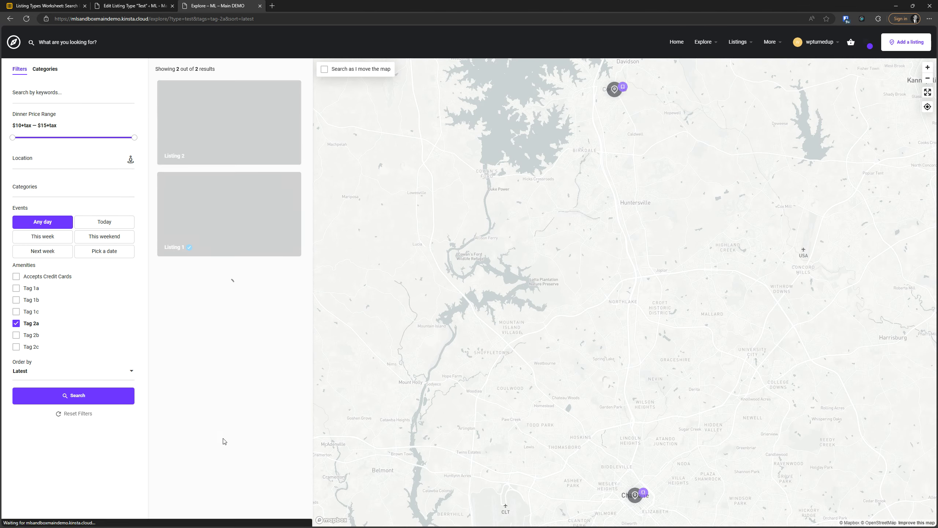
pyautogui.click(15, 323)
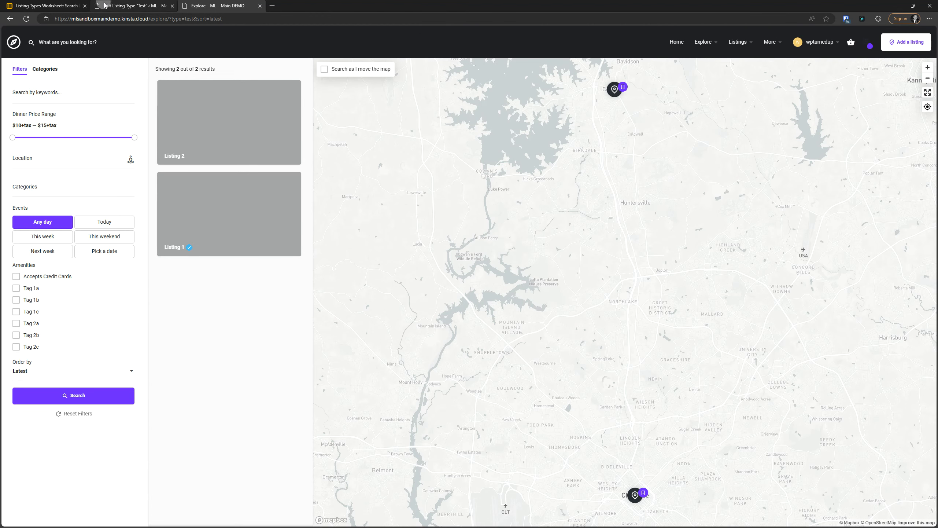
# Set the Amenities filter's Multiselect behavior to Show listings matching ALL of the selected terms and save the listing type.
pyautogui.click(134, 6)
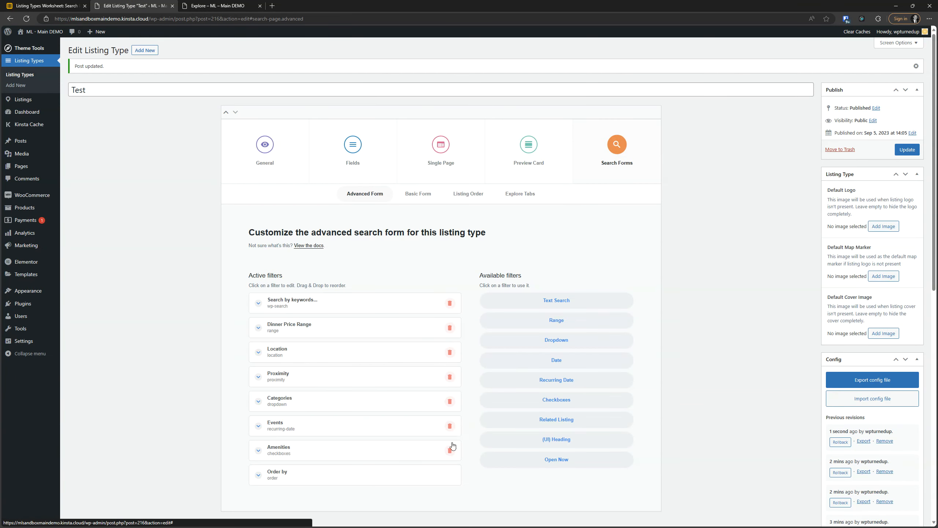
pyautogui.scroll(-2, 450, 447)
pyautogui.scroll(-5, 283, 302)
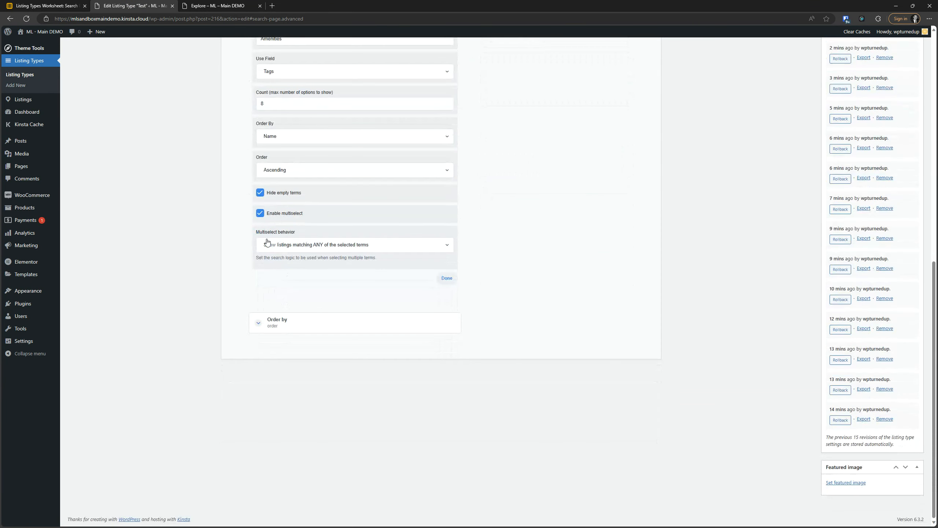
pyautogui.click(305, 244)
pyautogui.click(305, 264)
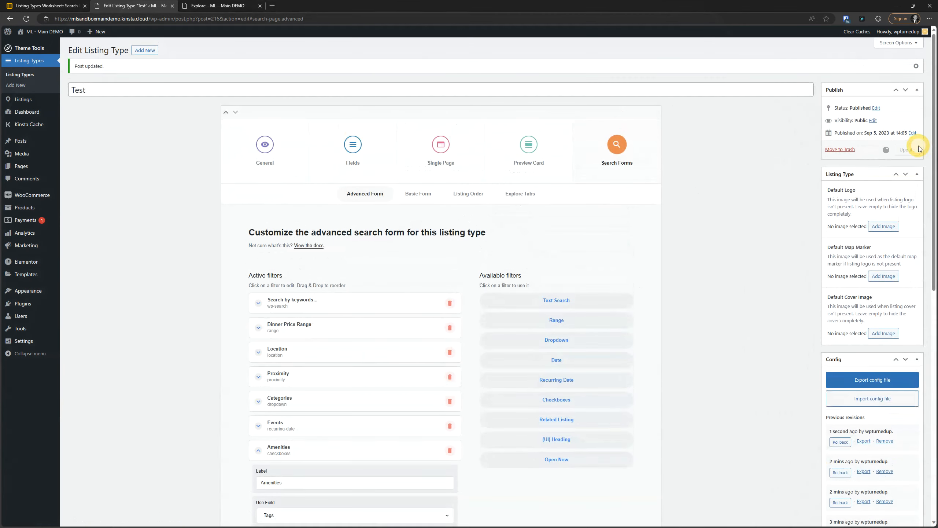
# Reload the Explore page and test the Amenities filter with Tag 1a, Tag 1b and Tag 2c combined, clearing all three selections at the end.
pyautogui.click(237, 6)
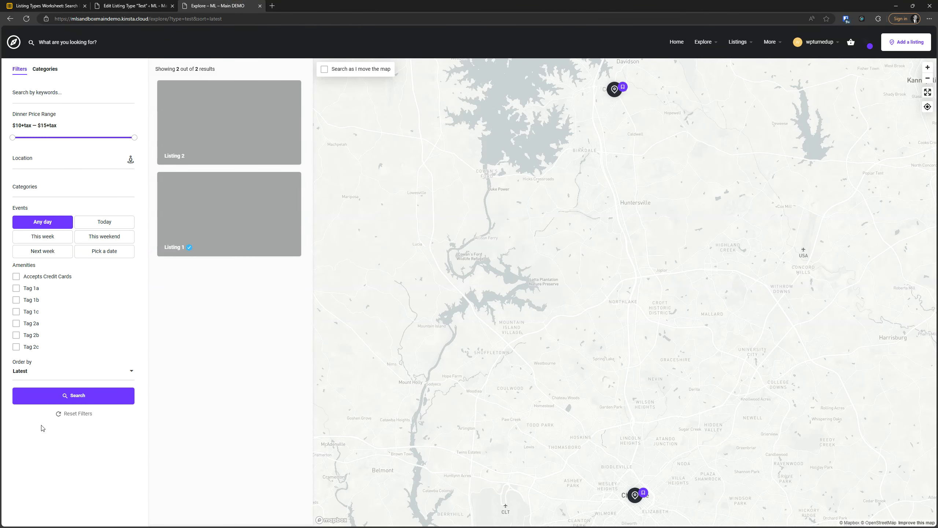
pyautogui.click(70, 415)
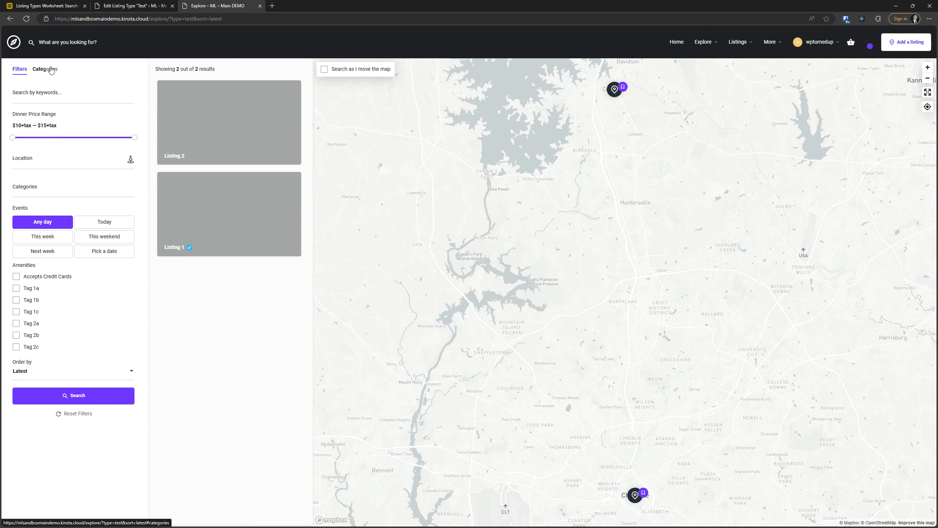
pyautogui.click(27, 18)
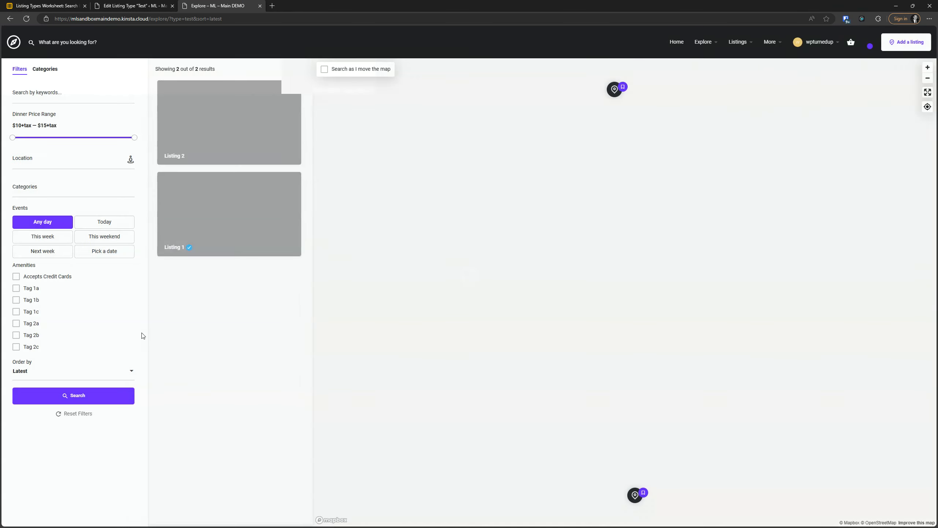
pyautogui.click(16, 289)
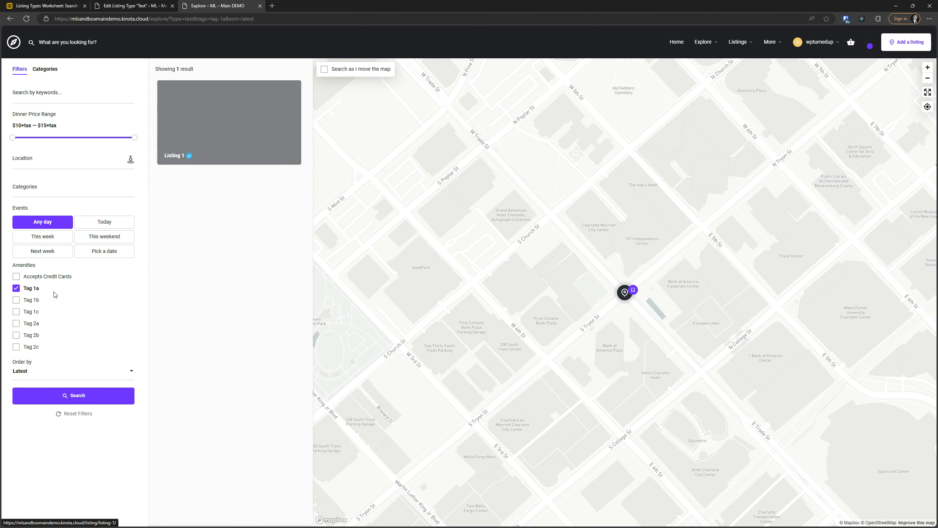
pyautogui.click(19, 301)
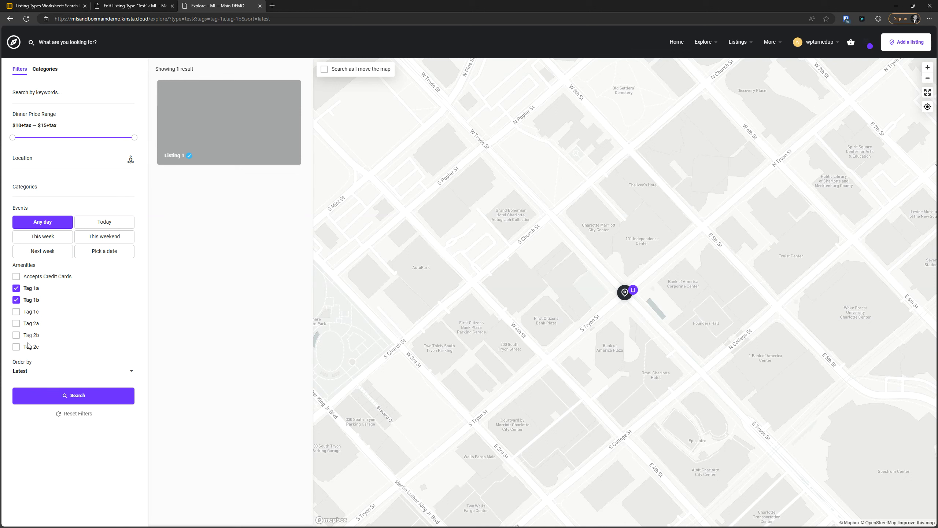
pyautogui.click(17, 348)
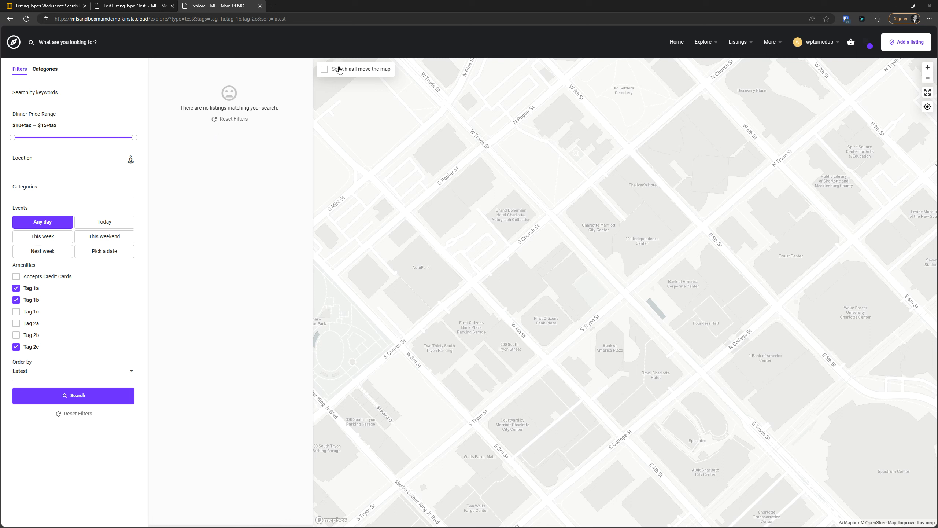
pyautogui.click(16, 347)
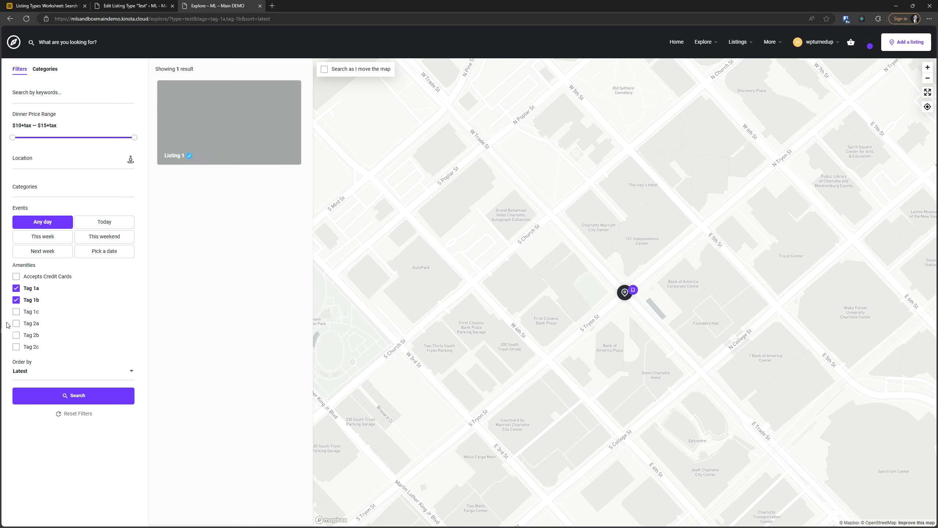
pyautogui.click(16, 300)
pyautogui.click(16, 289)
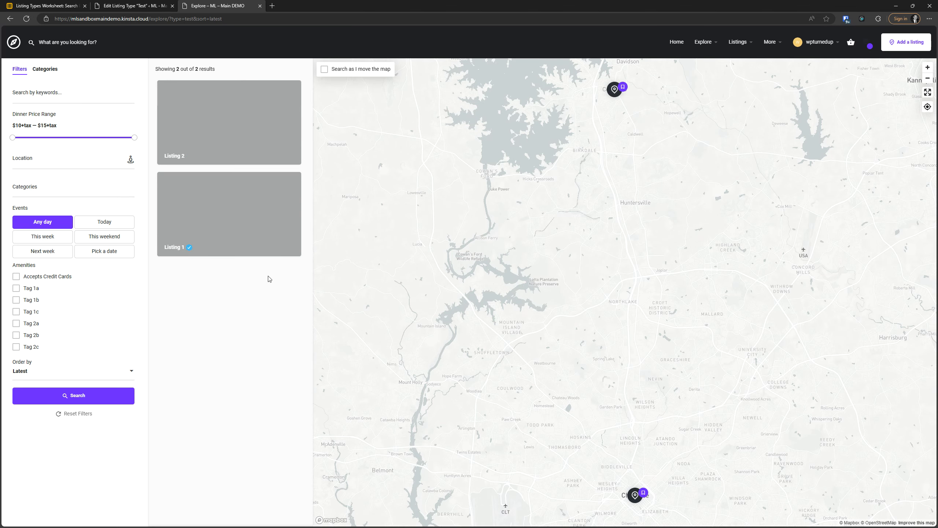
# Return the Amenities filter's Multiselect behavior in the advanced search form to Show listings matching ANY of the selected terms.
pyautogui.click(116, 5)
pyautogui.click(616, 146)
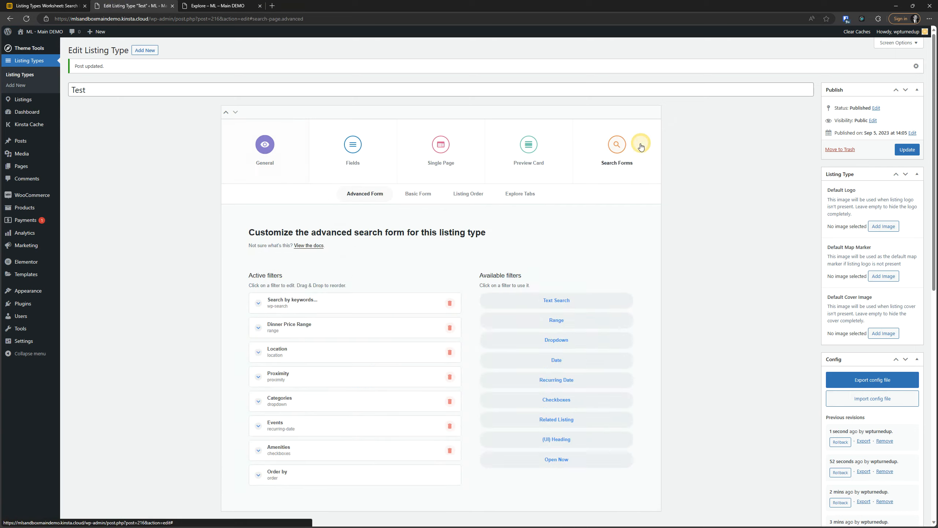
pyautogui.scroll(-2, 320, 374)
pyautogui.click(320, 374)
pyautogui.scroll(-10, 332, 277)
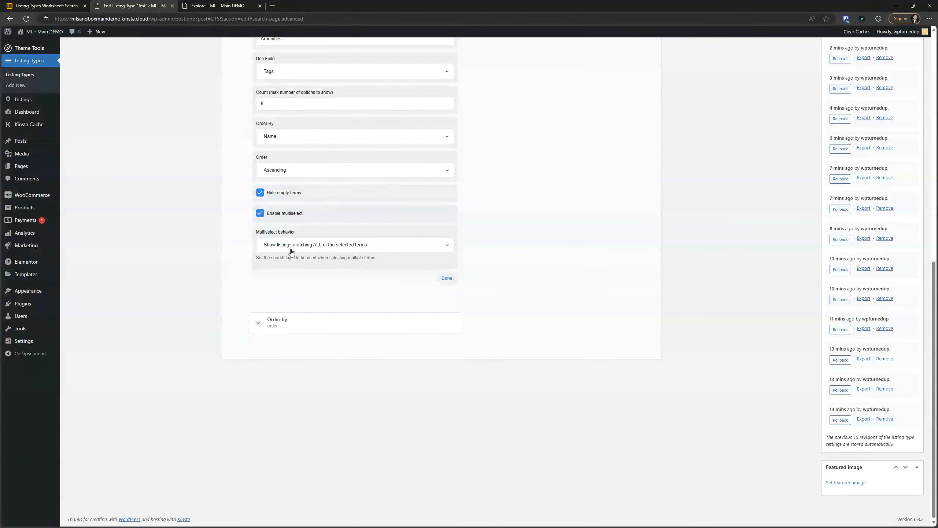
pyautogui.scroll(4, 289, 247)
pyautogui.click(288, 395)
pyautogui.click(288, 407)
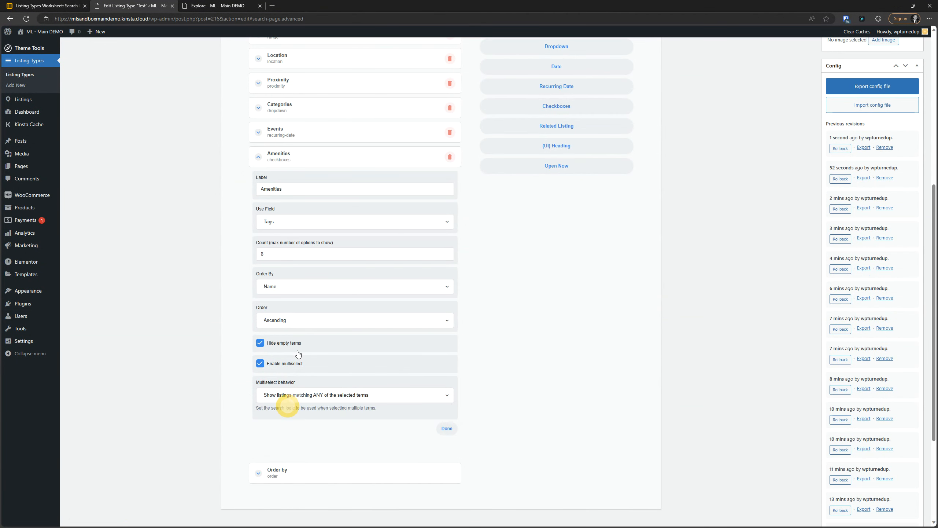
pyautogui.click(308, 160)
pyautogui.scroll(4, 313, 195)
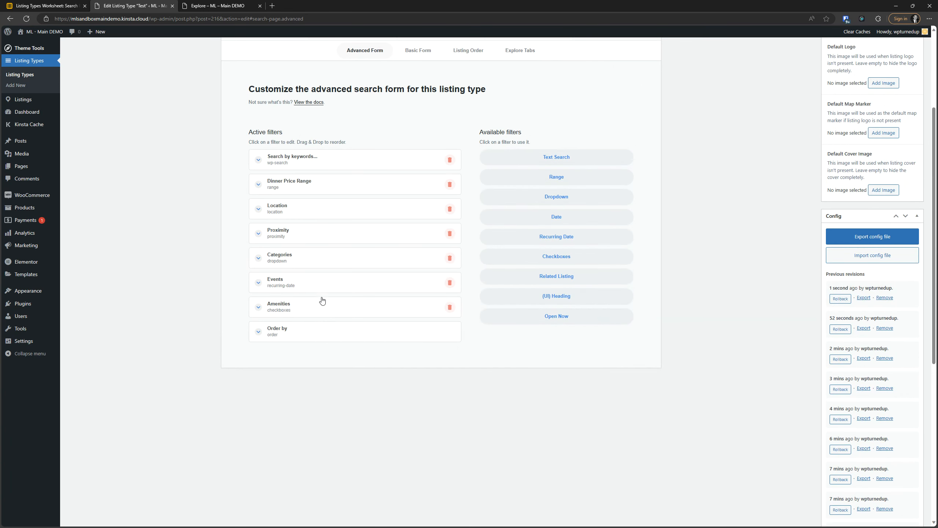
# Compare the Amenities checkboxes filter's settings, including its maximum option count, with those of the Categories dropdown filter.
pyautogui.click(325, 310)
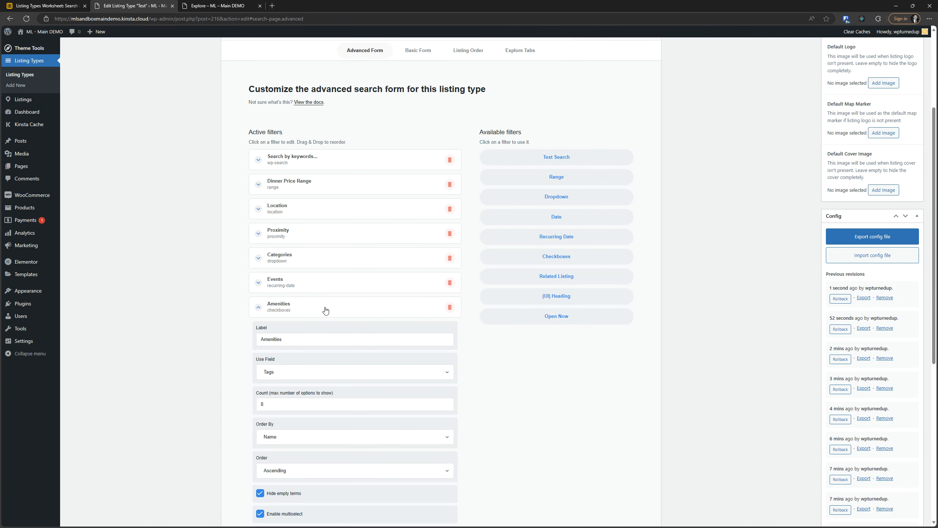
pyautogui.click(325, 309)
pyautogui.click(325, 309)
pyautogui.scroll(-2, 281, 340)
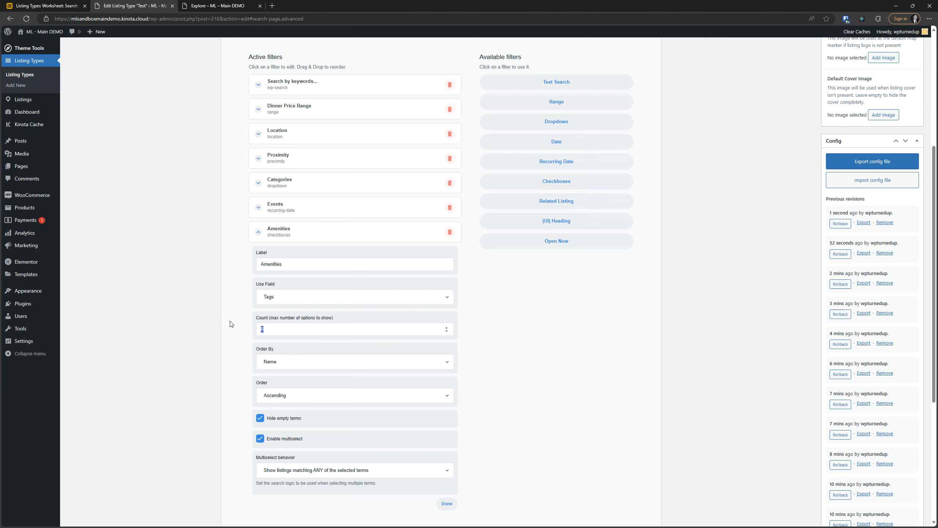
pyautogui.click(320, 232)
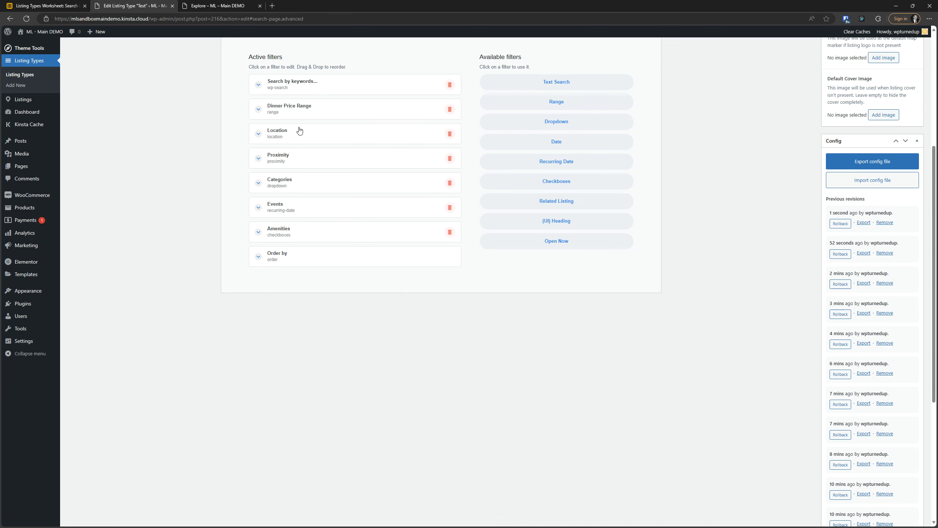
pyautogui.moveTo(303, 179); pyautogui.dragTo(303, 180)
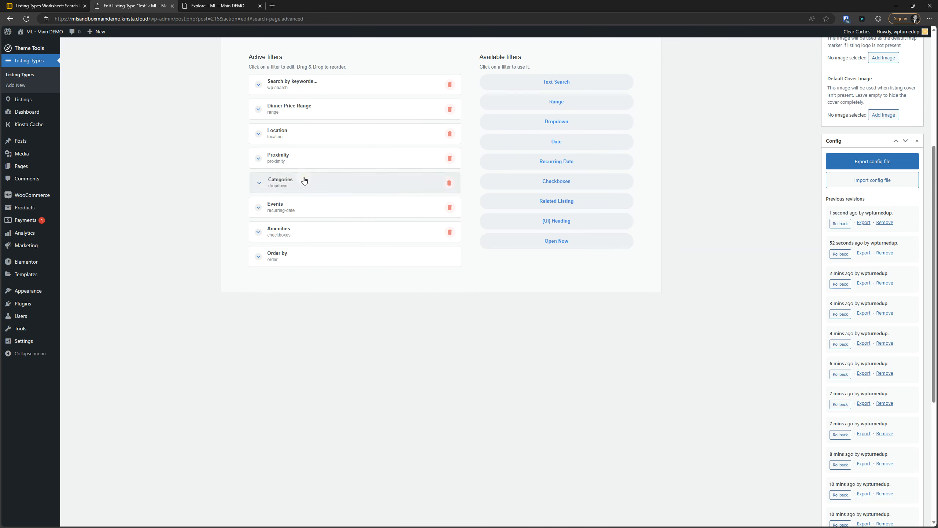
pyautogui.click(304, 180)
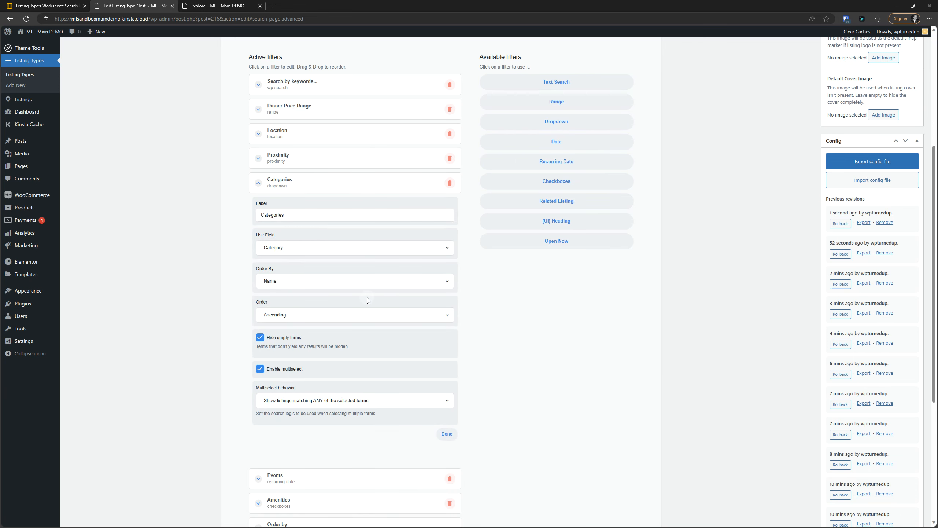
pyautogui.click(307, 186)
pyautogui.click(298, 238)
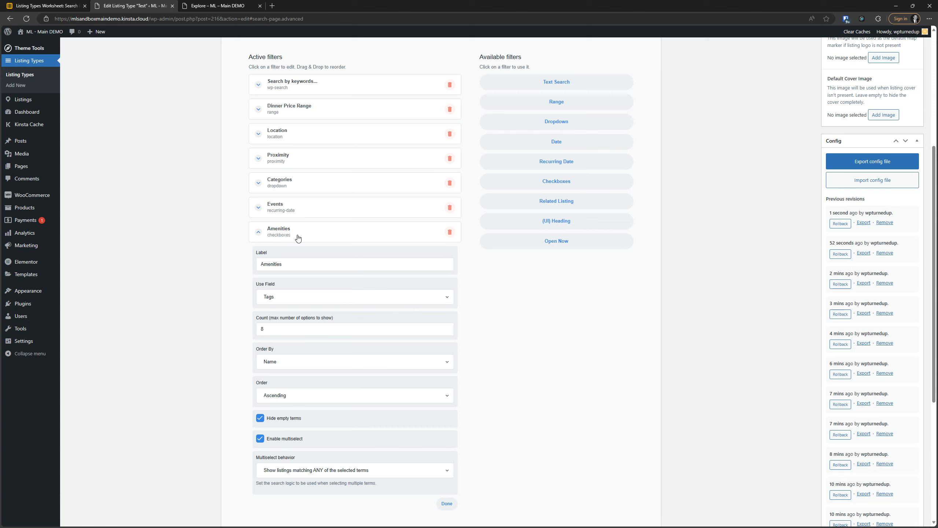
pyautogui.click(333, 329)
pyautogui.click(331, 240)
pyautogui.scroll(5, 332, 239)
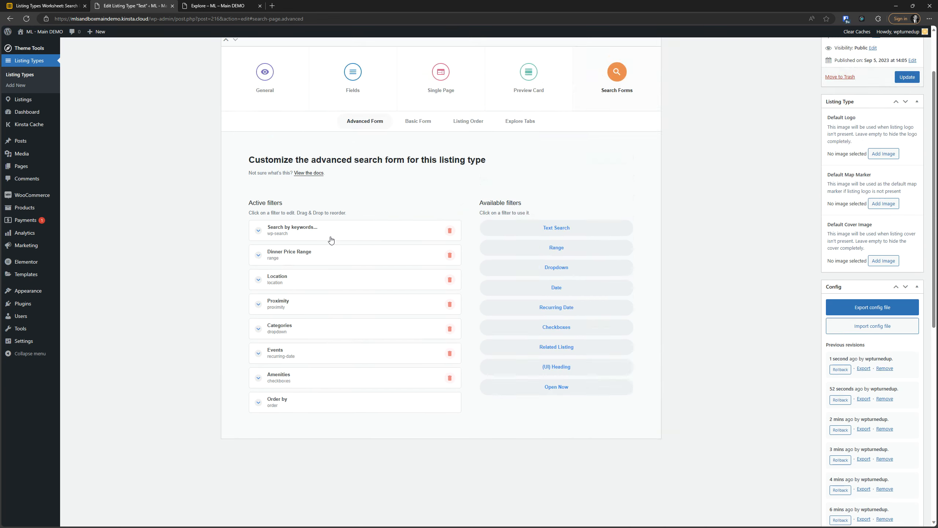
# Add a Related Listing filter to the active filters, place it above Order by and open its settings.
pyautogui.scroll(-3, 331, 237)
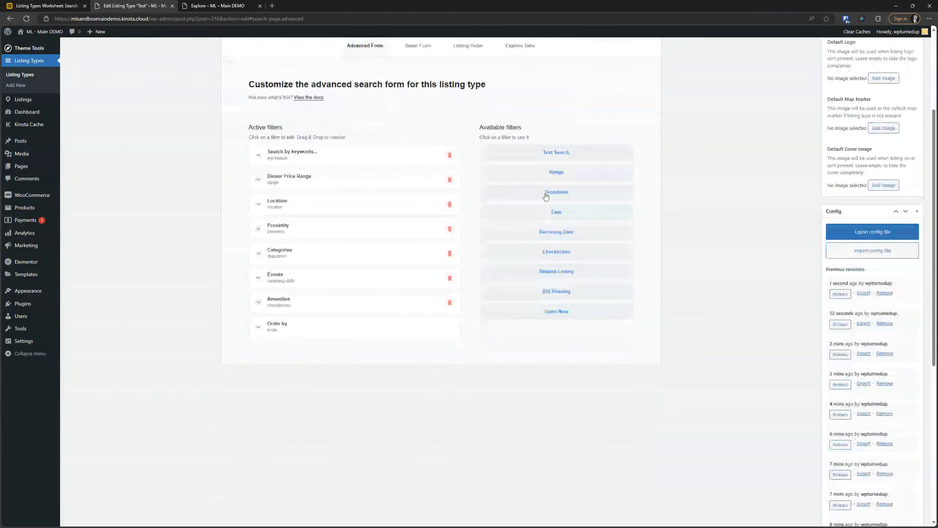
pyautogui.click(561, 269)
pyautogui.moveTo(310, 348); pyautogui.dragTo(312, 325)
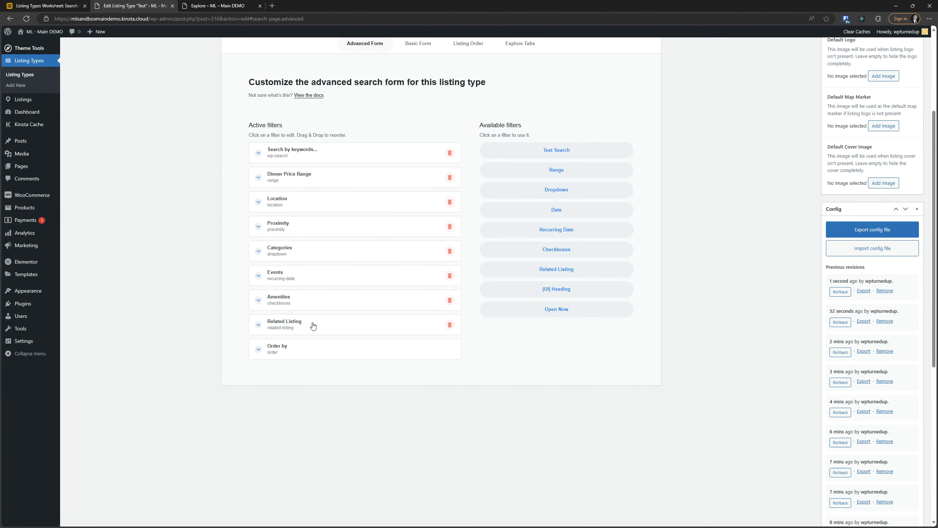
pyautogui.click(312, 324)
pyautogui.scroll(-2, 332, 172)
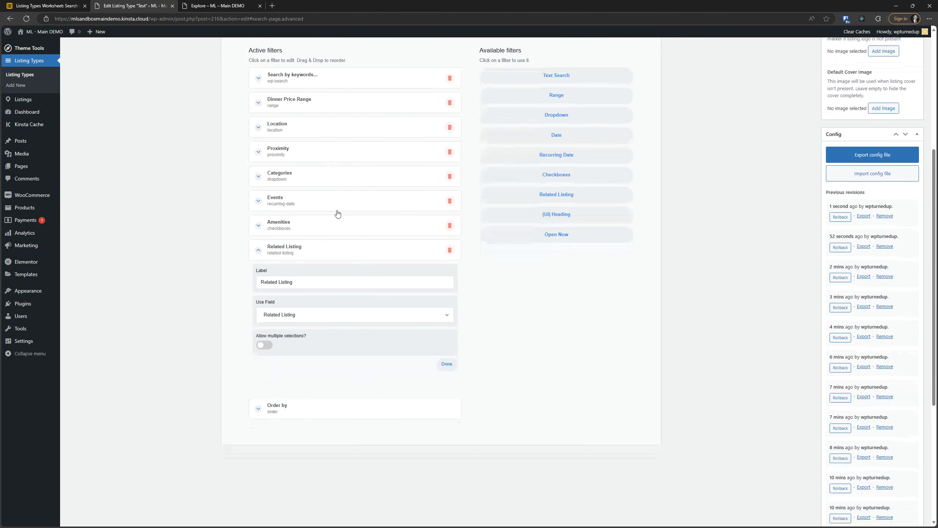
# Label the Related Listing filter Related Listings, keep Related Listing as its source field, and update the listing type.
pyautogui.click(310, 284)
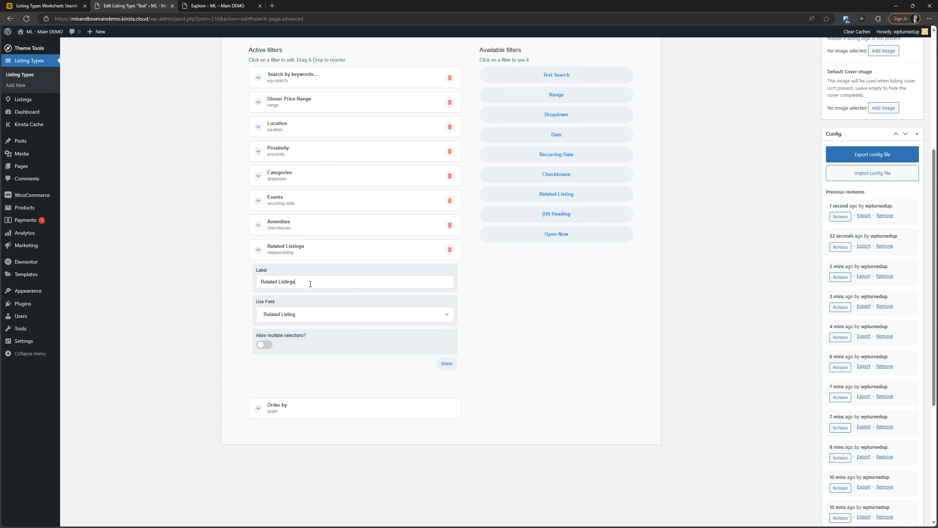
pyautogui.click(308, 318)
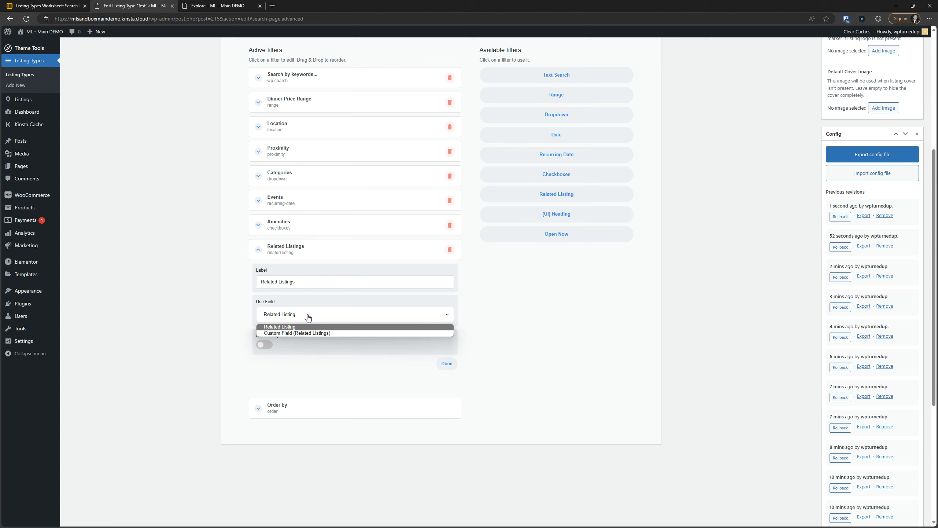
pyautogui.click(309, 317)
pyautogui.click(311, 317)
pyautogui.click(312, 325)
pyautogui.click(319, 251)
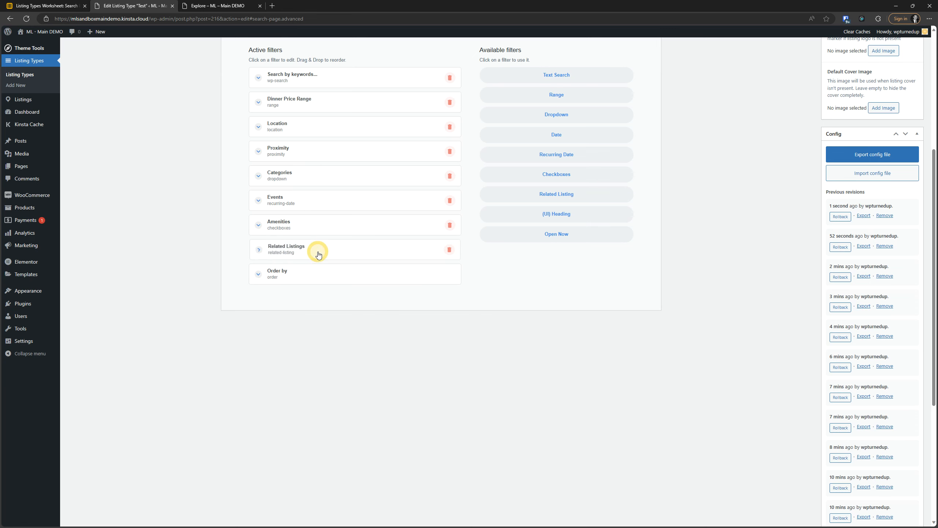
pyautogui.scroll(6, 649, 132)
pyautogui.click(906, 149)
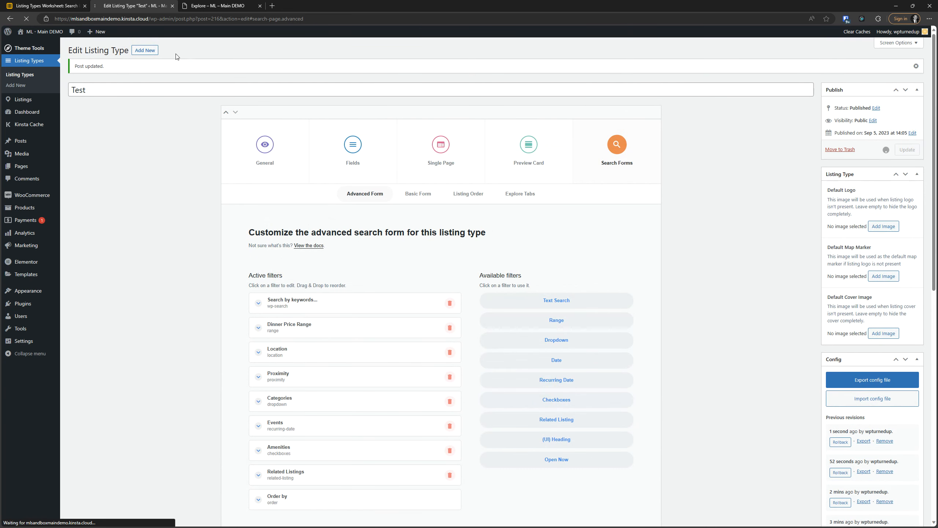
# Reload the Explore page and test the Related Listings filter with Listing 1.
pyautogui.click(213, 5)
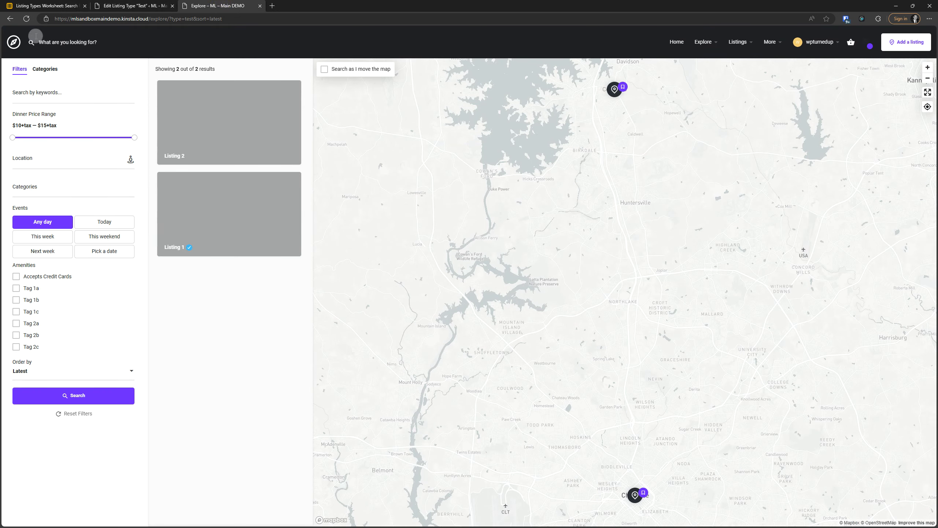
pyautogui.click(26, 18)
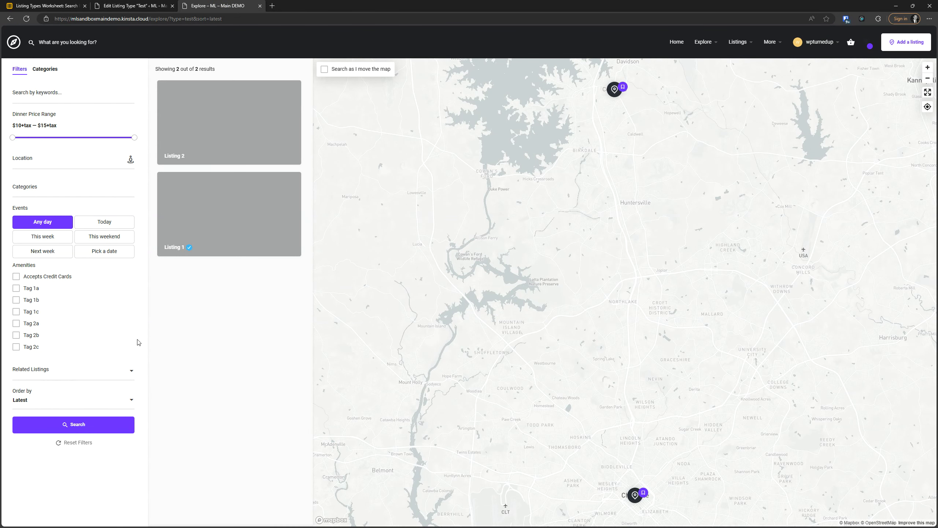
pyautogui.click(53, 374)
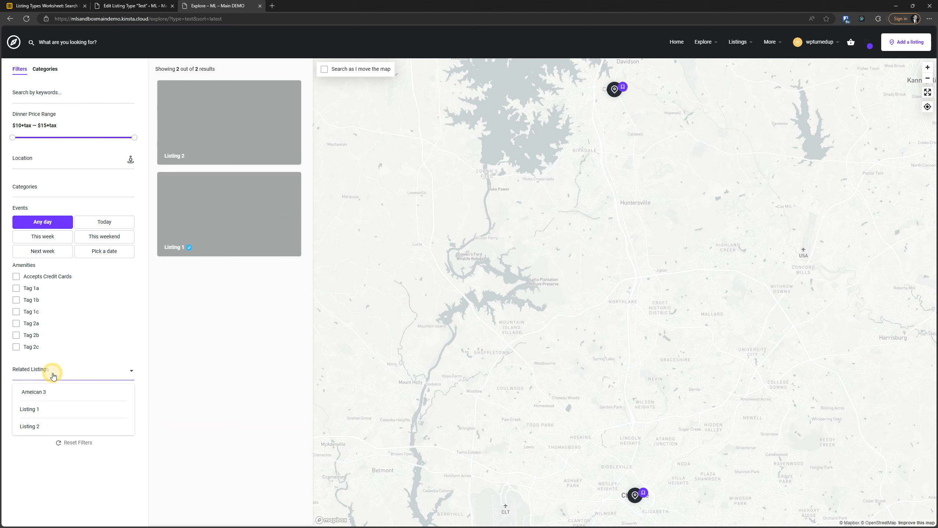
pyautogui.click(45, 409)
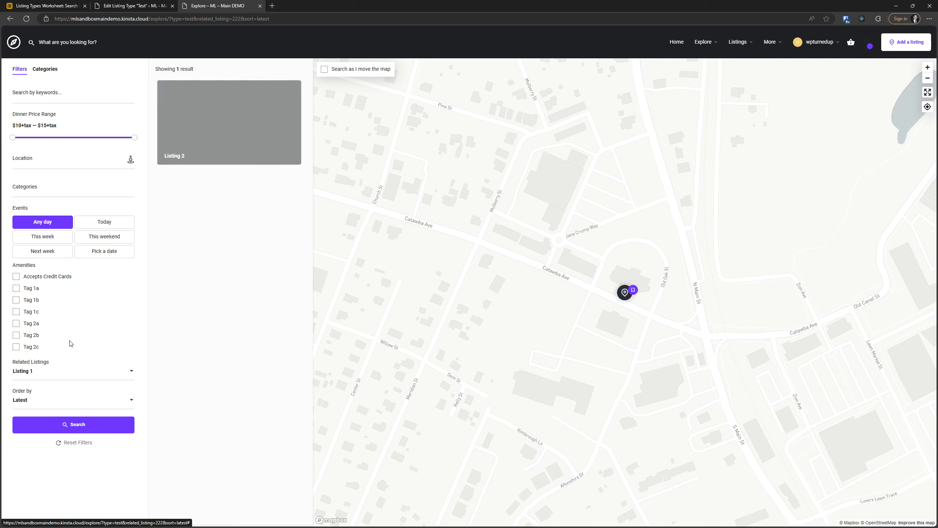
pyautogui.click(72, 379)
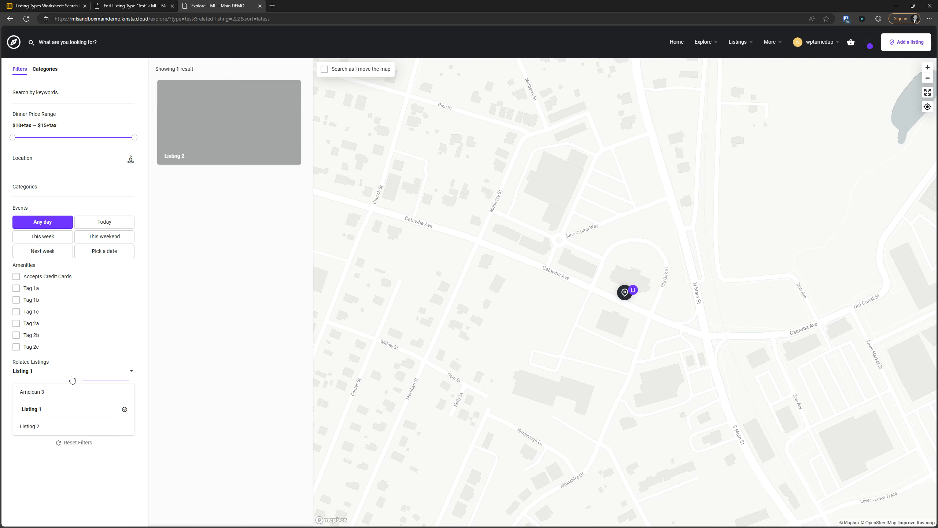
pyautogui.click(71, 377)
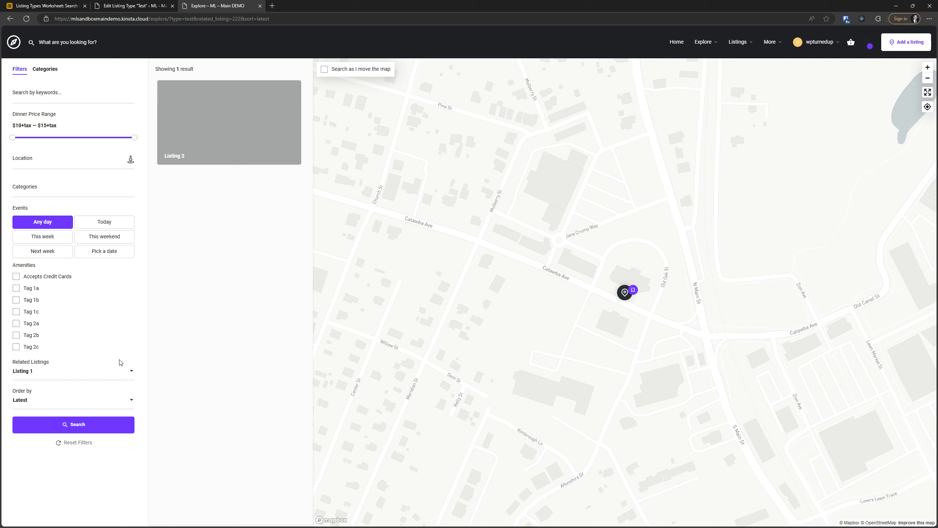
pyautogui.click(200, 372)
pyautogui.click(200, 373)
# In the Airtable worksheet's Advanced Search Form Filters (Glossary), correct "related" to "relate" in the first sentence of the Related Listing description.
pyautogui.click(44, 6)
pyautogui.click(663, 247)
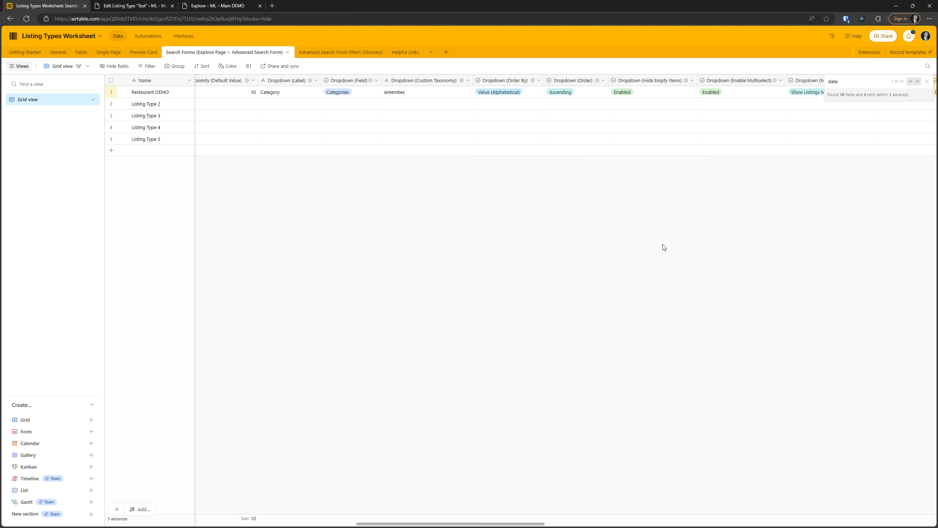
pyautogui.press('BackSpace')
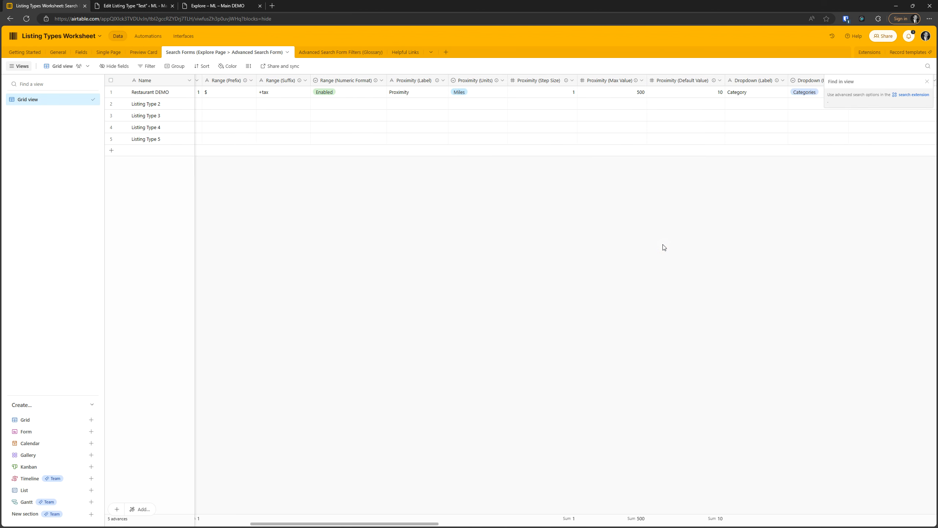
pyautogui.click(336, 52)
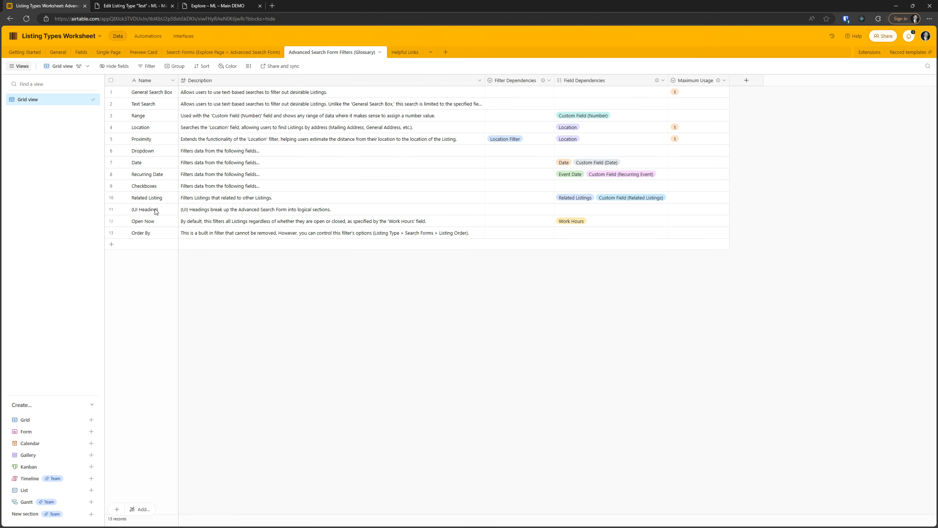
pyautogui.click(370, 200)
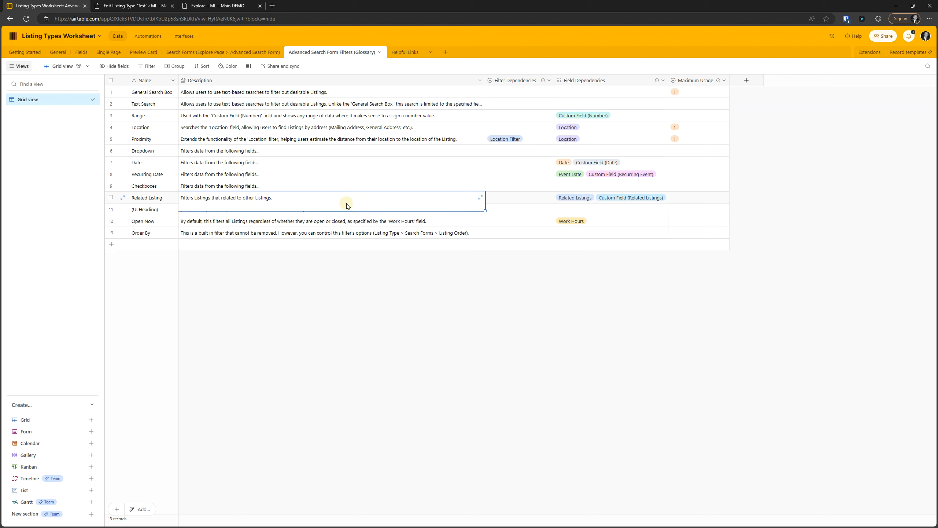
pyautogui.click(480, 196)
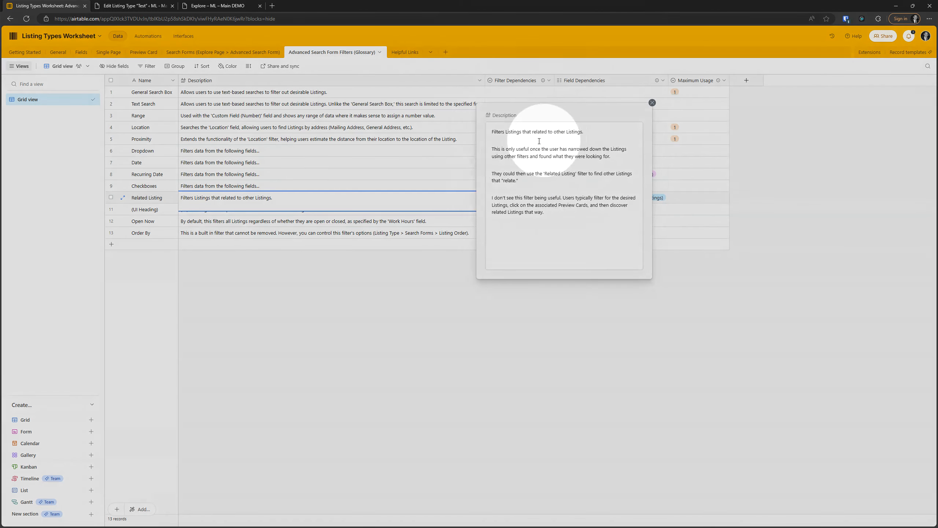
pyautogui.click(544, 131)
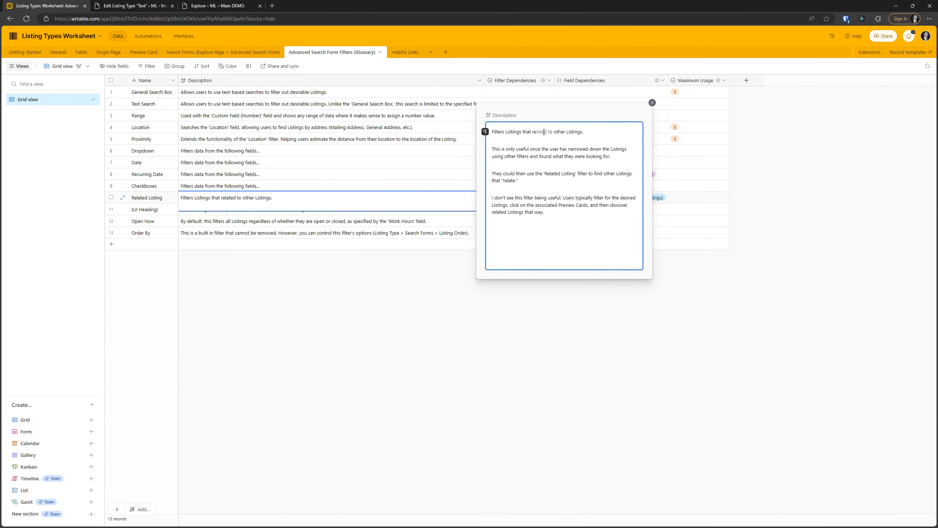
pyautogui.press('Delete')
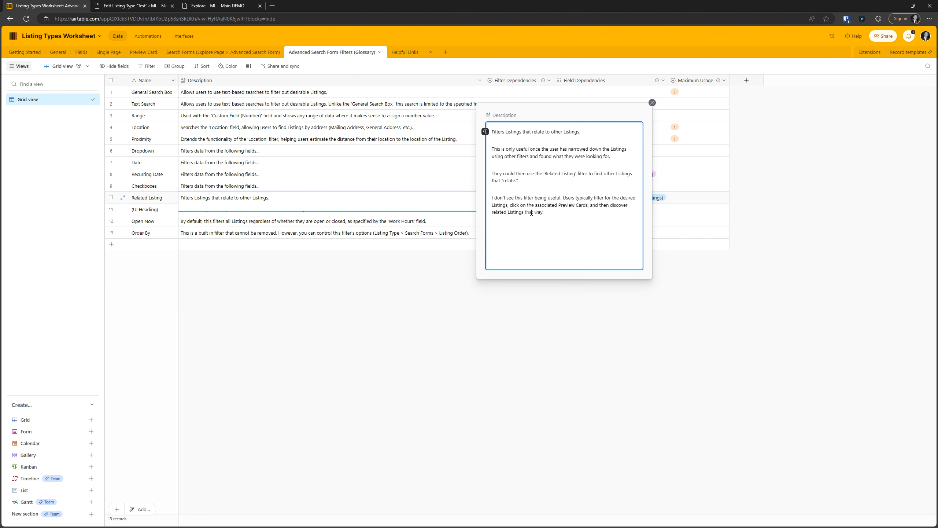
# Reset the Explore page filters and open Listing 1 to examine its You May Also Be Interested In section.
pyautogui.click(237, 6)
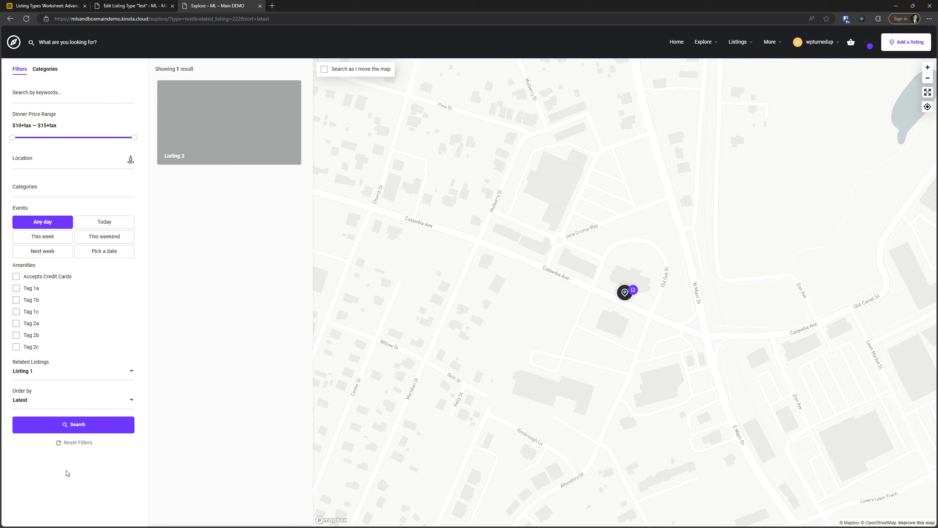
pyautogui.click(78, 443)
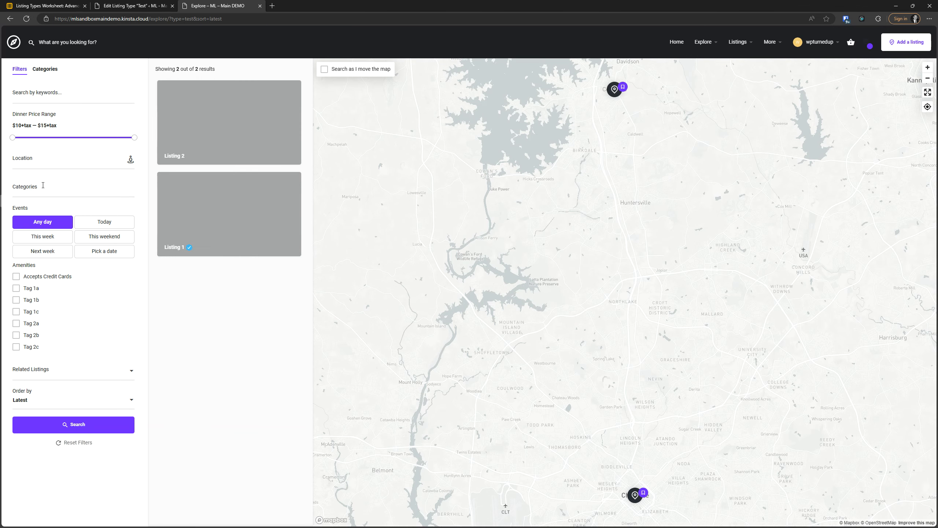
pyautogui.click(220, 229)
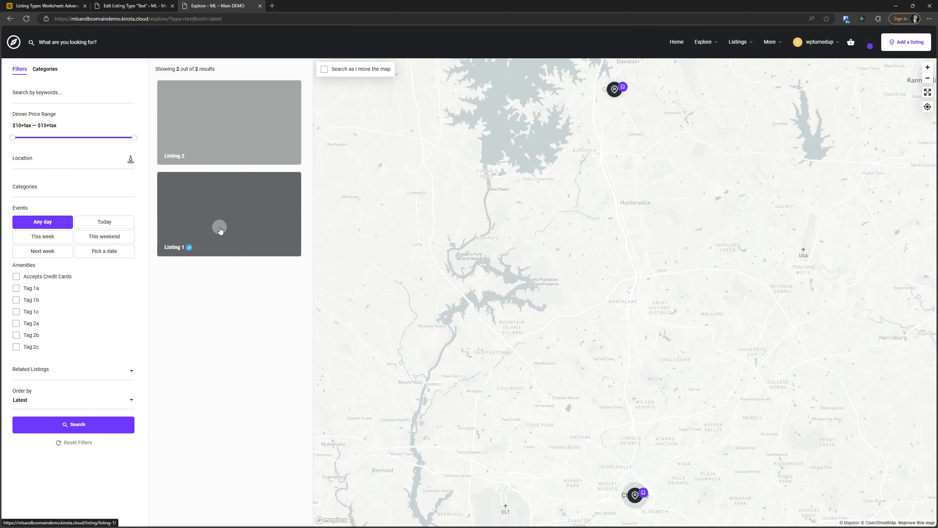
pyautogui.click(220, 230)
pyautogui.click(237, 237)
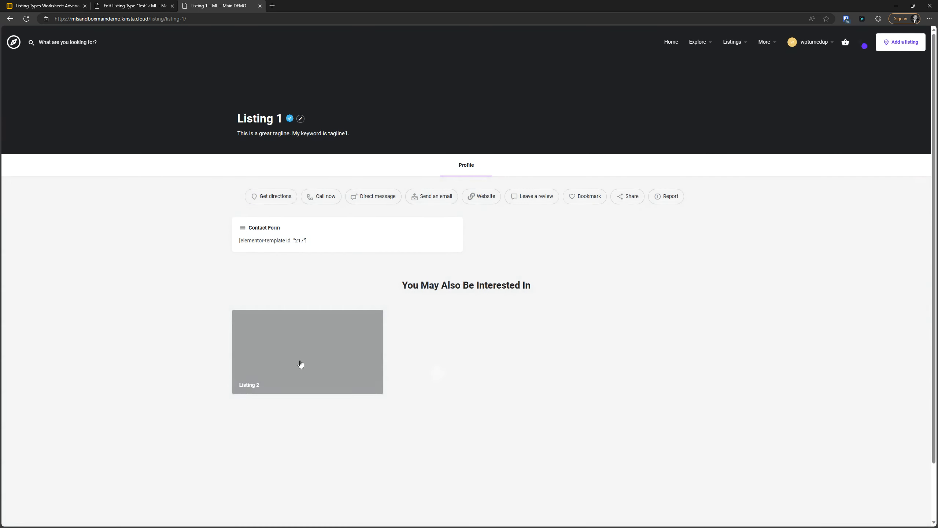
pyautogui.moveTo(544, 281); pyautogui.dragTo(400, 274)
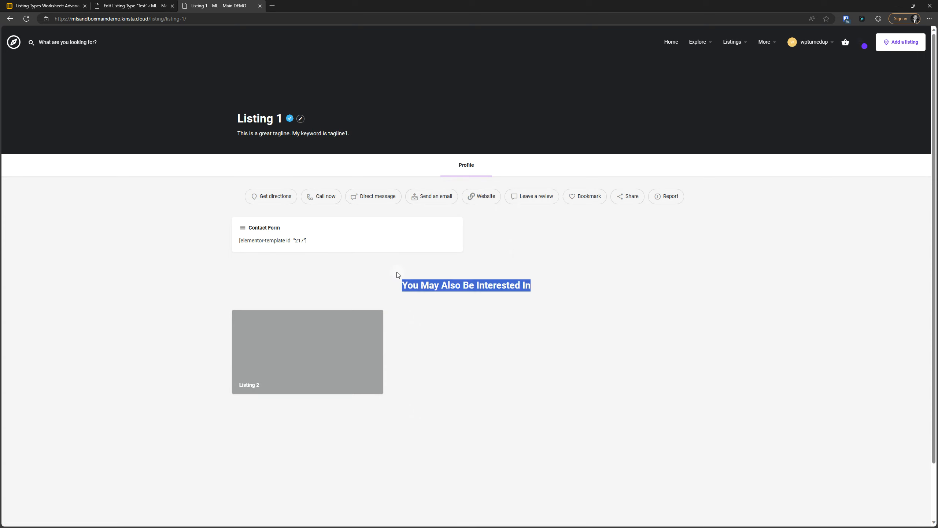
pyautogui.click(510, 355)
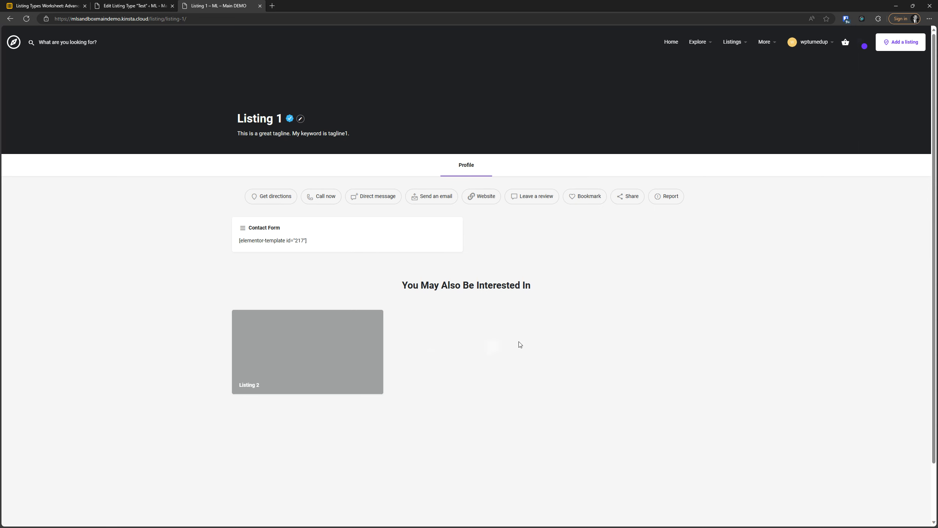
pyautogui.click(544, 334)
# Review the matching and display options of the Similar Listings settings for the Test listing type's single page.
pyautogui.click(125, 6)
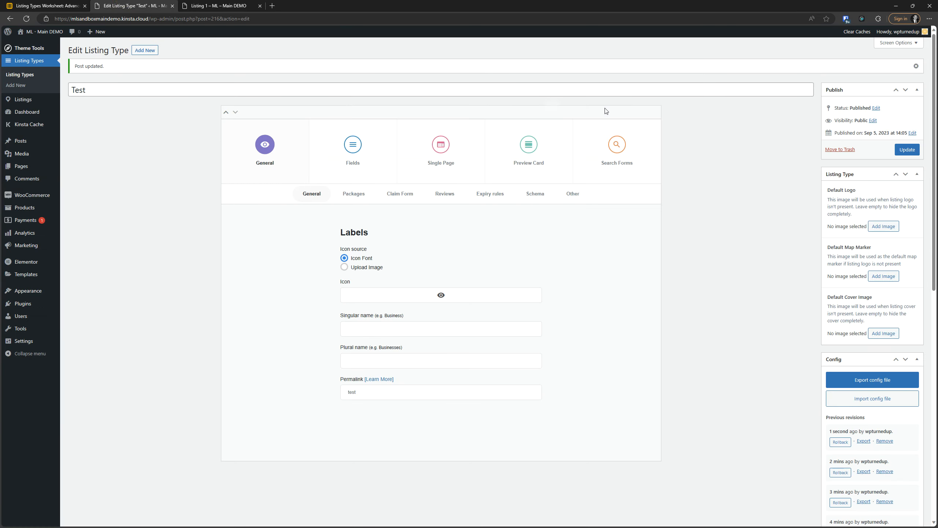
pyautogui.click(622, 162)
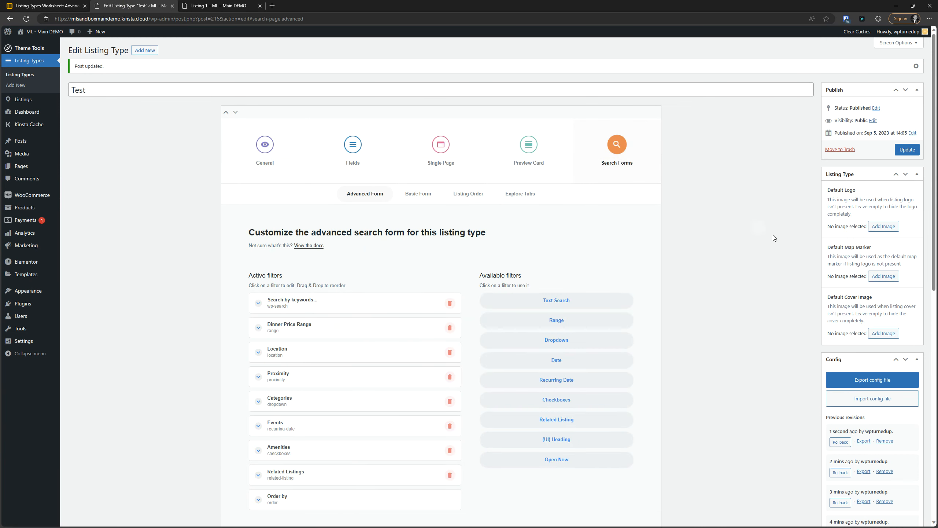
pyautogui.click(443, 142)
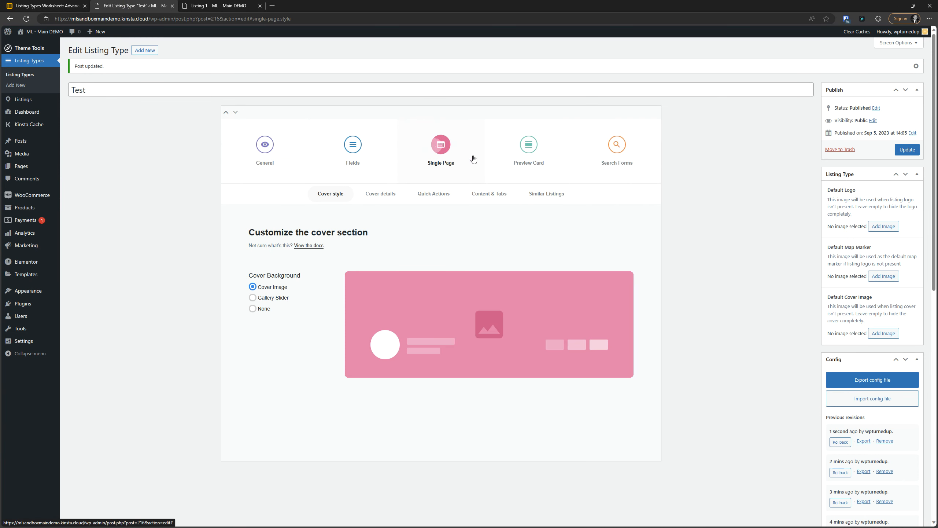
pyautogui.click(547, 193)
pyautogui.scroll(-4, 514, 269)
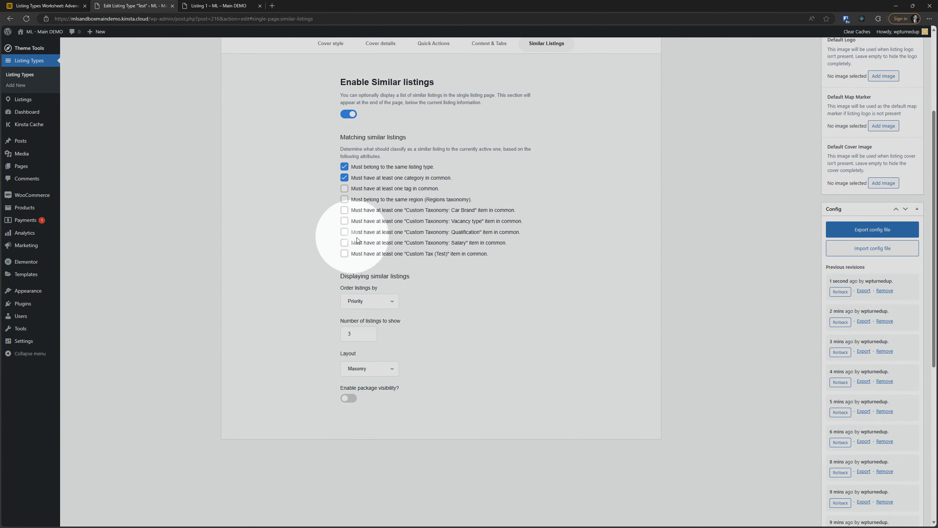
pyautogui.scroll(4, 369, 259)
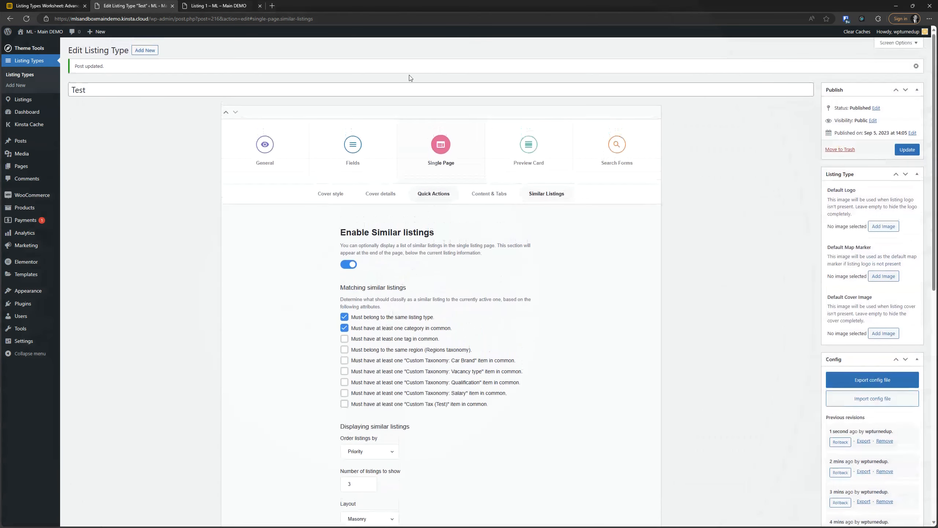
# Remove the Related Listings filter from the advanced search form's active filters.
pyautogui.click(616, 146)
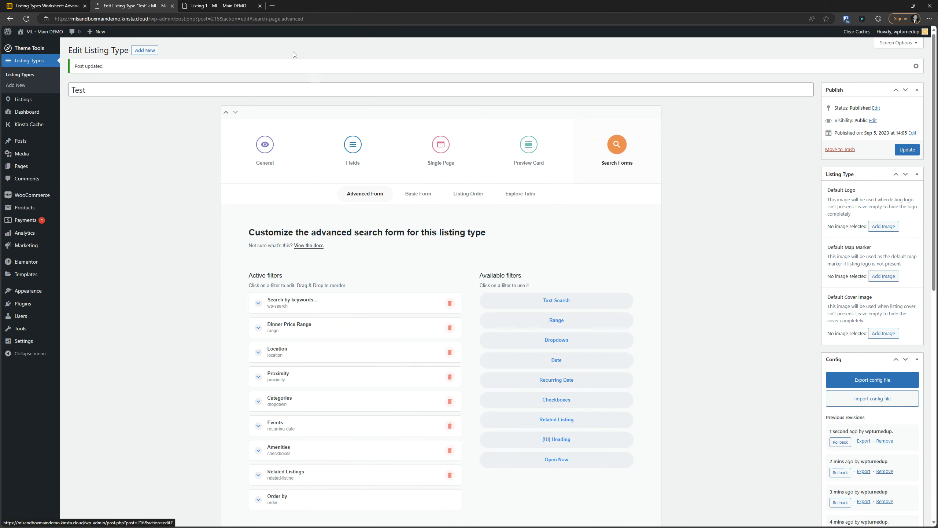
pyautogui.scroll(-4, 281, 283)
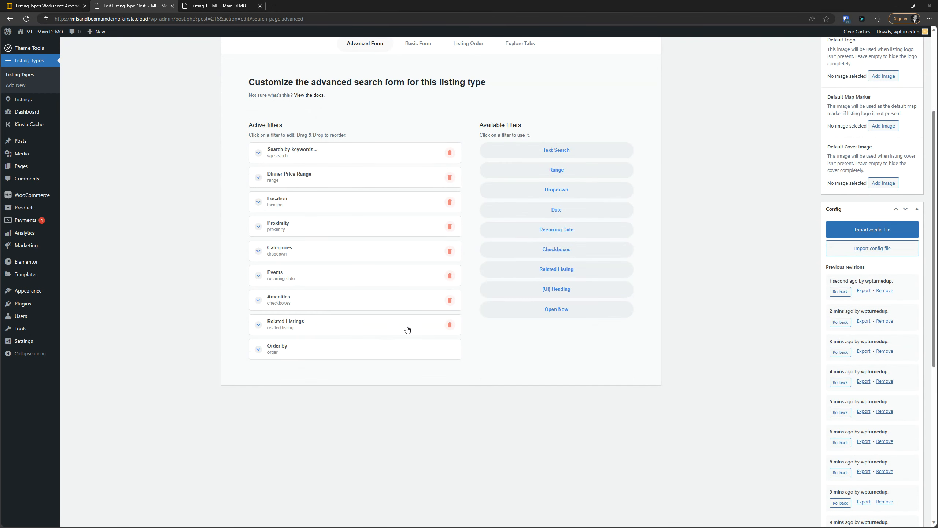
pyautogui.click(244, 5)
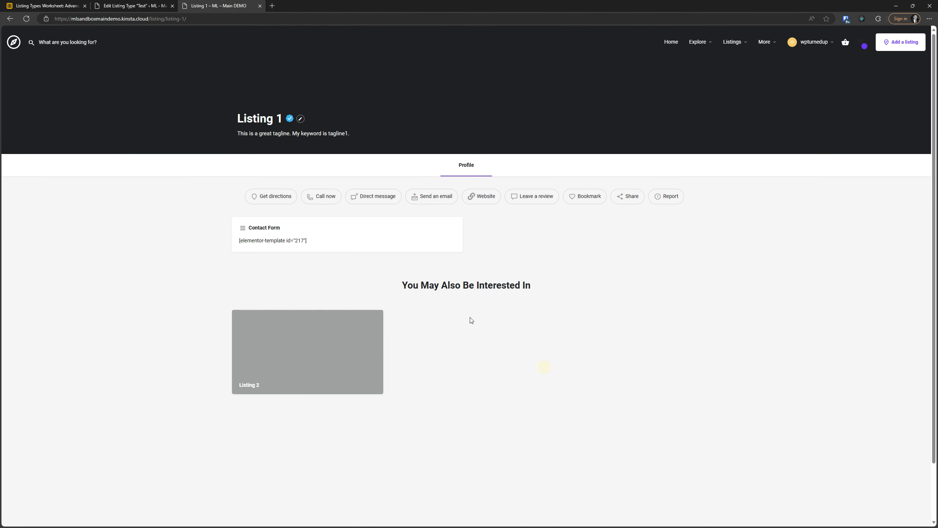
pyautogui.click(133, 5)
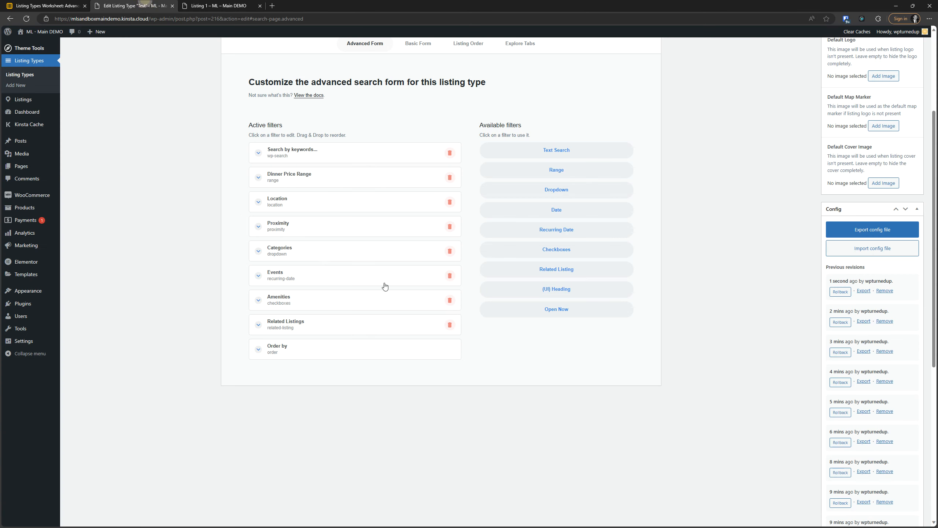
pyautogui.click(449, 325)
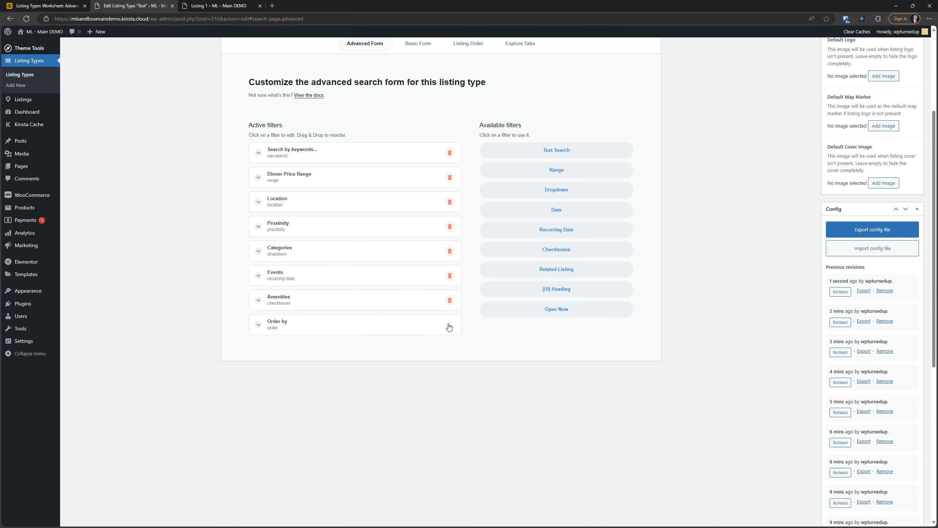
pyautogui.scroll(2, 470, 266)
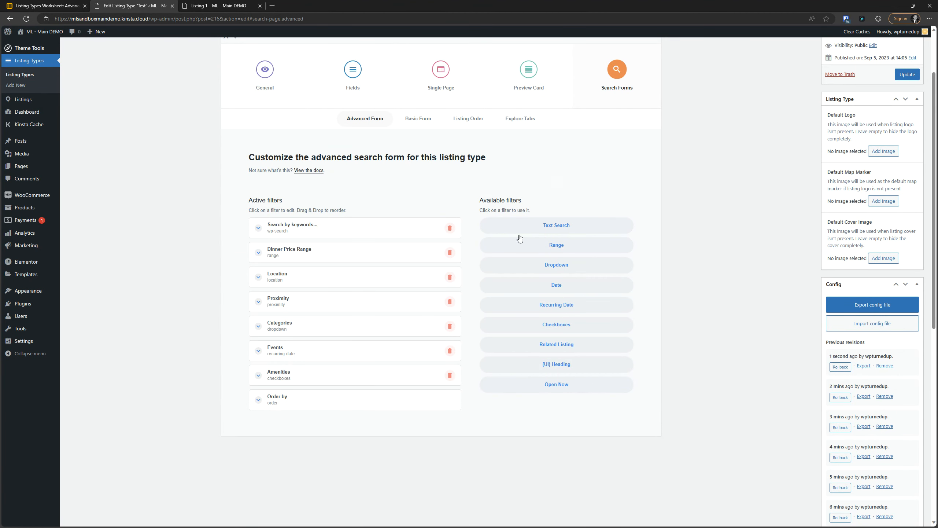
pyautogui.scroll(-2, 324, 350)
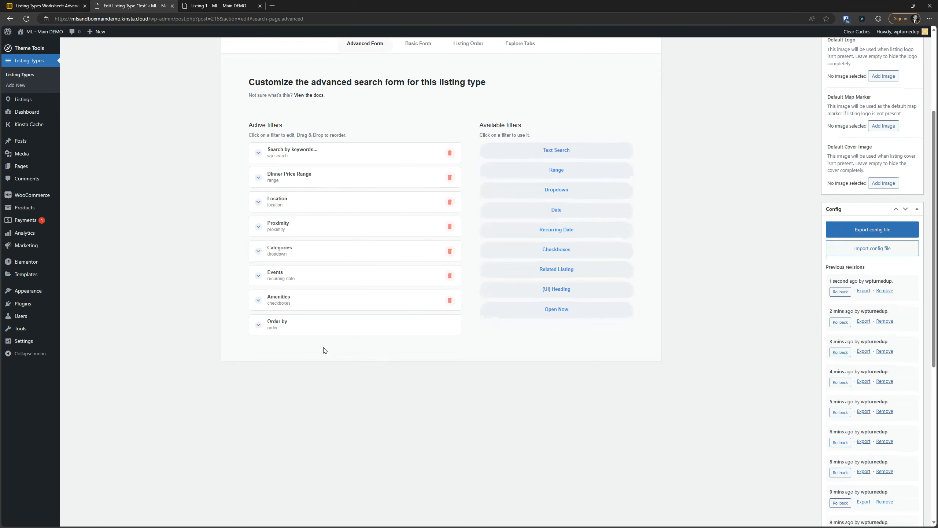
# Add a (UI) Heading just above Order by in the active filters and check the current filter layout on the Explore page.
pyautogui.click(566, 295)
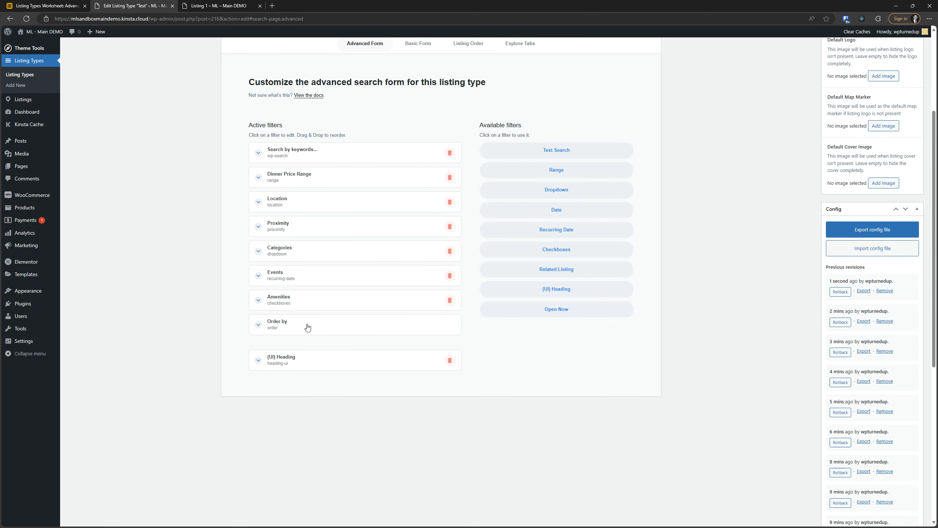
pyautogui.moveTo(314, 360); pyautogui.dragTo(315, 335)
pyautogui.click(216, 5)
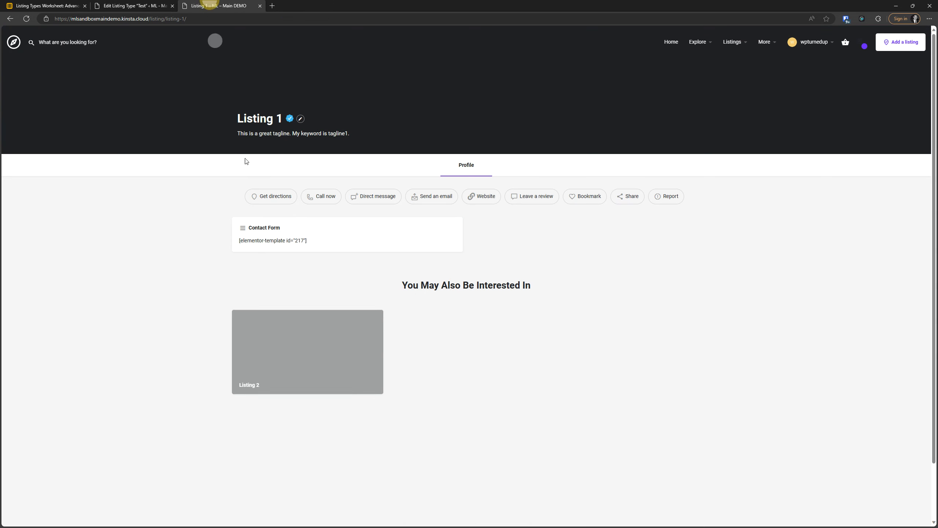
pyautogui.click(10, 19)
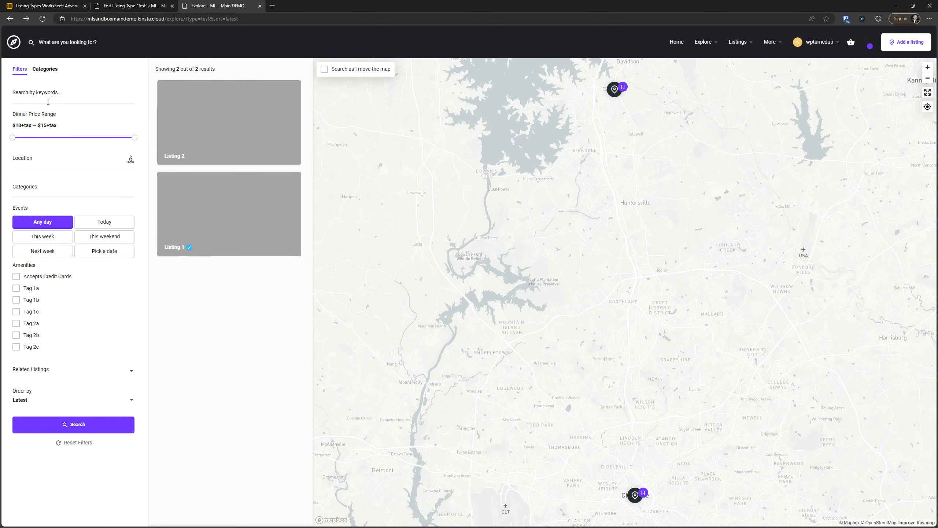
pyautogui.click(133, 6)
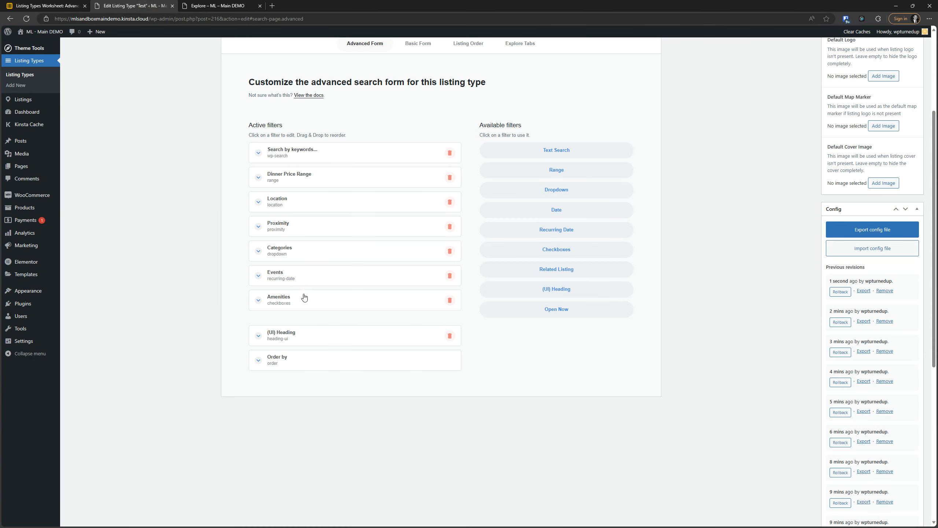
# Move the (UI) Heading directly above the Events filter and set its label to Restaurant Events.
pyautogui.moveTo(284, 336); pyautogui.dragTo(283, 281)
pyautogui.click(290, 283)
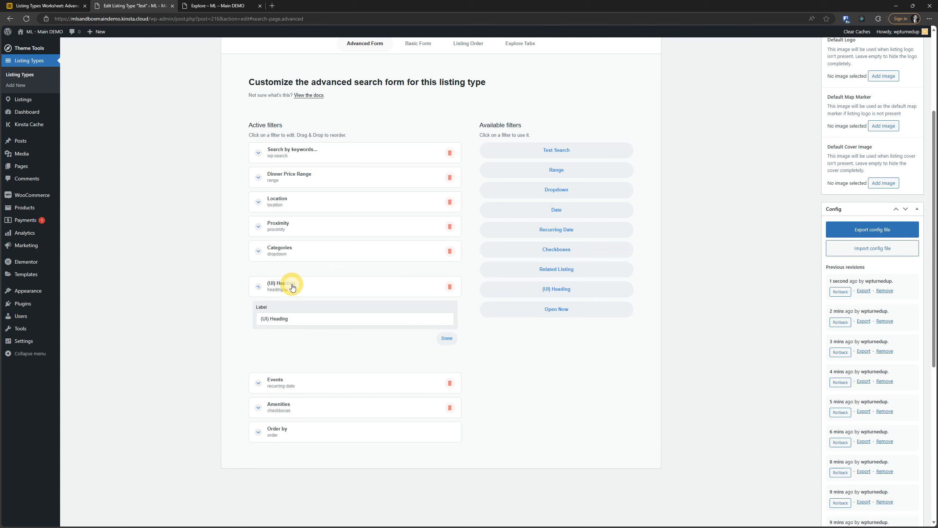
pyautogui.tripleClick(308, 320)
pyautogui.write('Restaurant Events')
pyautogui.click(304, 281)
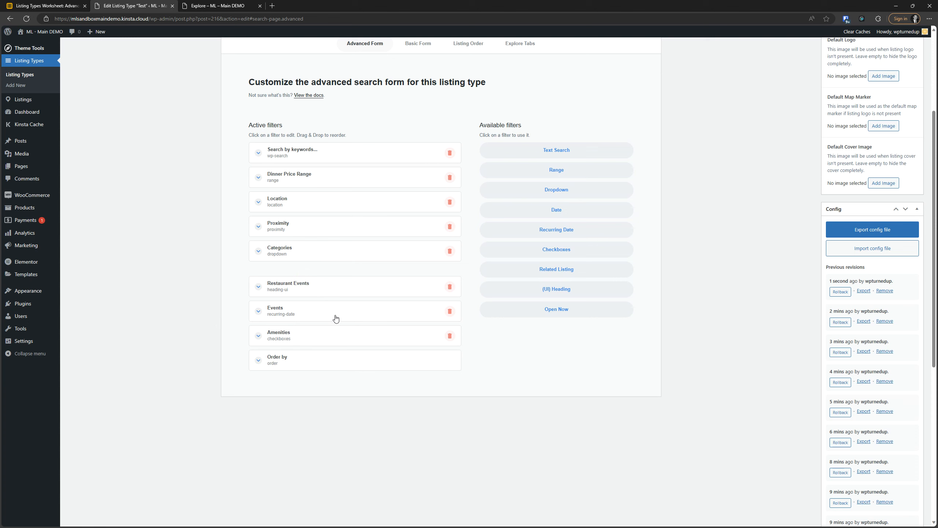
# Move the Amenities filter above the Restaurant Events heading and update the Test listing type.
pyautogui.moveTo(301, 340); pyautogui.dragTo(295, 272)
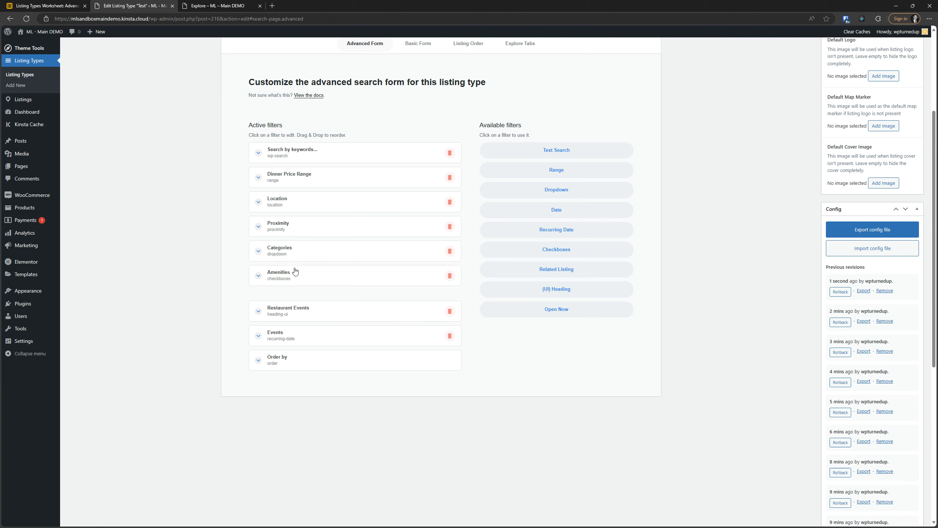
pyautogui.click(907, 149)
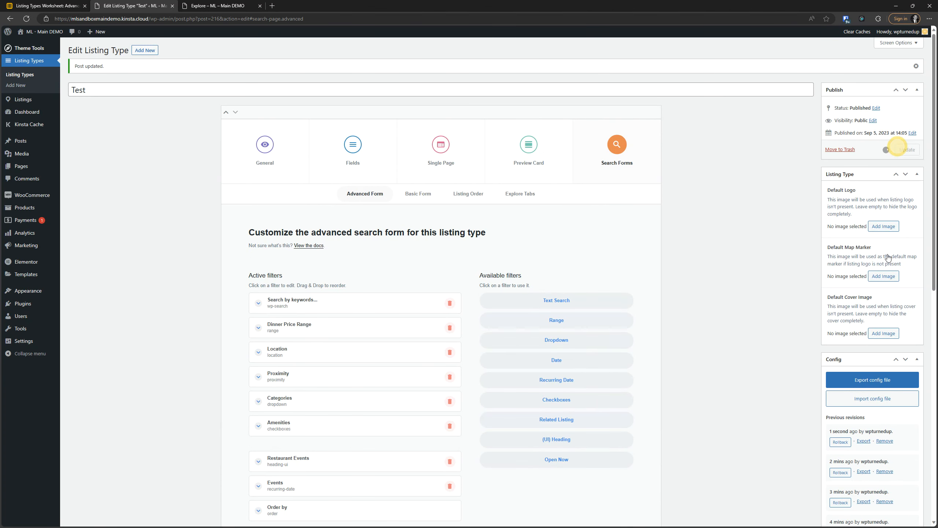
# Reload the Explore page and examine how the Restaurant Events heading groups the filters.
pyautogui.click(231, 4)
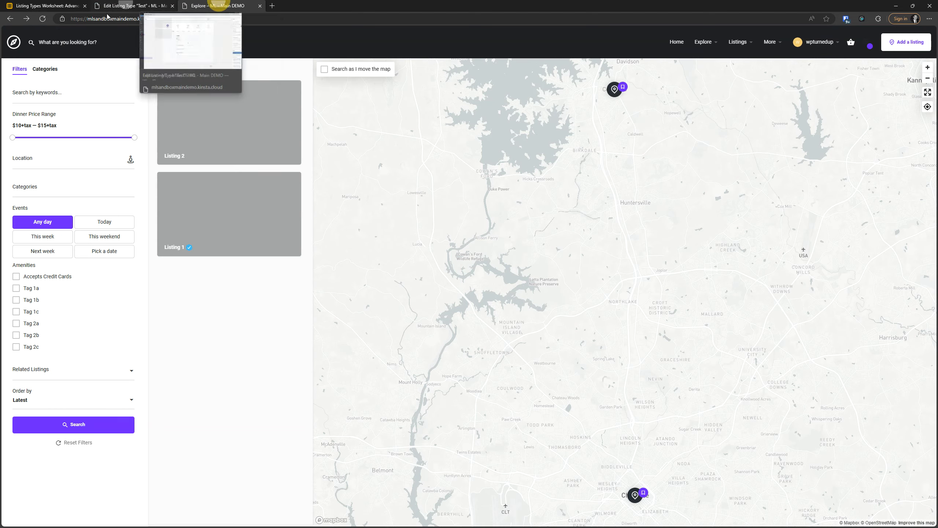
pyautogui.click(43, 19)
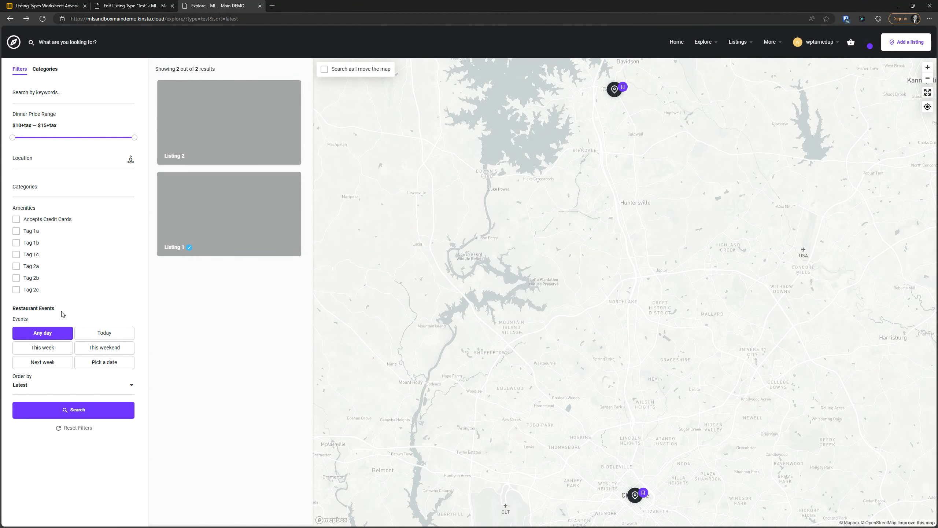
pyautogui.moveTo(63, 310); pyautogui.dragTo(40, 308)
pyautogui.click(72, 308)
pyautogui.click(135, 4)
pyautogui.click(215, 5)
# Return to the Test listing type's advanced search form and add another (UI) Heading directly below Search by keywords, deleting any extra copy.
pyautogui.click(120, 5)
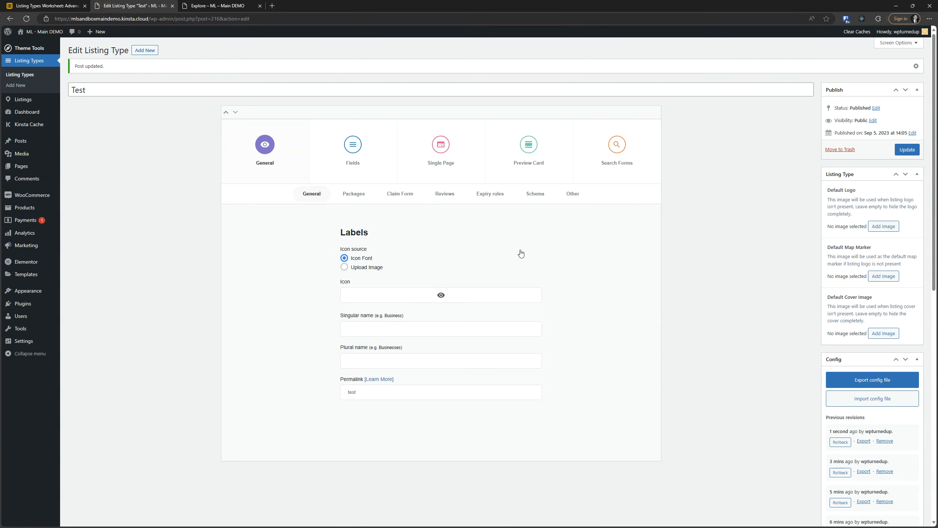
pyautogui.click(608, 165)
pyautogui.scroll(-5, 421, 388)
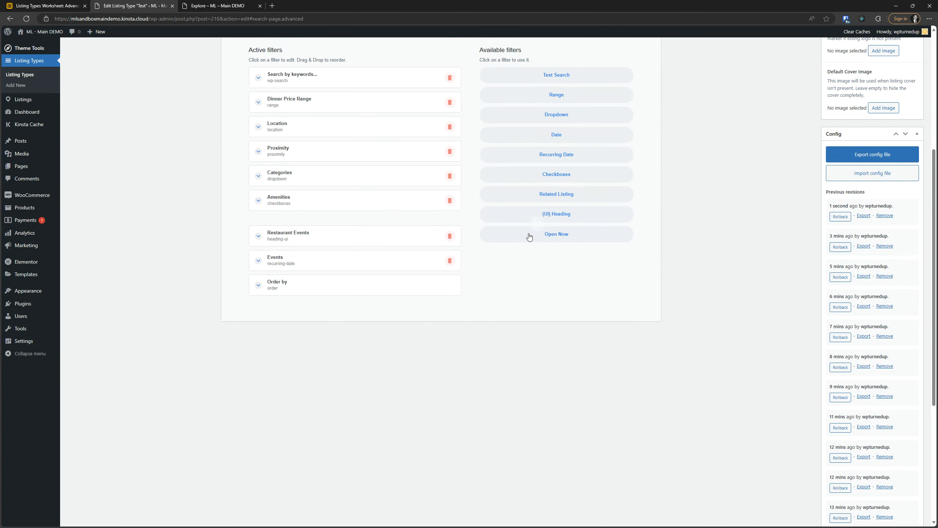
pyautogui.scroll(2, 424, 287)
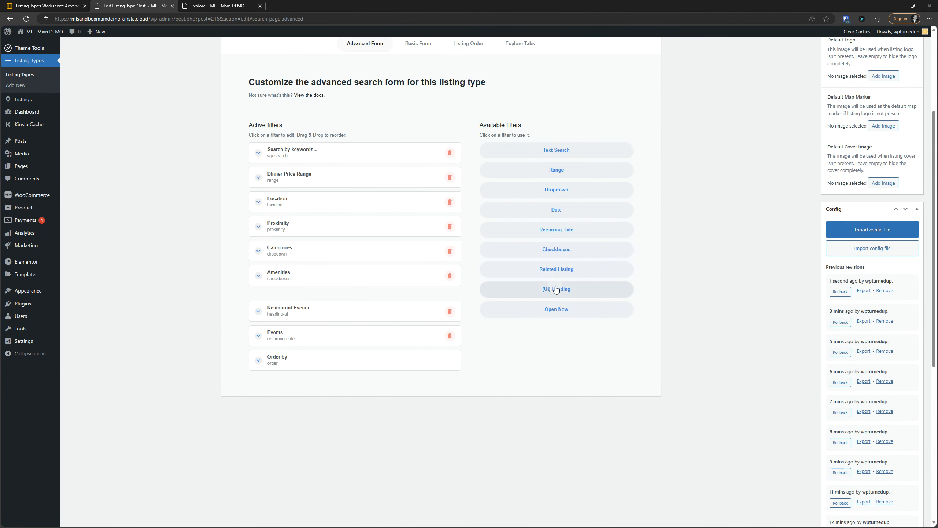
pyautogui.moveTo(555, 288); pyautogui.dragTo(469, 276)
pyautogui.doubleClick(517, 289)
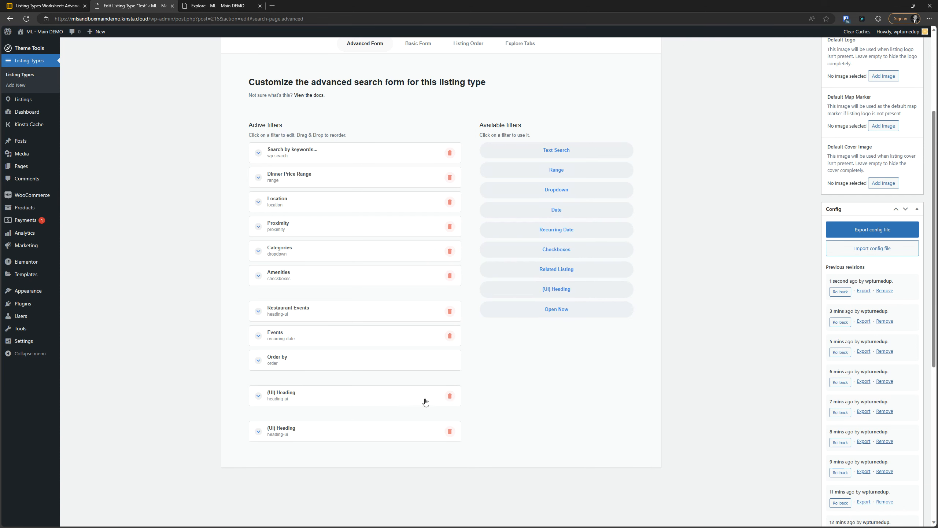
pyautogui.click(449, 432)
pyautogui.moveTo(314, 397); pyautogui.dragTo(296, 183)
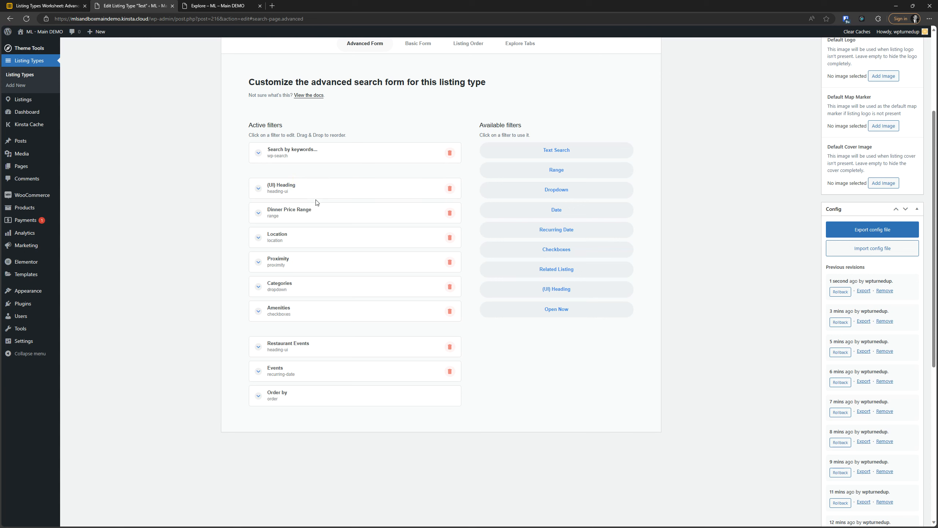
# Label the new heading Location and place the Location and Proximity filters directly beneath it.
pyautogui.click(295, 187)
pyautogui.tripleClick(311, 217)
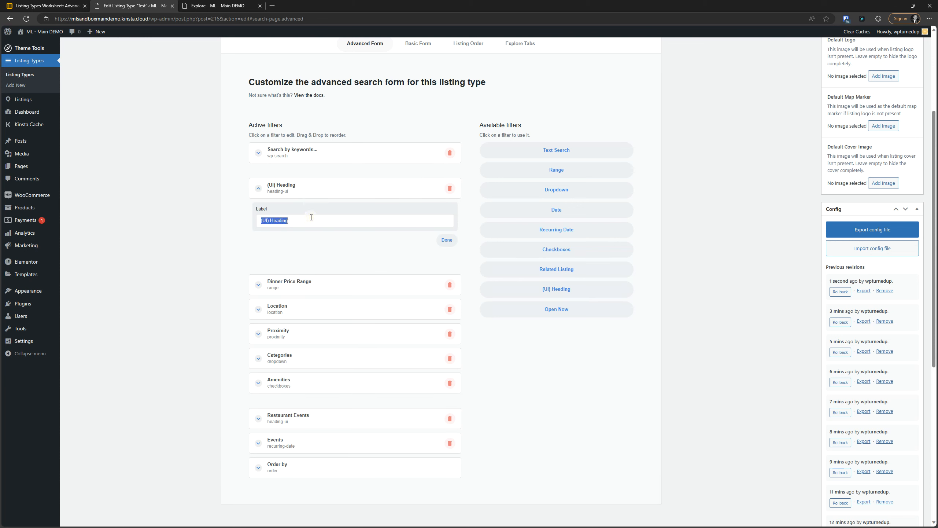
pyautogui.write(':')
pyautogui.press('BackSpace')
pyautogui.write('Location')
pyautogui.click(267, 195)
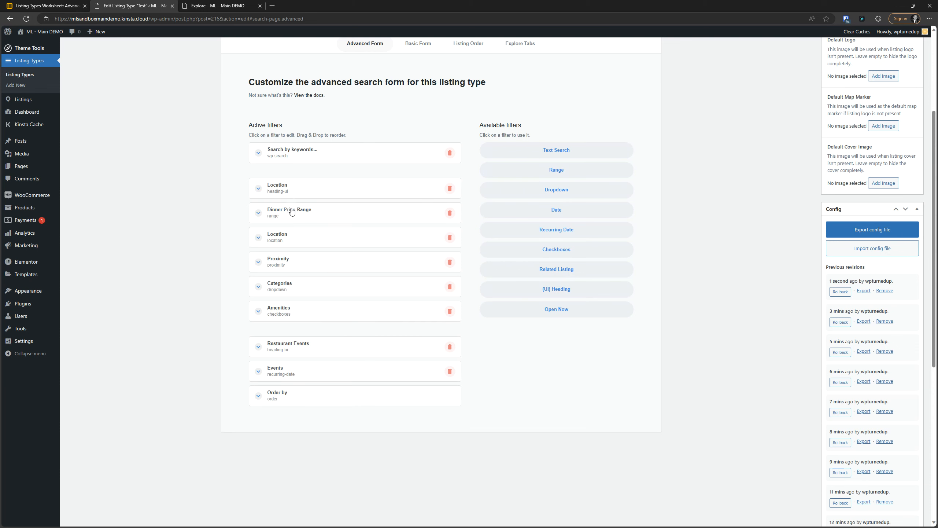
pyautogui.moveTo(284, 238); pyautogui.dragTo(289, 209)
pyautogui.moveTo(284, 264); pyautogui.dragTo(285, 237)
# Add a further (UI) Heading labelled General Info and place it between Search by keywords and the Location heading.
pyautogui.click(564, 293)
pyautogui.click(371, 429)
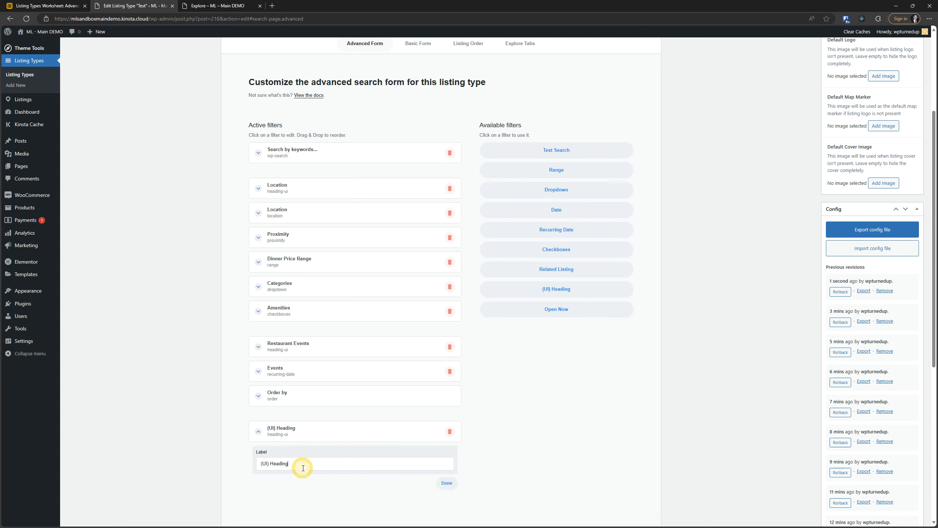
pyautogui.tripleClick(306, 467)
pyautogui.write('De')
pyautogui.press('BackSpace')
pyautogui.write('General Info')
pyautogui.click(305, 436)
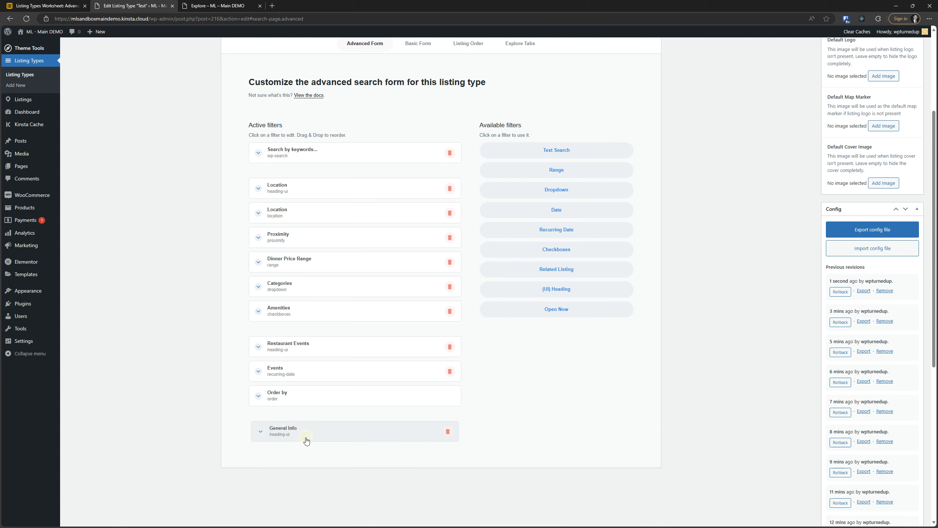
pyautogui.moveTo(303, 436); pyautogui.dragTo(294, 188)
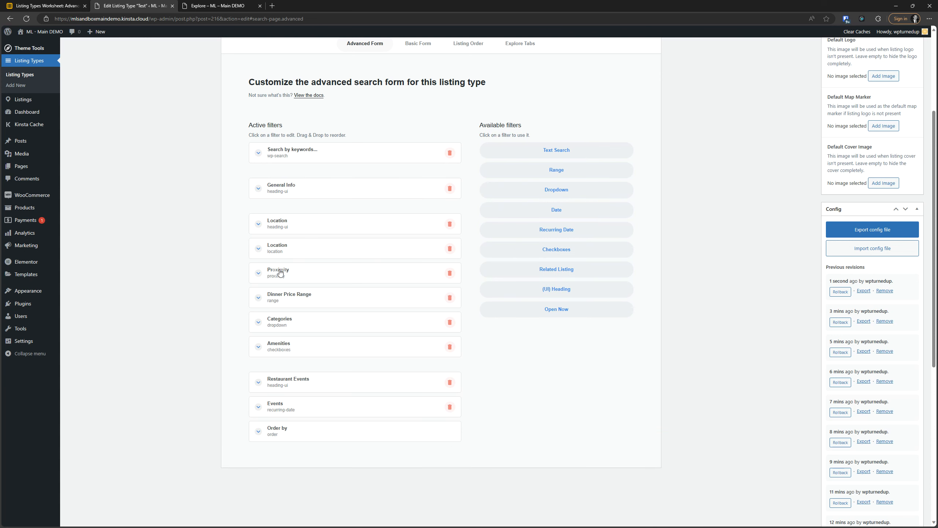
# Arrange Categories, Amenities and Dinner Price Range in that order beneath the General Info heading and update the listing type.
pyautogui.moveTo(284, 294); pyautogui.dragTo(279, 210)
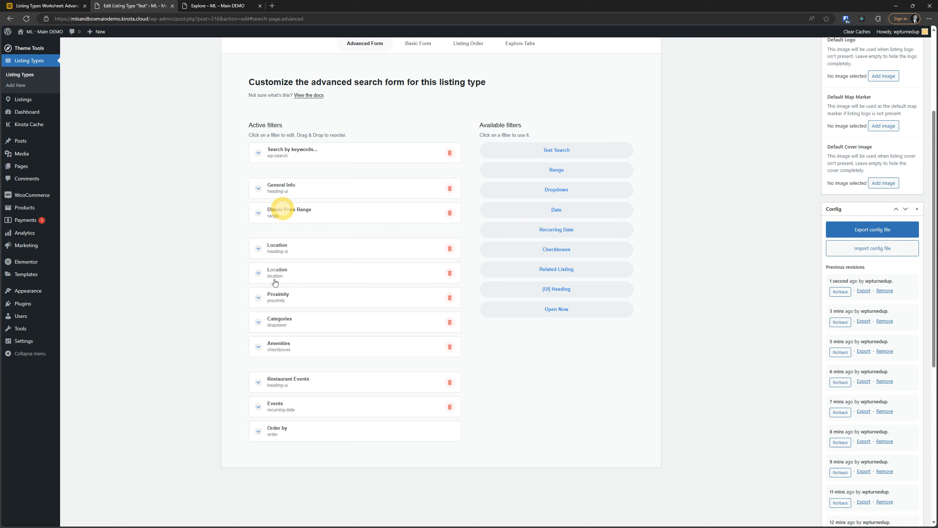
pyautogui.moveTo(284, 311); pyautogui.dragTo(283, 210)
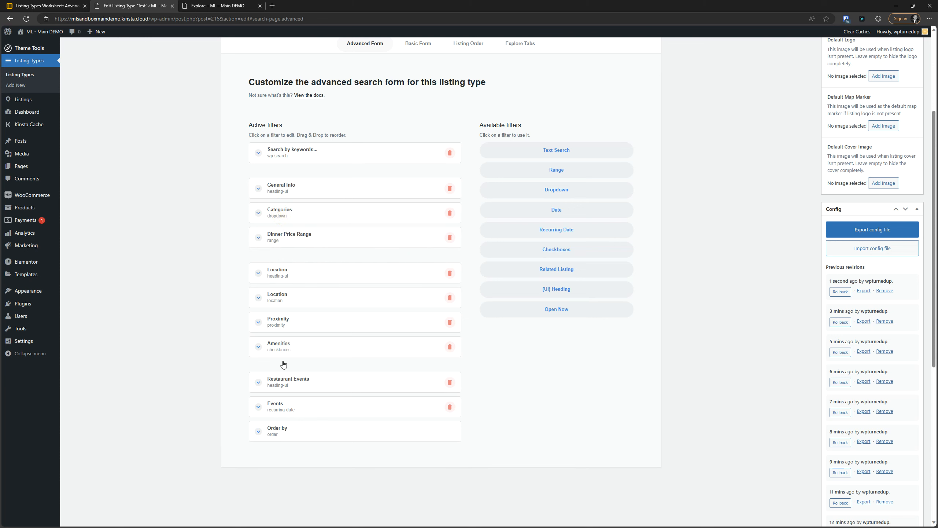
pyautogui.moveTo(284, 346); pyautogui.dragTo(295, 267)
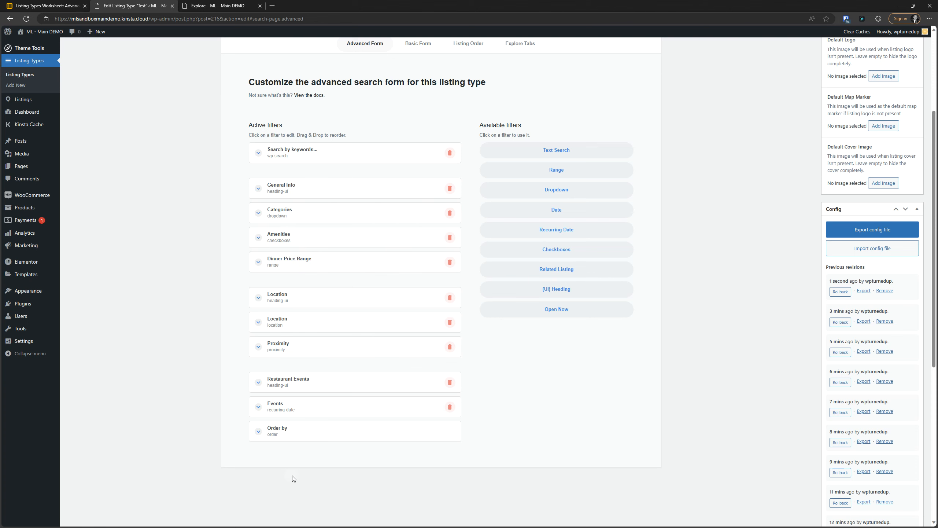
pyautogui.scroll(4, 871, 176)
pyautogui.click(907, 149)
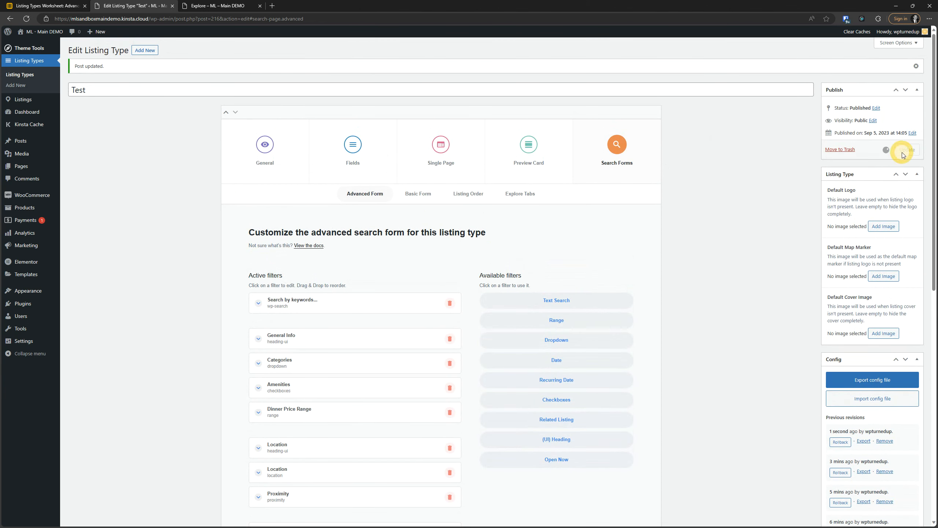
# Reload the Explore page, examine the headed filter sections and filter the listings by Charlotte, North Carolina, United States.
pyautogui.click(225, 6)
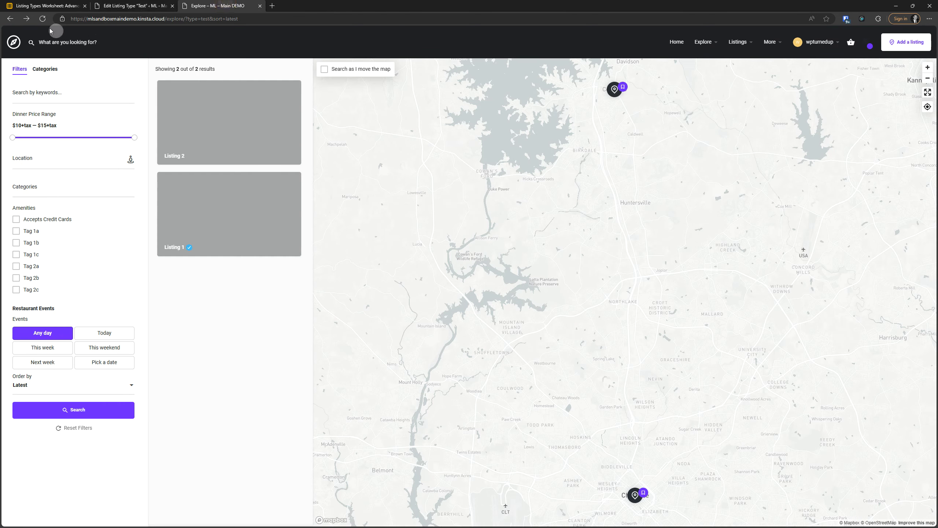
pyautogui.click(43, 18)
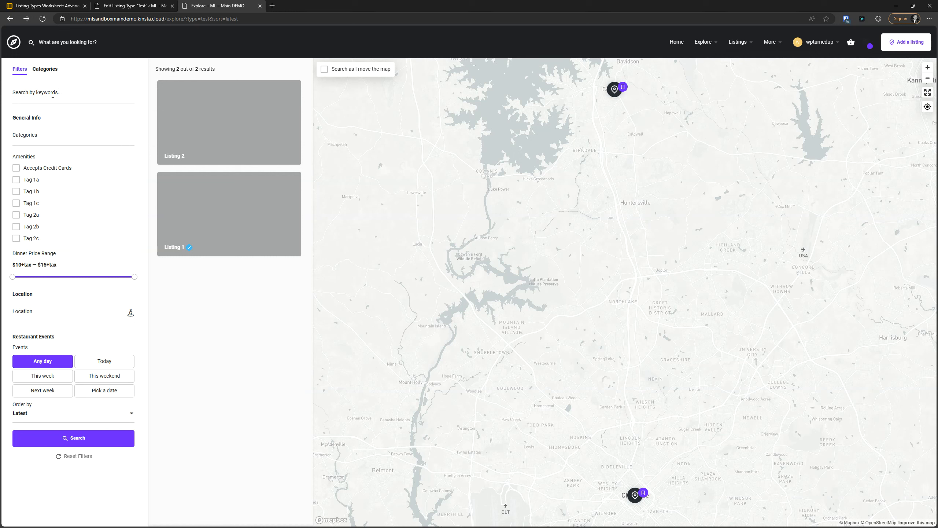
pyautogui.click(53, 95)
pyautogui.click(30, 132)
pyautogui.click(31, 309)
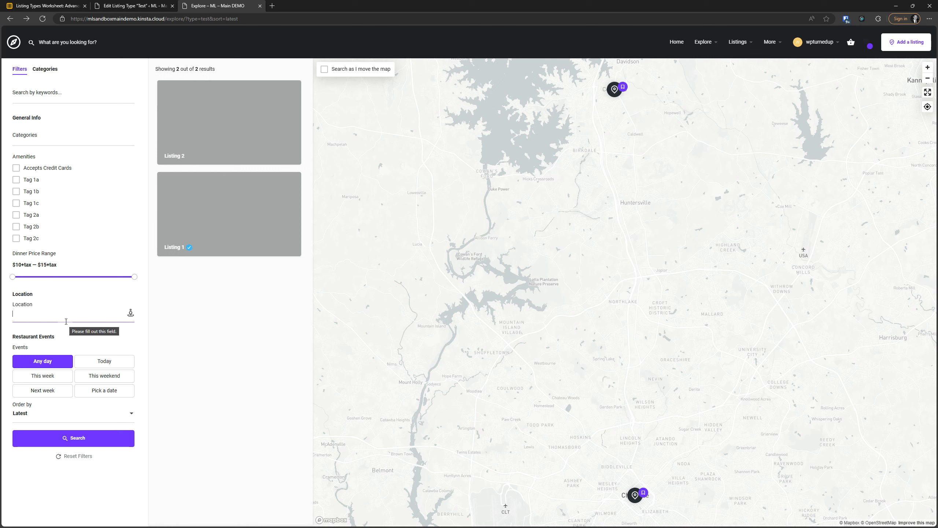
pyautogui.write('Char')
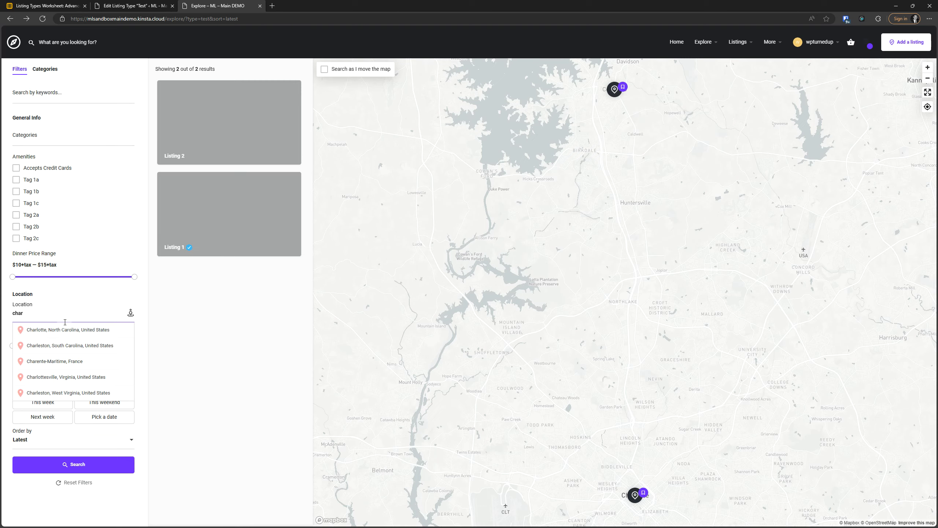
pyautogui.click(64, 326)
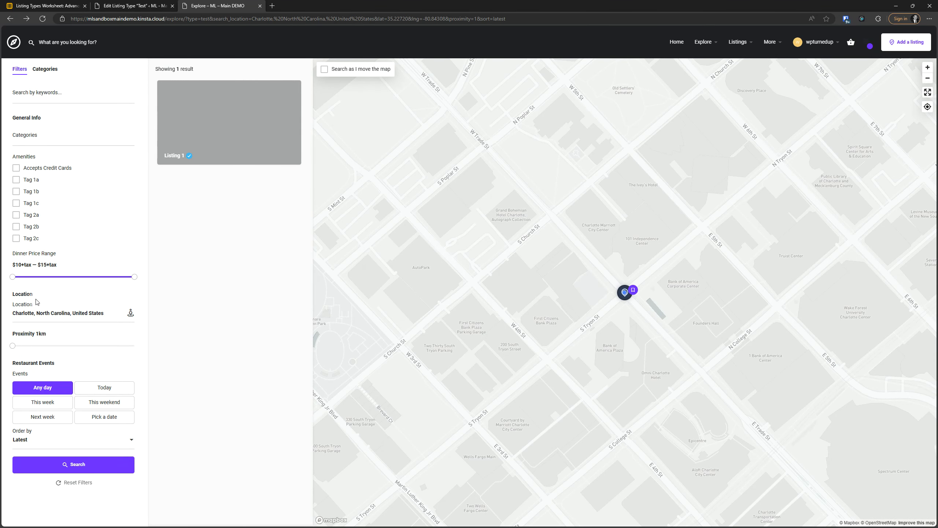
pyautogui.moveTo(37, 295); pyautogui.dragTo(15, 295)
# Add the Open Now filter to the Test listing type's advanced search form and place it directly below Dinner Price Range.
pyautogui.click(133, 6)
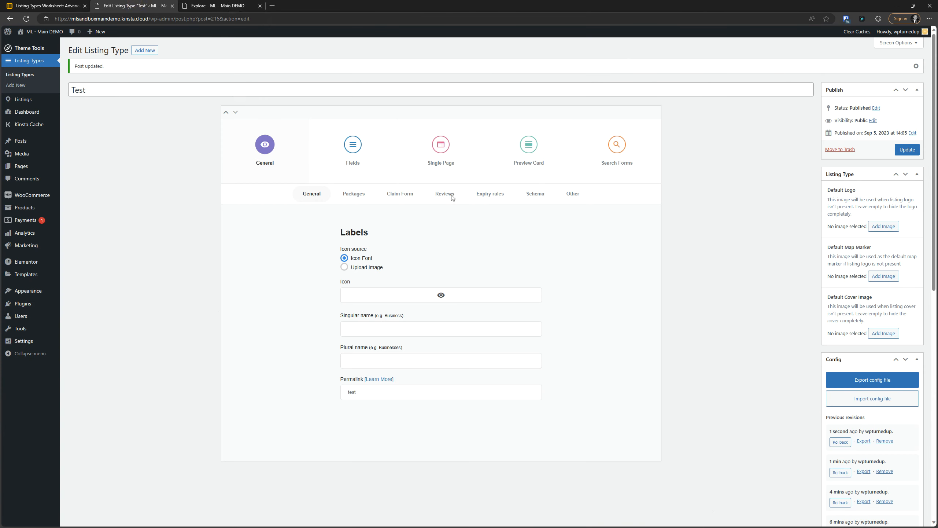
pyautogui.click(607, 151)
pyautogui.scroll(-8, 411, 325)
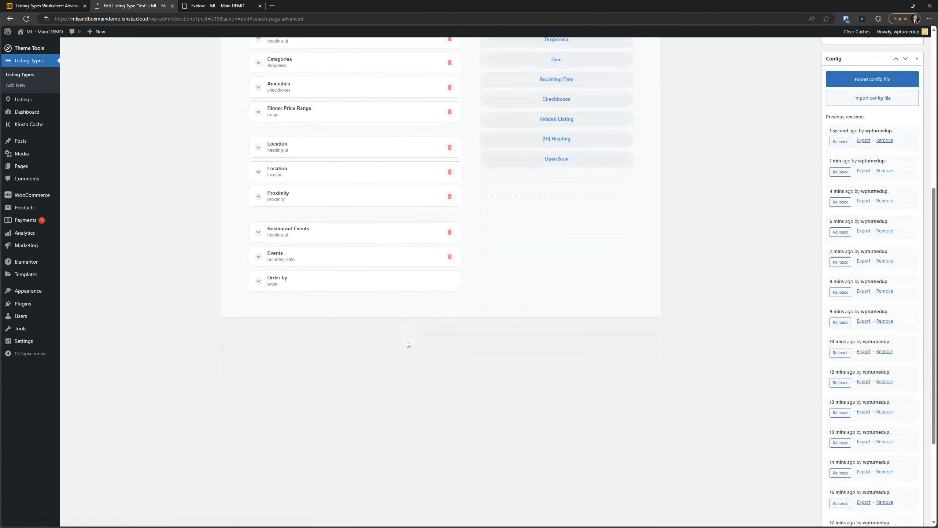
pyautogui.scroll(4, 406, 333)
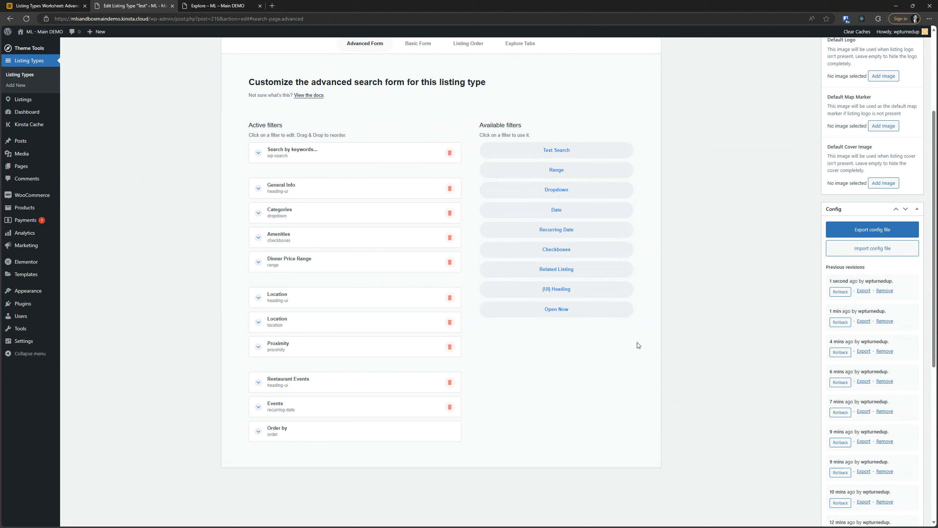
pyautogui.click(588, 312)
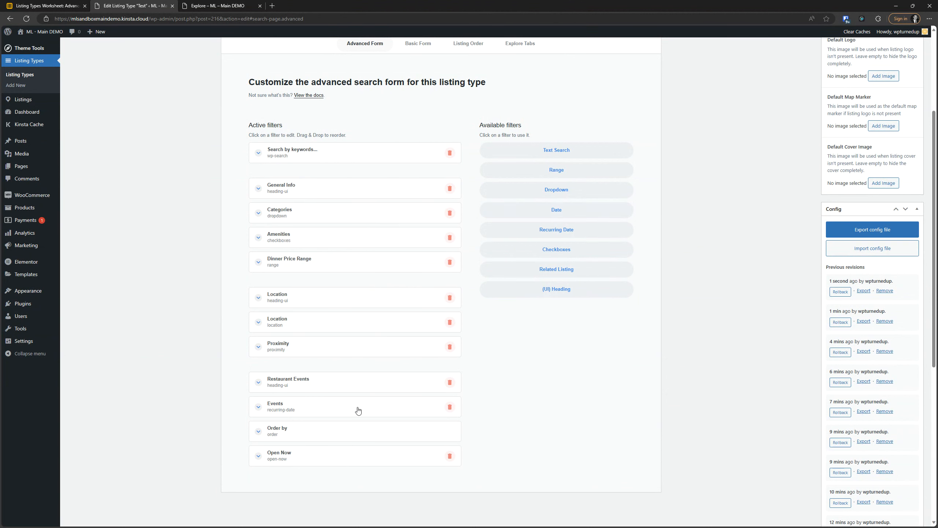
pyautogui.moveTo(338, 460); pyautogui.dragTo(324, 215)
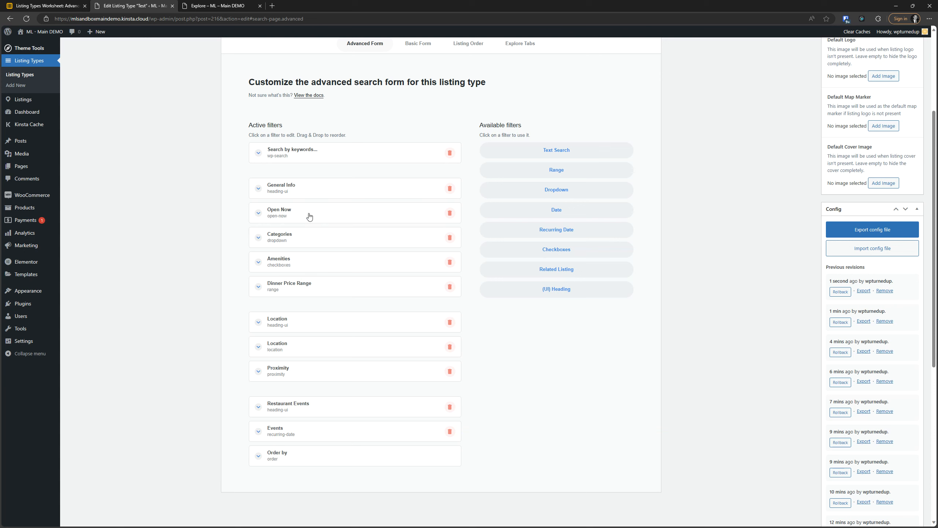
pyautogui.moveTo(303, 214); pyautogui.dragTo(294, 284)
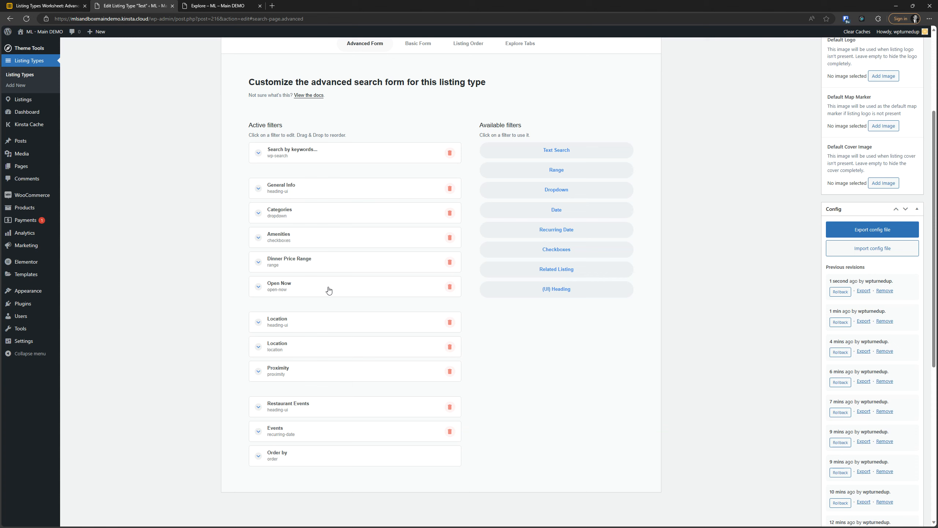
# Move the Open Now filter directly beneath the General Info heading, above Categories, and update the Test listing type.
pyautogui.moveTo(329, 291); pyautogui.dragTo(320, 213)
pyautogui.click(305, 218)
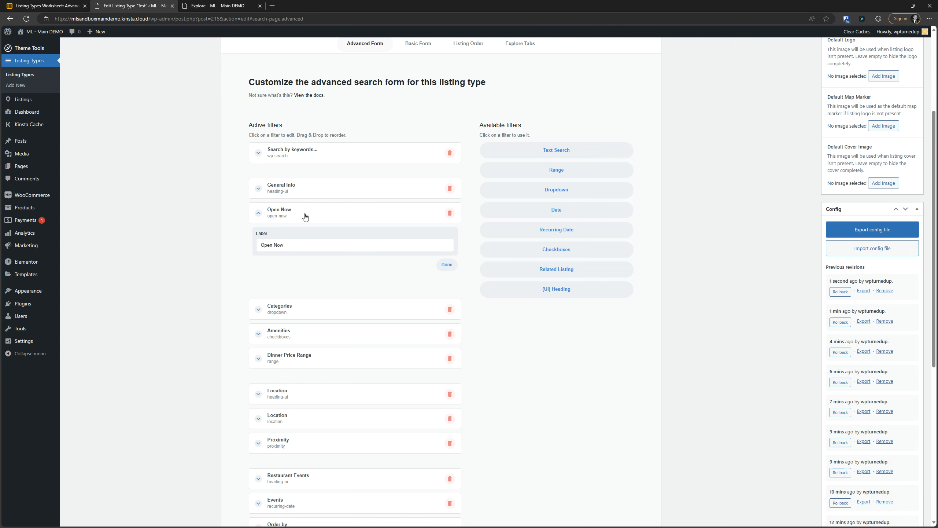
pyautogui.click(301, 215)
pyautogui.click(299, 214)
pyautogui.click(327, 218)
pyautogui.click(326, 216)
pyautogui.click(327, 217)
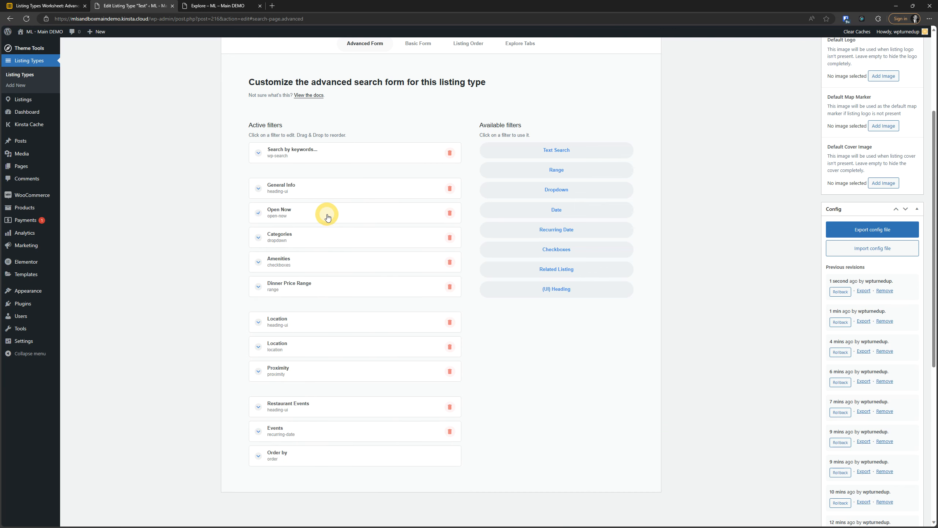
pyautogui.scroll(4, 374, 254)
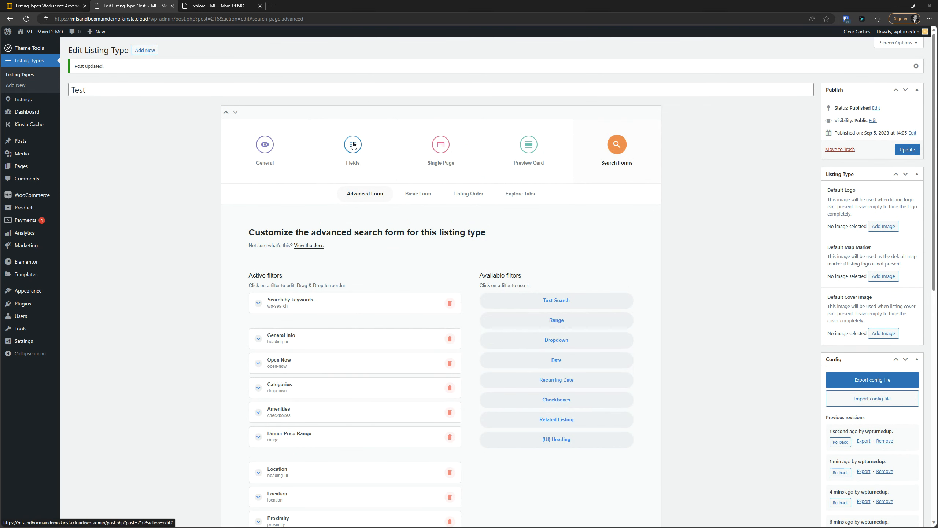
pyautogui.click(907, 149)
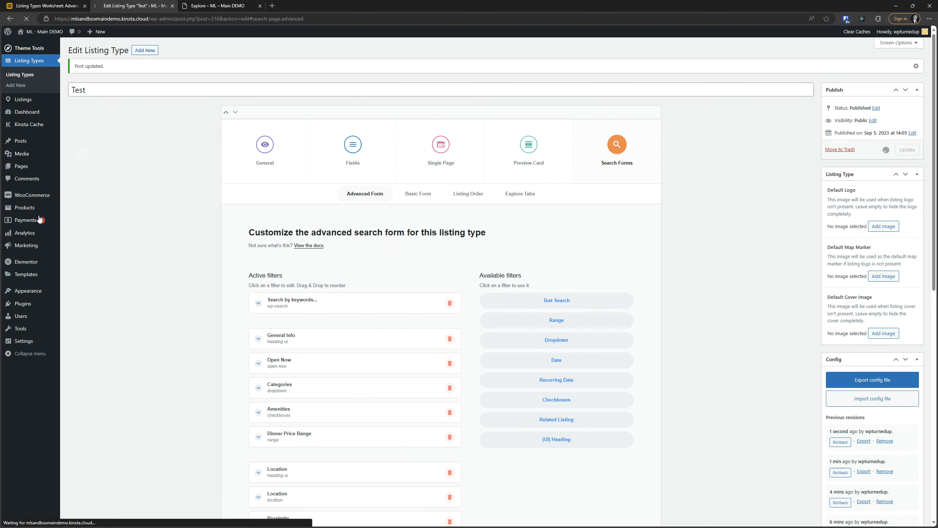
# Reload the Explore page with the Open Now filter set to All and reset all search filters.
pyautogui.click(218, 6)
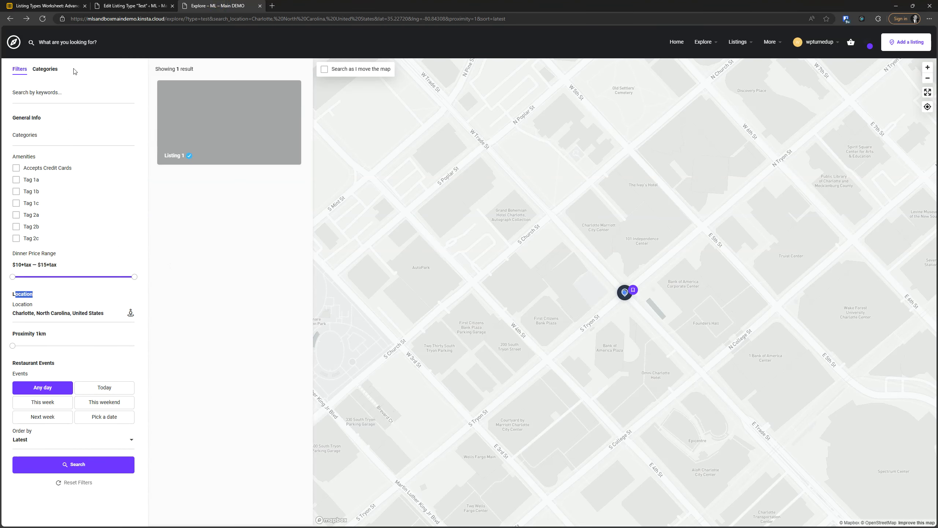
pyautogui.click(43, 19)
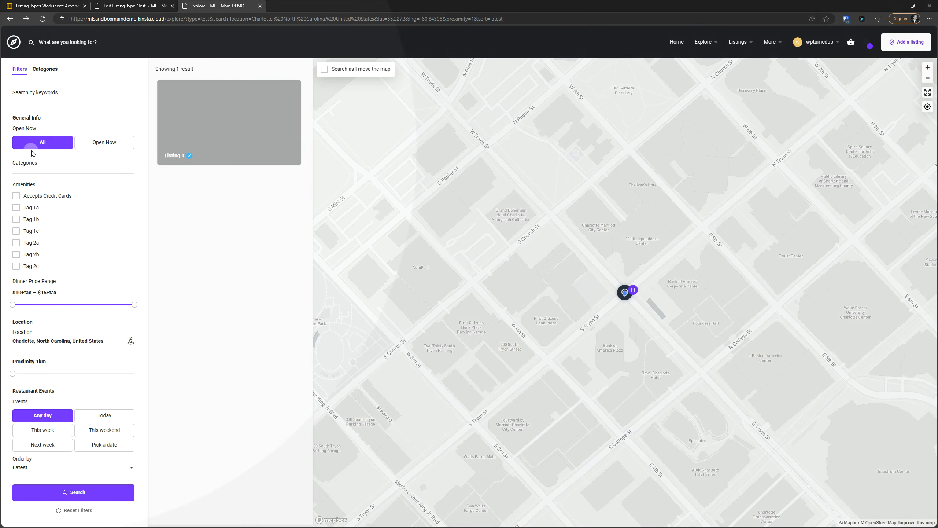
pyautogui.click(51, 142)
pyautogui.click(42, 147)
pyautogui.click(87, 512)
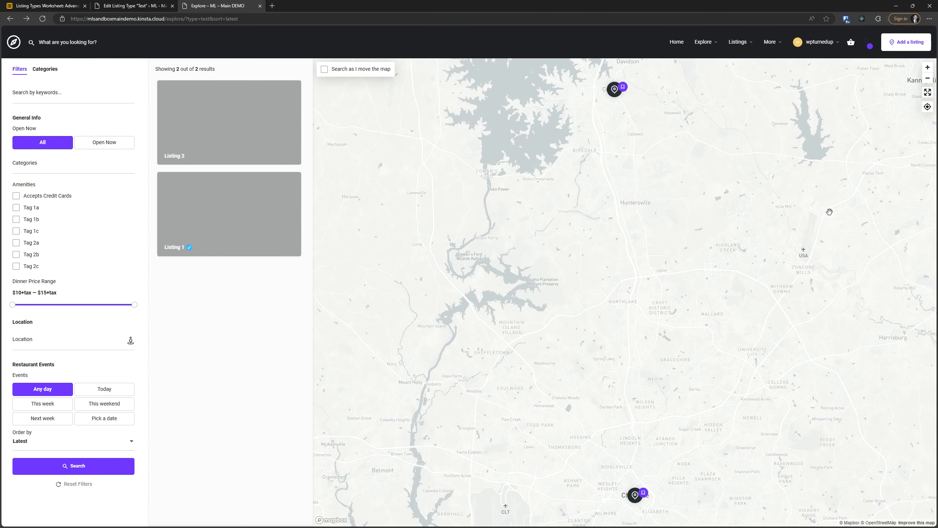
# Compare the listings under All and Open Now, then filter them by Open Now together with the Tag 1a amenity.
pyautogui.click(108, 145)
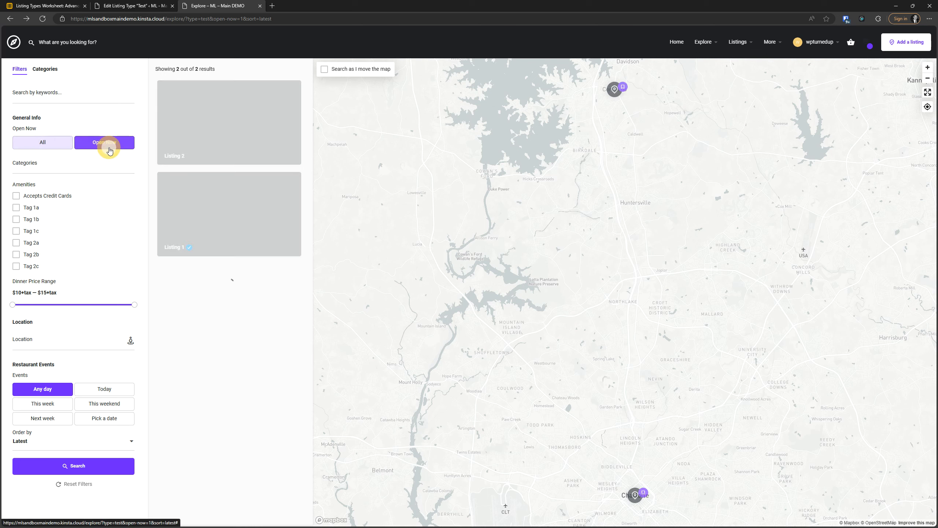
pyautogui.click(36, 143)
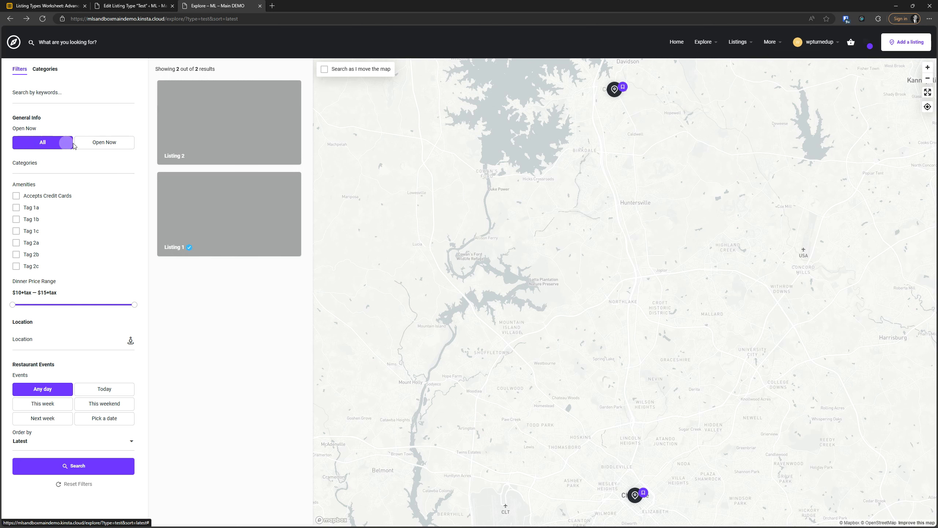
pyautogui.click(95, 145)
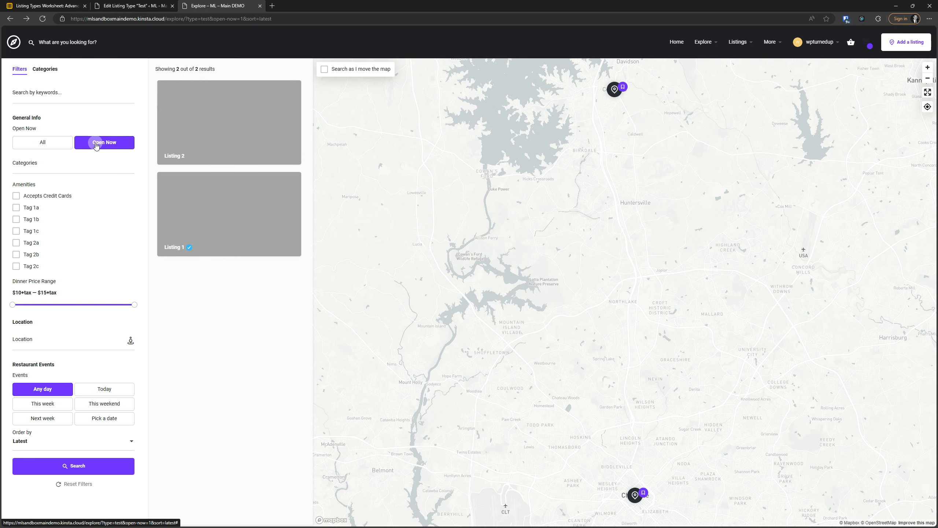
pyautogui.click(116, 150)
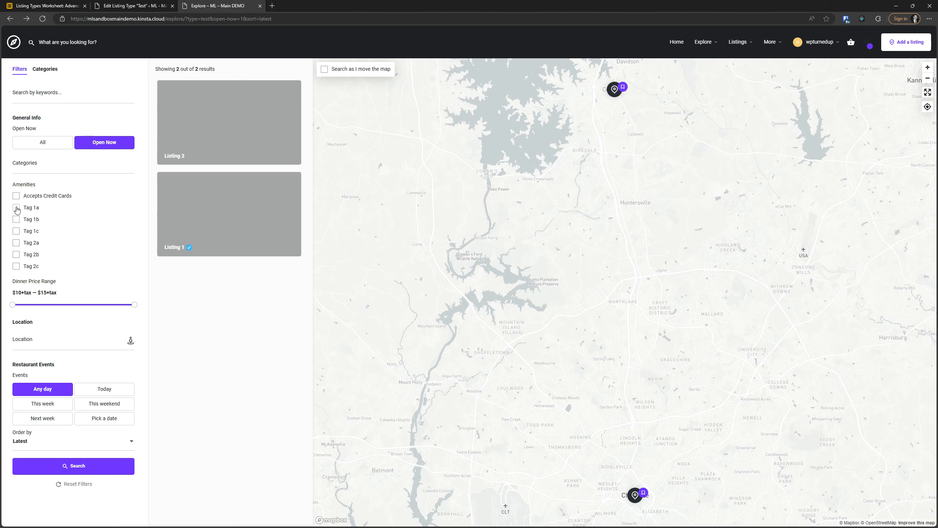
pyautogui.click(16, 209)
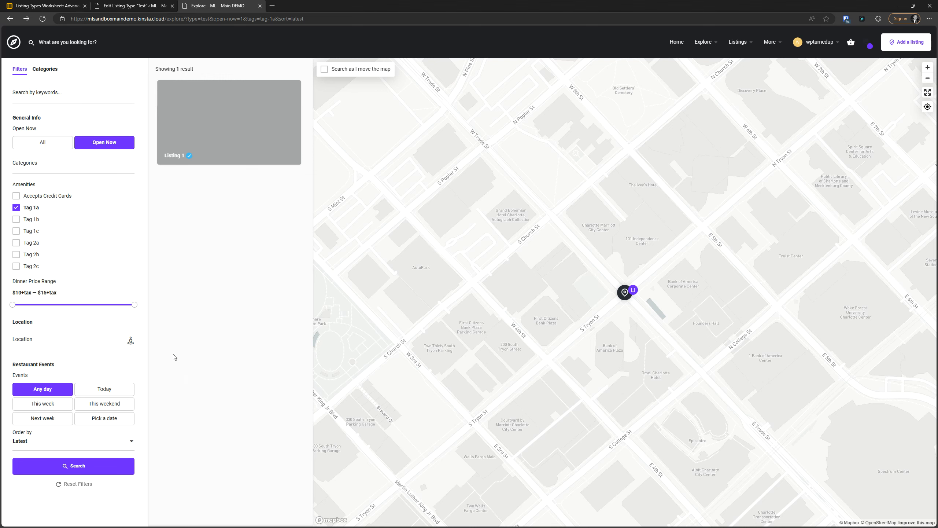
# Switch to the Airtable Listing Types Worksheet, close the expanded Related Listing description and open the Search Forms (Explore Page > Advanced Search Form) table.
pyautogui.click(38, 4)
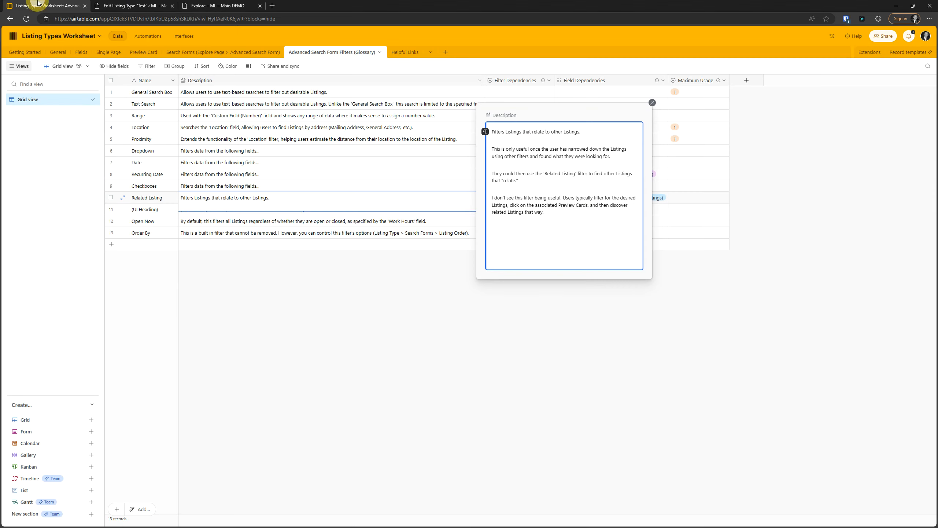
pyautogui.click(240, 6)
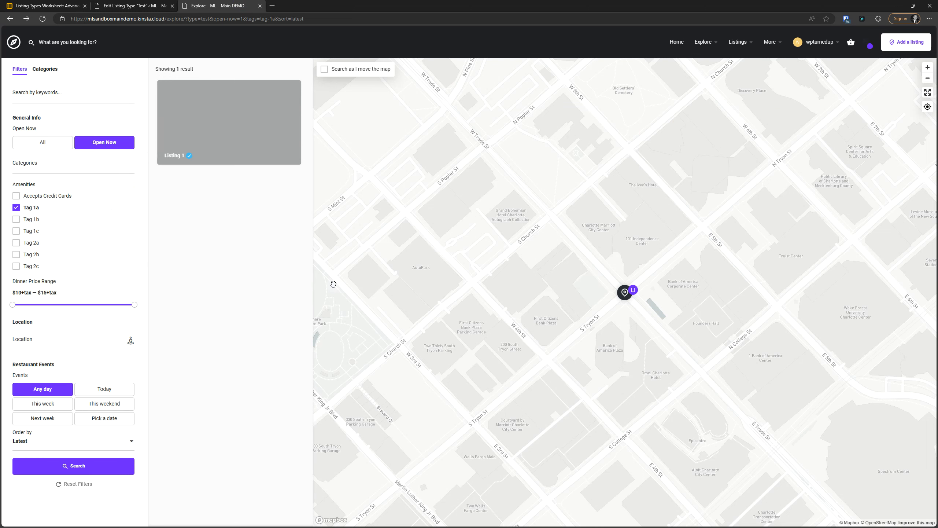
pyautogui.click(67, 3)
pyautogui.click(338, 339)
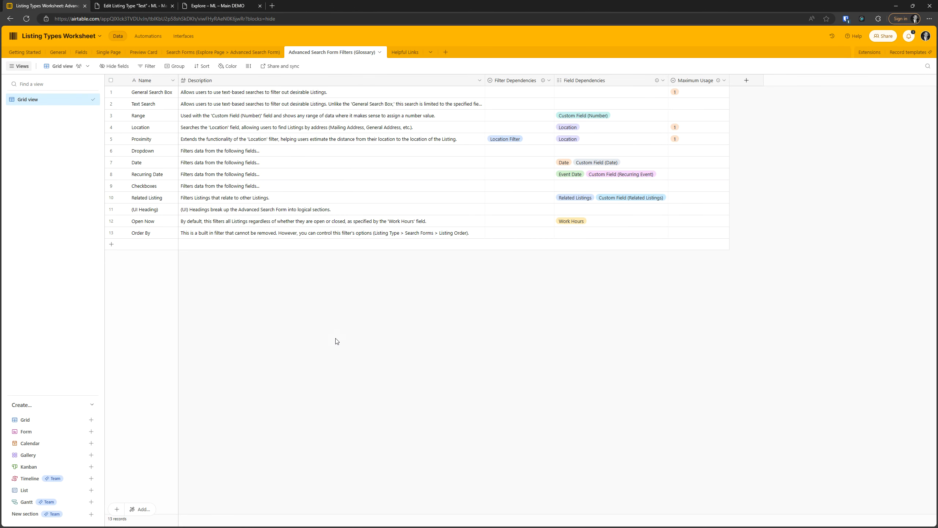
pyautogui.click(271, 52)
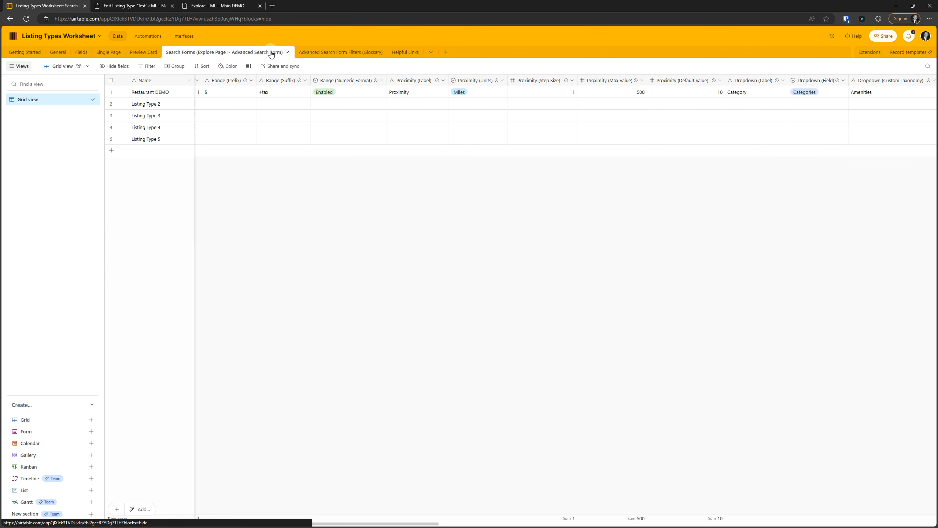